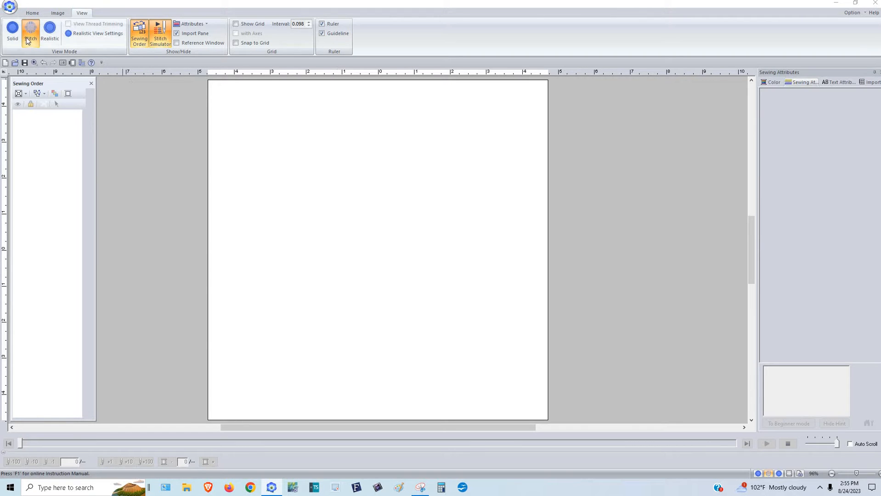
Step: Set the view mode to Stitch and open Programmable Stitch Creator
left_click(50, 29)
left_click(31, 31)
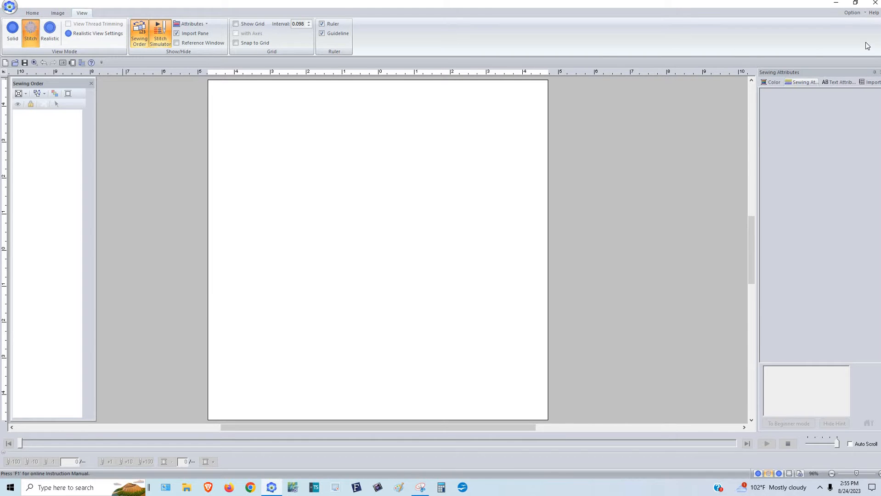
left_click(853, 13)
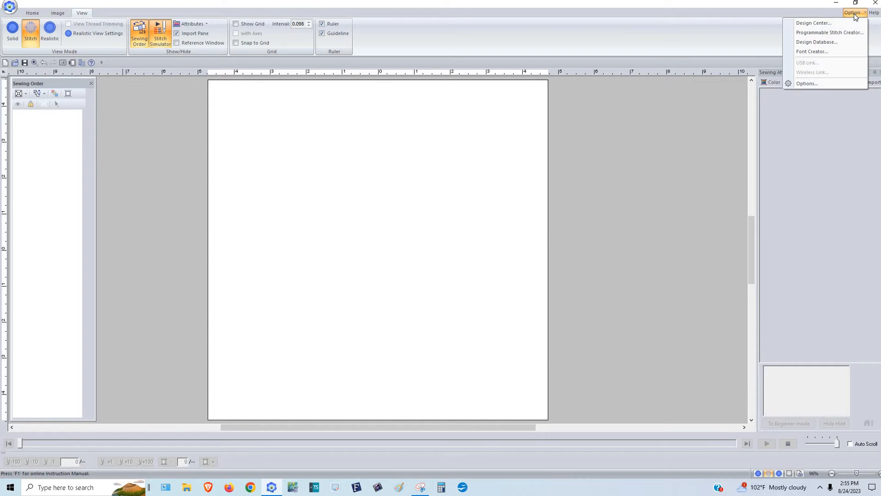
left_click(830, 32)
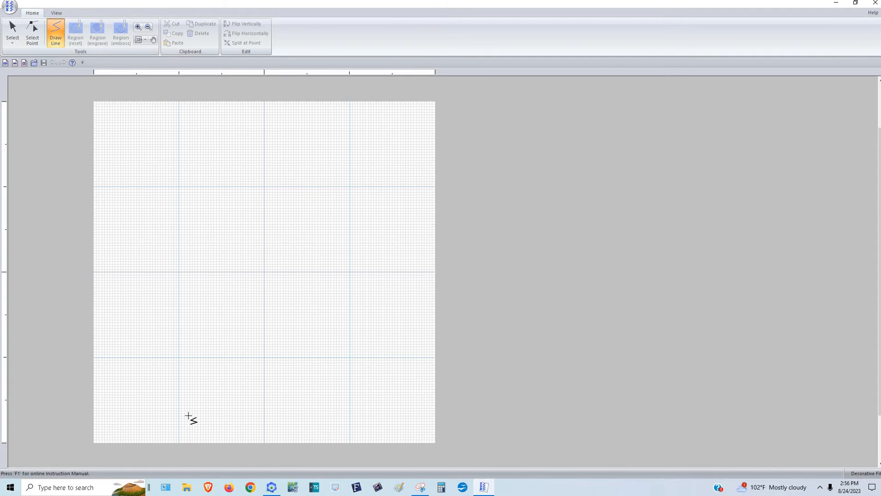
Step: Load the image ornament 1.JPG from the 0 - Motif Graphics folder as the background template
left_click(57, 14)
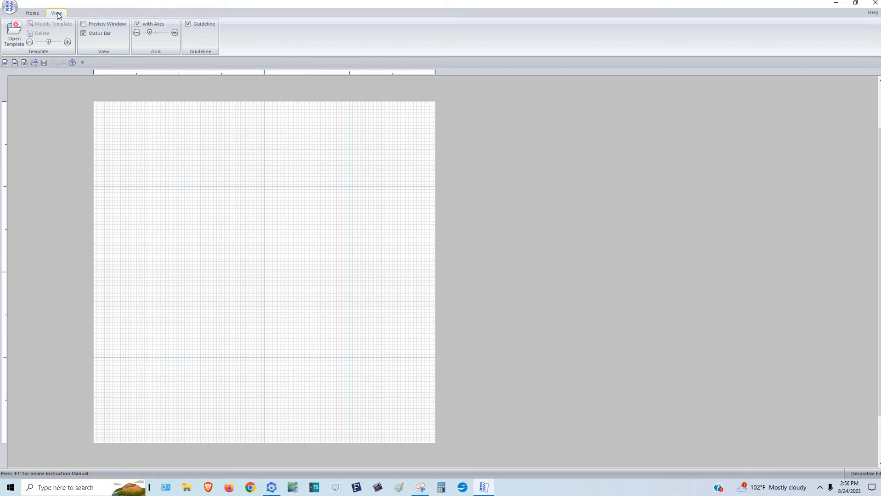
left_click(15, 42)
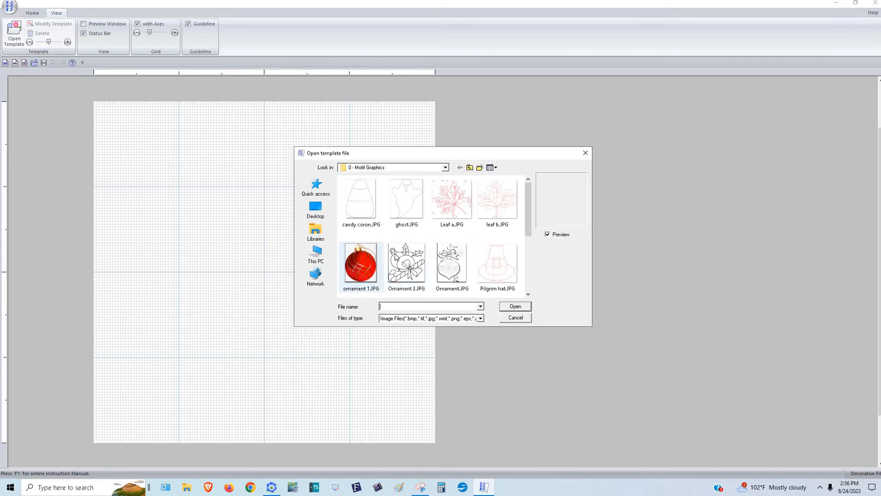
left_click(364, 267)
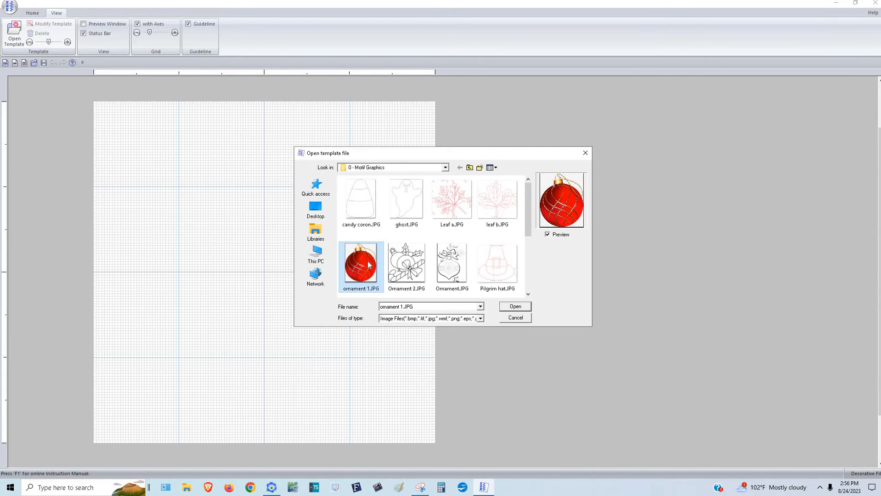
left_click(515, 306)
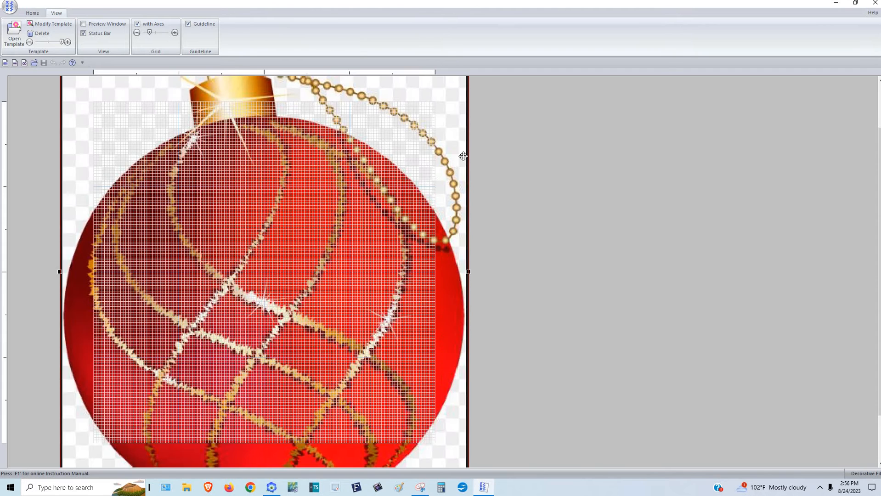
Step: Shrink the oversized ornament template proportionally so that it fits within the grid area
scroll(454, 163, "up", 2)
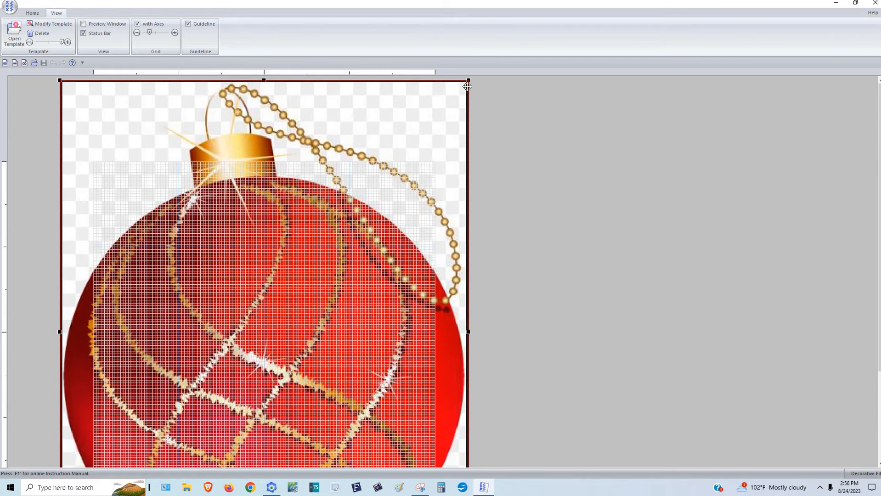
left_click_drag(469, 80, 402, 165)
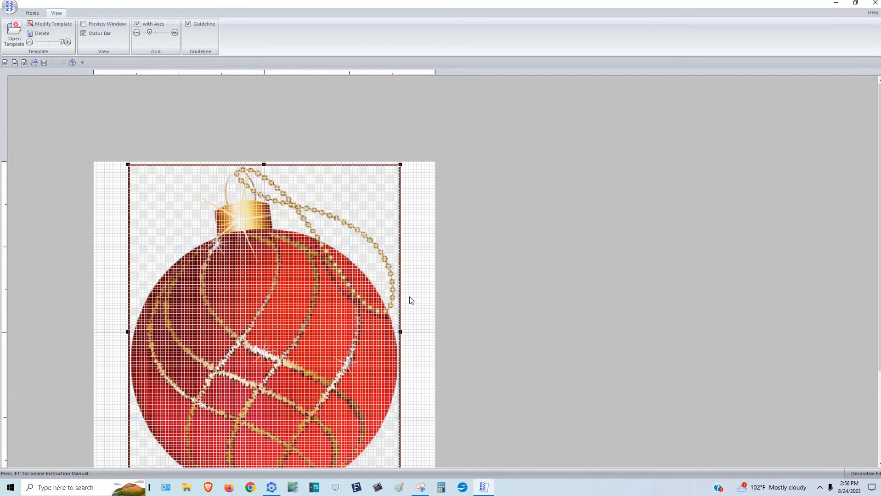
scroll(388, 435, "down", 3)
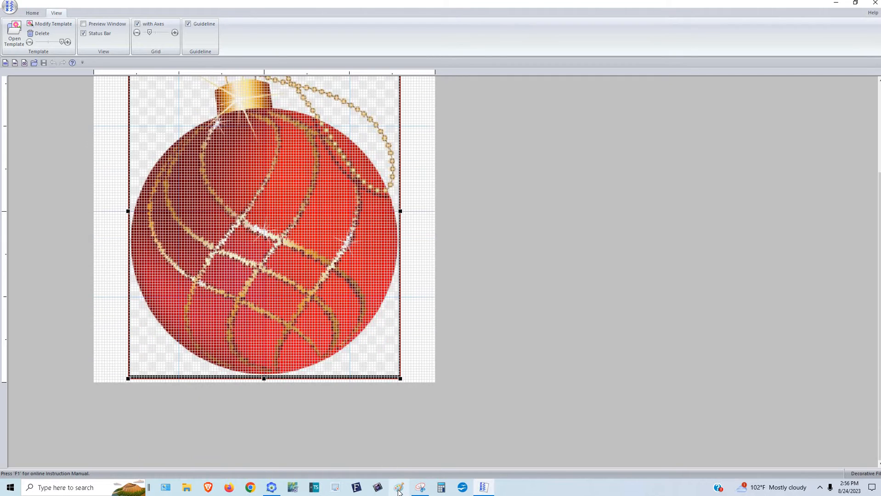
Step: Switch to Paint and open ornament 1.JPG from the 0 - Motif Graphics folder inside 00 - Clipart
left_click(399, 490)
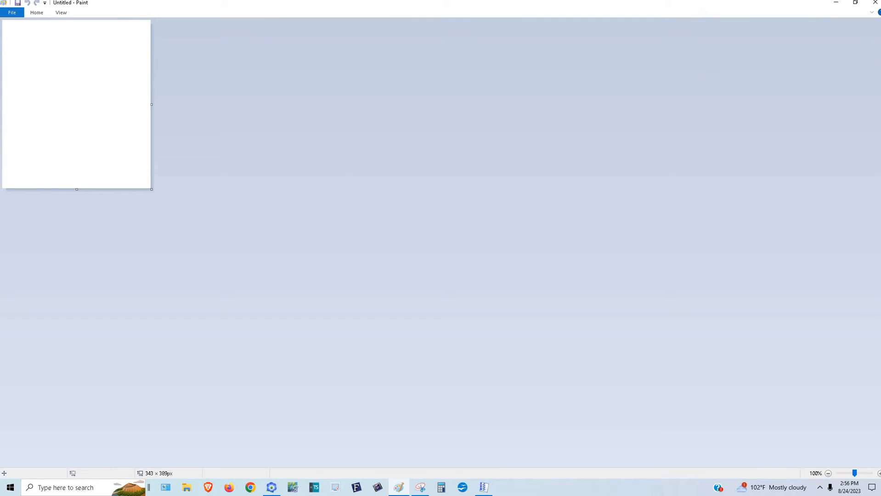
left_click(16, 13)
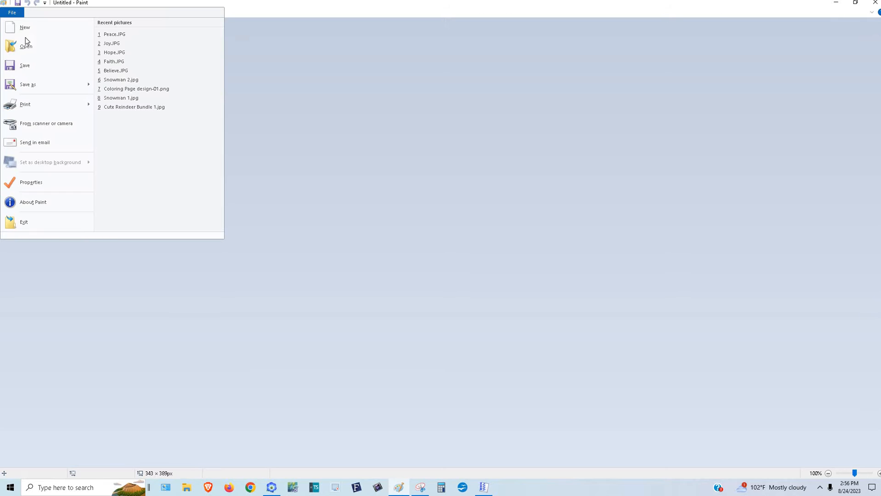
left_click(26, 45)
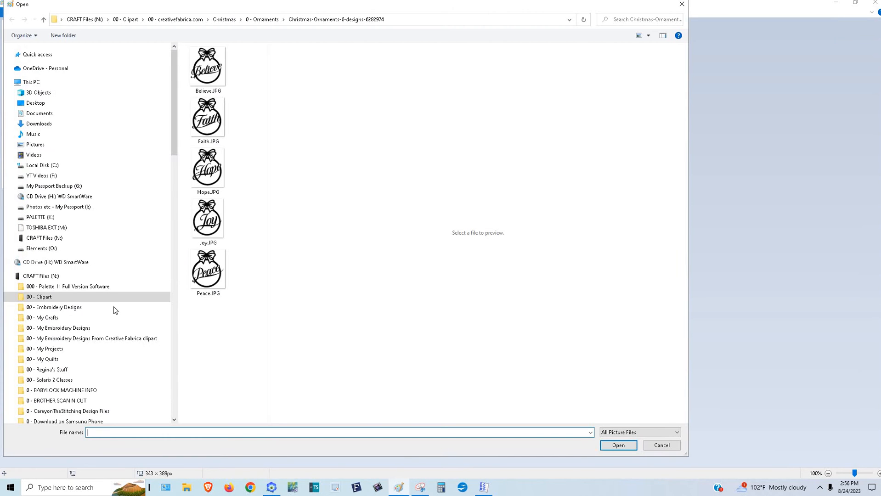
left_click(17, 297)
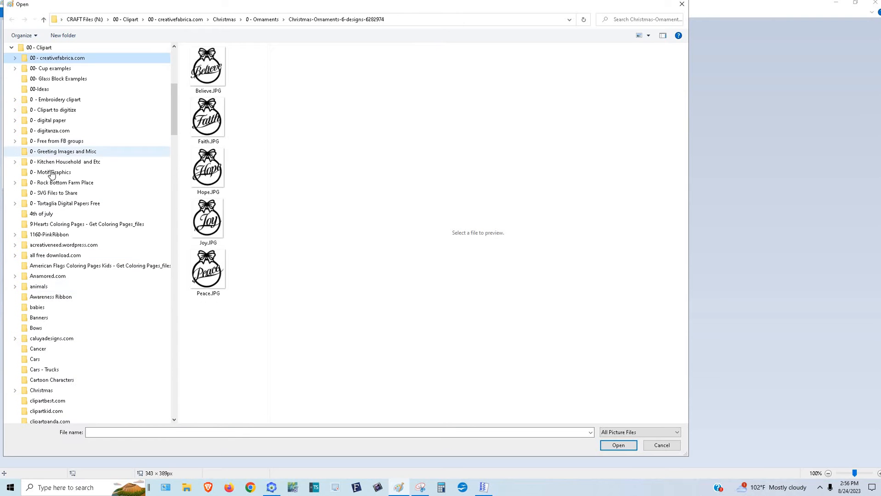
left_click(112, 173)
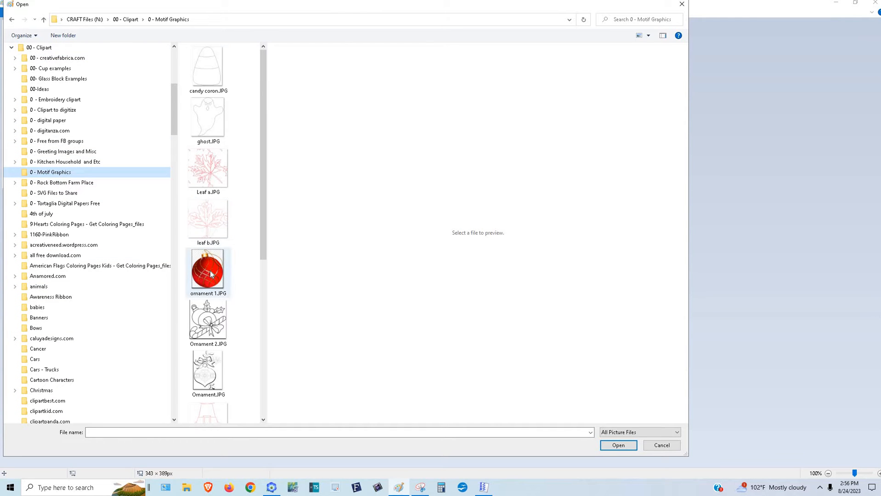
left_click(618, 445)
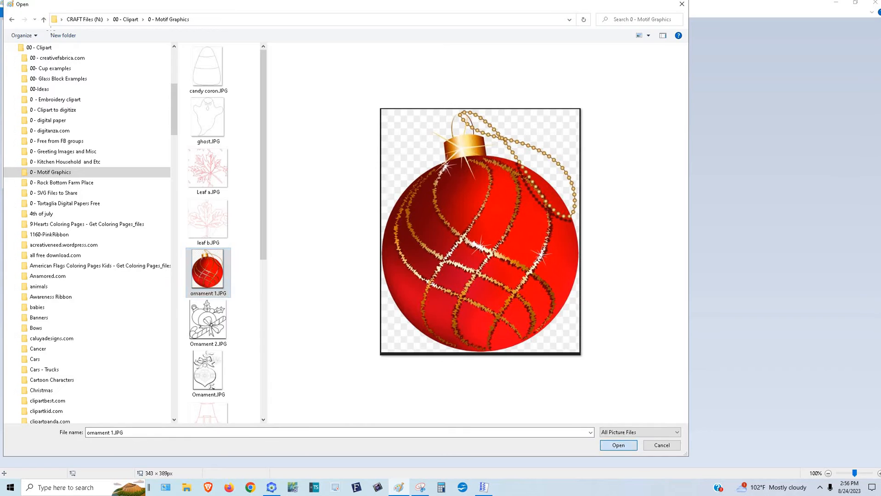
Step: Resize the ornament picture to 50 percent with its aspect ratio maintained
left_click(33, 15)
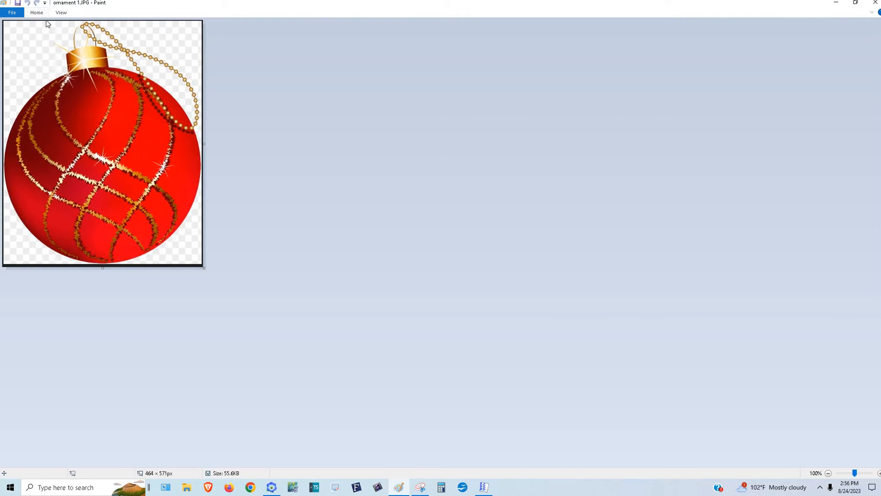
left_click(81, 36)
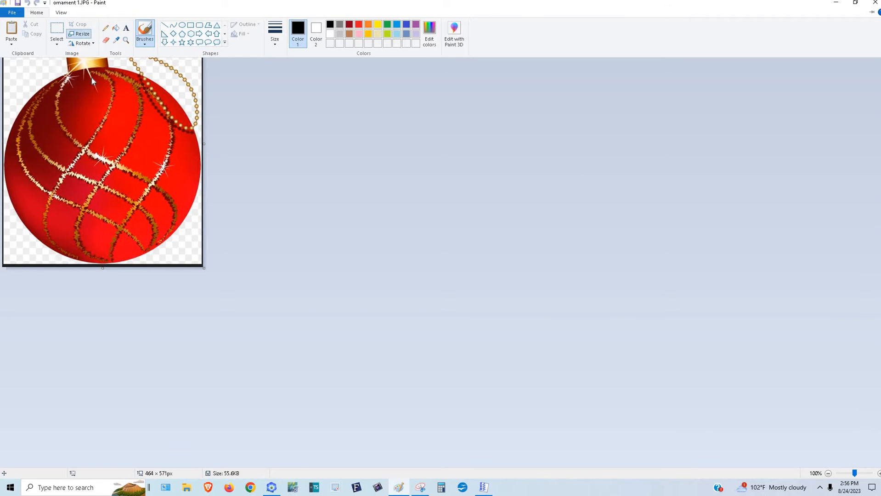
double_click(109, 78)
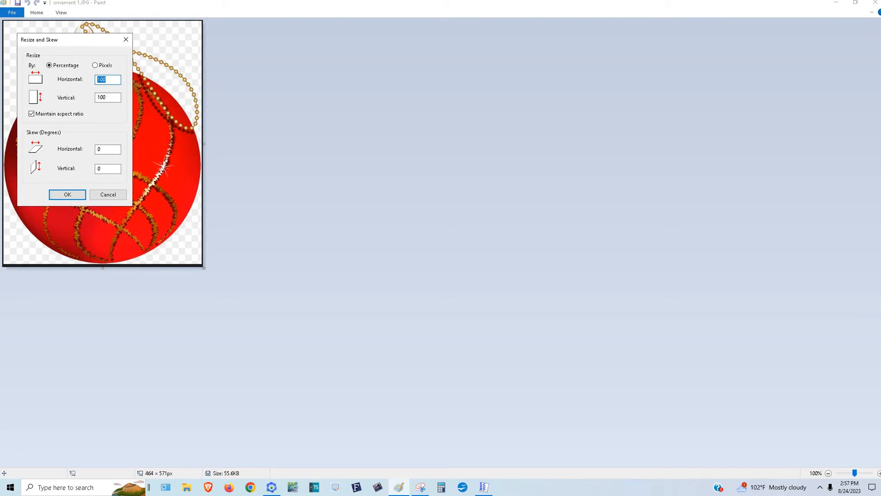
type("50")
key("Return")
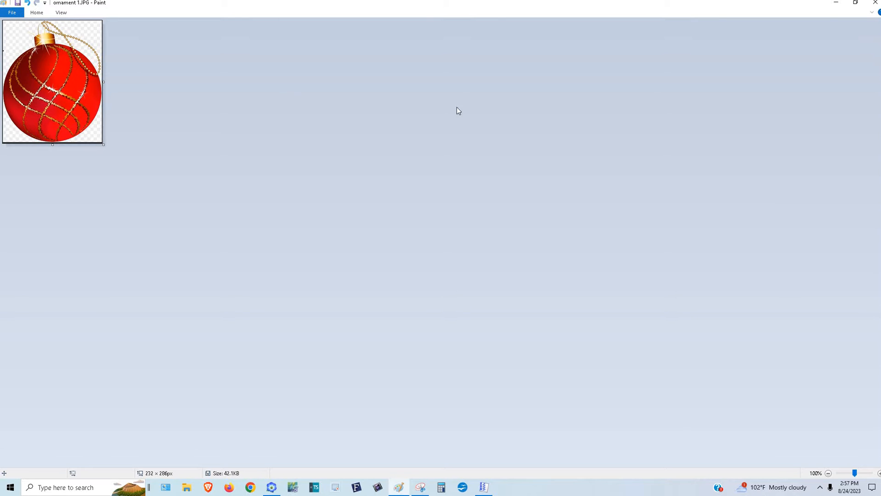
key("alt+Tab")
key("alt+Tab")
left_click(36, 13)
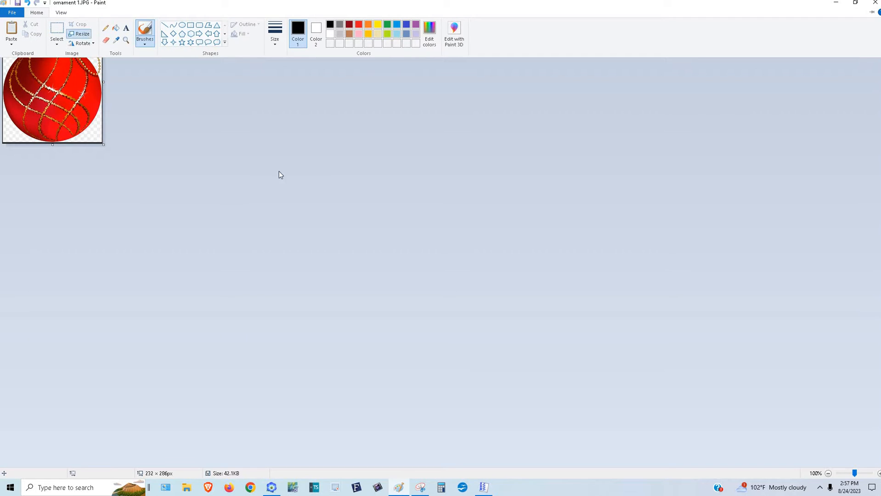
left_click(79, 34)
left_click_drag(110, 78, 62, 76)
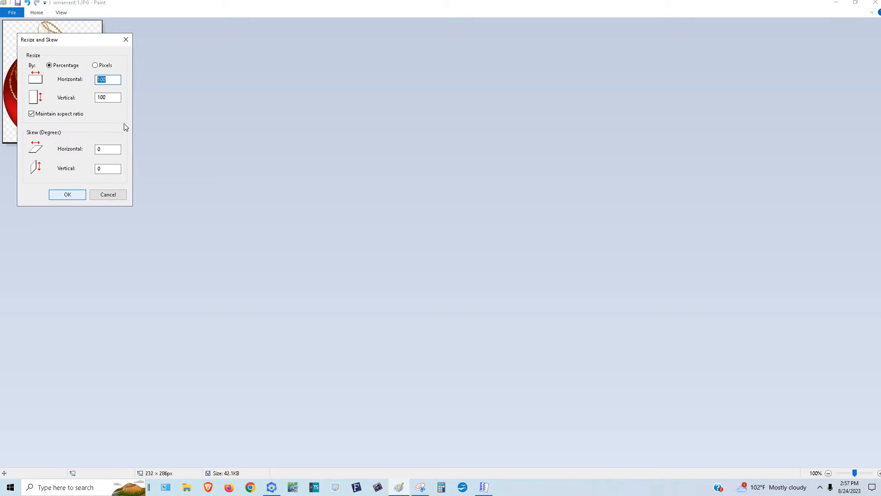
left_click(108, 195)
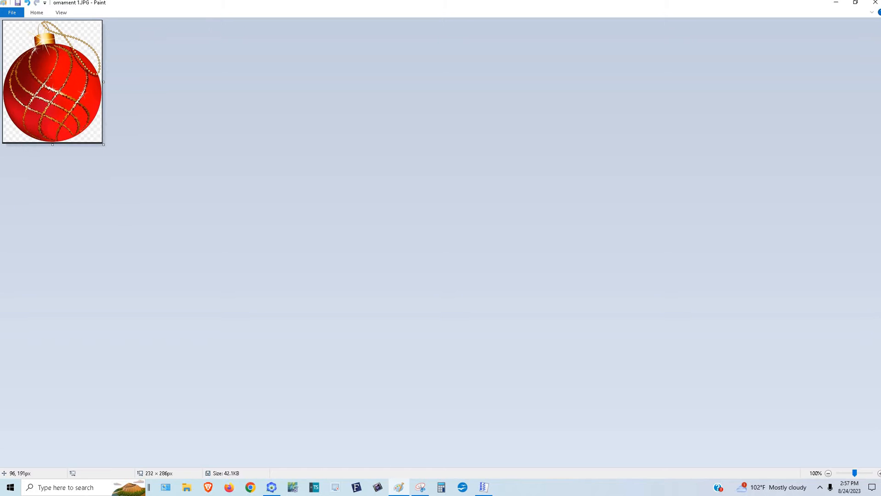
Step: Save the reduced ornament picture and switch back to Programmable Stitch Creator
left_click(19, 4)
key("alt+Tab")
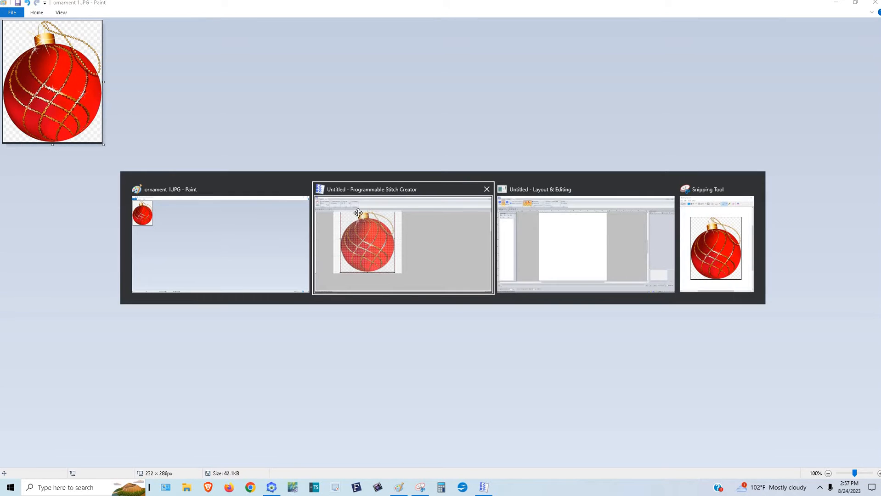
Step: Delete the current template and load the resaved ornament 1.JPG as the template instead
scroll(353, 241, "up", 2)
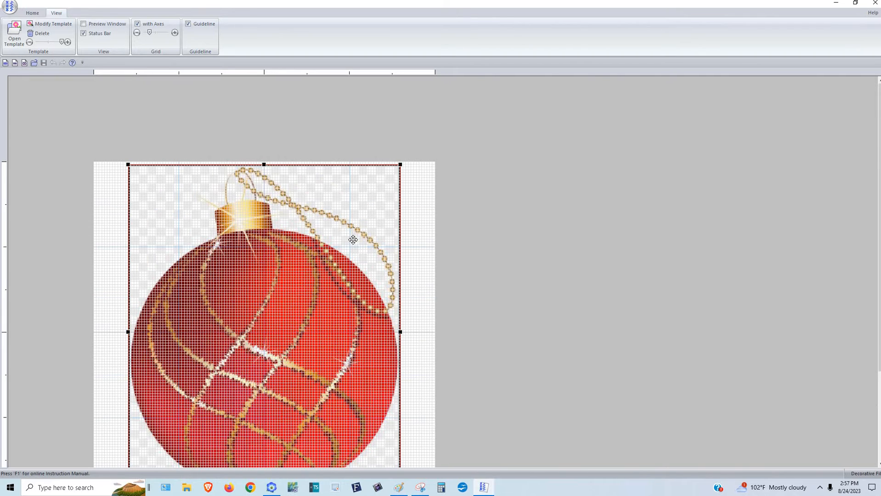
left_click(39, 32)
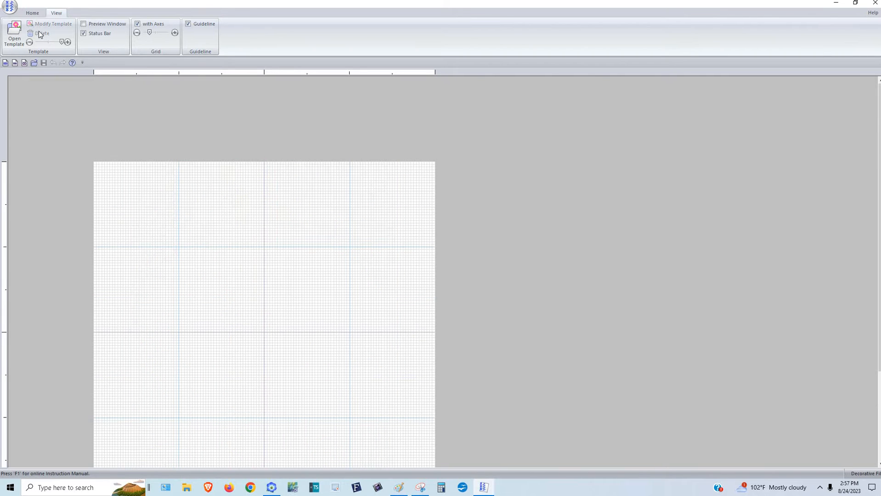
left_click(15, 35)
left_click(361, 263)
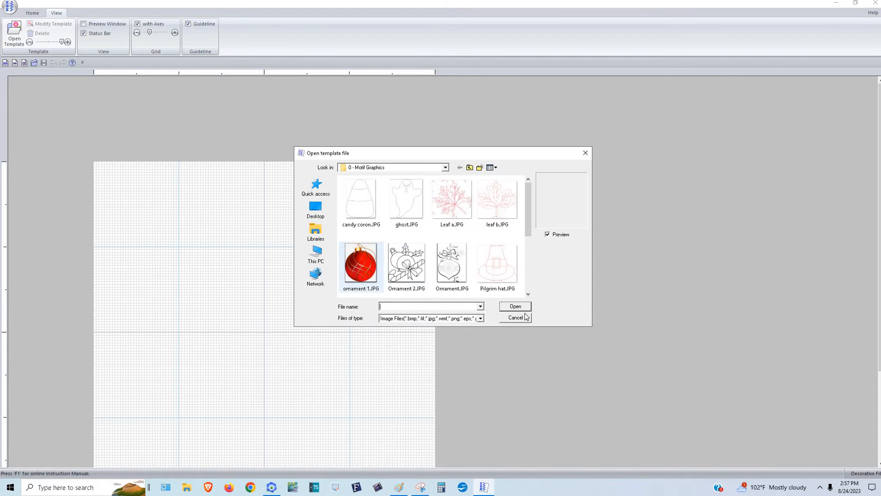
left_click(511, 307)
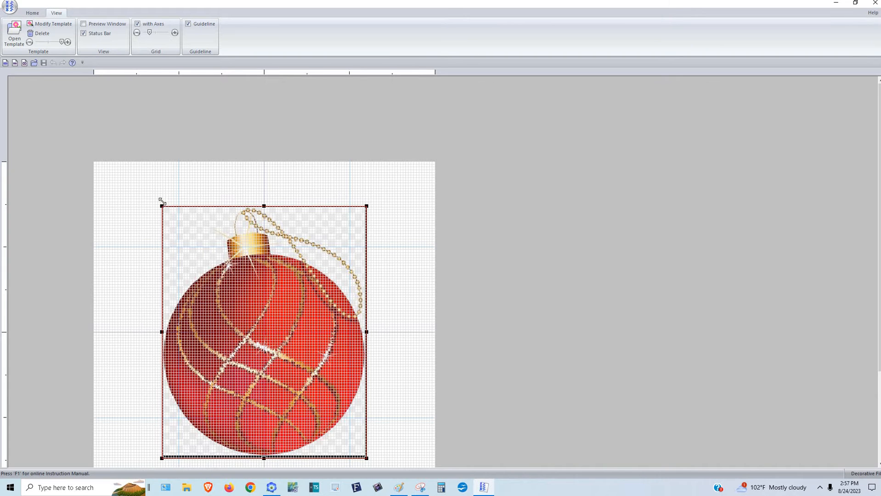
Step: Enlarge the ornament template and adjust its proportions so its height spans the grid from the top edge to the bottom edge
left_click_drag(142, 177, 115, 149)
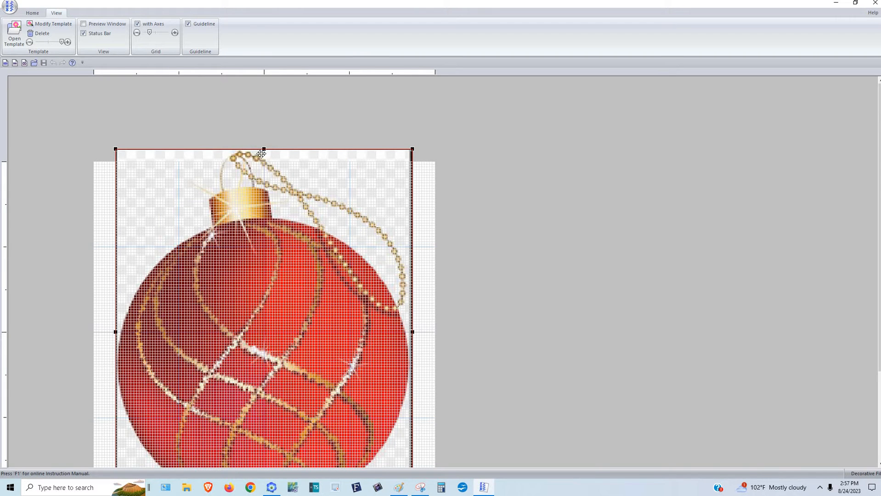
left_click_drag(262, 149, 263, 152)
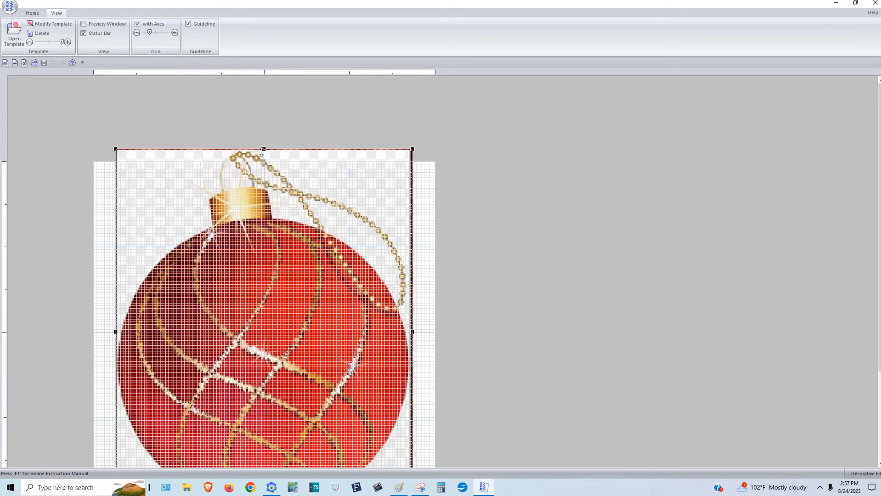
scroll(270, 303, "down", 3)
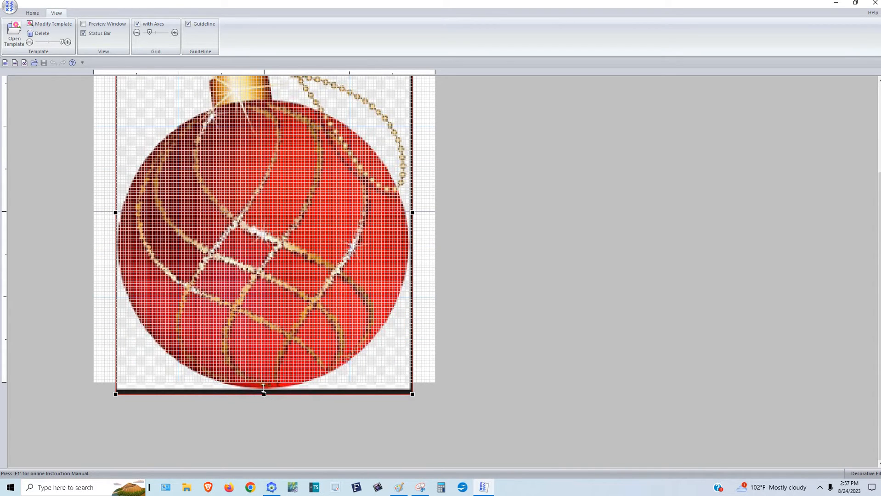
left_click_drag(264, 390, 264, 382)
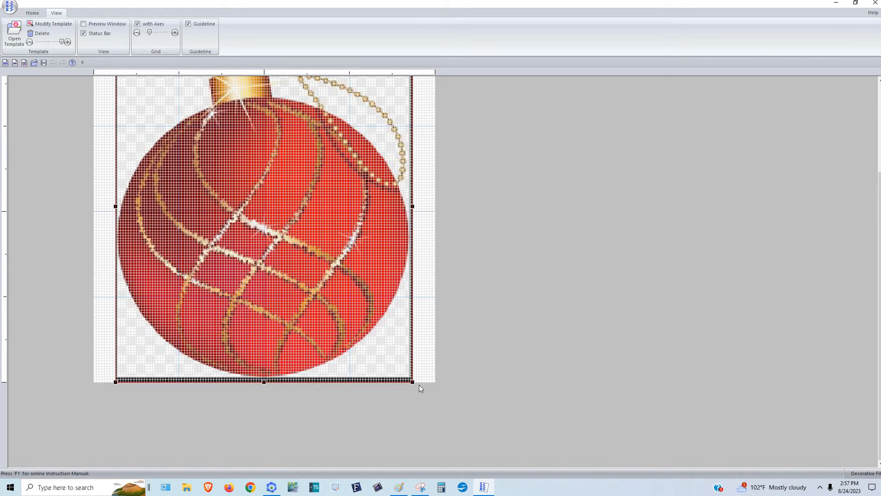
left_click_drag(405, 377, 399, 370)
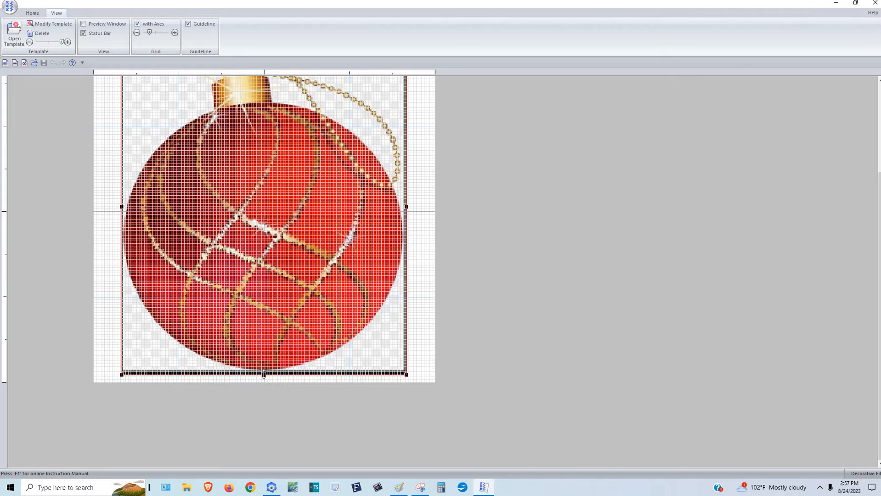
left_click_drag(263, 376, 269, 385)
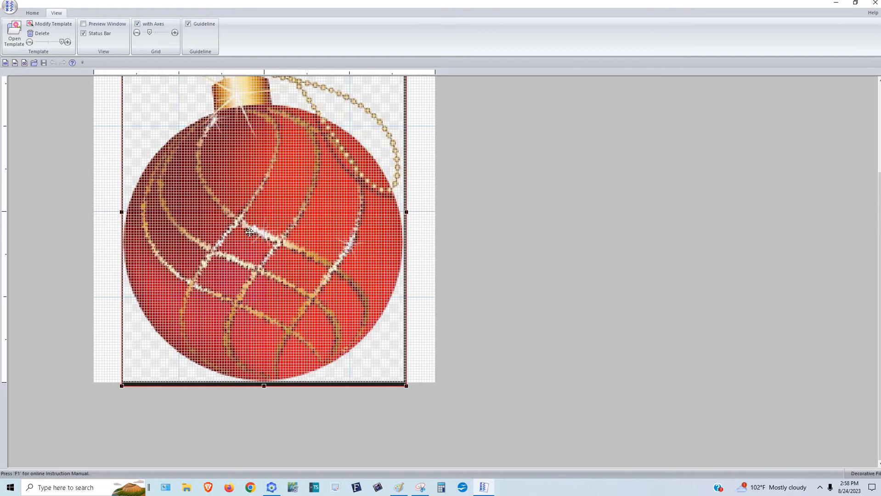
scroll(133, 161, "up", 3)
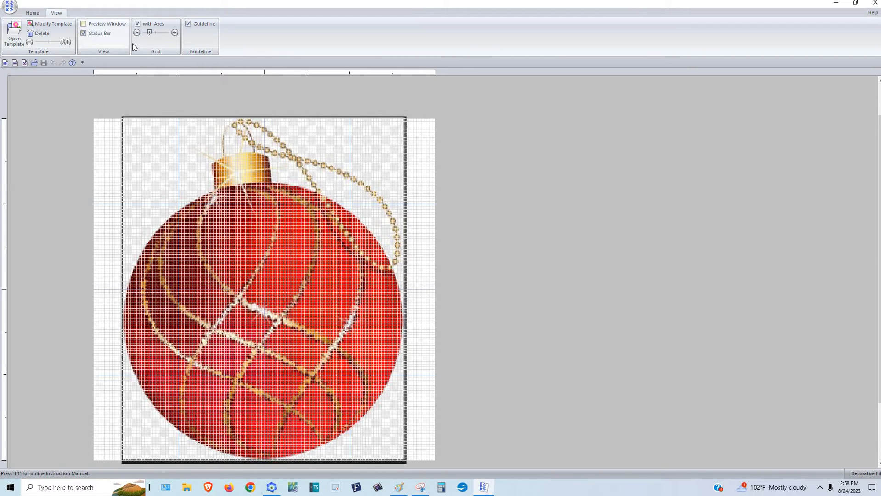
Step: Turn off the grid axes and hide the grid over the ornament template
left_click(137, 24)
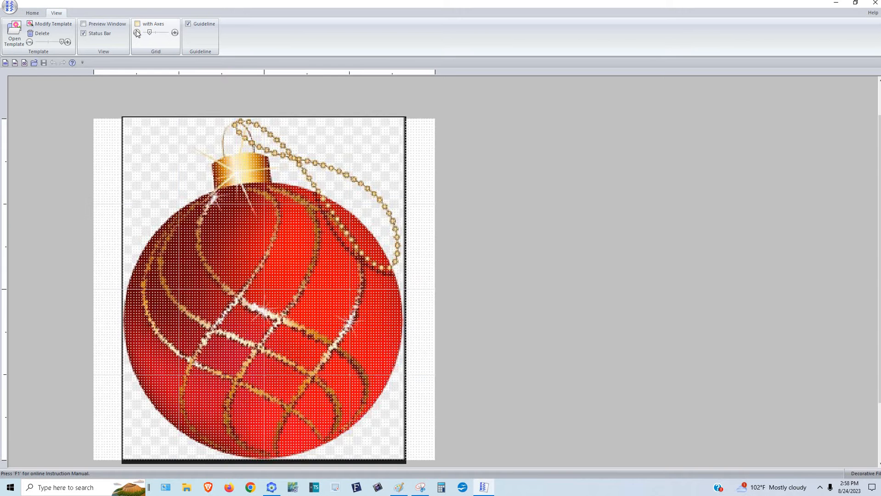
left_click(137, 32)
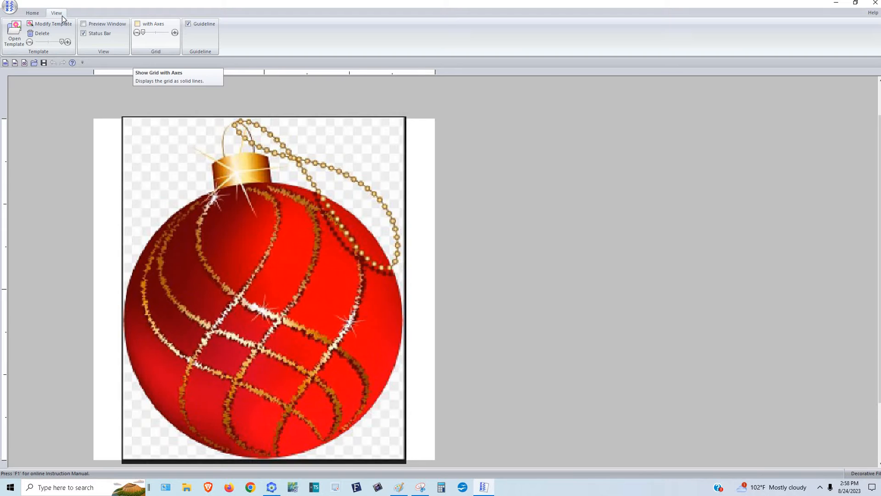
left_click(138, 24)
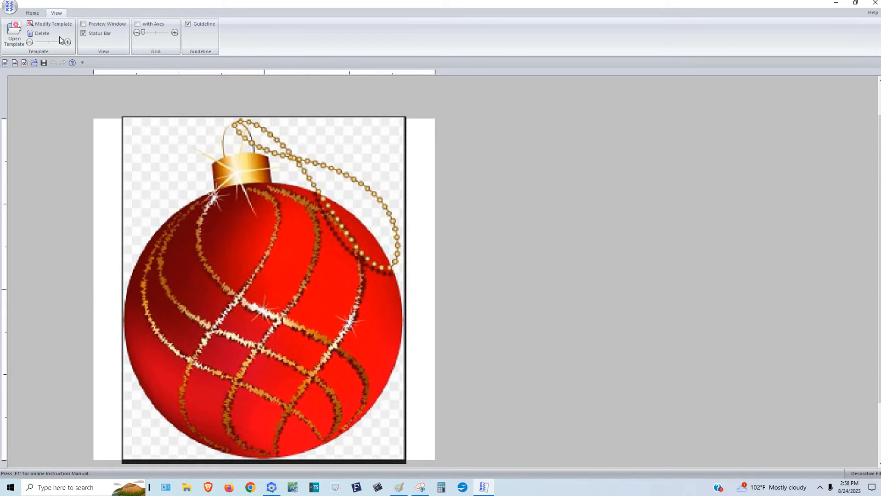
Step: Trace the round ornament ball's outline with the Draw Line tool, starting and finishing at the cap's lower-left corner
left_click(32, 13)
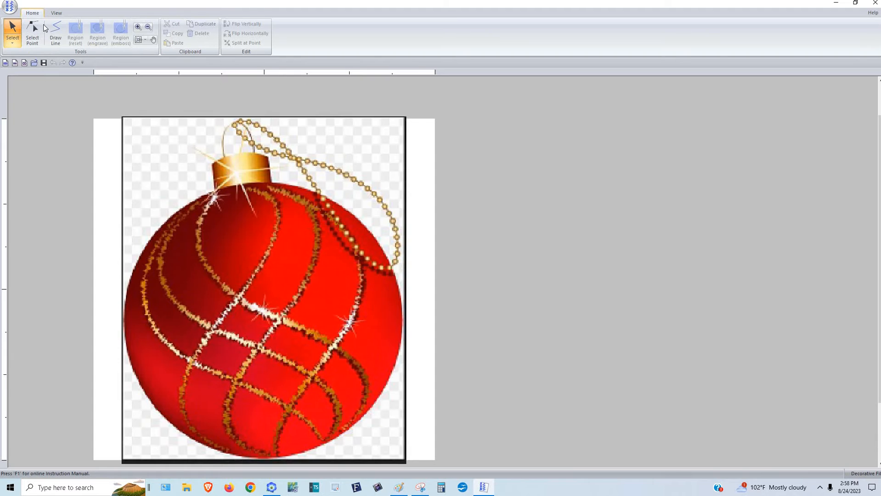
left_click(56, 36)
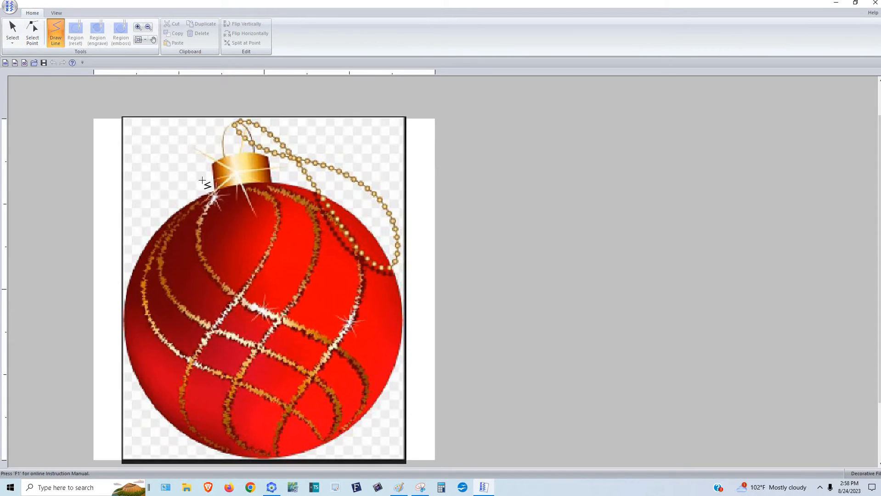
left_click(194, 200)
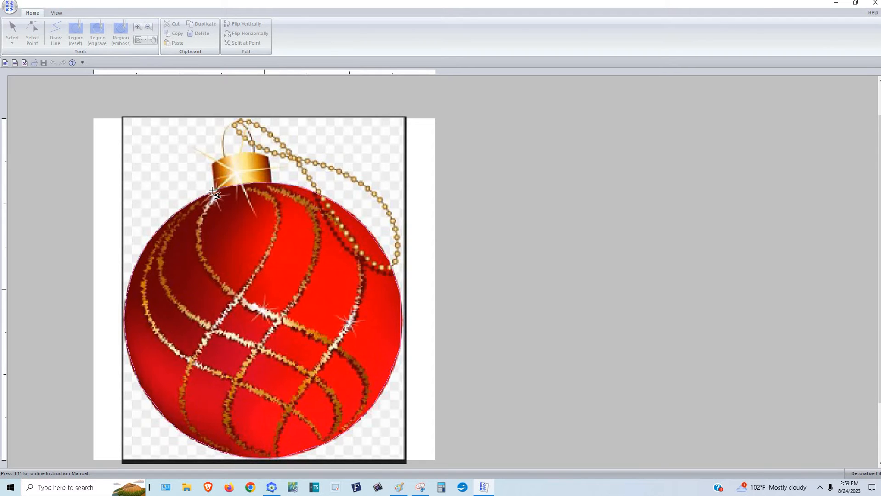
double_click(212, 190)
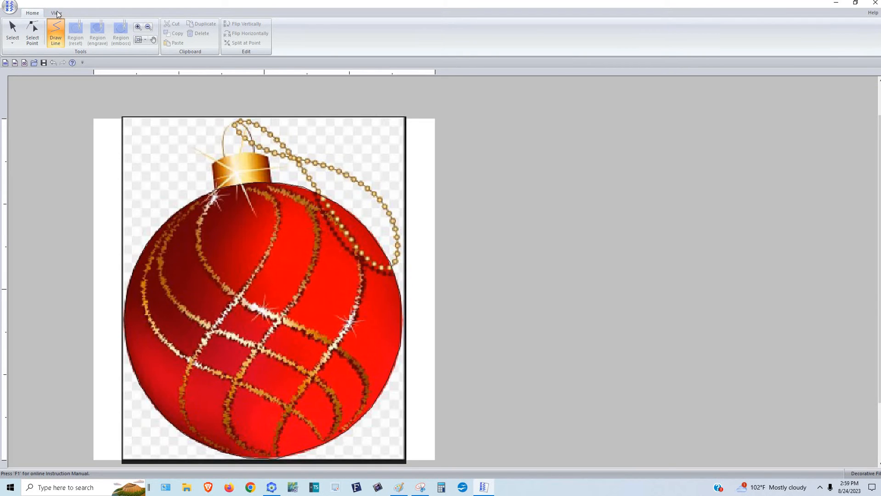
Step: Fade the ornament template by two levels so the traced outline stands out
left_click(57, 13)
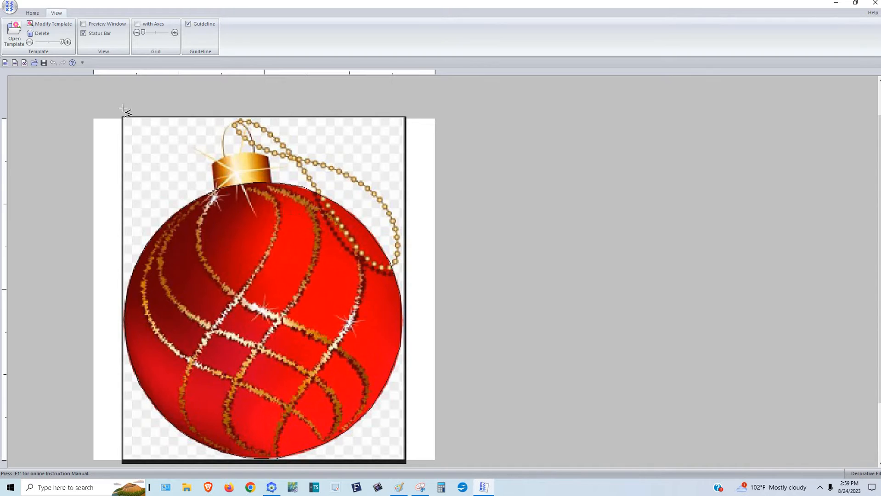
left_click(31, 42)
left_click(31, 42)
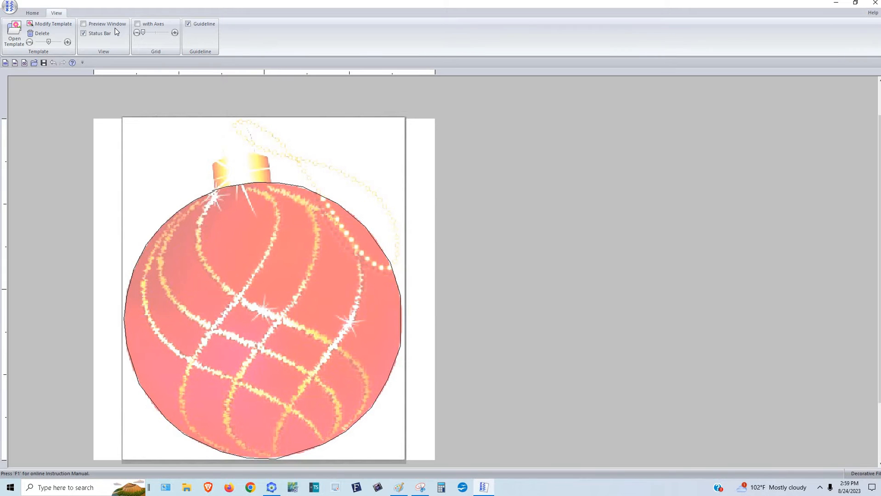
Step: Examine the ball outline's points up close where its two ends meet beside the cap
left_click(32, 14)
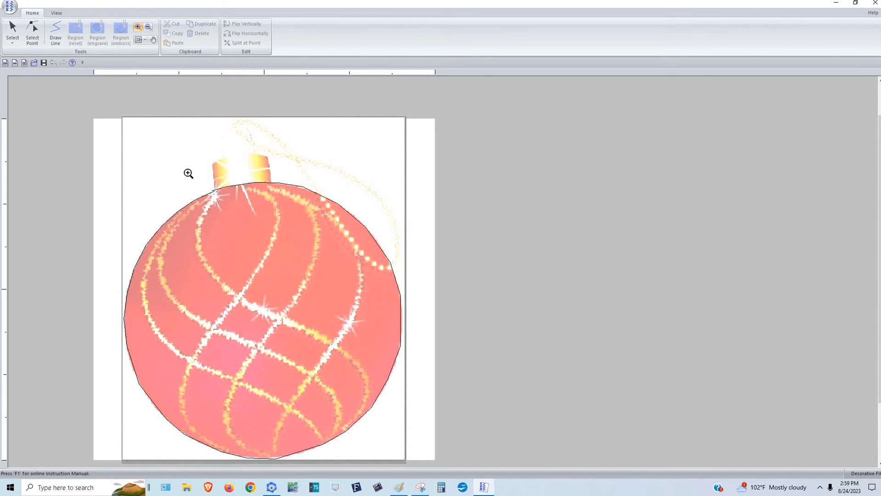
left_click_drag(189, 173, 244, 218)
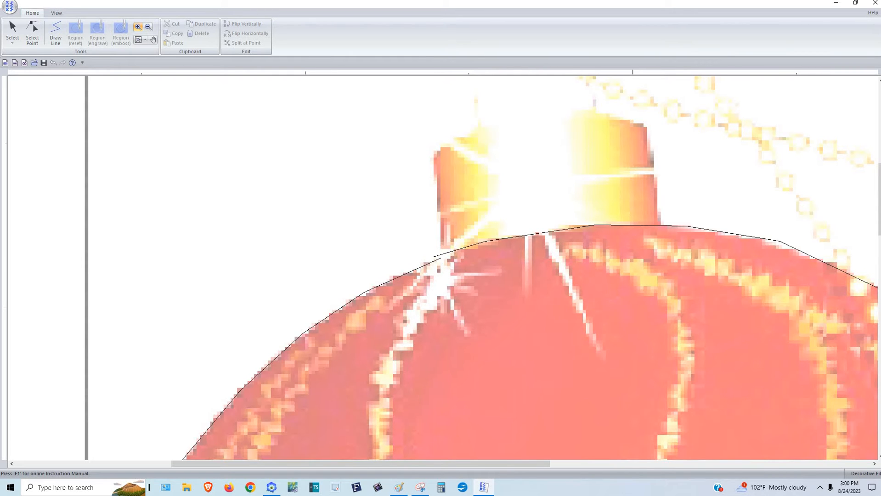
left_click(32, 26)
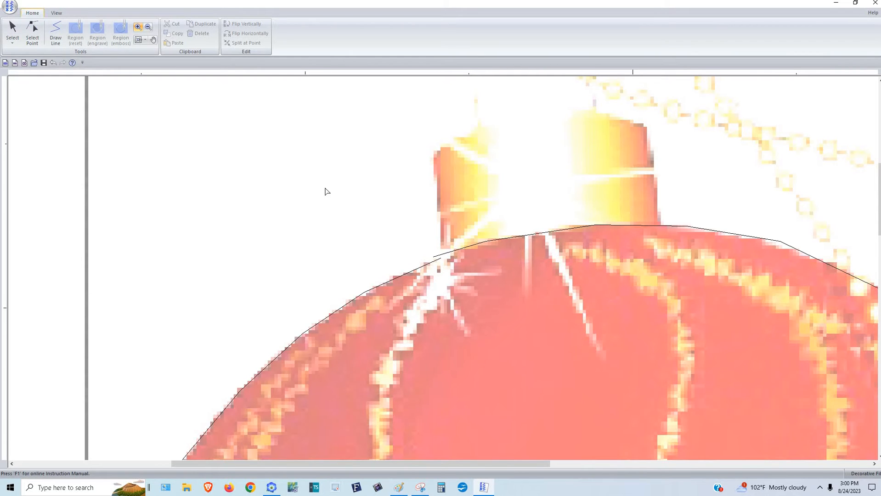
left_click(441, 261)
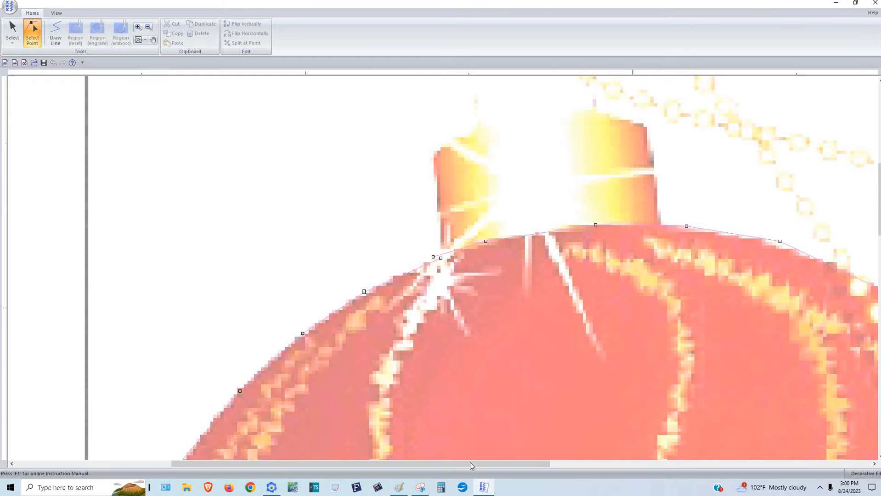
left_click_drag(534, 464, 592, 463)
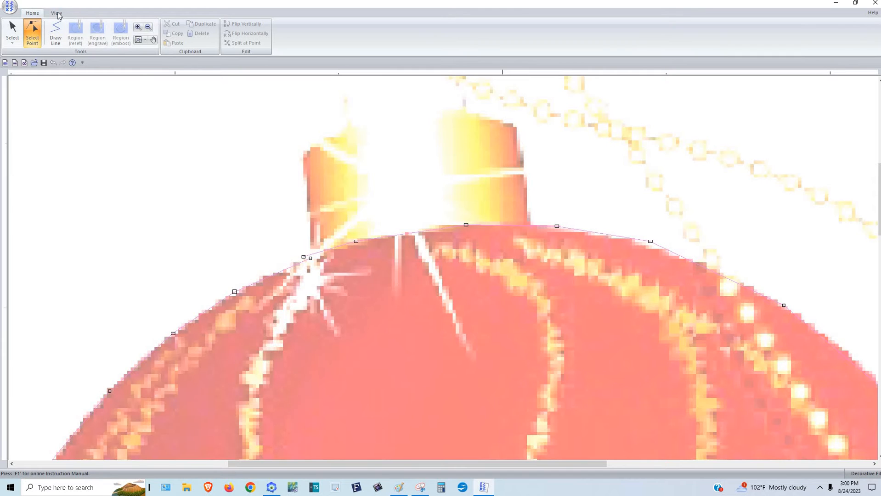
Step: Trace the ornament cap with Draw Line, going up its left side, across its curved top and down to the ball outline
left_click(148, 30)
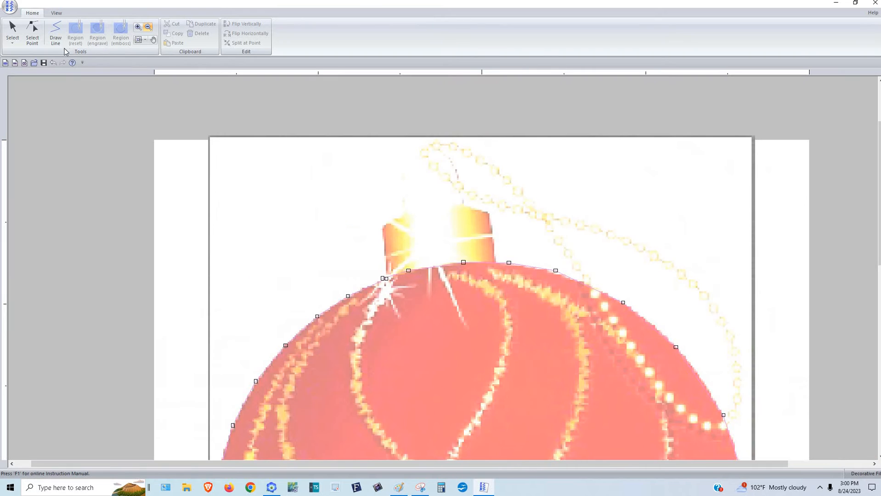
left_click(56, 34)
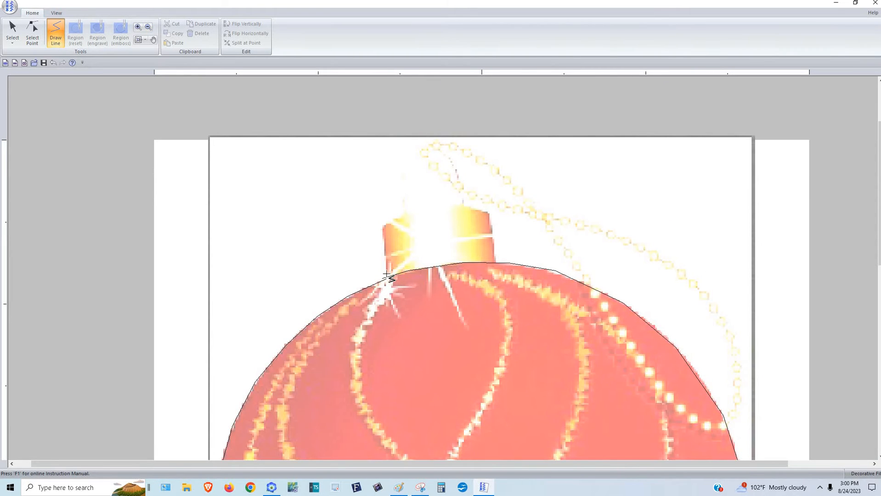
left_click(385, 275)
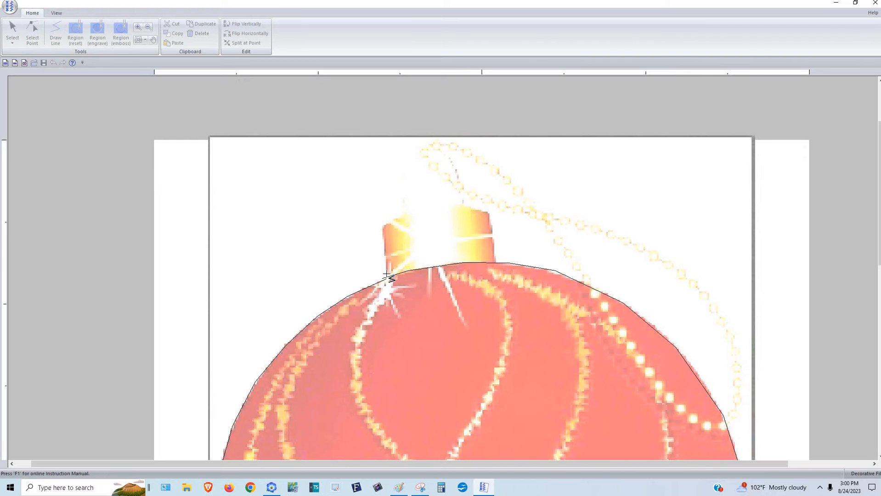
left_click(382, 227)
left_click(423, 210)
left_click(476, 209)
left_click(491, 213)
left_click(495, 261)
double_click(496, 263)
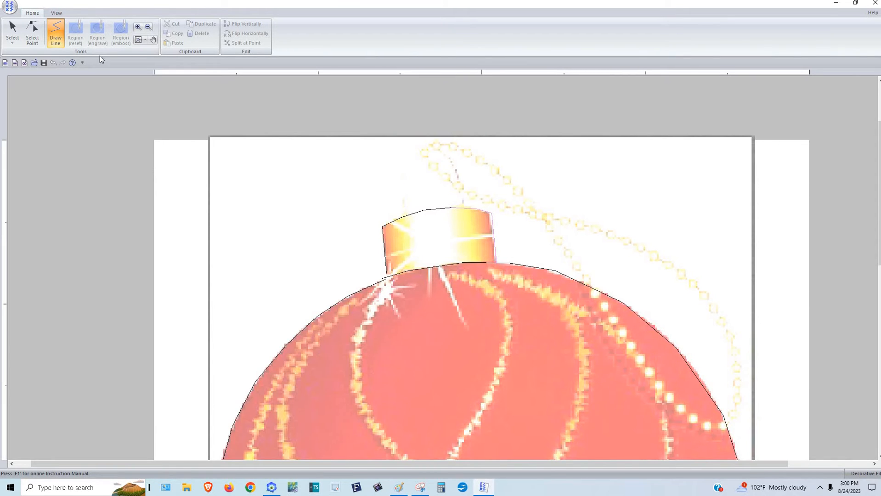
Step: Darken the template one level and trace the thin hanger loop above the cap with Draw Line
left_click(55, 14)
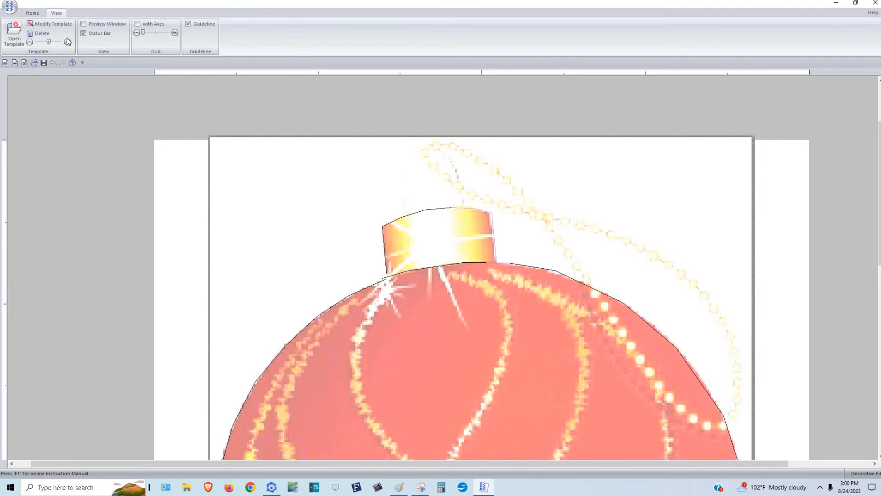
left_click(68, 41)
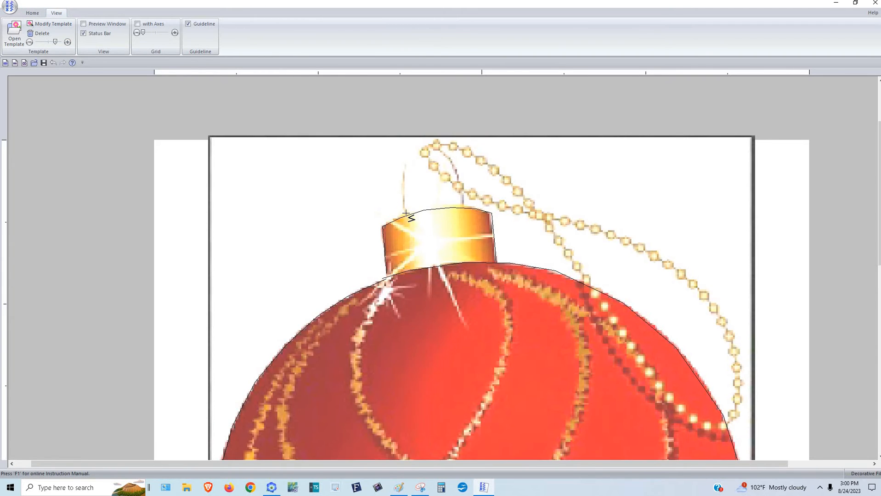
left_click(402, 183)
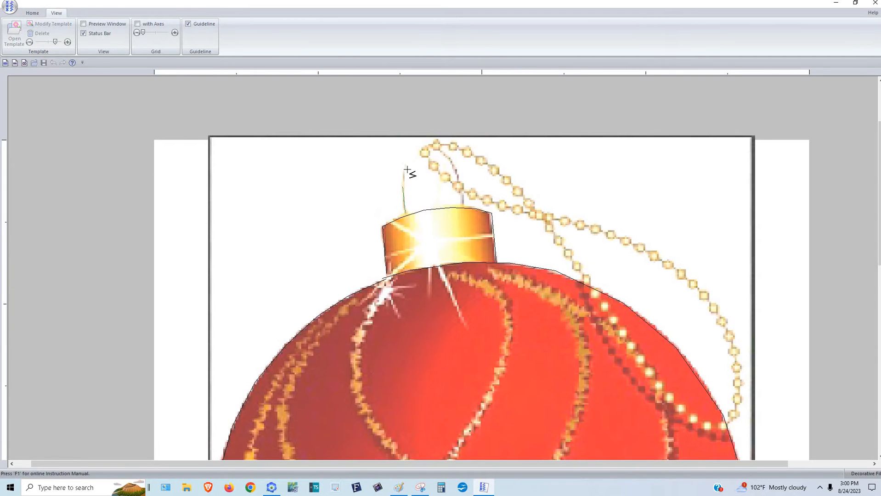
left_click(405, 165)
left_click(412, 152)
left_click(423, 146)
left_click(441, 147)
left_click(450, 160)
left_click(460, 184)
double_click(465, 209)
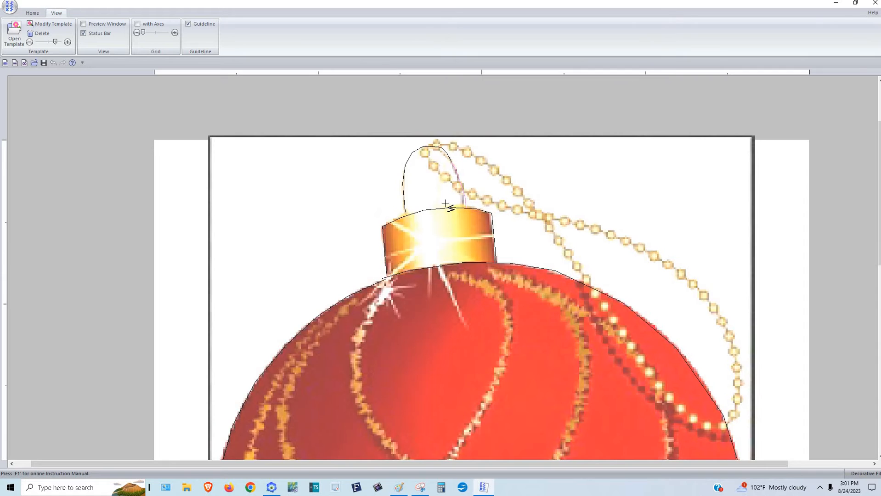
left_click(10, 8)
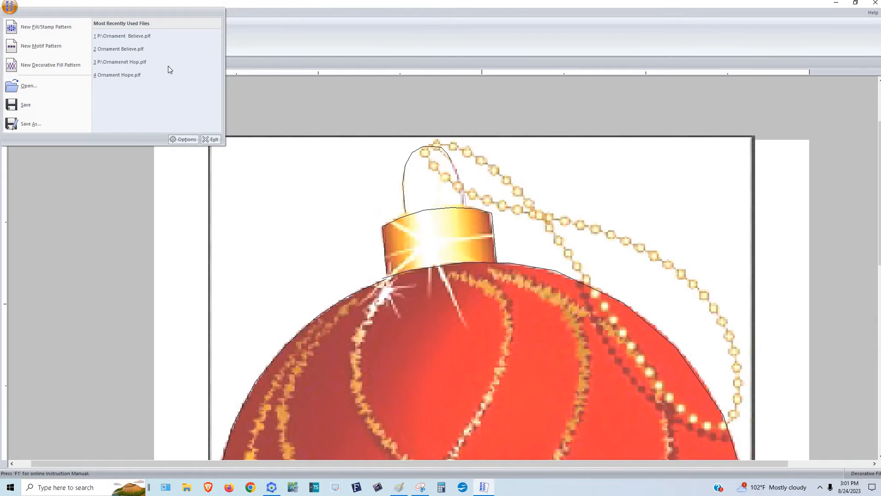
left_click(11, 9)
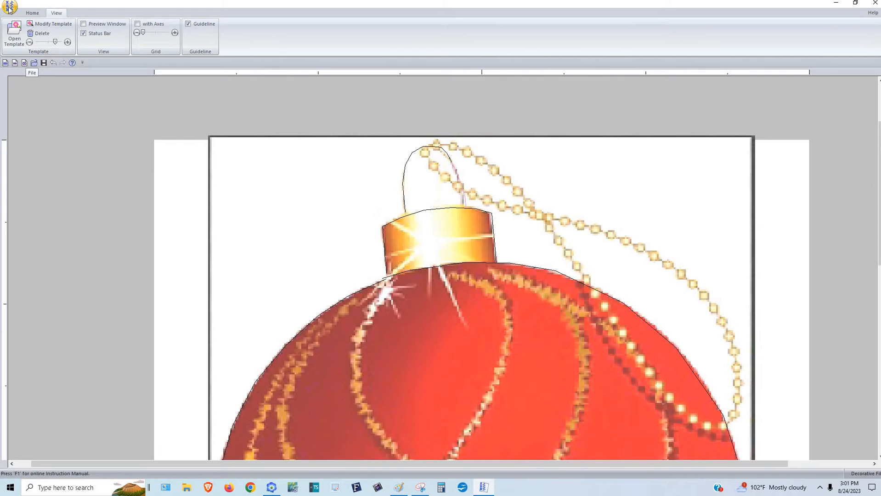
left_click(9, 9)
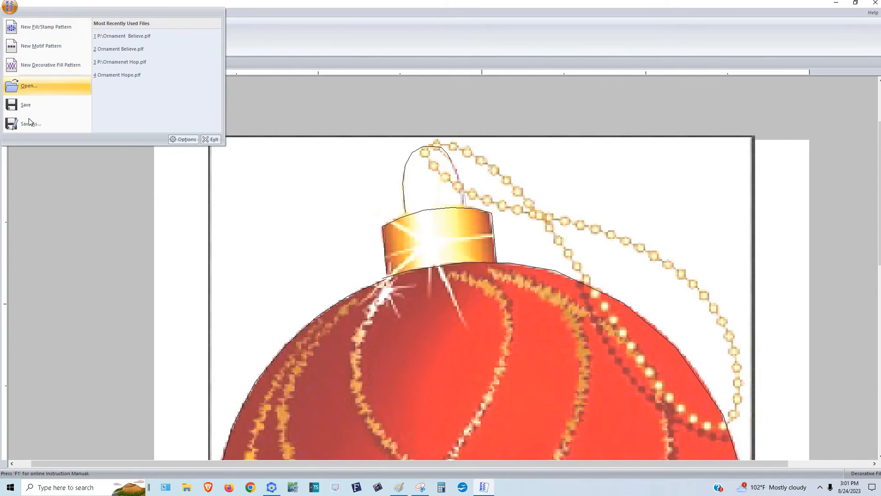
left_click(41, 124)
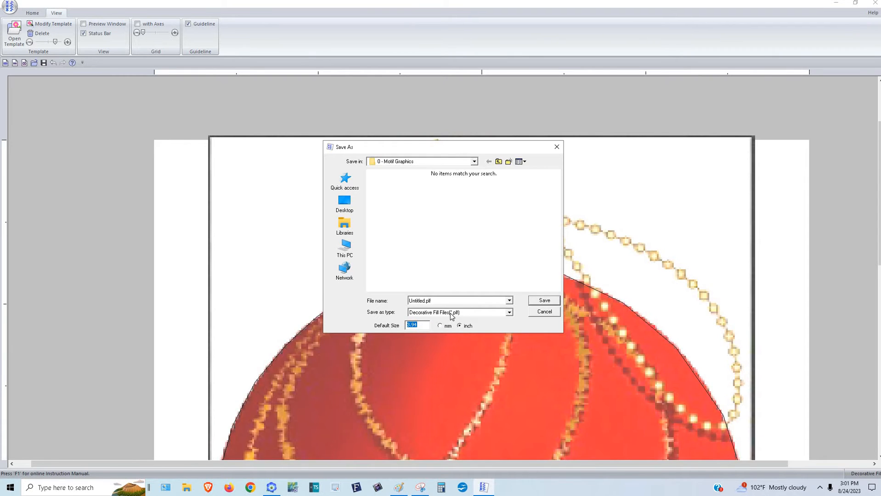
left_click(545, 311)
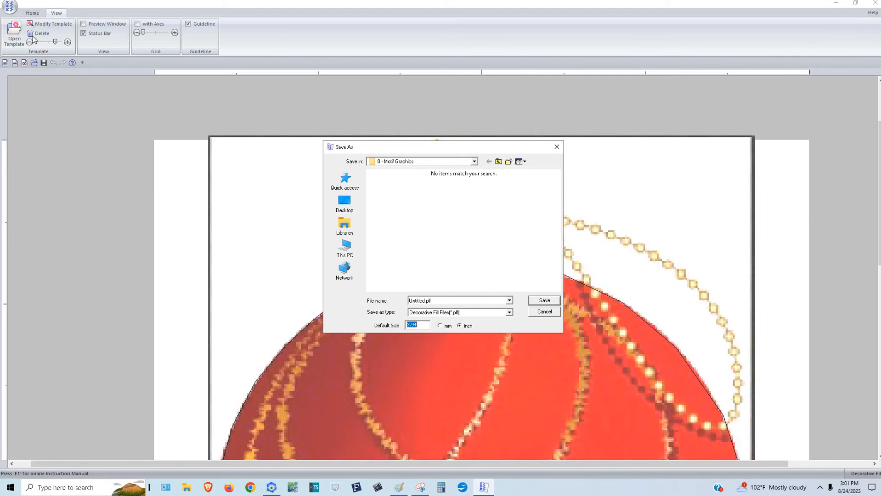
left_click(10, 7)
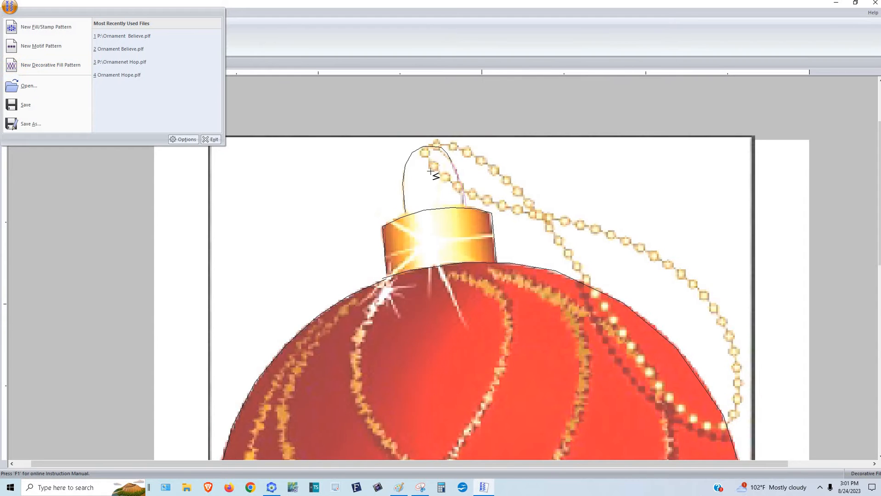
left_click(335, 136)
Step: Save the pattern as a decorative fill file named Ornament Sample in the 0 - Motif Graphics folder
left_click(9, 7)
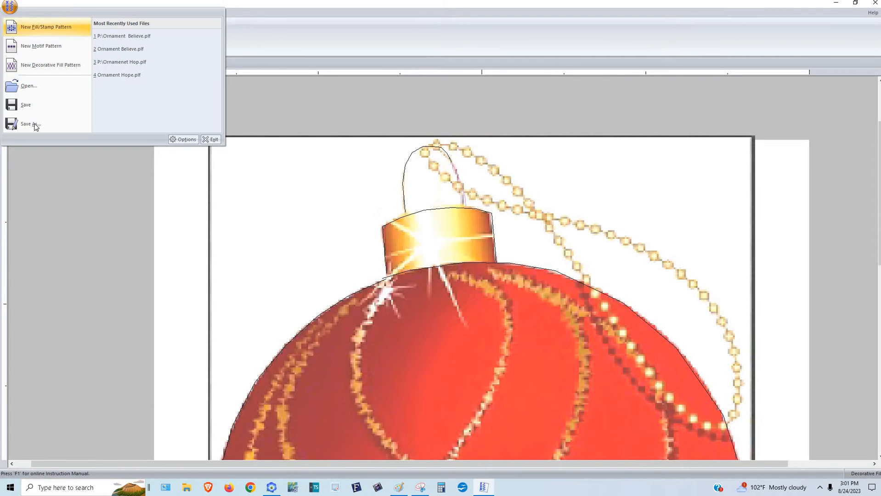
left_click(35, 124)
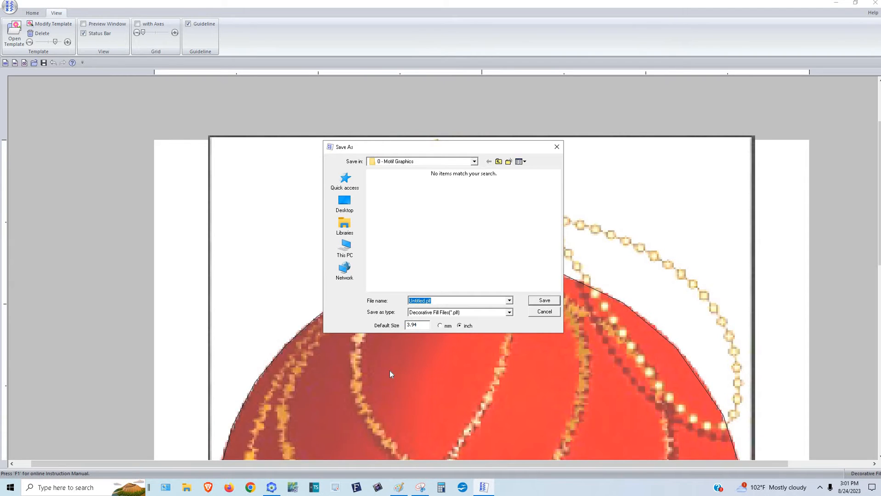
type("Orname")
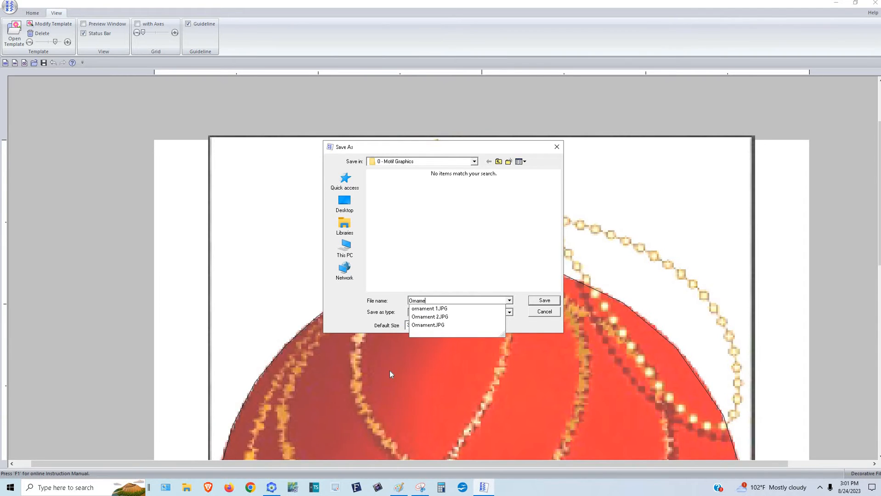
type("nt Sample")
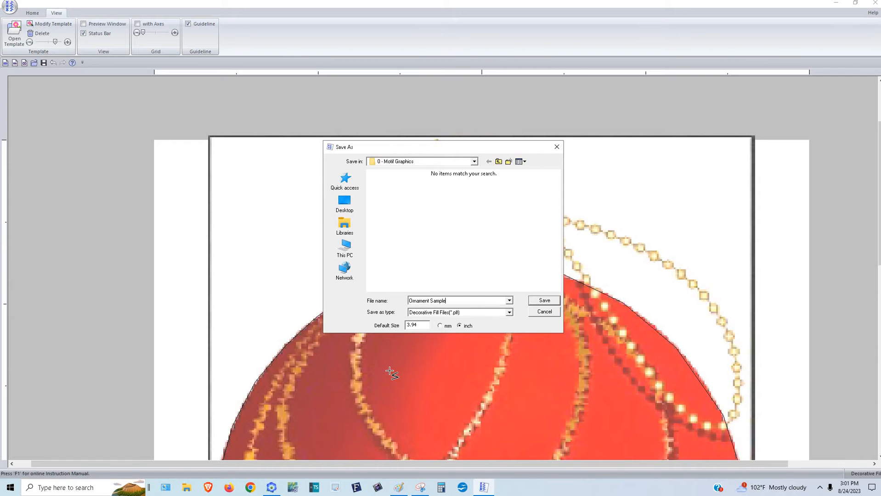
key("Return")
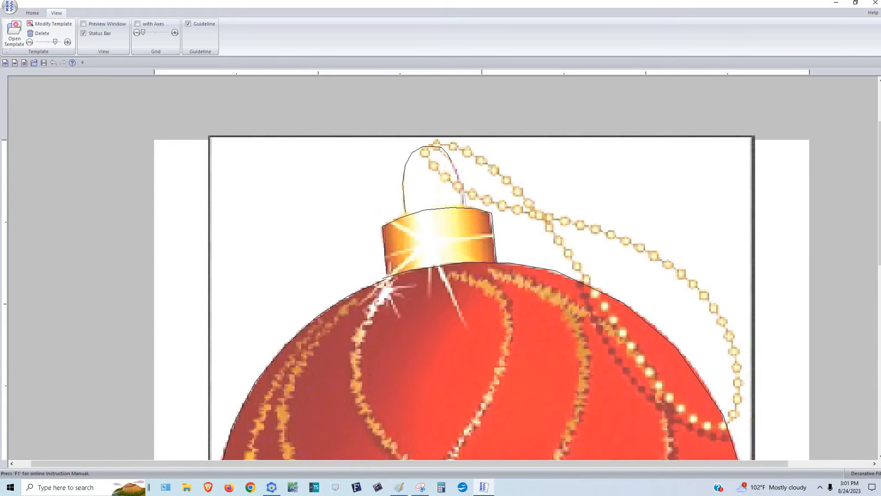
Step: Bring up Save As again and check for the saved Ornament Sample.plf in the 0 - Motif Graphics folder
key("alt+Tab")
key("alt+Tab")
left_click(10, 7)
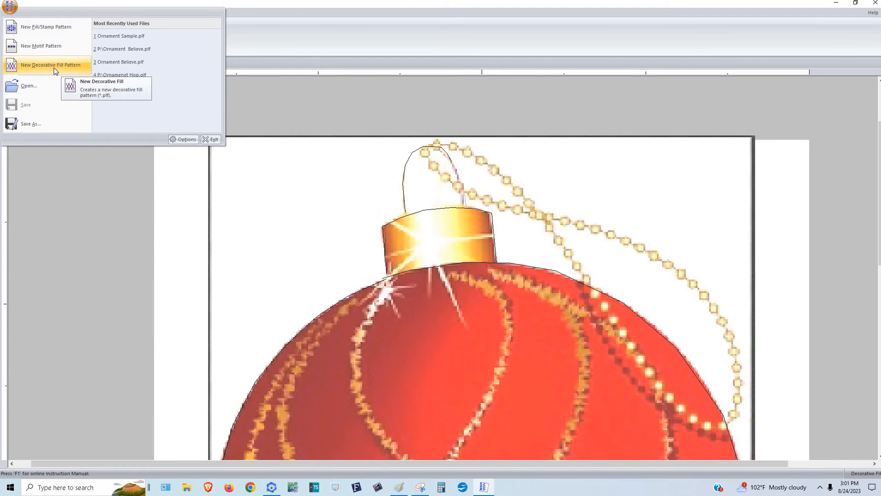
left_click(40, 122)
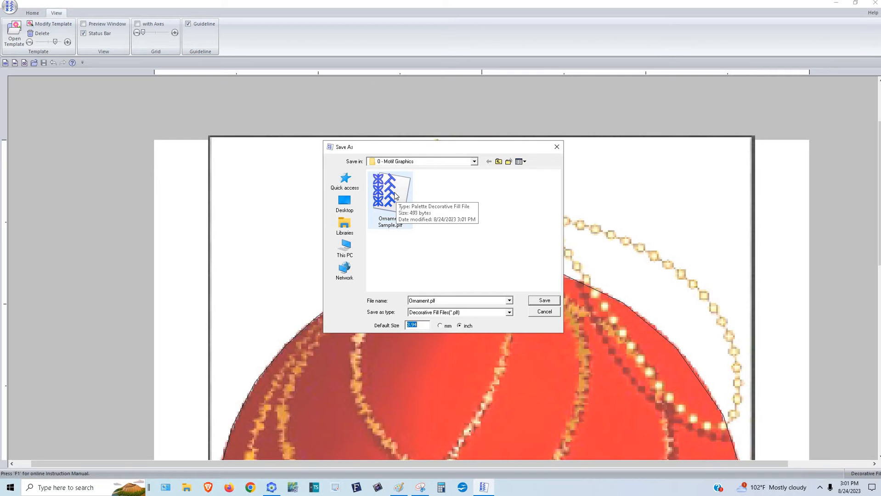
Step: Save the pattern as a decorative fill file named Ornament SAMPLE in the Pattern folder of Palette 11 on drive C
left_click(468, 169)
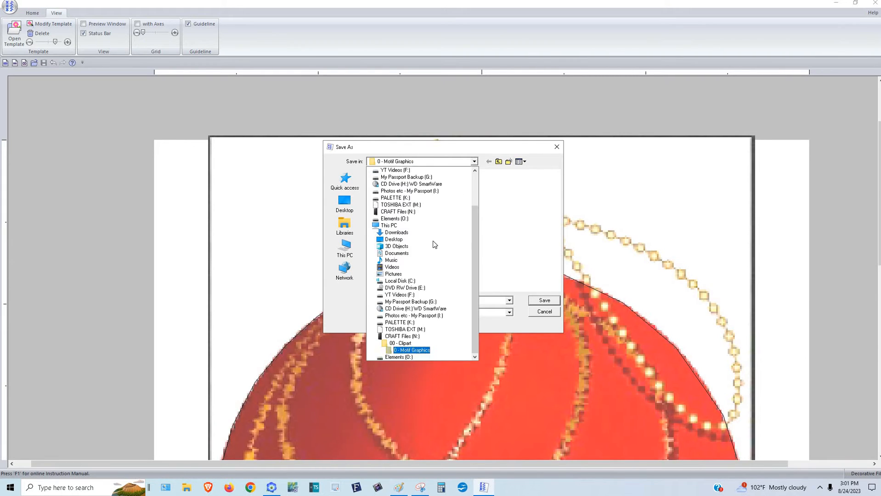
left_click(409, 281)
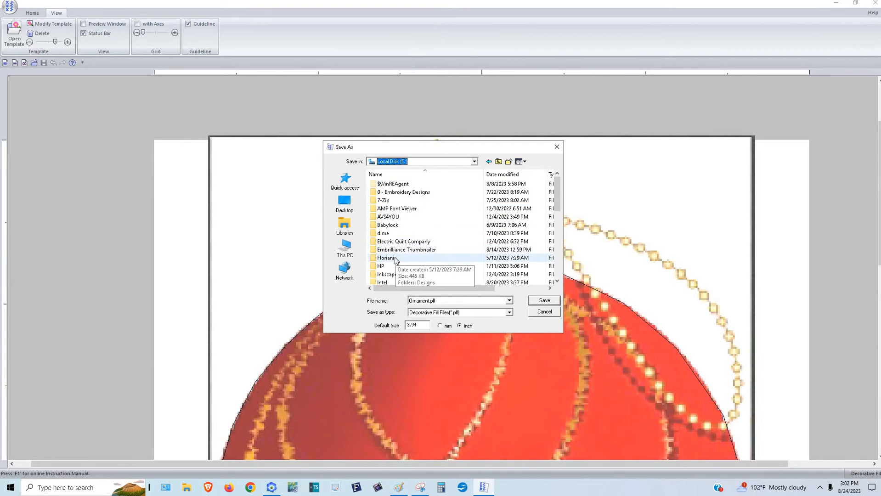
scroll(394, 261, "down", 2)
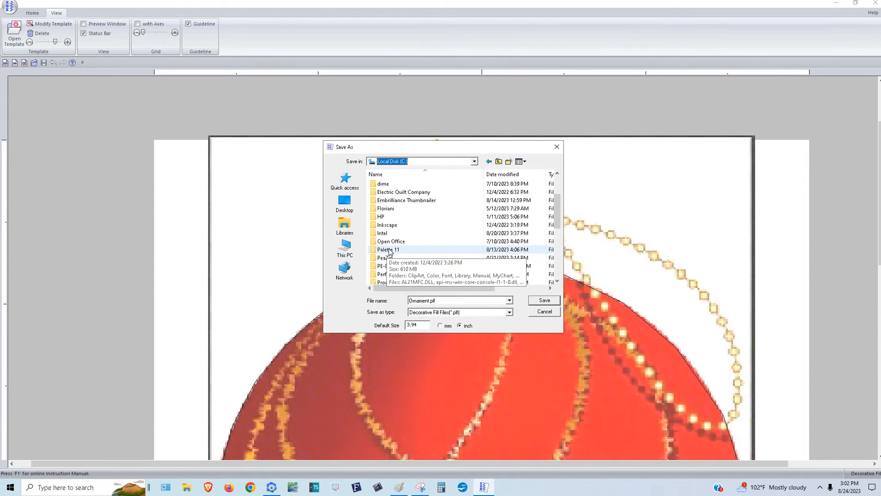
double_click(390, 250)
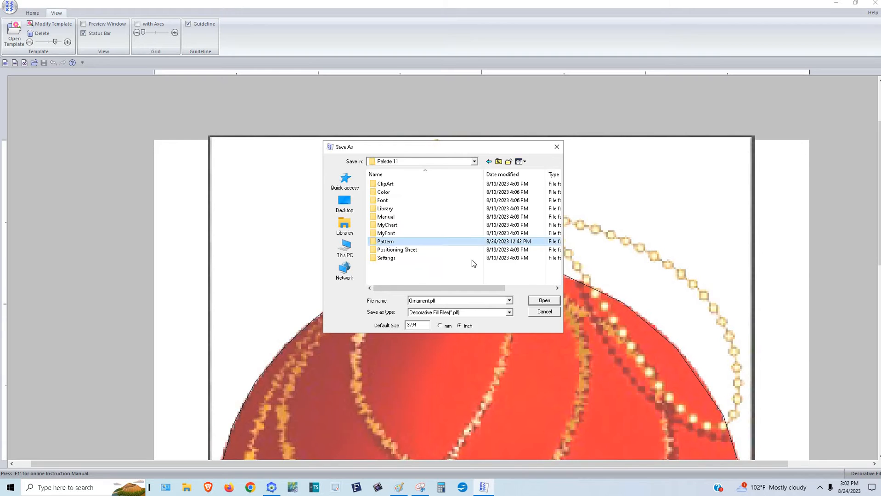
double_click(385, 241)
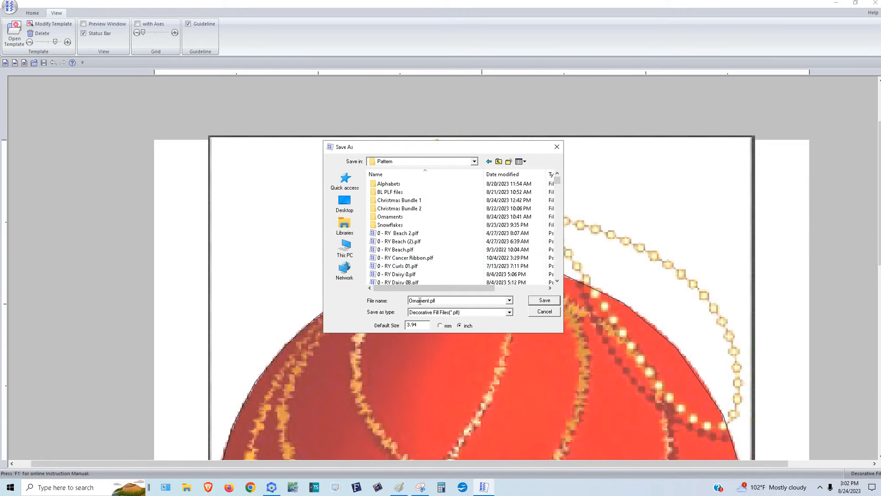
double_click(458, 302)
type("Orname")
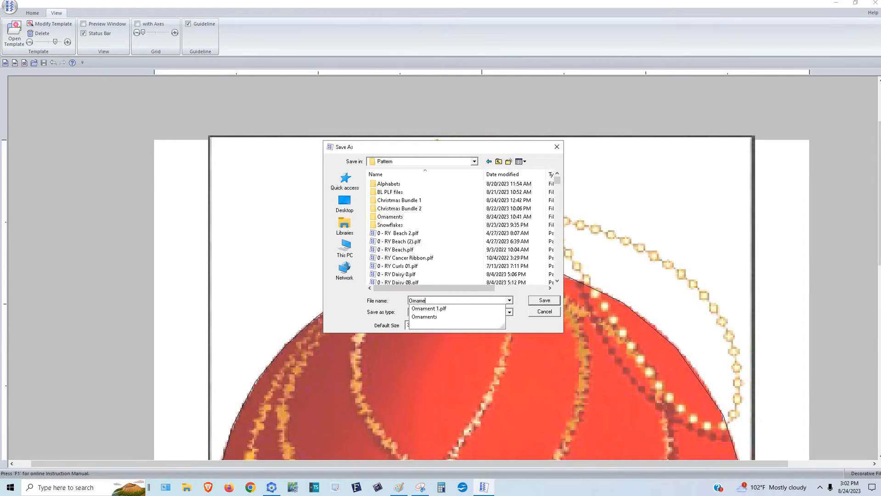
type("nt SAMPLE")
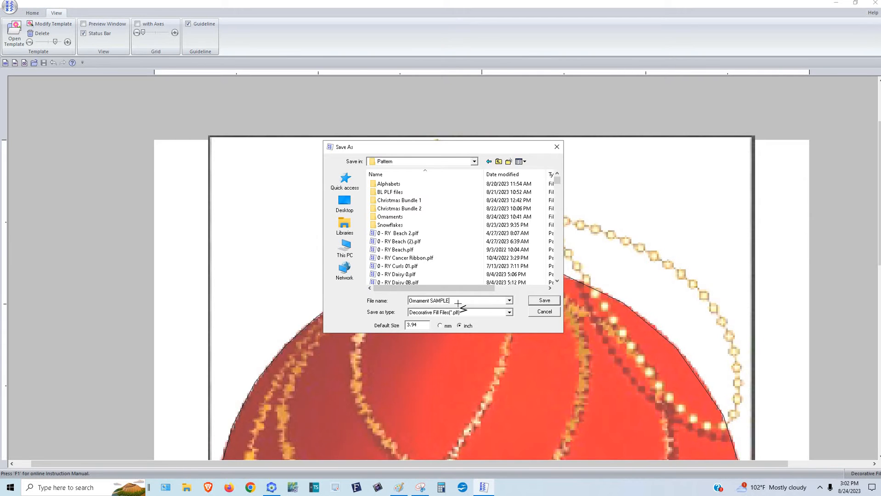
key("Return")
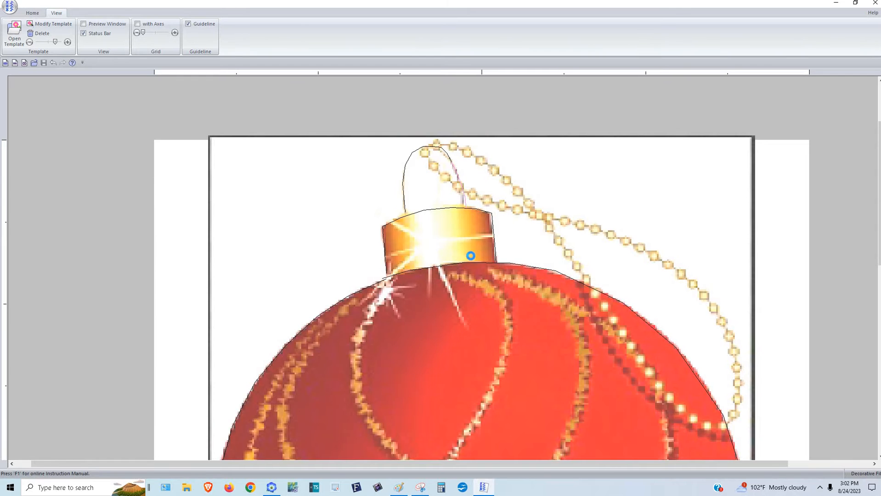
scroll(447, 265, "down", 9)
scroll(445, 264, "up", 8)
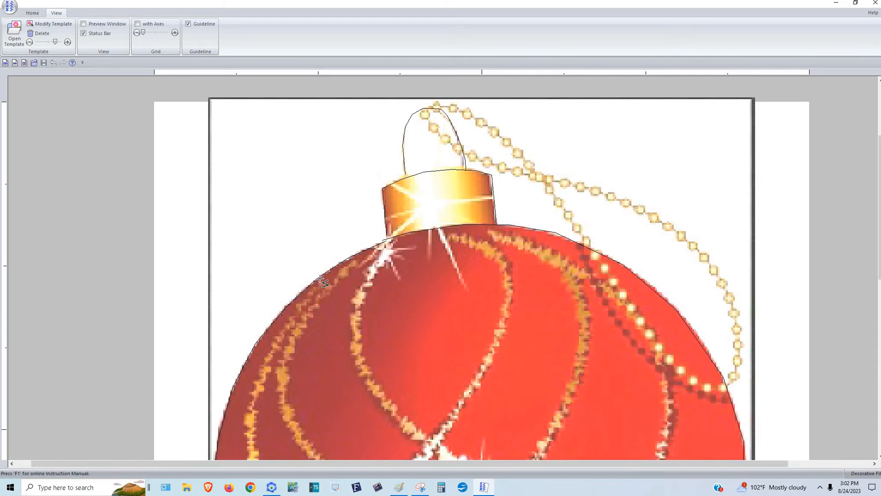
left_click(316, 294)
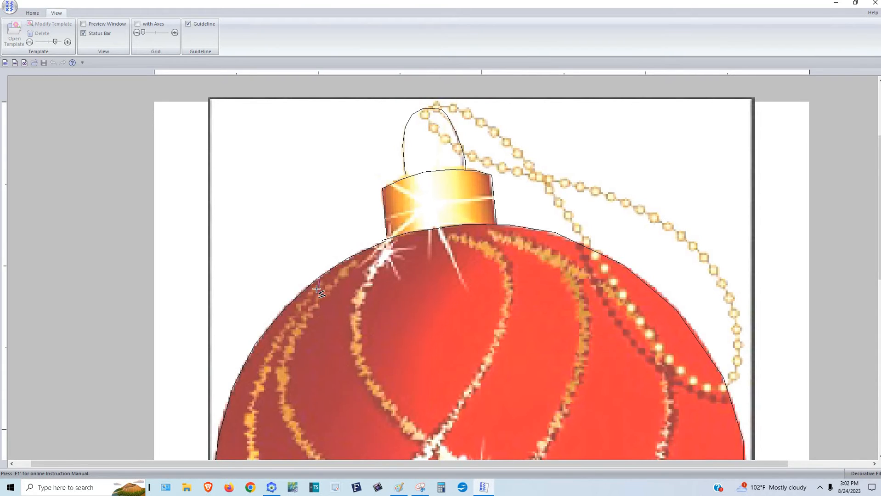
right_click(321, 279)
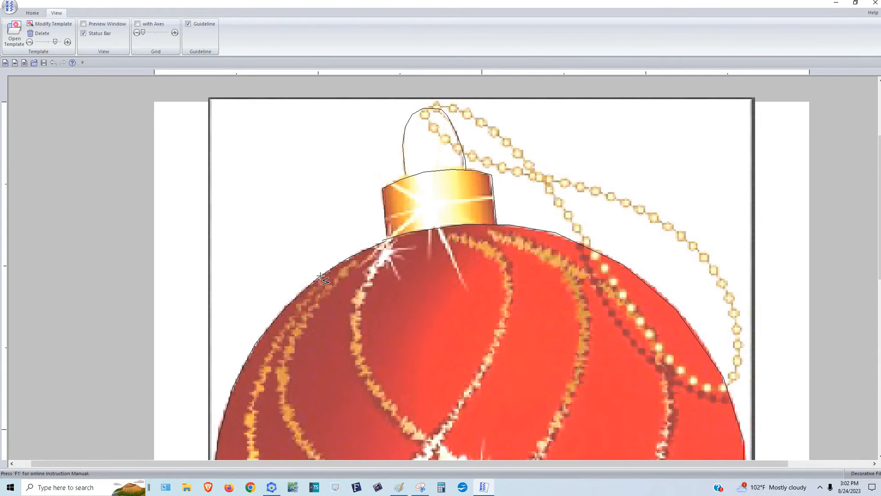
Step: Trace the ball's outermost left bead strand with Draw Line, from the upper-left outline down and across to the lower-right outline
left_click(307, 301)
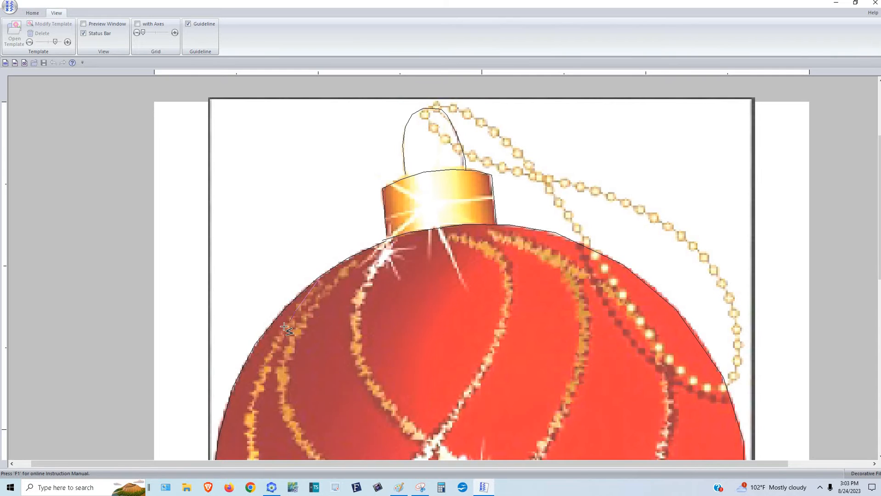
scroll(283, 254, "down", 2)
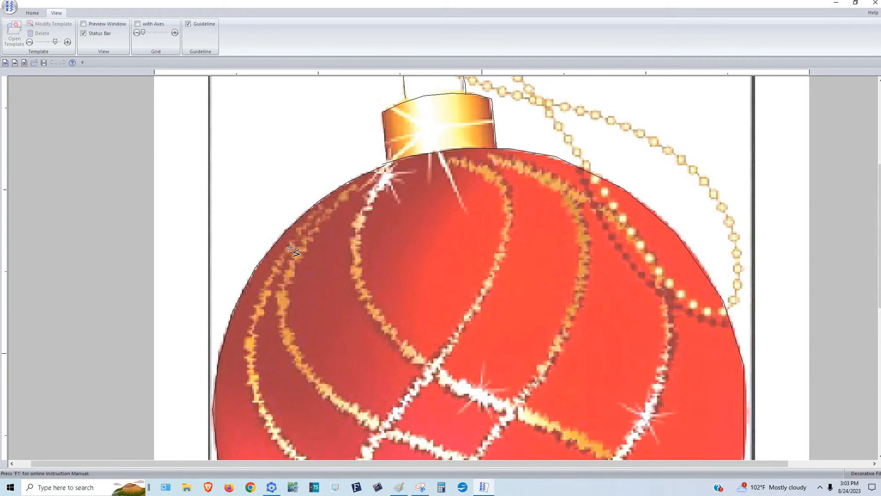
left_click(274, 269)
left_click(254, 309)
scroll(255, 309, "down", 2)
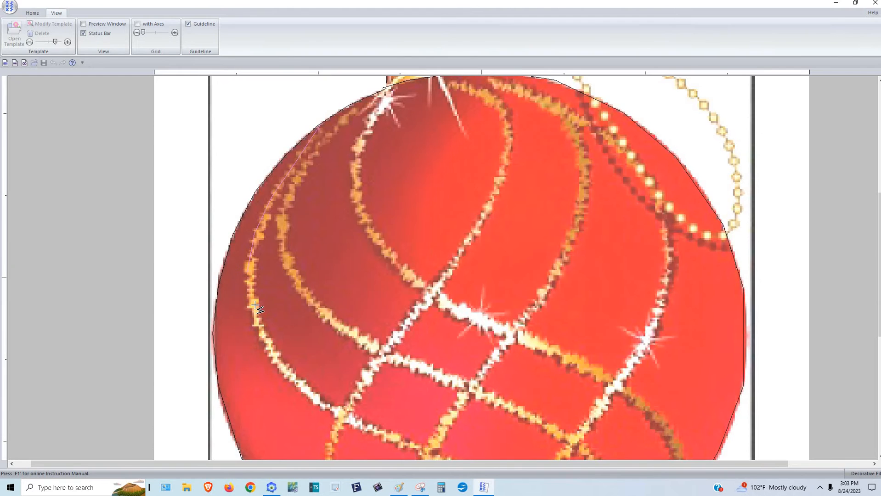
scroll(250, 234, "down", 2)
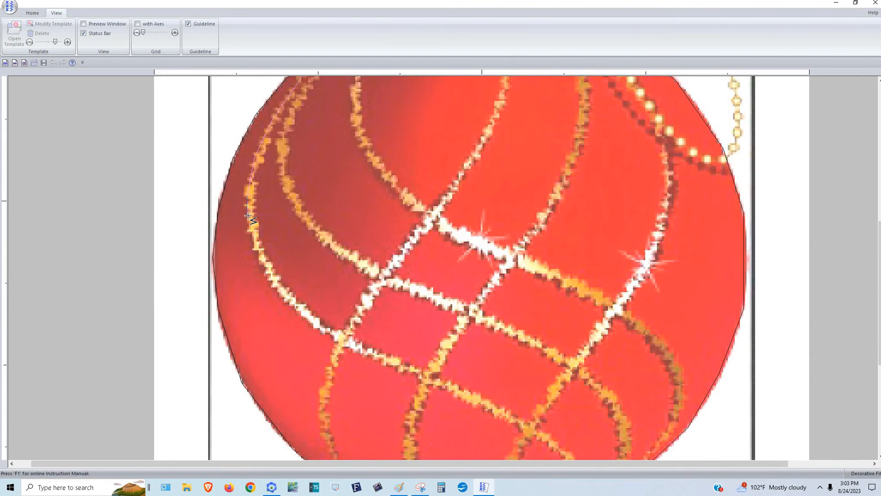
left_click(255, 252)
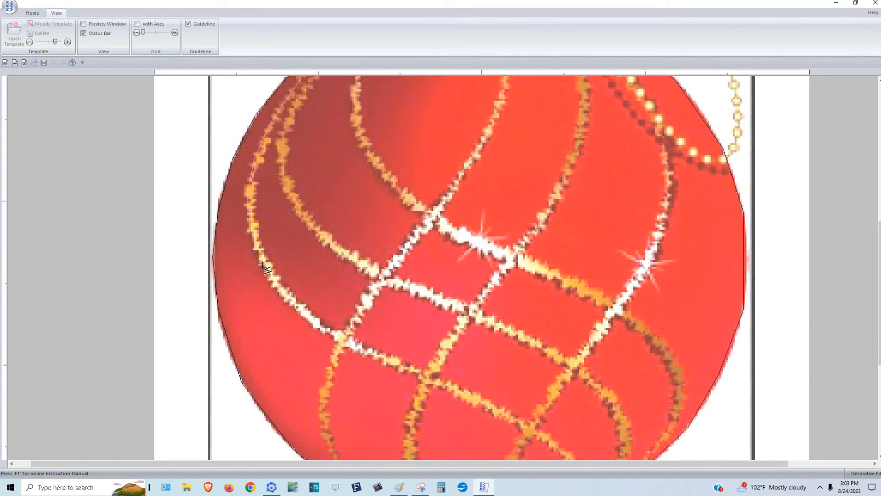
left_click(274, 290)
left_click(336, 337)
scroll(565, 384, "down", 2)
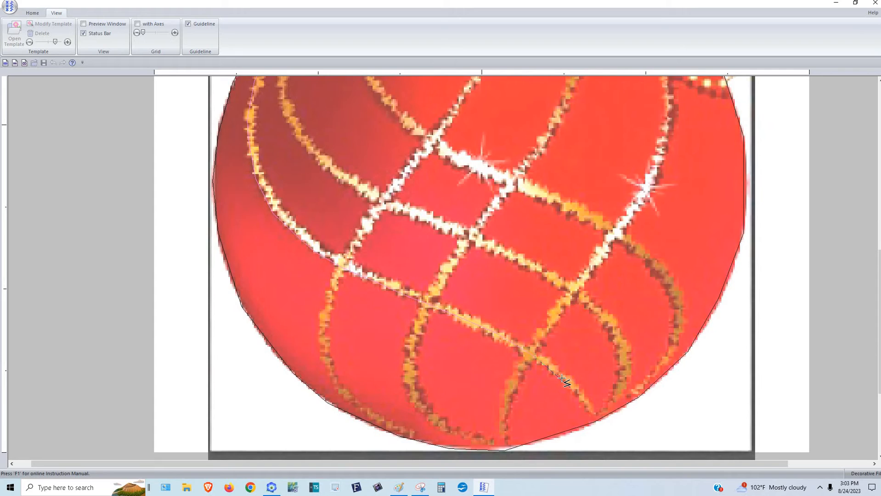
double_click(599, 418)
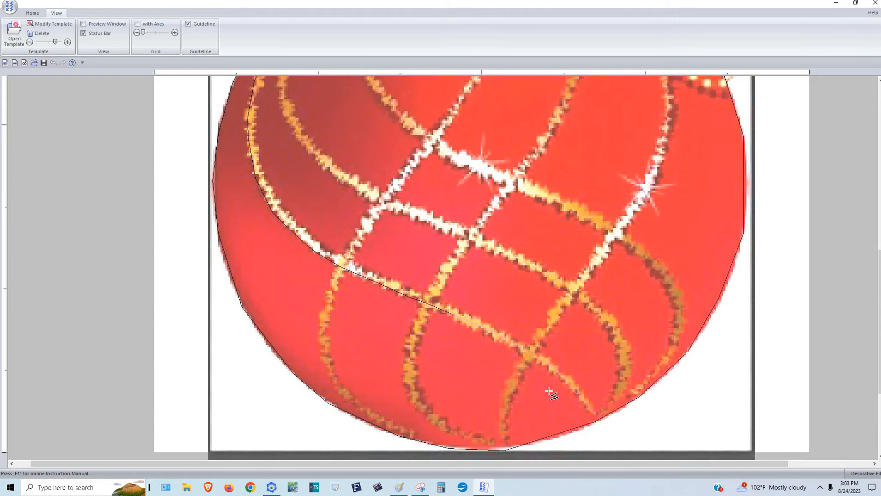
Step: Lighten the template one level and trace the second bead strand from the ball's lower-right outline up to its upper-left outline
left_click(30, 42)
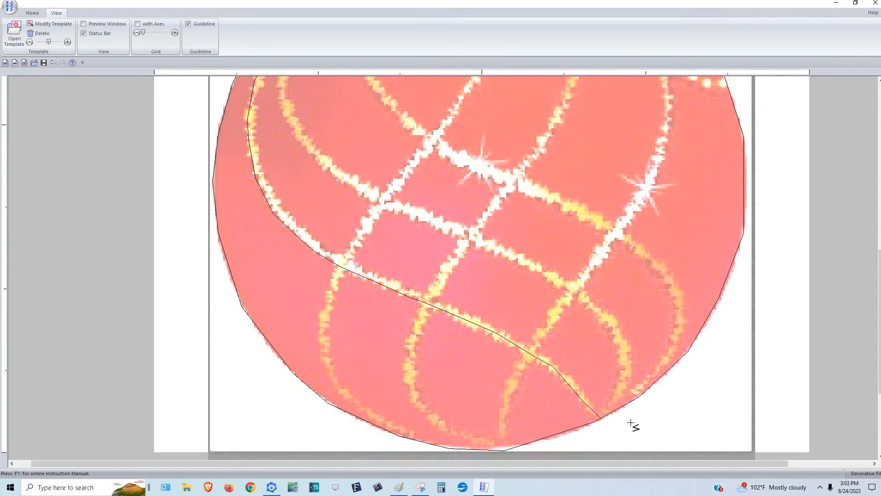
left_click(613, 411)
left_click(625, 370)
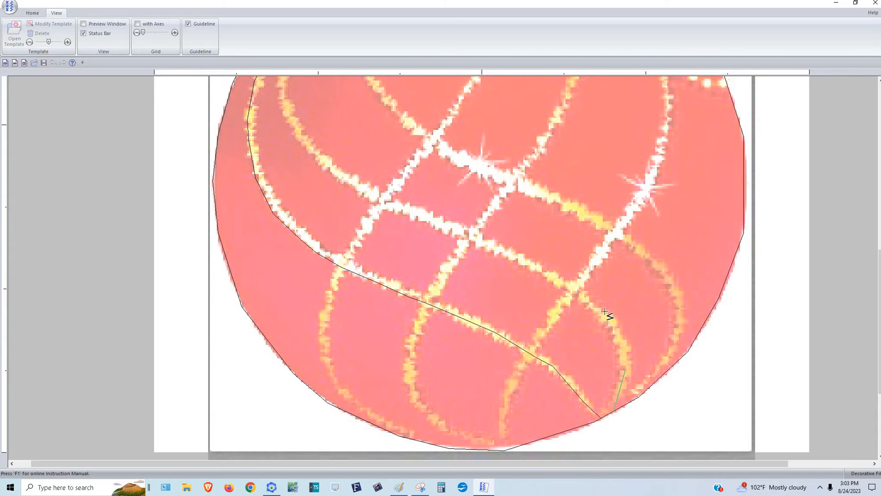
left_click(576, 292)
left_click(474, 236)
left_click(385, 202)
left_click(352, 181)
scroll(335, 295, "up", 3)
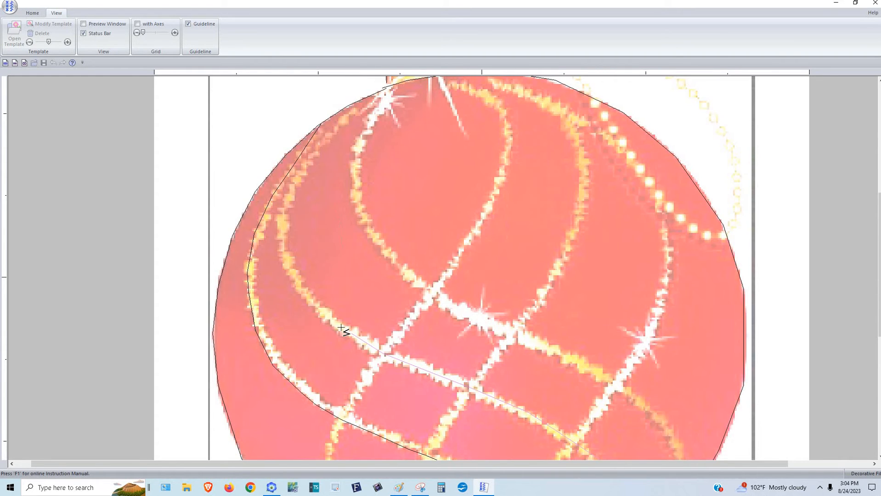
left_click(303, 287)
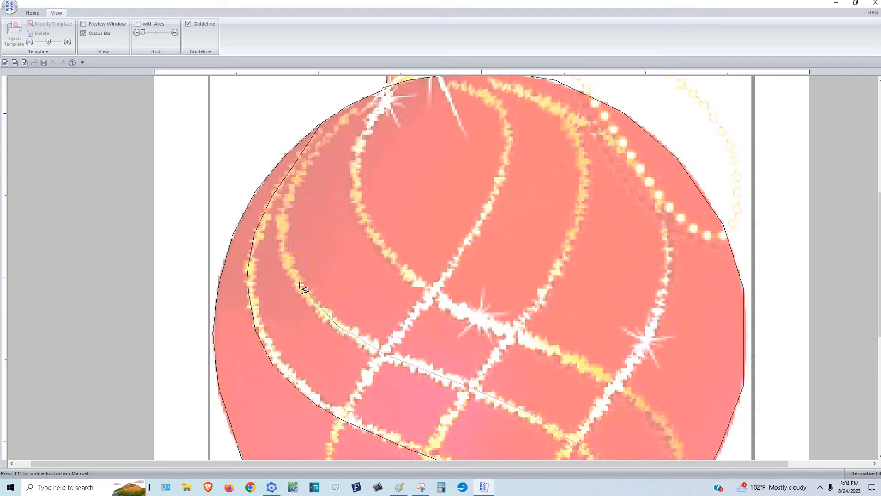
left_click(283, 243)
left_click(286, 200)
scroll(327, 229, "up", 3)
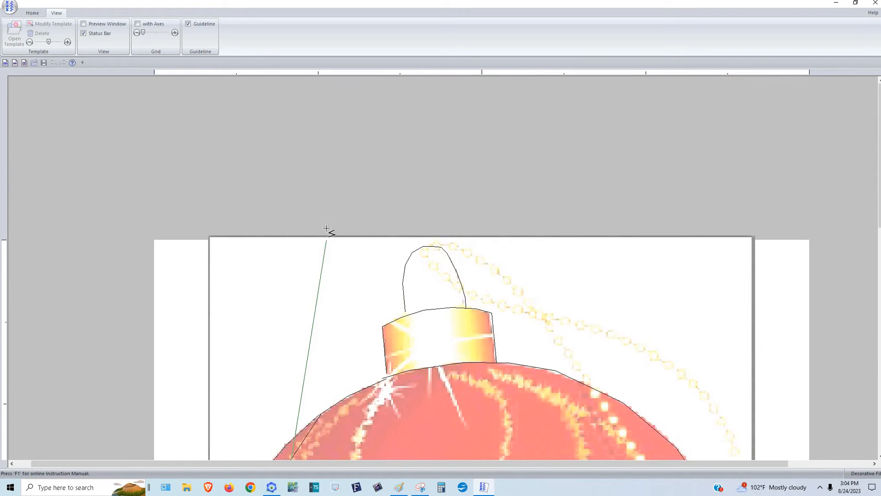
scroll(326, 228, "down", 2)
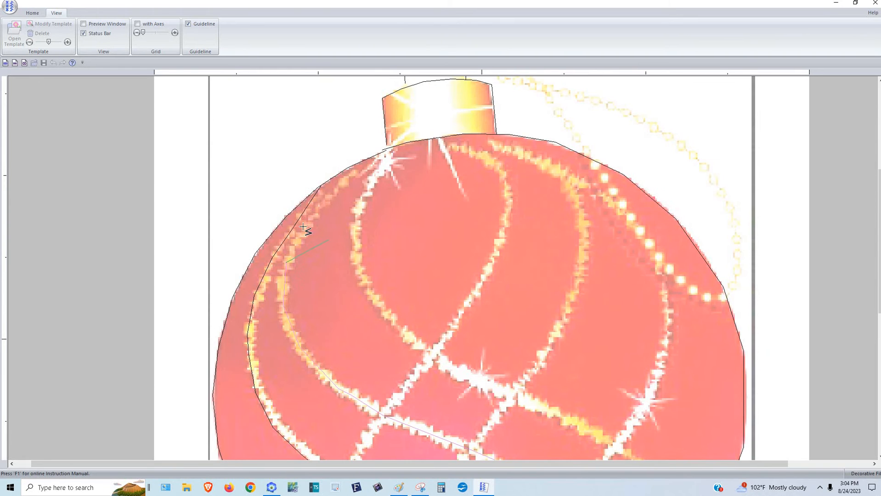
left_click(304, 227)
double_click(351, 164)
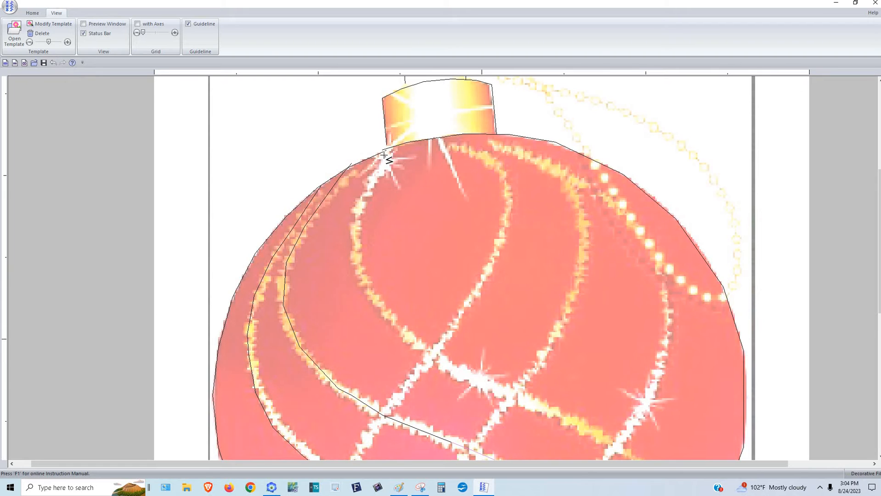
Step: Trace the third bead strand from below the cap's left corner, curving down through the sparkle to the ball's lower-right outline
left_click(360, 200)
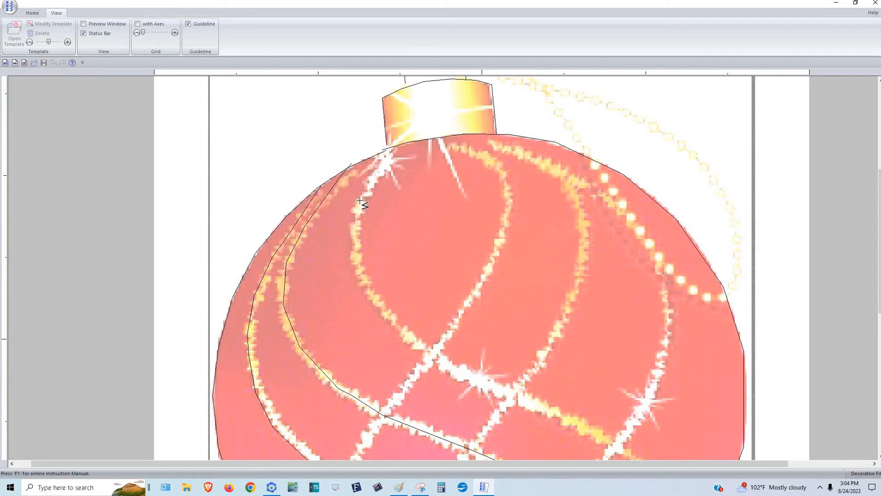
left_click(353, 234)
left_click(357, 273)
left_click(477, 377)
scroll(584, 281, "down", 3)
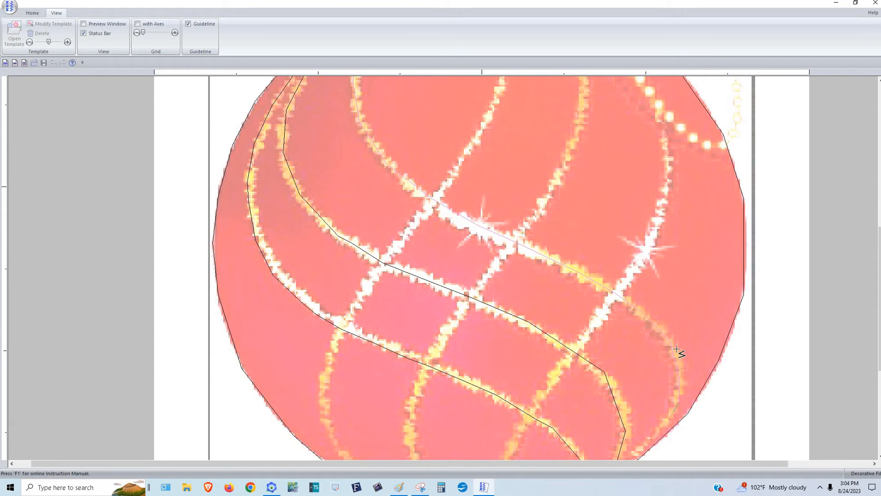
scroll(676, 351, "down", 2)
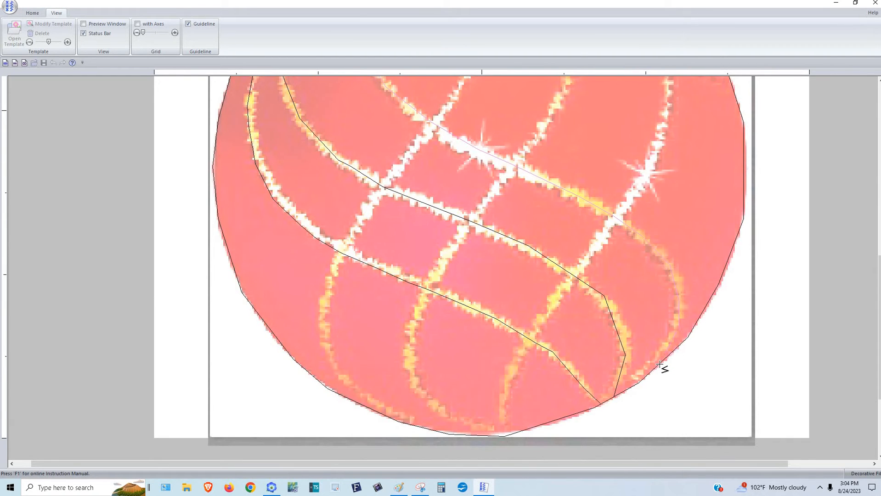
double_click(659, 364)
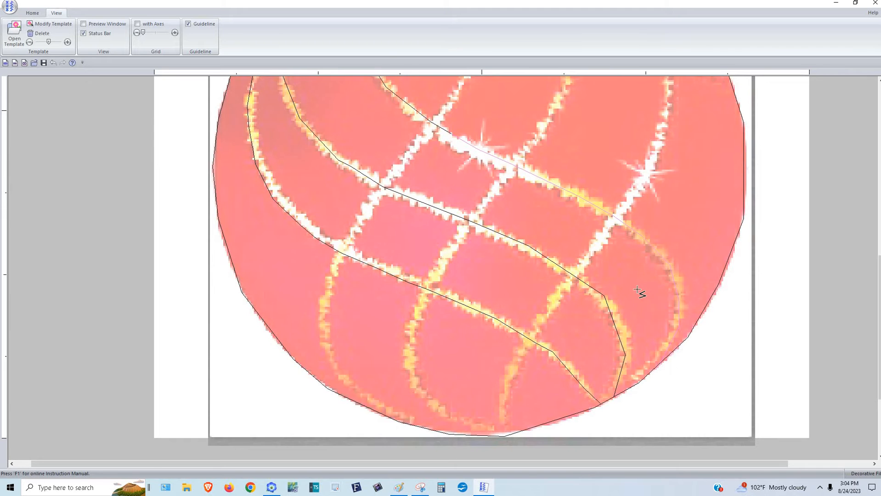
Step: Trace the fourth bead strand from the outline beneath the cap, curving down across the other strands to the ball's lower-left outline
scroll(507, 181, "up", 5)
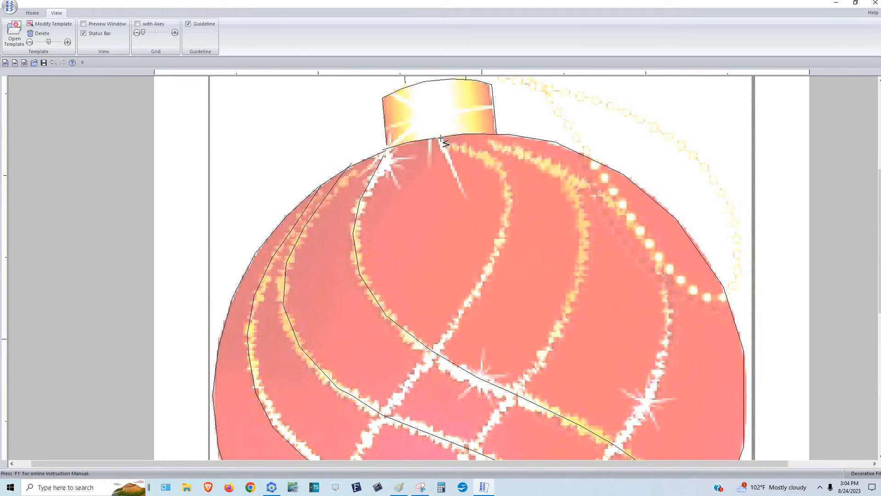
left_click(440, 138)
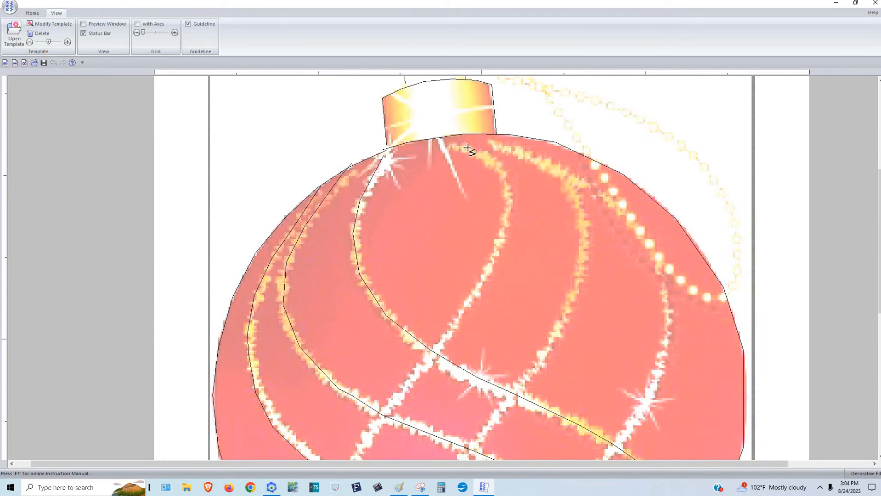
left_click(489, 155)
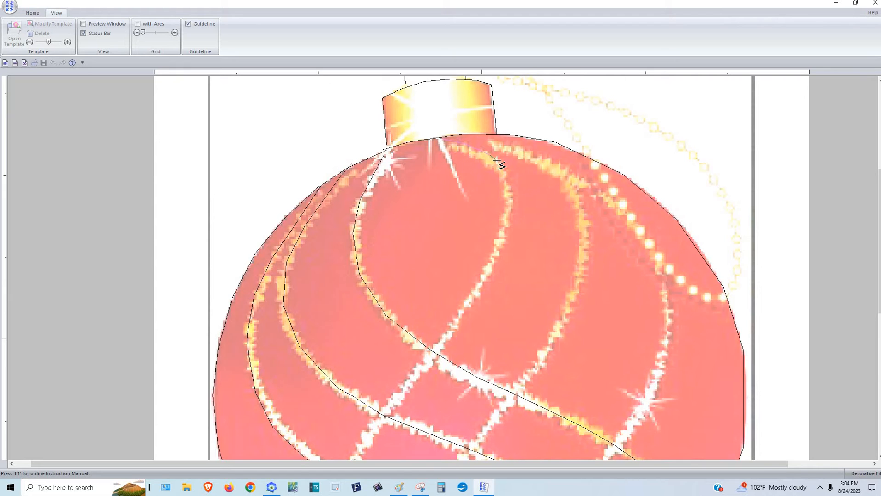
left_click(510, 198)
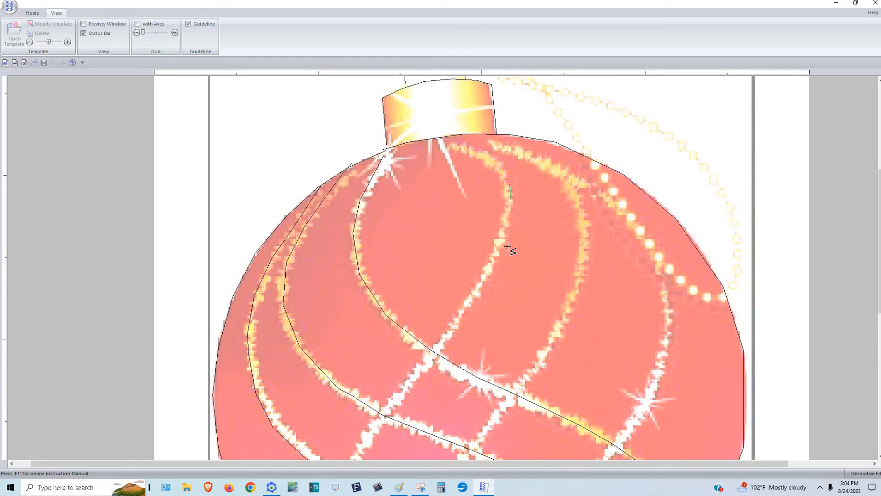
left_click(510, 218)
scroll(420, 298, "down", 2)
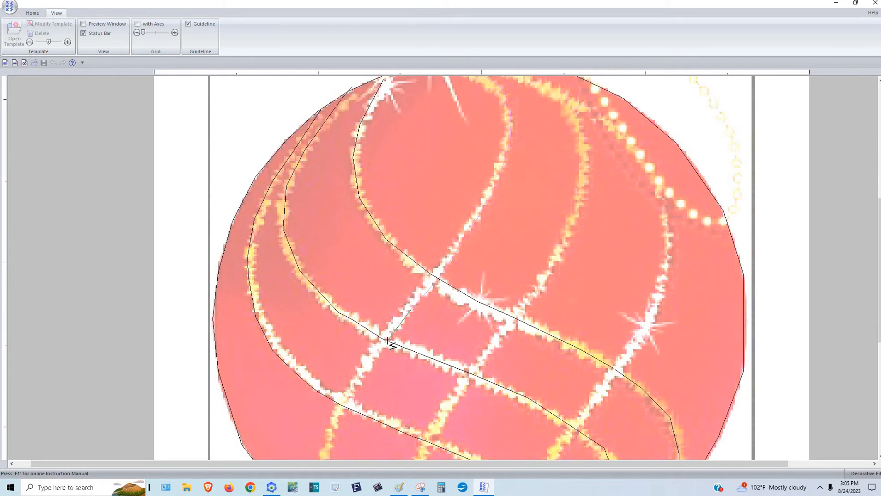
scroll(372, 248, "down", 4)
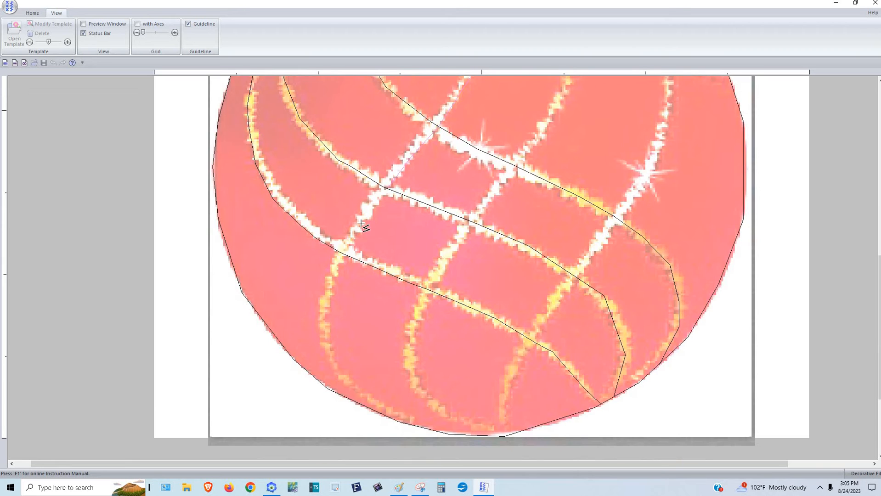
left_click(342, 252)
left_click(328, 288)
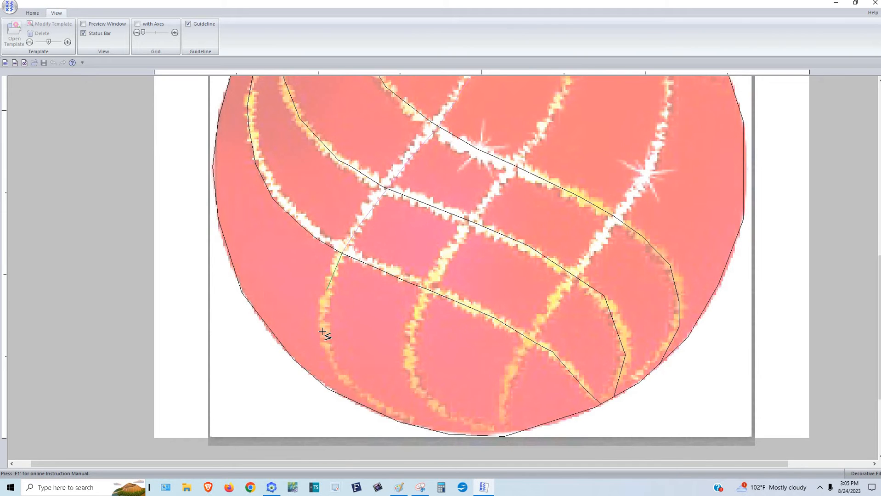
double_click(420, 429)
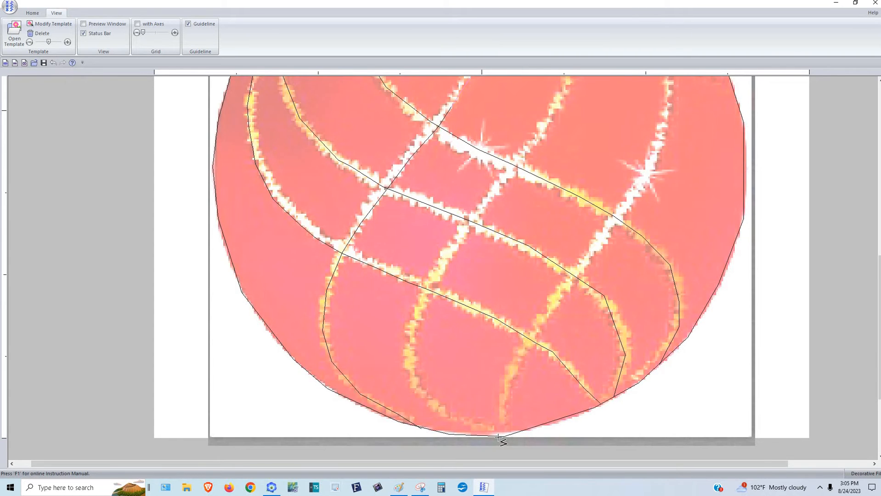
Step: Trace the fifth bead strand from the ball's bottom outline up through the crossing strands to the outline at the cap's right corner
left_click(418, 386)
left_click(412, 353)
left_click(421, 310)
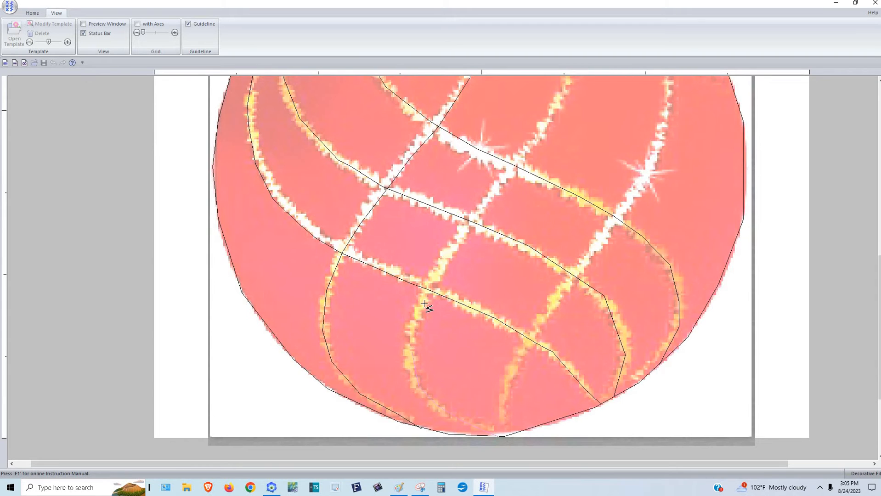
left_click(455, 247)
left_click(473, 221)
left_click(517, 165)
scroll(553, 287, "up", 3)
left_click(550, 274)
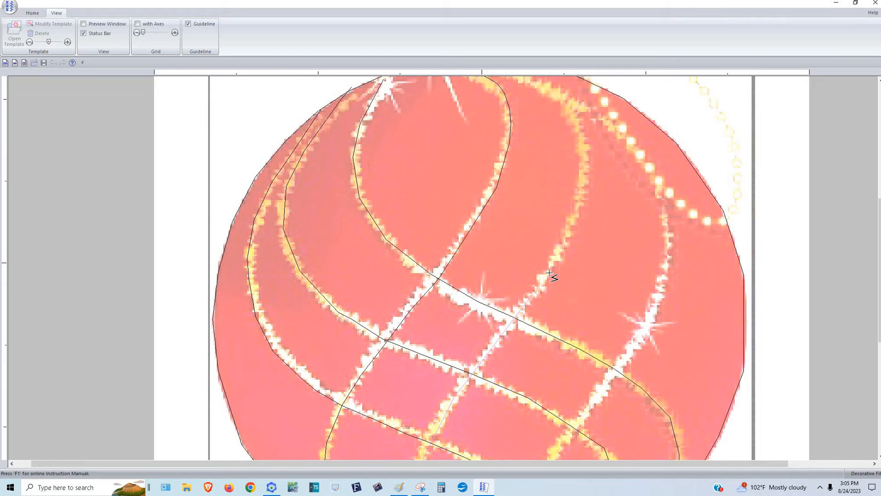
left_click(574, 218)
left_click(585, 161)
scroll(574, 193, "up", 2)
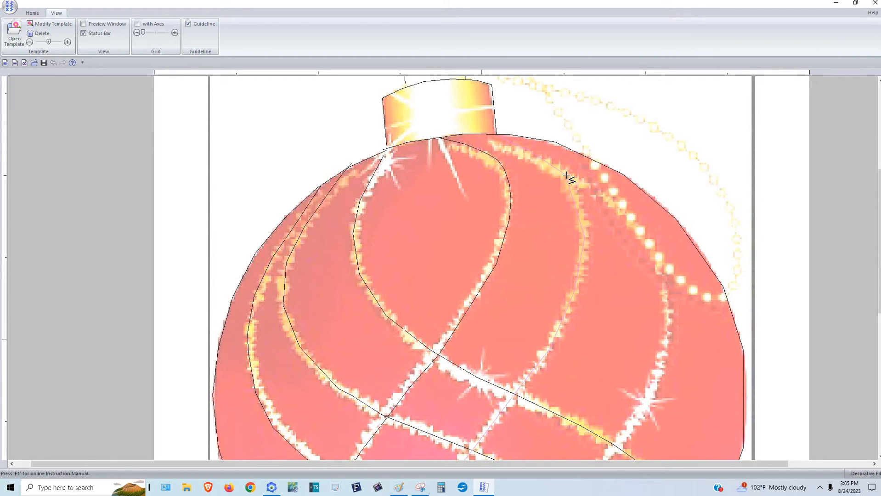
left_click(566, 175)
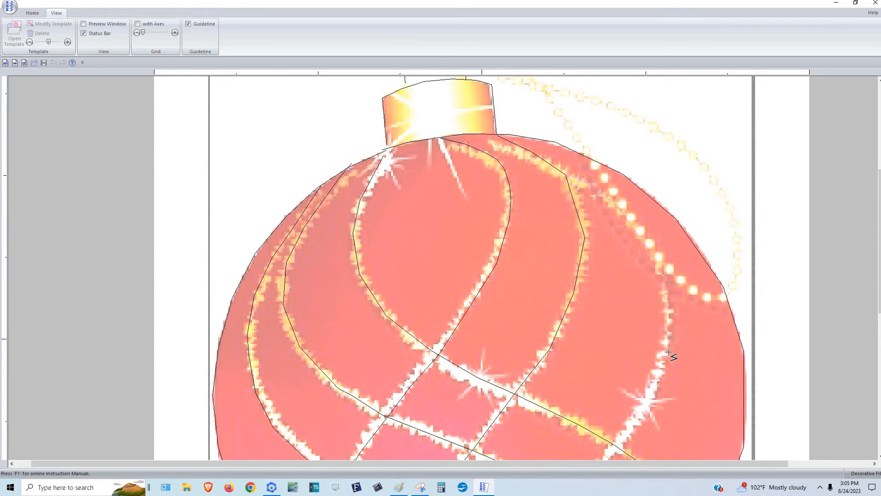
Step: Trace the last bead strand from the fifth strand's upper bend, down through the right-hand sparkle, to the ball's bottom outline
scroll(648, 253, "down", 2)
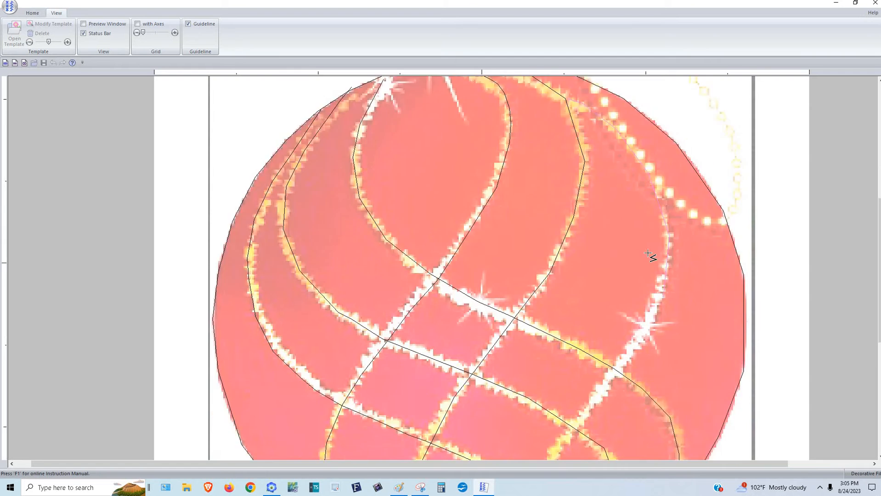
scroll(648, 253, "down", 2)
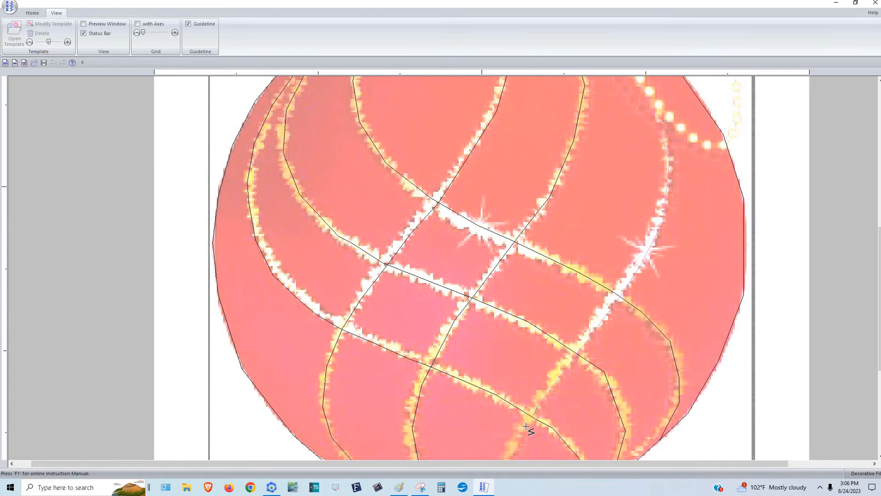
scroll(520, 317, "down", 3)
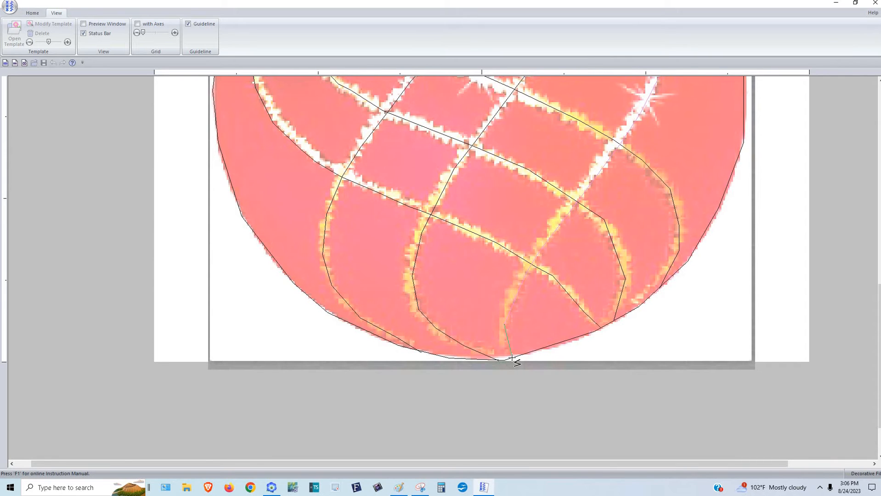
double_click(512, 358)
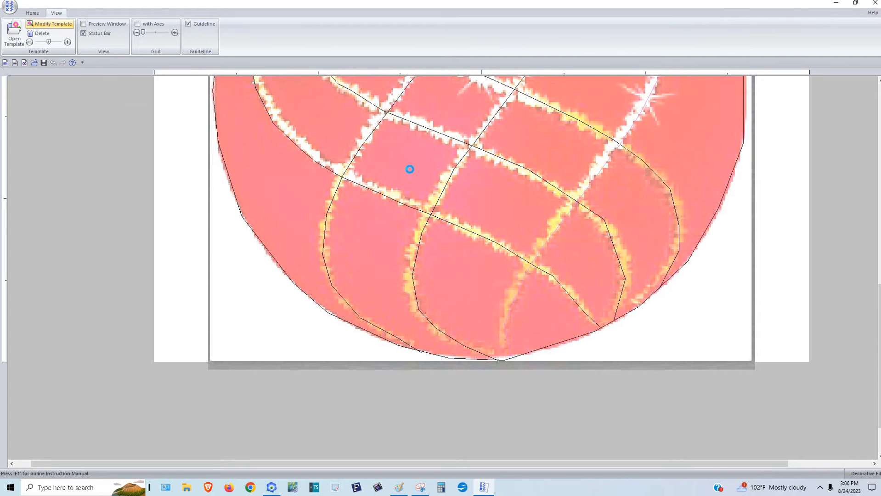
Step: Save the finished ornament pattern with its bead strands
scroll(465, 251, "up", 6)
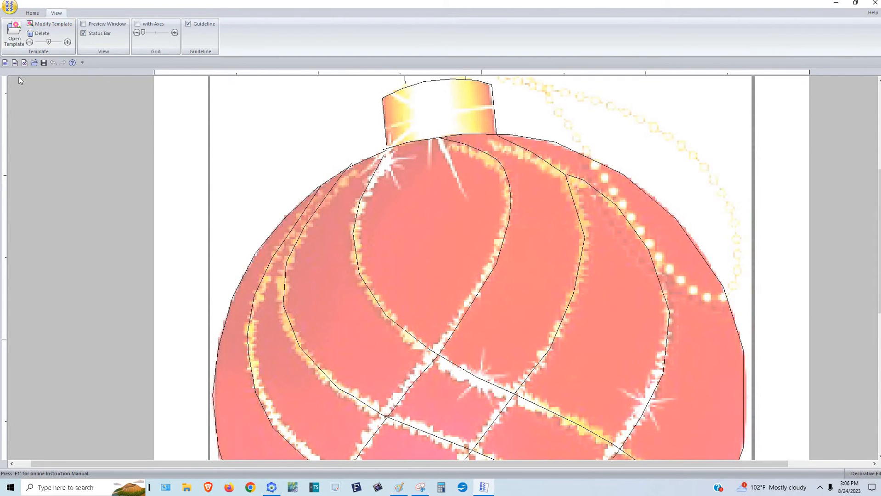
left_click(9, 6)
left_click(29, 108)
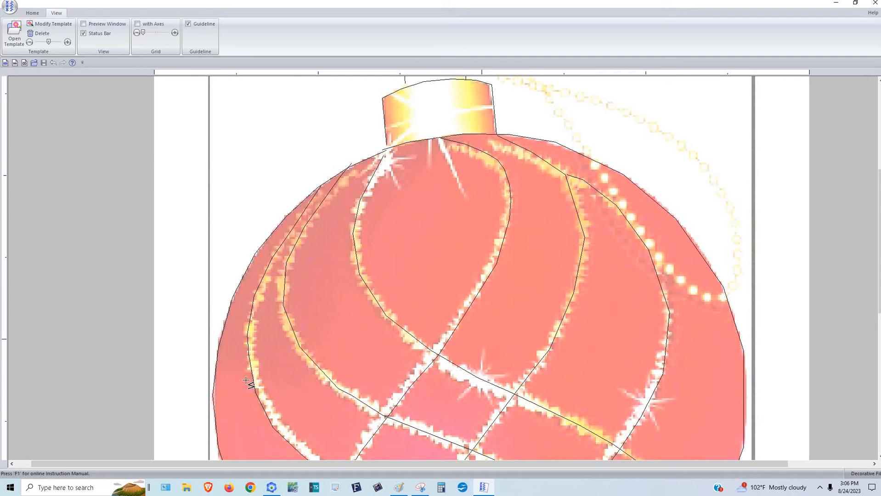
Step: Switch to Layout & Editing and draw a rectangle about 9.30 by 9.33 inches that fills the design page
left_click(273, 489)
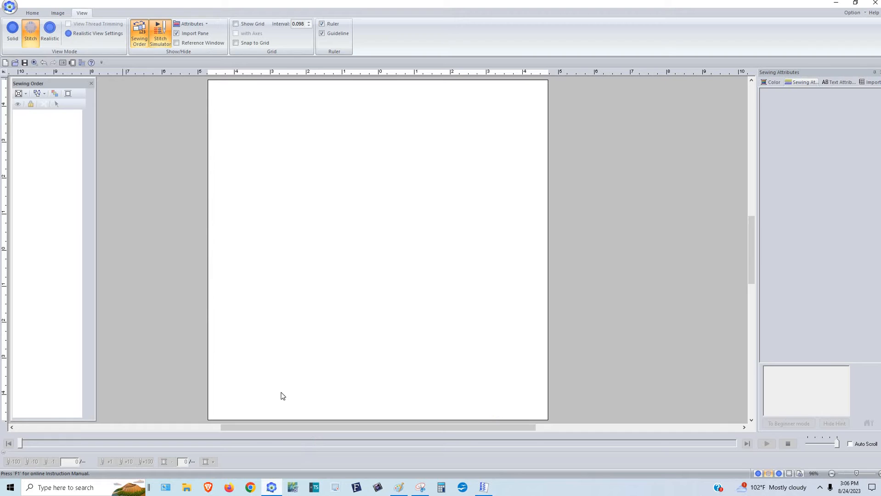
left_click(25, 13)
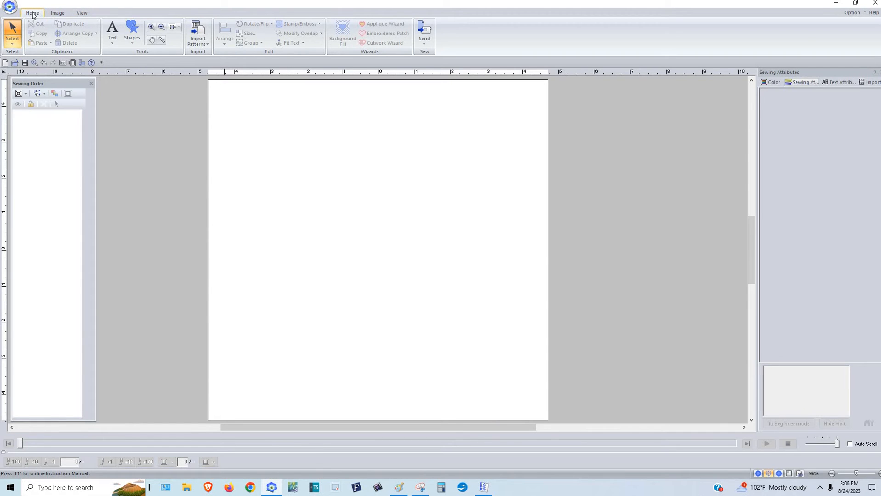
left_click(132, 31)
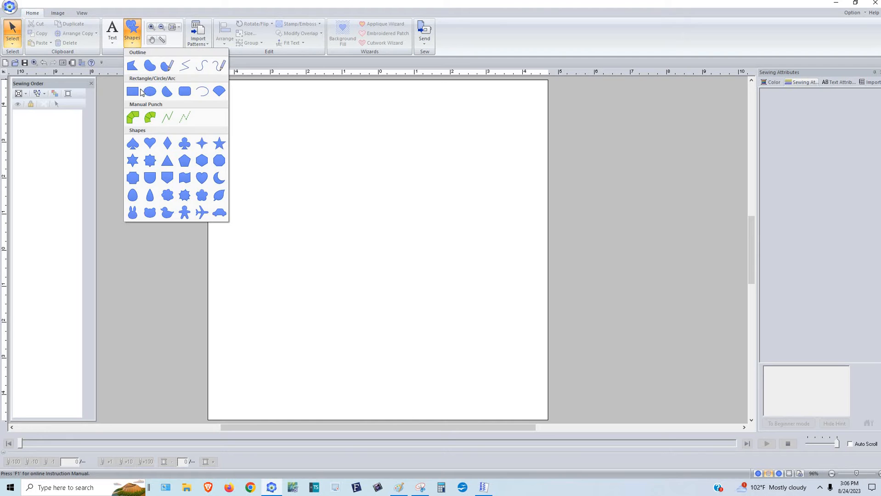
left_click(132, 92)
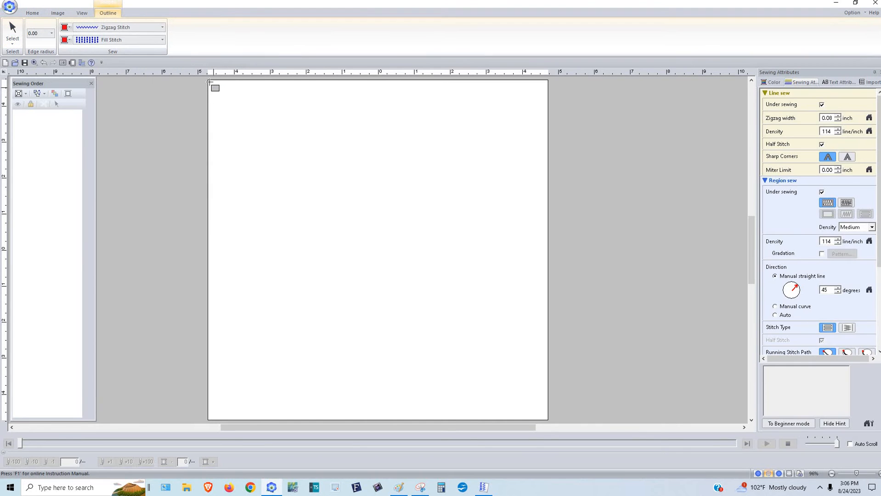
left_click_drag(209, 82, 548, 419)
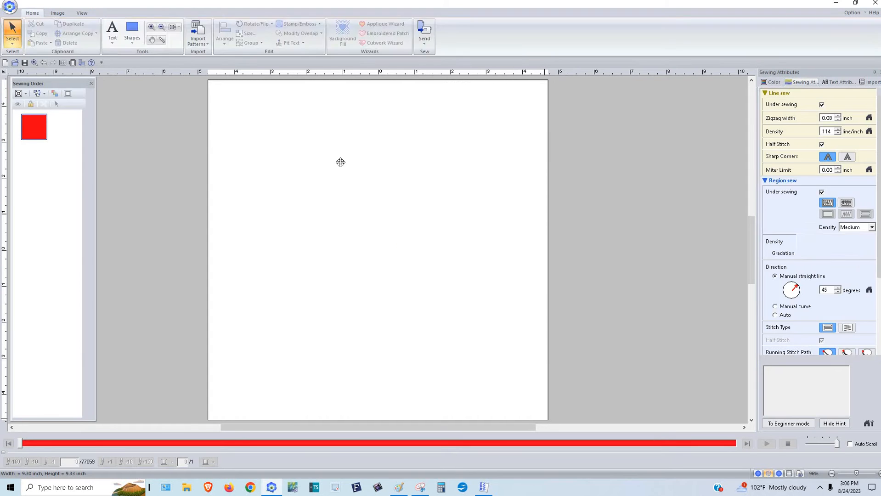
Step: Set the rectangle's outline to Not Sewn and its region to Decorative Fill Stitch
left_click(234, 28)
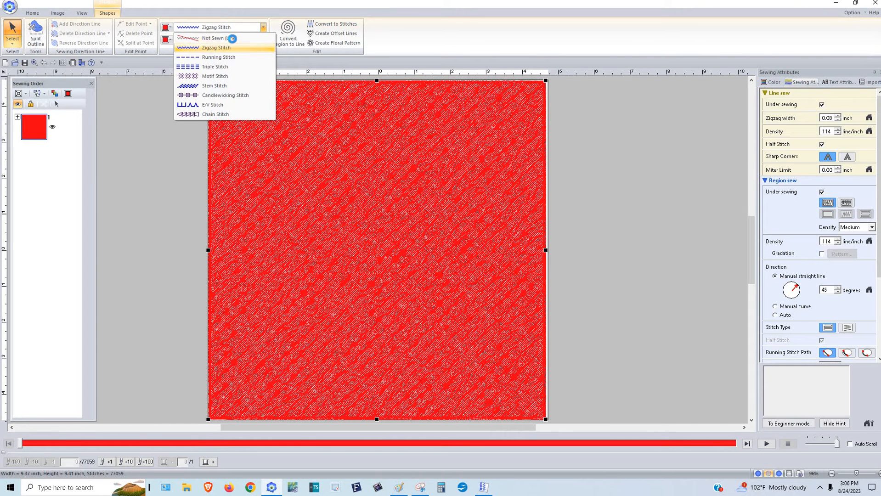
left_click(234, 38)
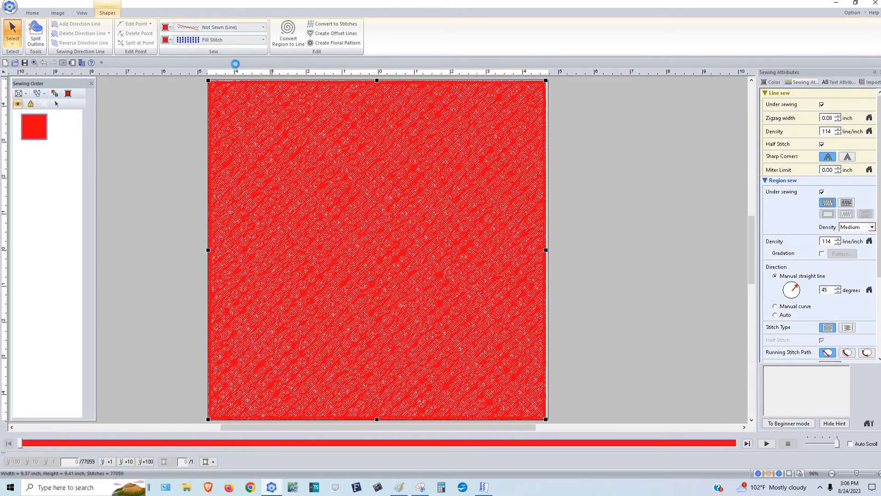
left_click(214, 41)
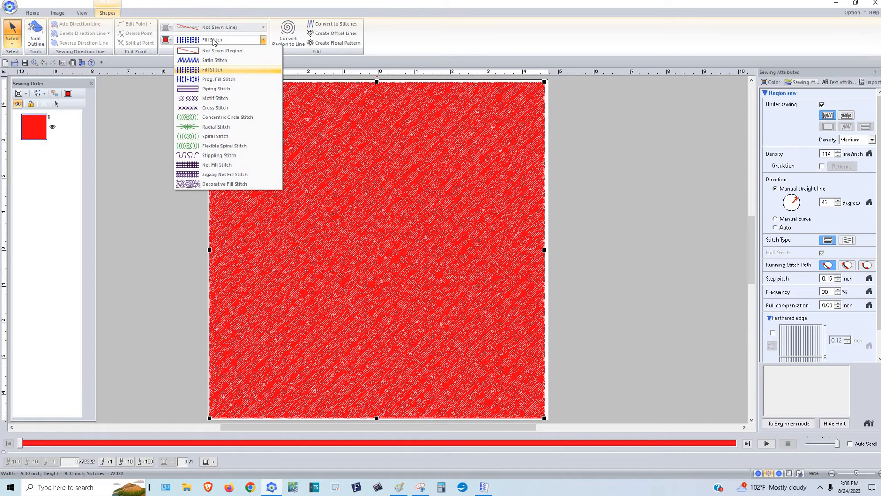
left_click(223, 184)
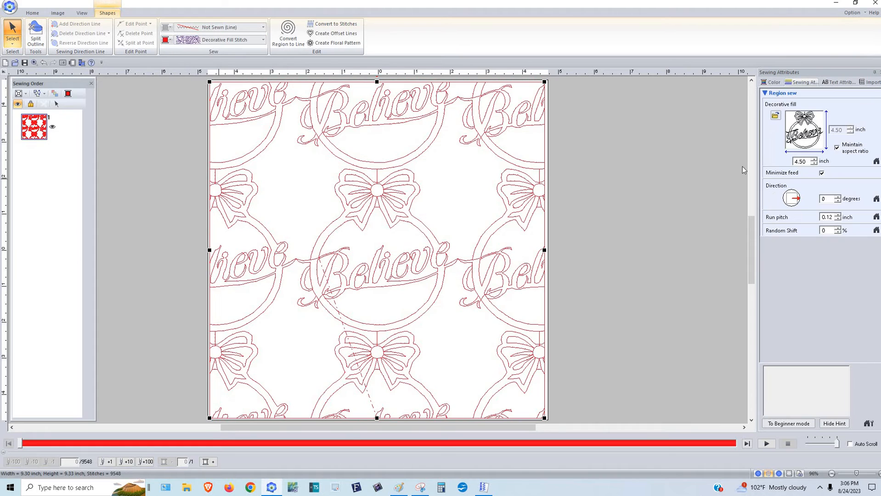
Step: Browse for another decorative fill pattern in the C:\Palette 11\Pattern folder
left_click(812, 136)
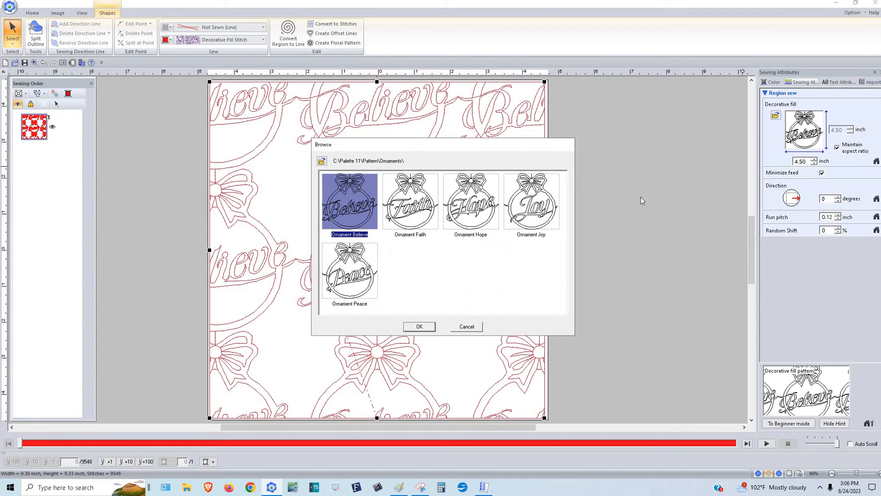
left_click(321, 161)
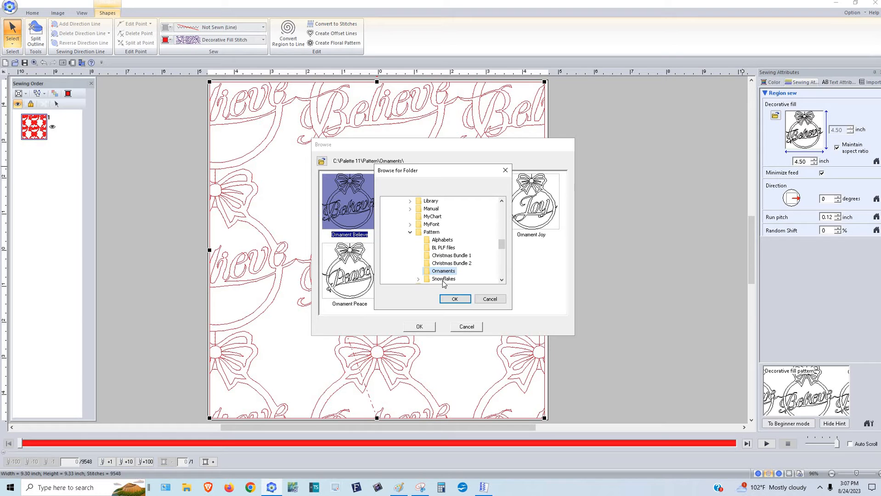
double_click(430, 233)
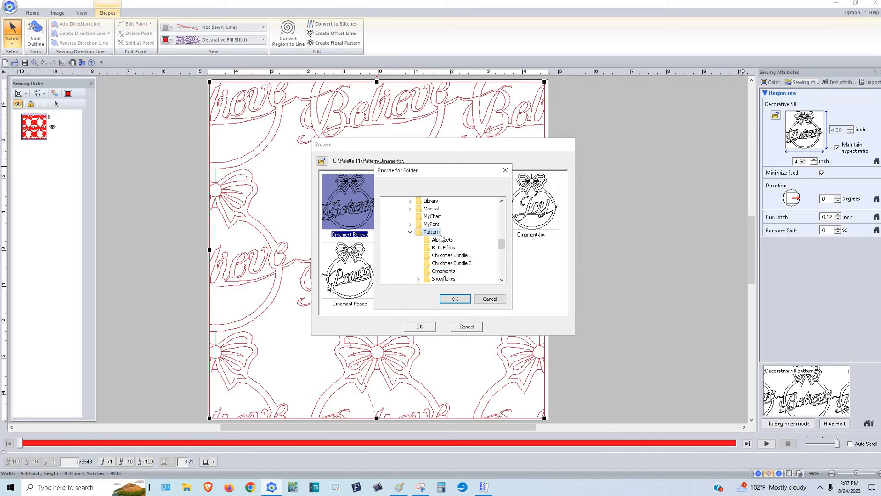
left_click(455, 298)
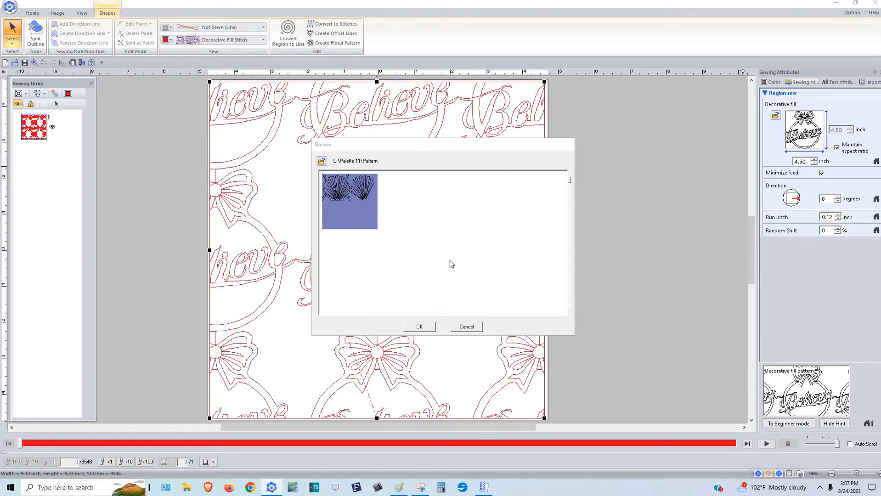
Step: Apply the Ornament SAMPLE pattern as the rectangle's decorative fill
scroll(533, 251, "down", 5)
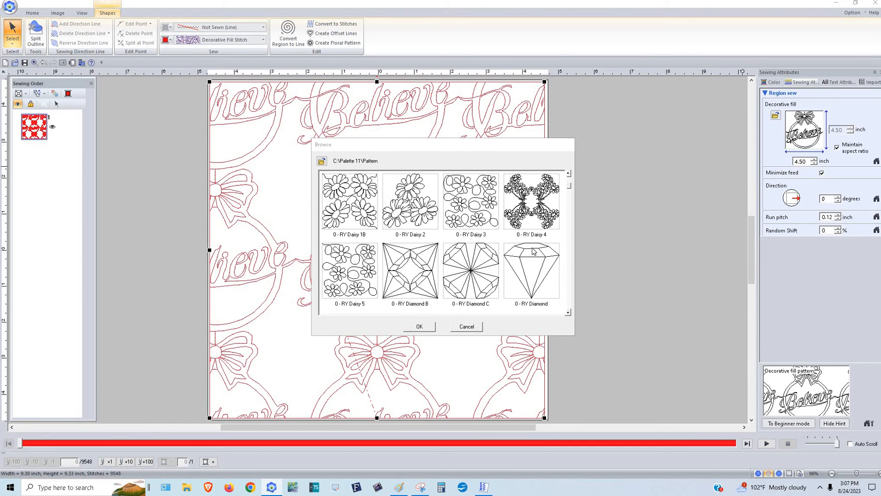
scroll(533, 250, "down", 5)
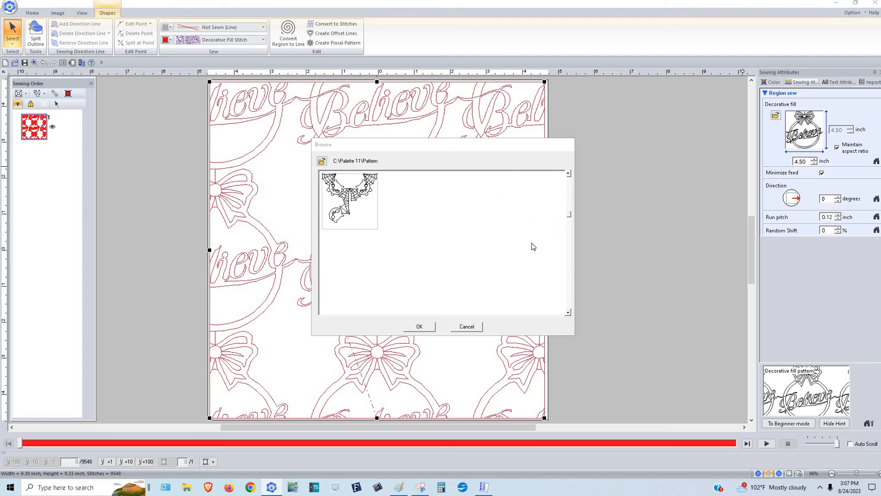
scroll(527, 244, "down", 5)
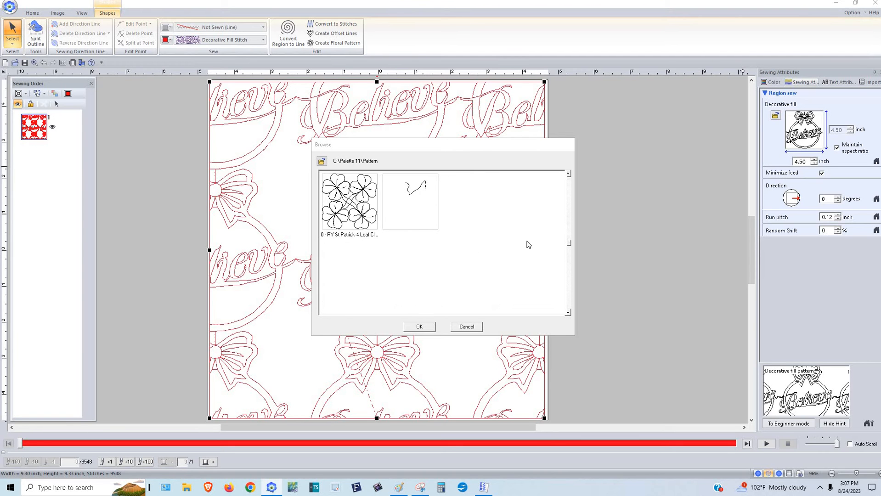
scroll(546, 244, "down", 8)
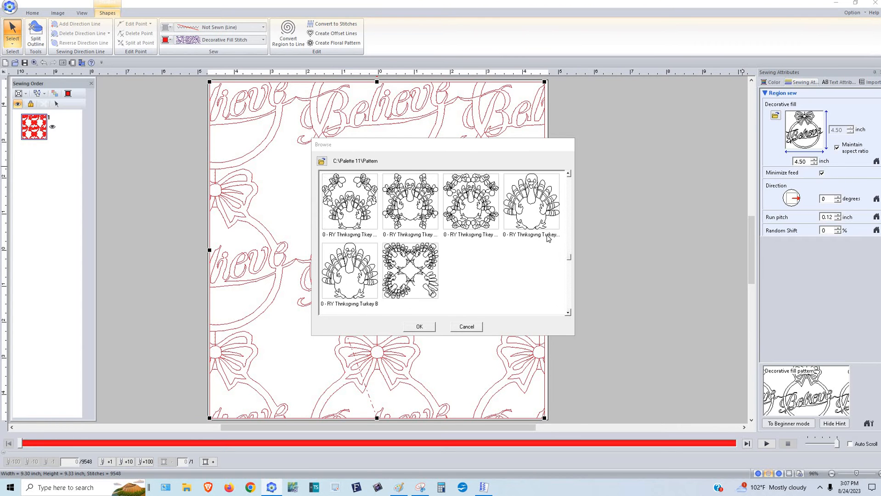
scroll(546, 244, "down", 6)
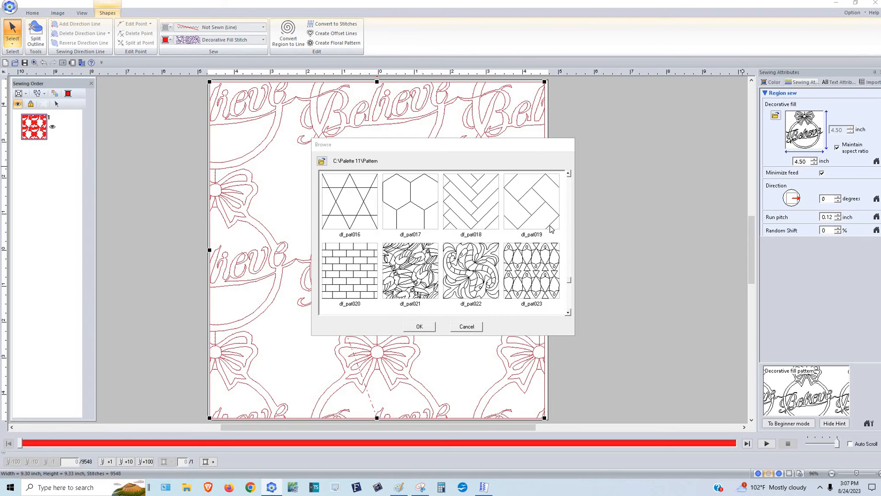
scroll(554, 246, "down", 4)
scroll(565, 289, "down", 7)
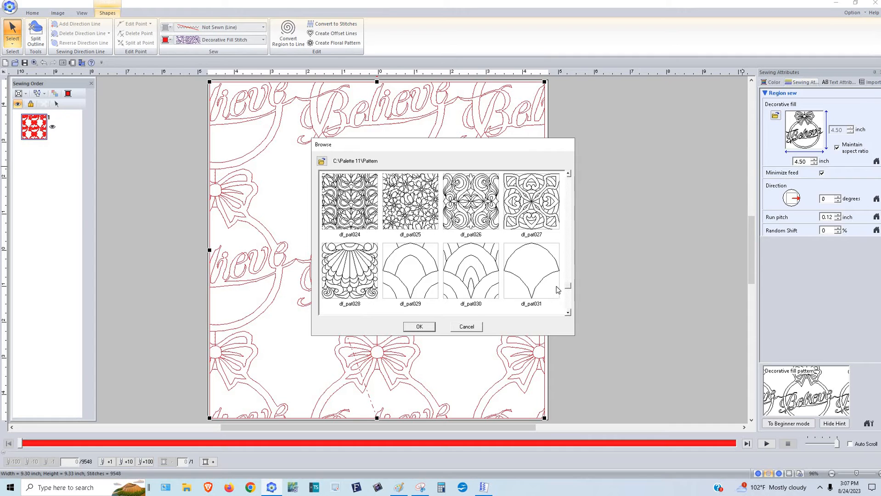
scroll(534, 277, "down", 2)
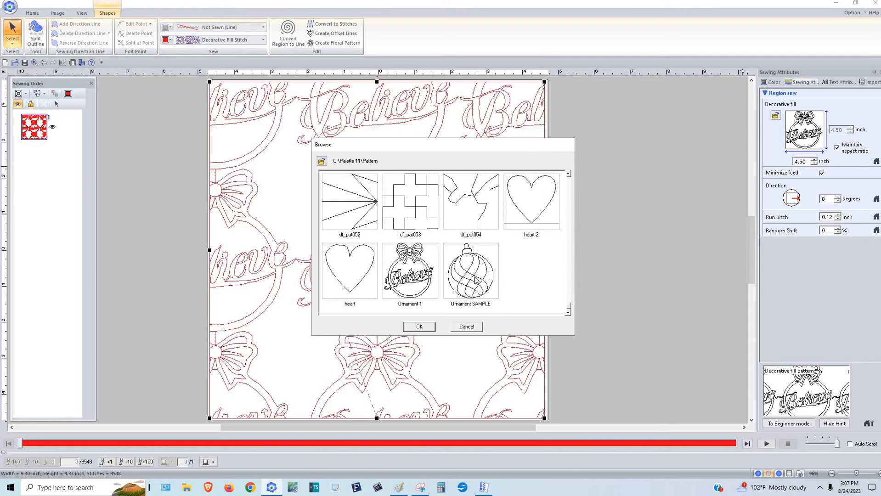
left_click(471, 290)
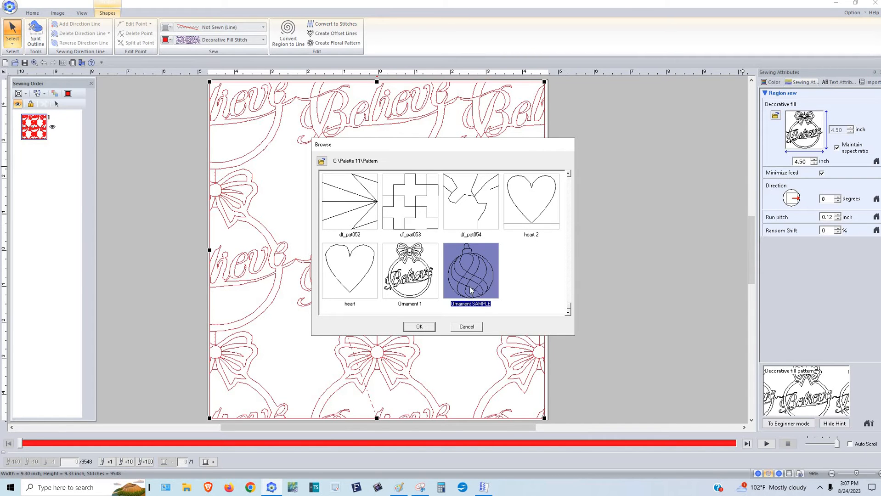
left_click(419, 326)
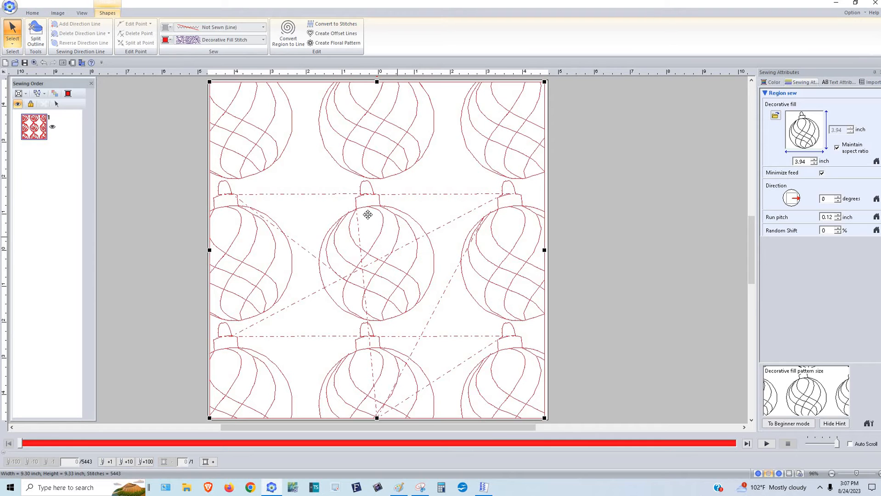
Step: Preview the ornament fill in Realistic view and return to Stitch view
left_click(80, 13)
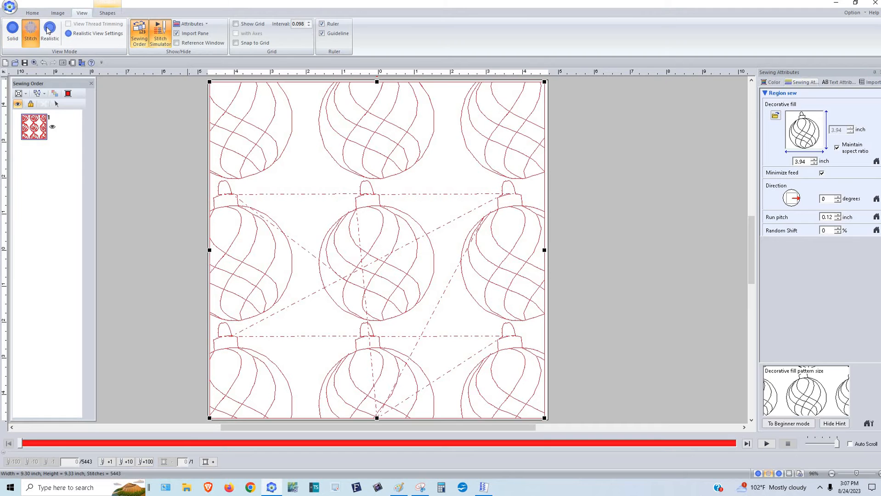
left_click(49, 29)
left_click(51, 31)
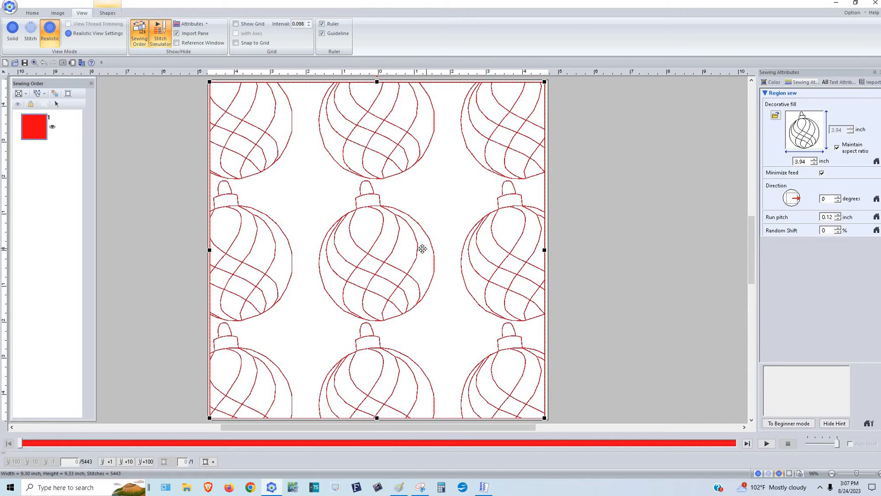
left_click(31, 31)
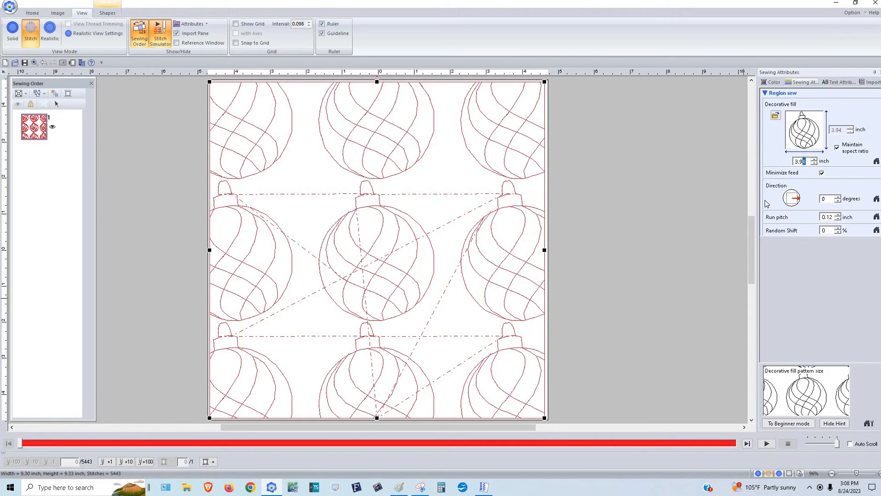
Step: Set the decorative fill pattern size to 6.00 inches with the aspect ratio maintained
left_click(800, 161)
type("6.00")
key("Return")
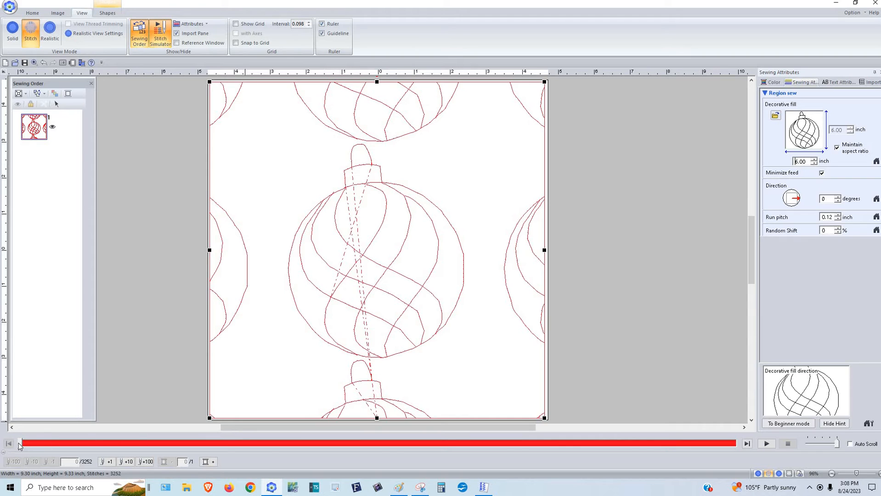
Step: Scrub through the stitch simulation to examine the sewing path and jumps around the central ornament's ball and cap
mouse_move(22, 444)
left_mouse_down()
mouse_move(467, 445)
mouse_move(609, 457)
left_mouse_up()
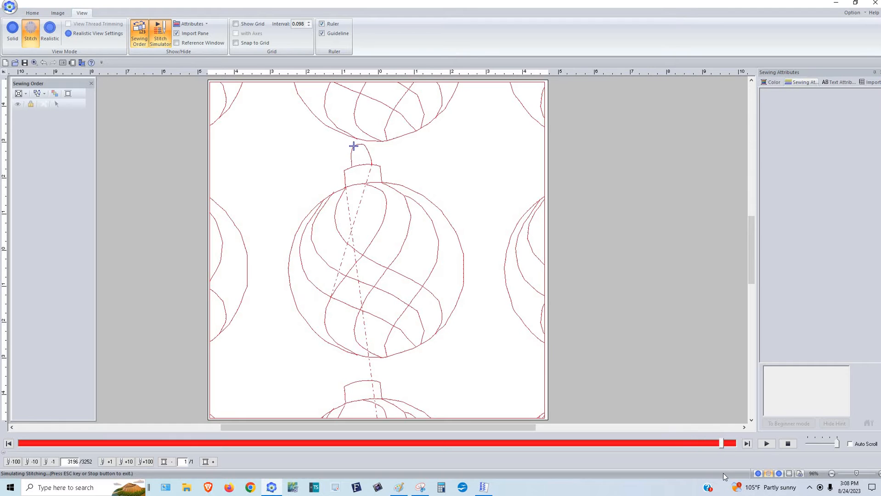
mouse_move(714, 471)
left_mouse_down()
mouse_move(636, 445)
mouse_move(465, 424)
left_mouse_up()
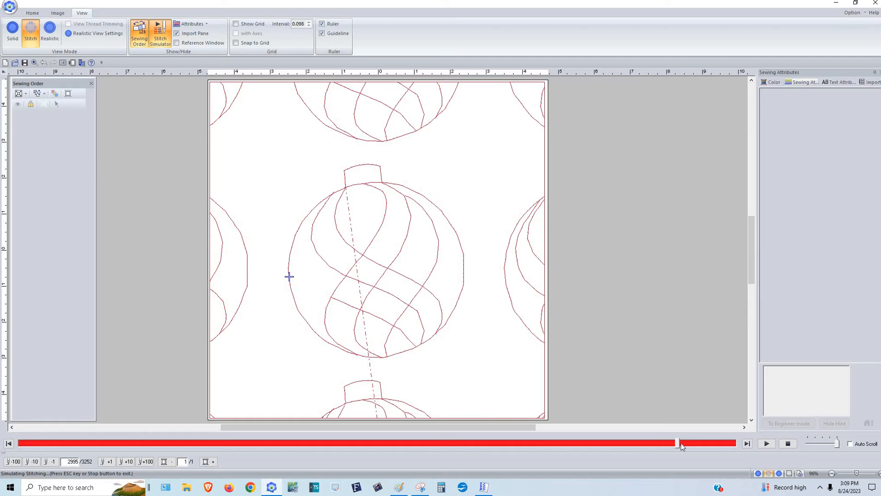
left_click_drag(689, 445, 723, 446)
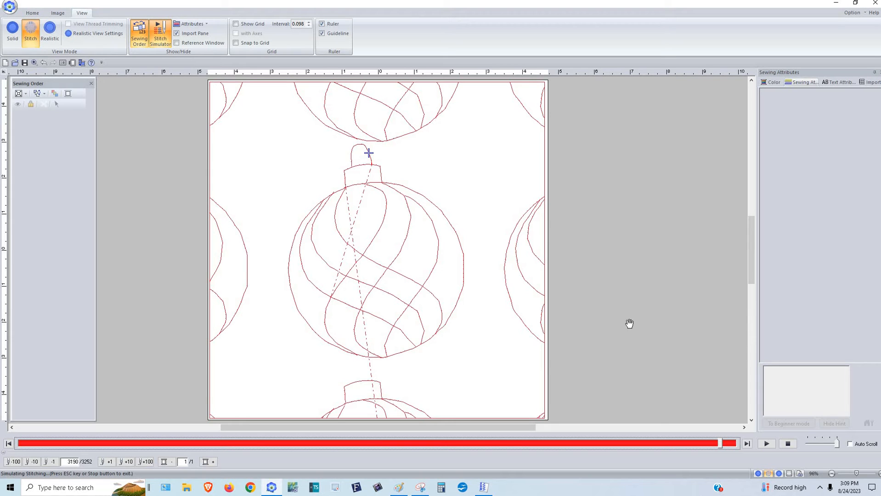
Step: Switch to Ornament SAMPLE.plf in Programmable Stitch Creator and fade the template image behind the traced lines
key("alt")
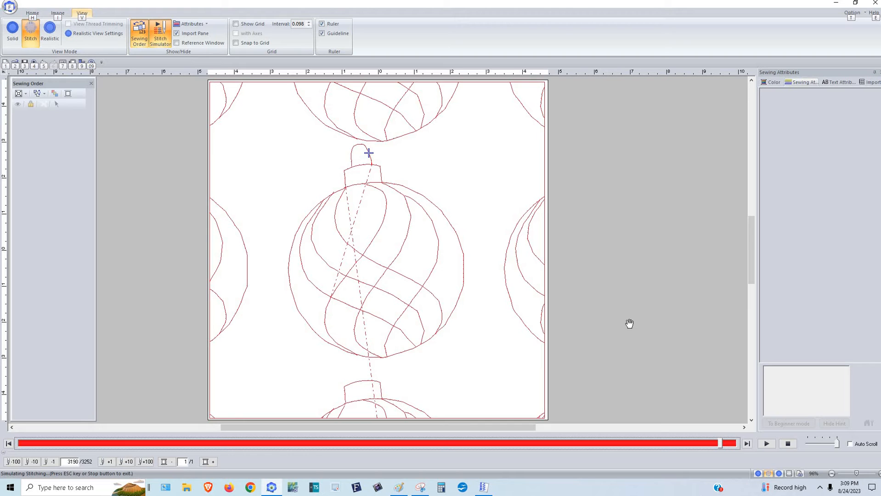
key("alt+Tab")
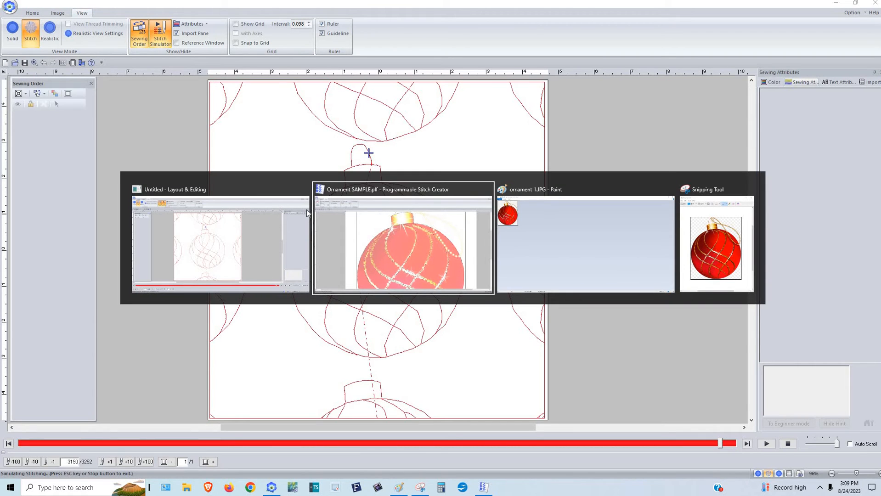
left_click(400, 231)
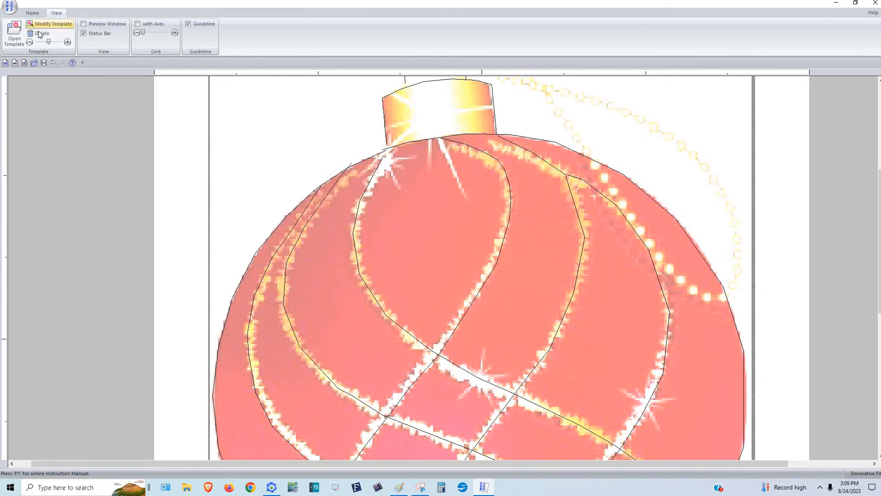
left_click(31, 42)
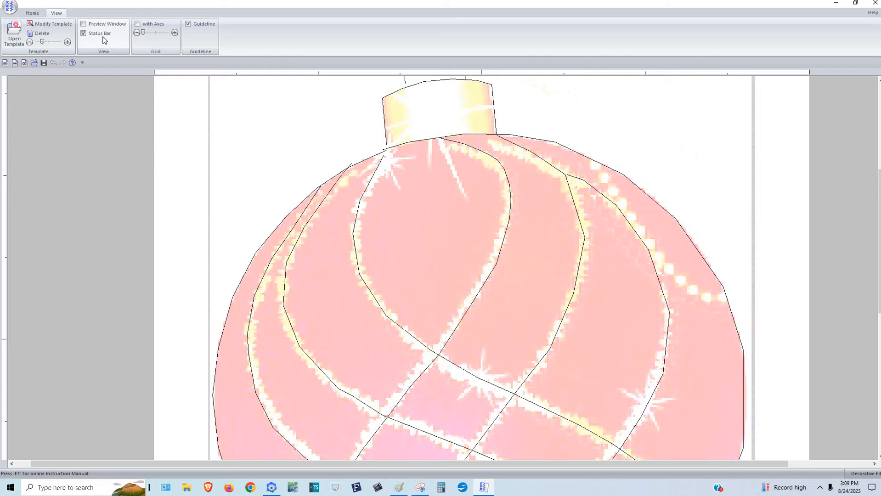
Step: Use Select Point to select the ball outline's end point beside the cap's lower-left corner
left_click(33, 13)
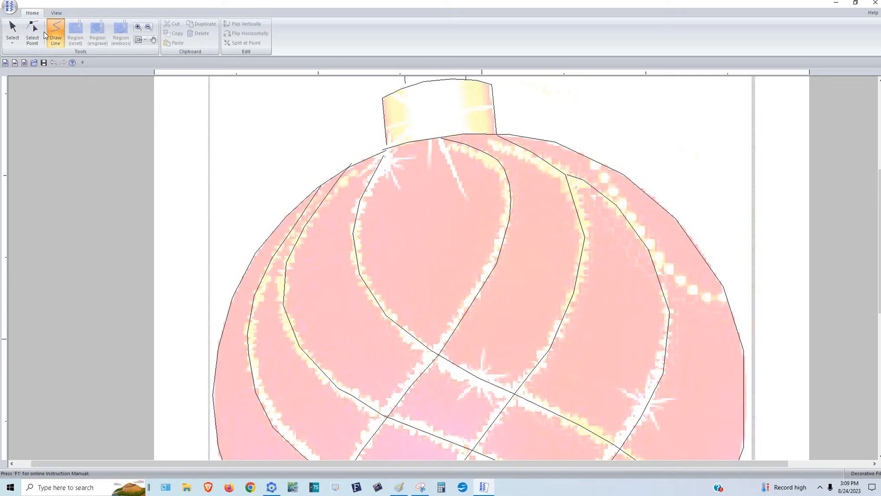
left_click(33, 32)
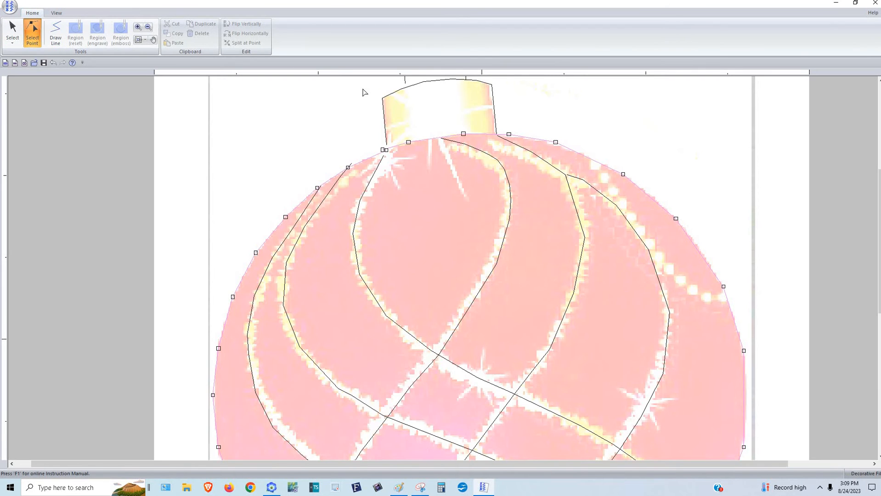
left_click(388, 147)
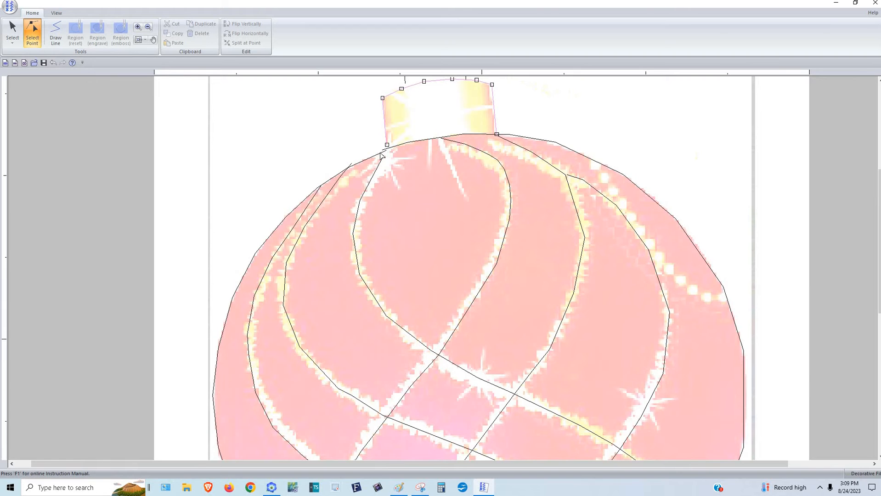
left_click(385, 153)
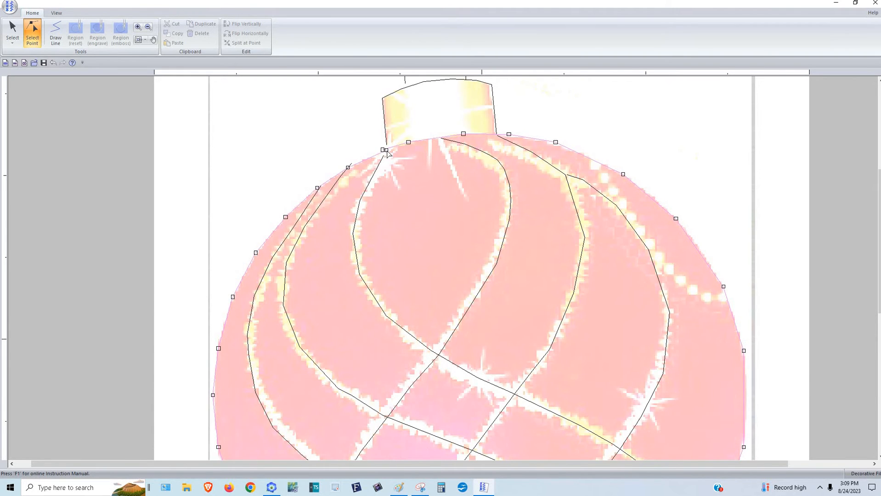
left_click(386, 151)
Step: Show the grid with axes and raise the grid setting by one level
left_click(57, 13)
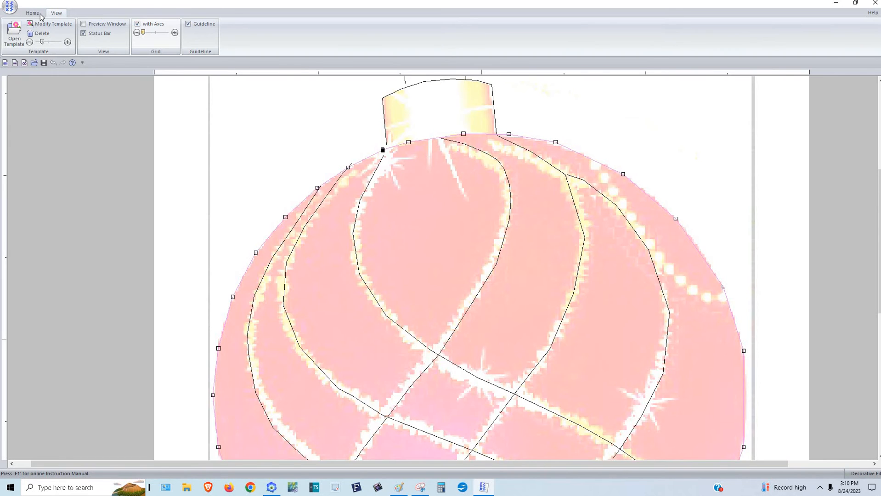
left_click(137, 25)
left_click(174, 33)
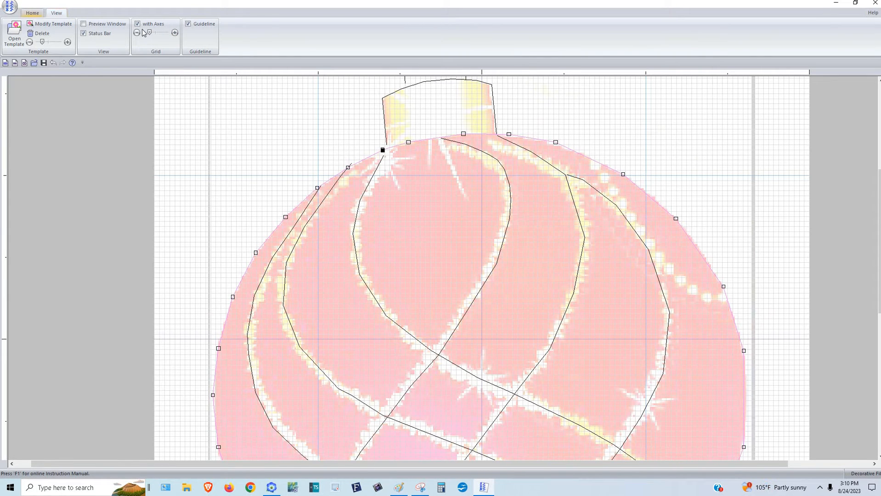
Step: Move the cap outline's lower-left end point down onto the ball's outline and select the ball outline's point beside it
left_click(36, 14)
left_click_drag(345, 131, 427, 177)
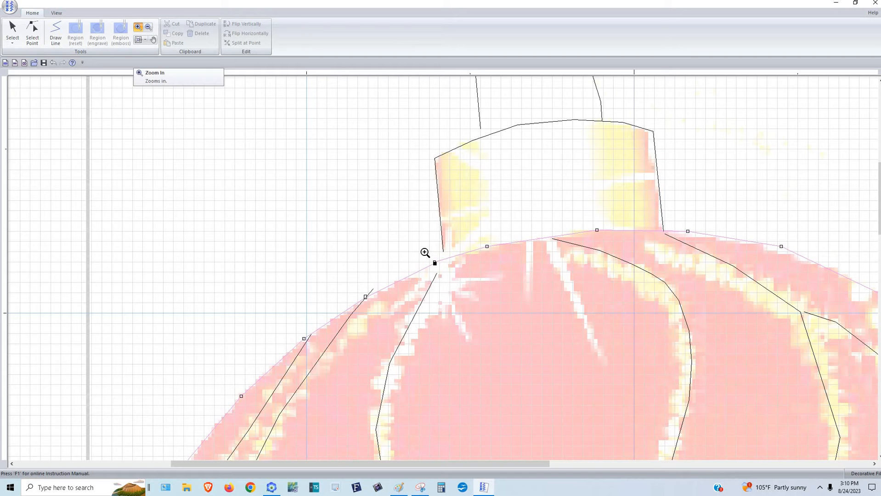
left_click(32, 42)
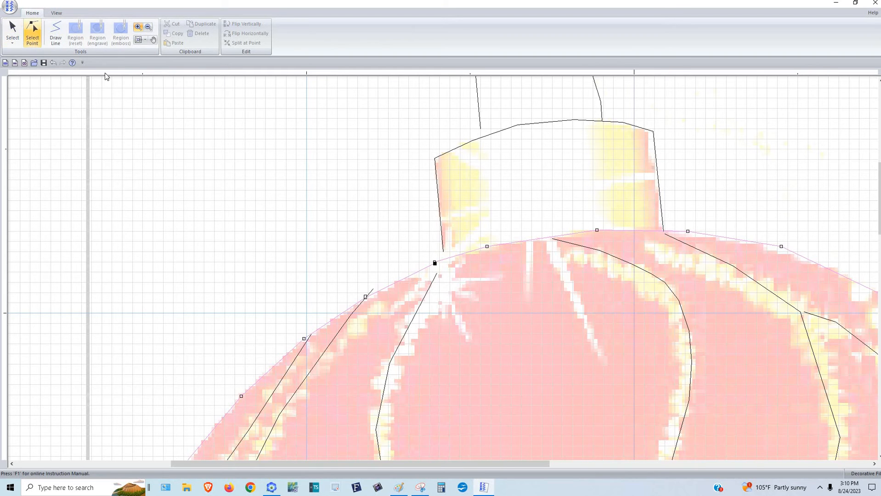
left_click(434, 262)
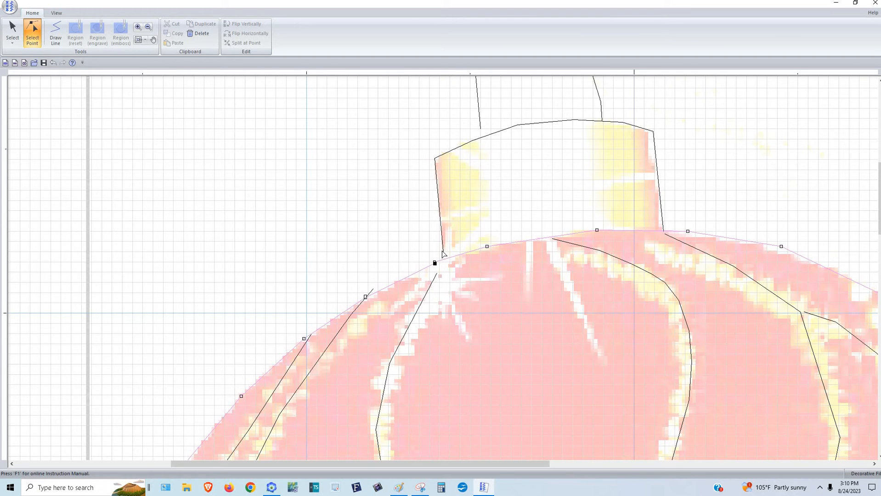
left_click(444, 253)
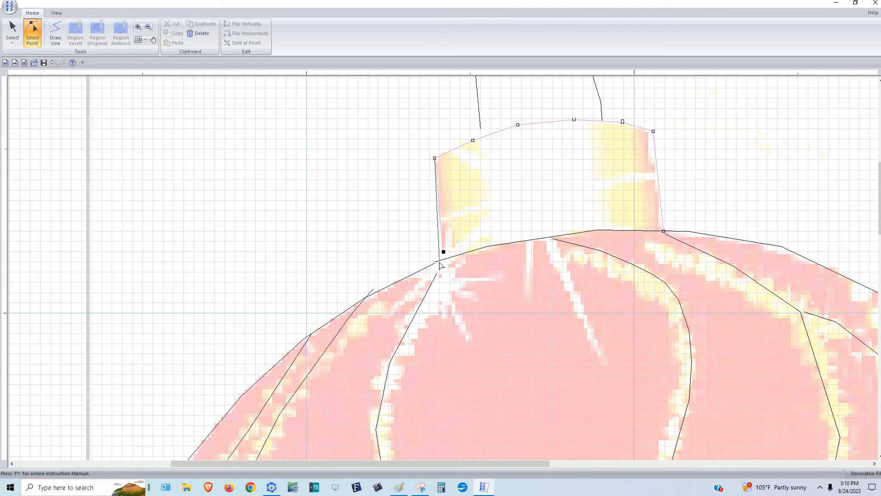
left_click_drag(439, 263, 440, 262)
left_click(435, 262)
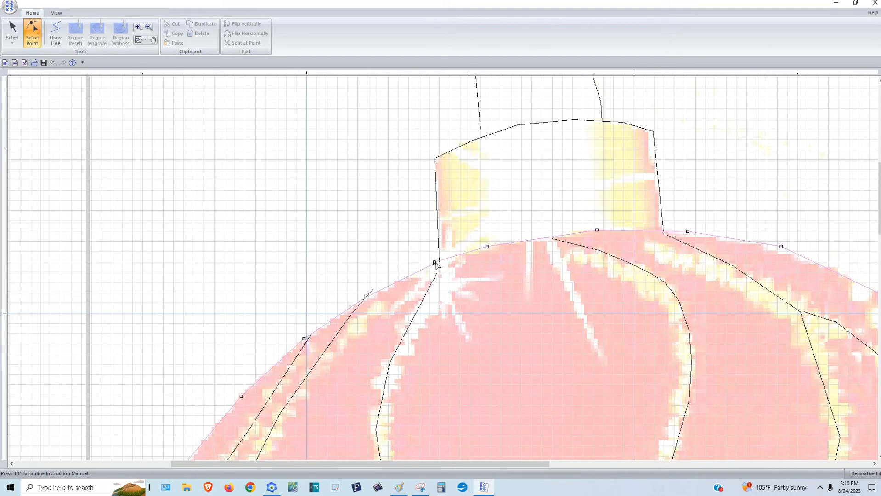
Step: Move the ball outline's point beside the cap onto the cap's lower-left corner
left_click(435, 262)
left_click(435, 264)
left_click(436, 265)
Step: Insert a point in the ball outline beneath the cap and join the middle swirl line's top end to it
left_click(553, 241)
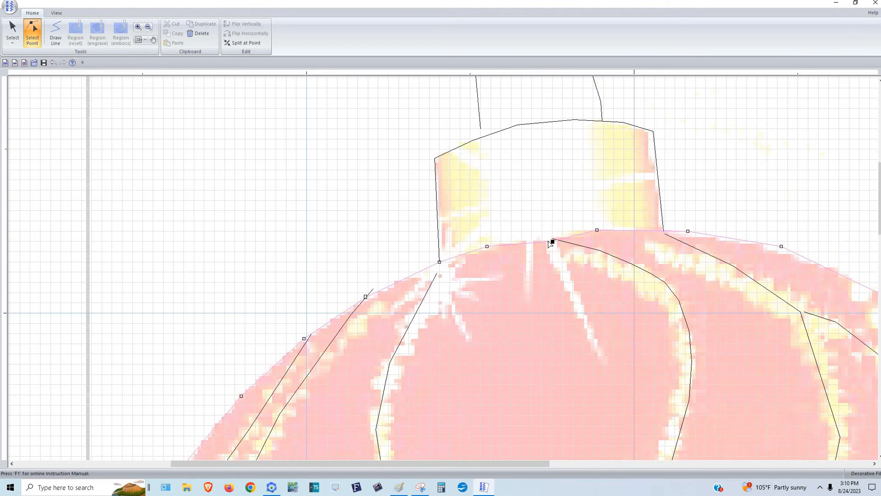
left_click_drag(550, 236, 554, 234)
left_click(553, 239)
left_click(552, 234)
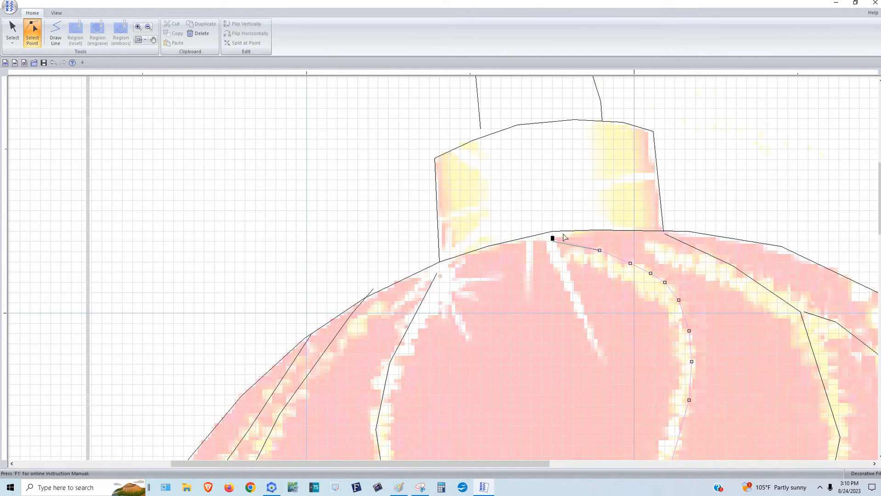
Step: Join the tops of two other swirl lines to the cap's lower-right and lower-left corners
left_click(666, 235)
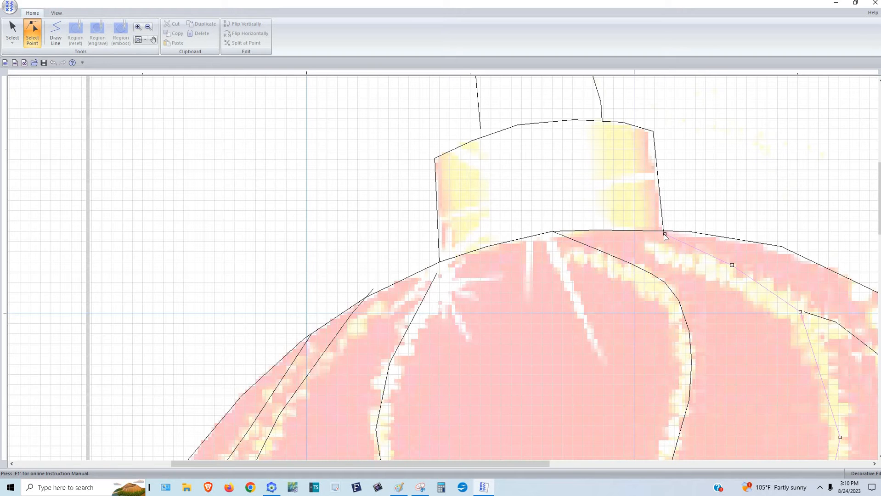
left_click(665, 233)
left_click(437, 274)
left_click_drag(439, 266, 442, 257)
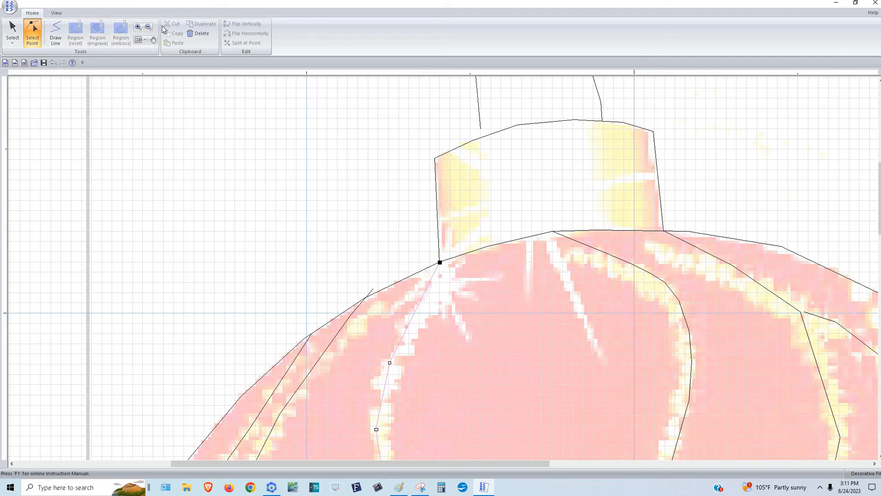
Step: Pull the second swirl line's overshooting top end back to the ball's upper-left outline and reposition the point next to it
left_click(57, 14)
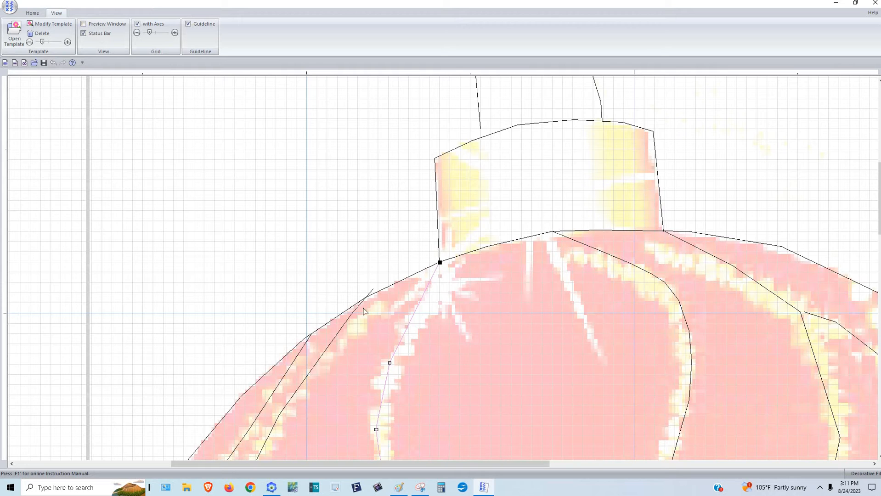
left_click(373, 290)
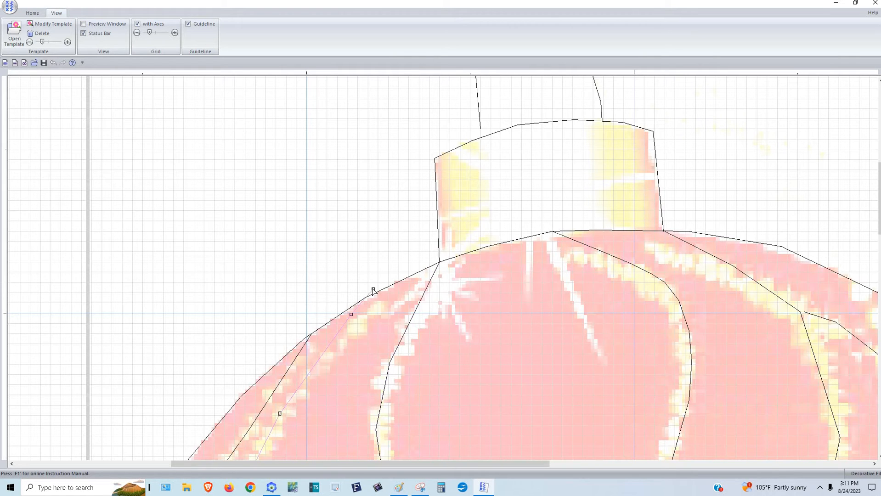
left_click(372, 289)
left_click_drag(373, 300, 377, 303)
left_click_drag(378, 296, 358, 313)
Step: Adjust the leftmost swirl line's top end so that it meets the ball outline
scroll(308, 196, "down", 3)
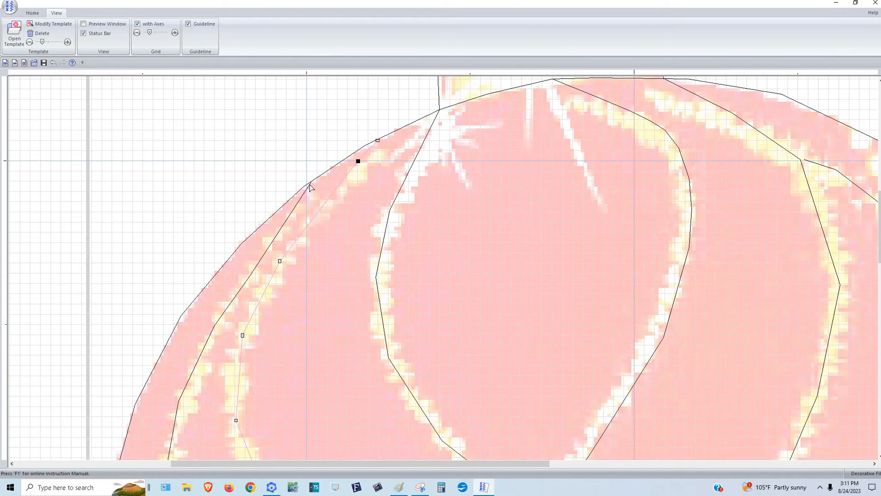
left_click(311, 183)
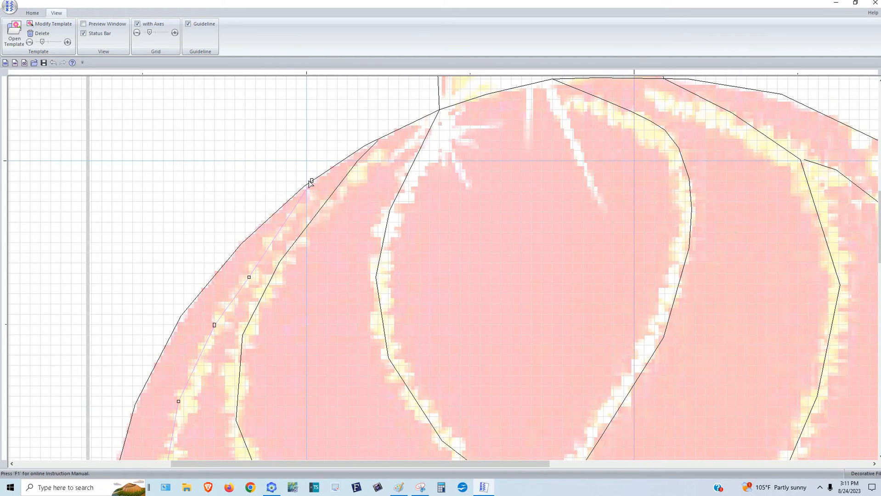
left_click(310, 182)
mouse_move(308, 186)
left_mouse_down()
mouse_move(317, 189)
mouse_move(308, 191)
left_mouse_up()
Step: Join the start of the right branch line to the bend of the neighbouring swirl line in the ball's upper right
left_click_drag(546, 463, 790, 461)
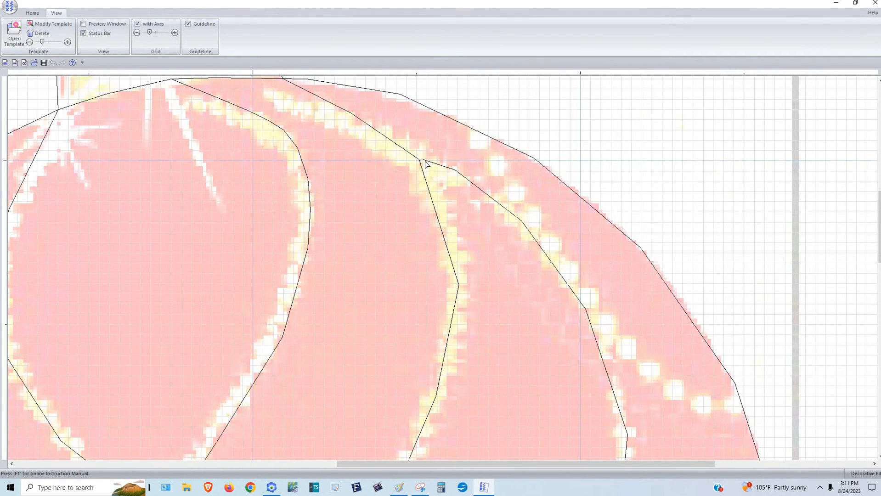
left_click(423, 162)
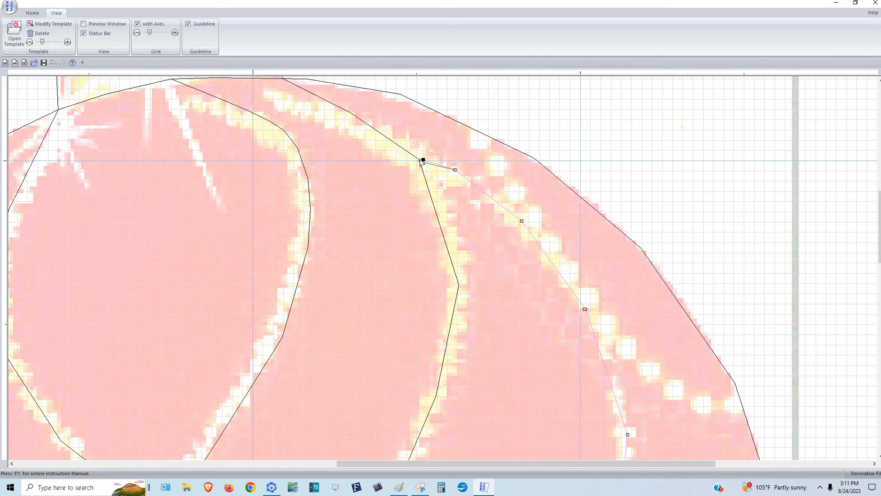
left_click_drag(416, 160, 409, 156)
left_click(419, 161)
left_click(419, 161)
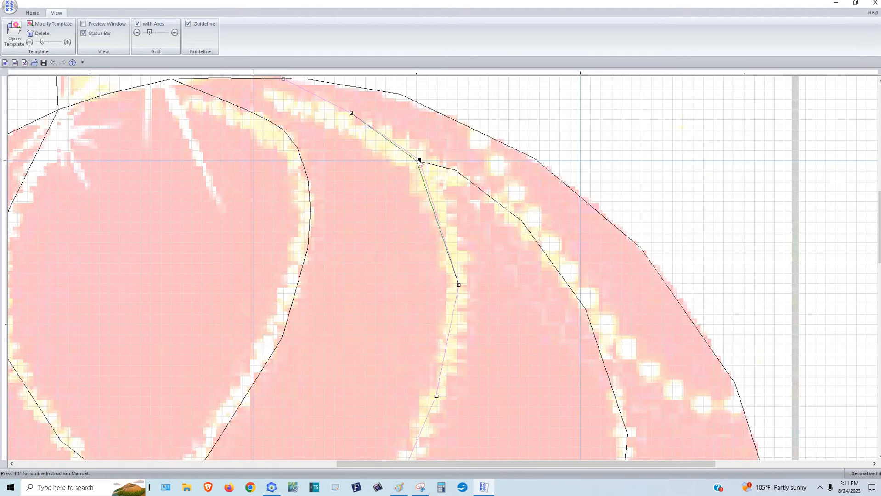
left_click_drag(444, 169, 444, 169)
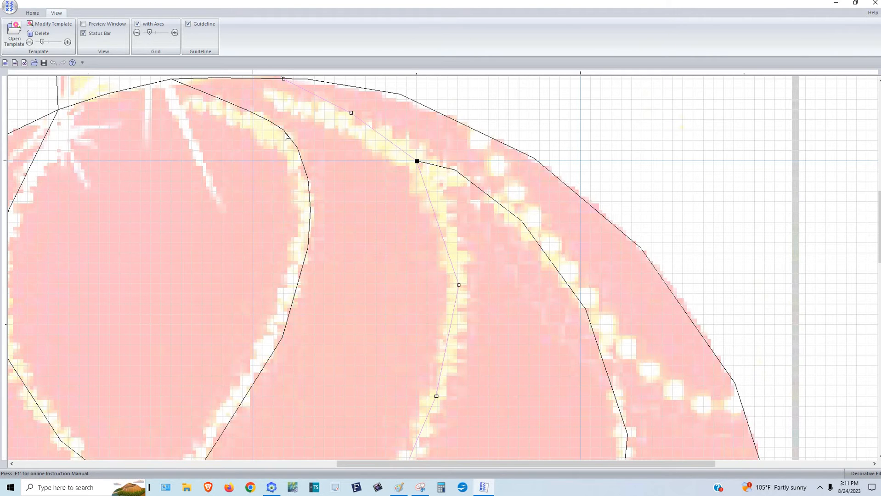
Step: Move the rightmost swirl line's bottom end onto the ball's lower-right outline
scroll(593, 225, "down", 5)
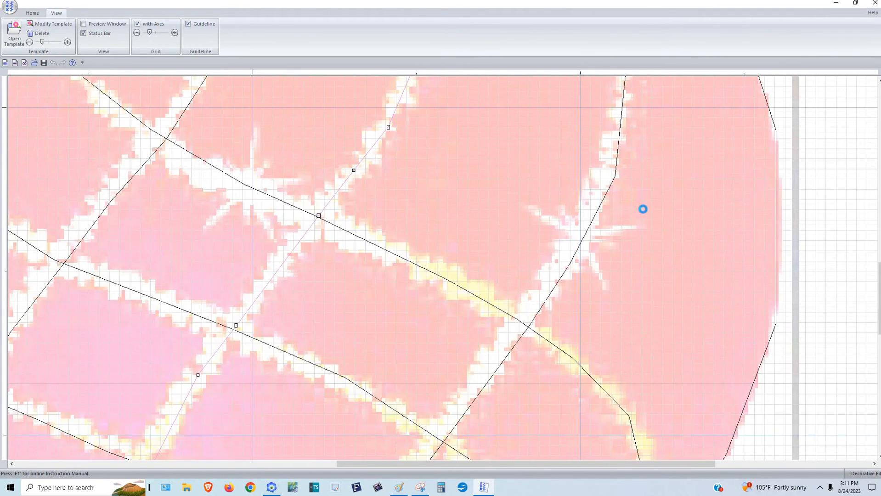
scroll(643, 209, "down", 4)
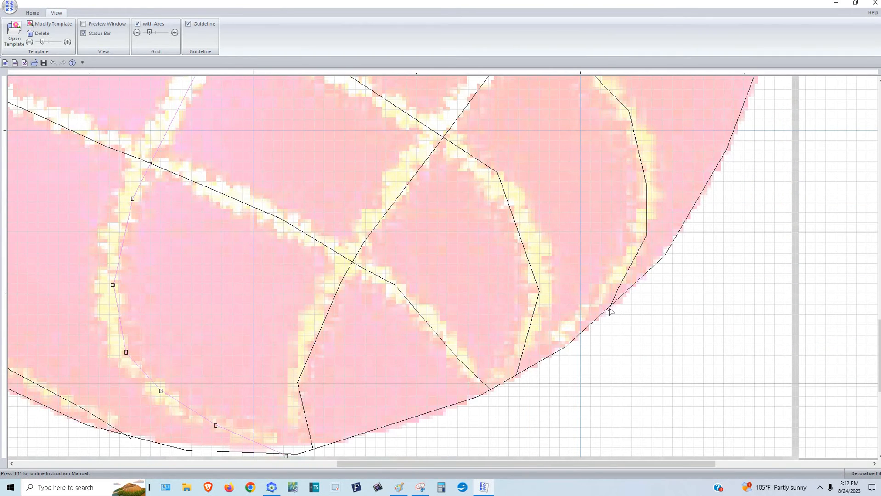
left_click(610, 308)
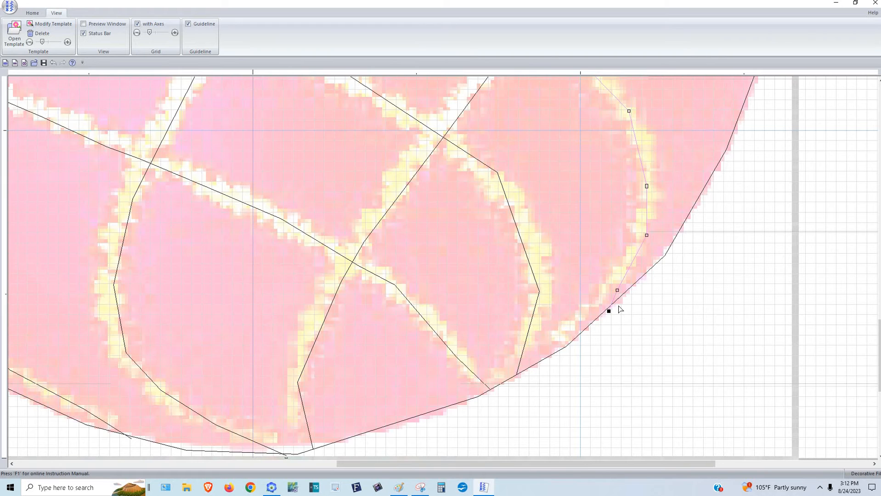
left_click(612, 305)
Step: Insert a point in the ball's bottom outline and reshape the outline to meet the swirl line that ends there
scroll(303, 400, "down", 2)
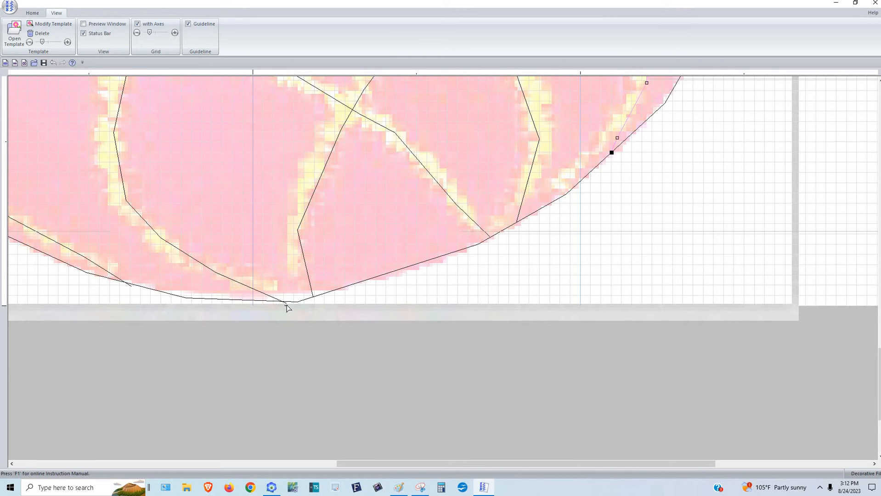
left_click(285, 305)
left_click(285, 304)
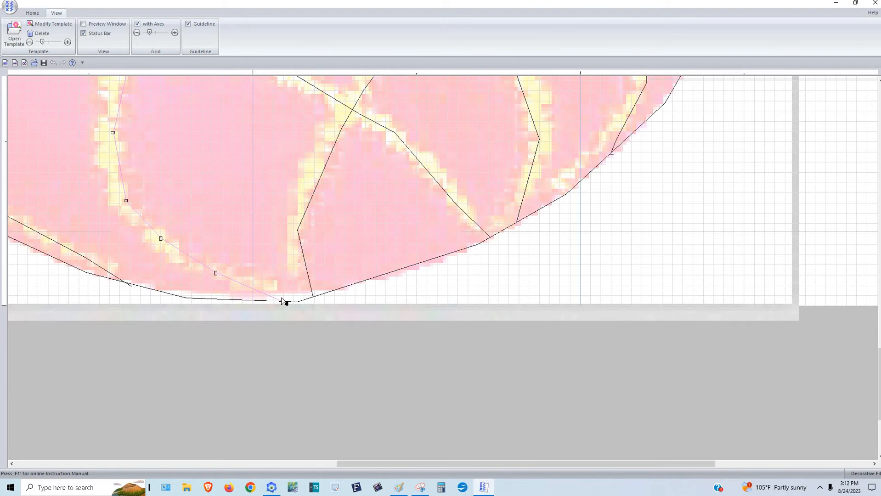
left_click_drag(282, 298, 283, 302)
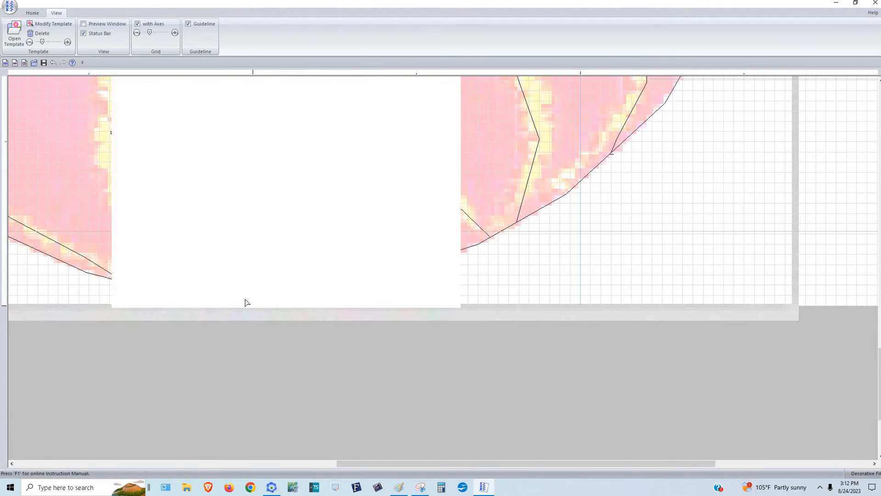
left_click(245, 301)
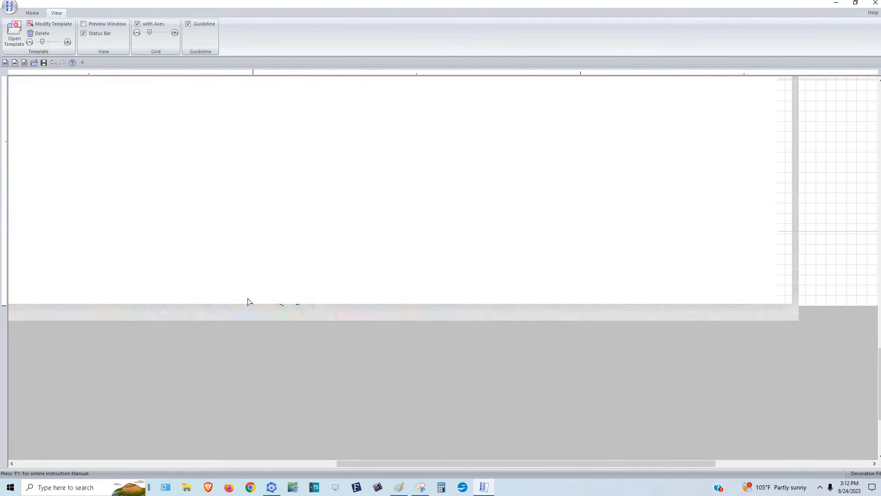
left_click_drag(298, 303, 243, 306)
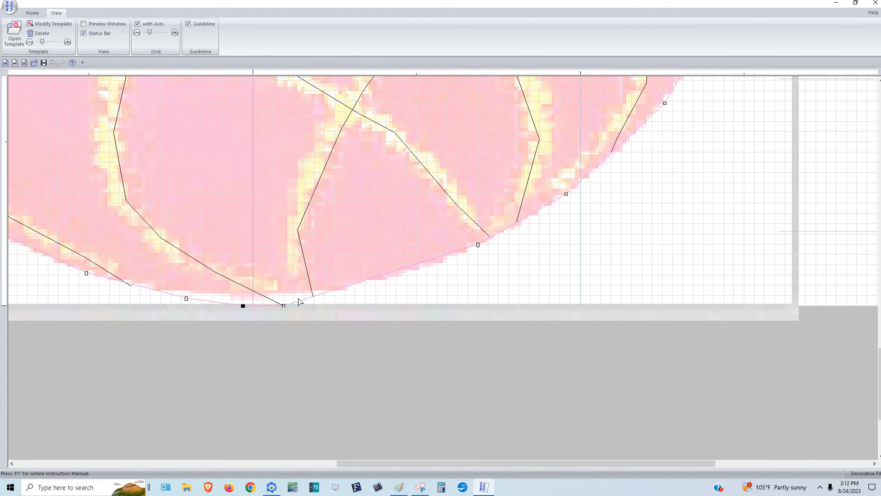
Step: Join the lower-right swirl line's end to the adjacent outline point, and insert an outline point at the lower-left line's bottom end
left_click(487, 237)
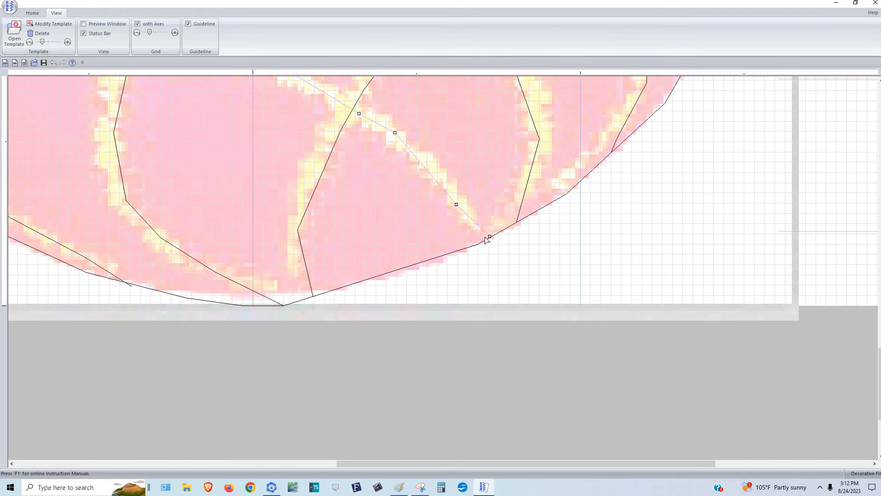
left_click_drag(483, 243, 478, 245)
left_click(130, 286)
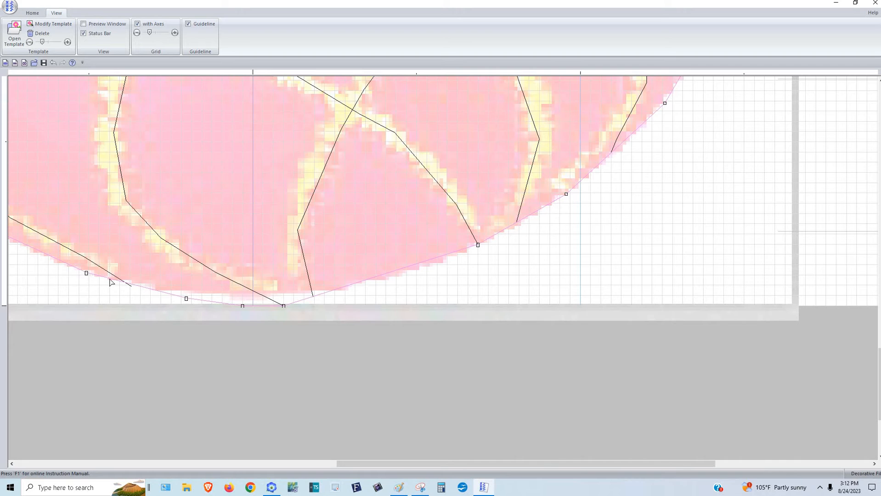
left_click(110, 287)
left_click_drag(122, 288, 130, 285)
Step: Fit the whole ornament in view and turn off the grid and its axes
left_click(33, 13)
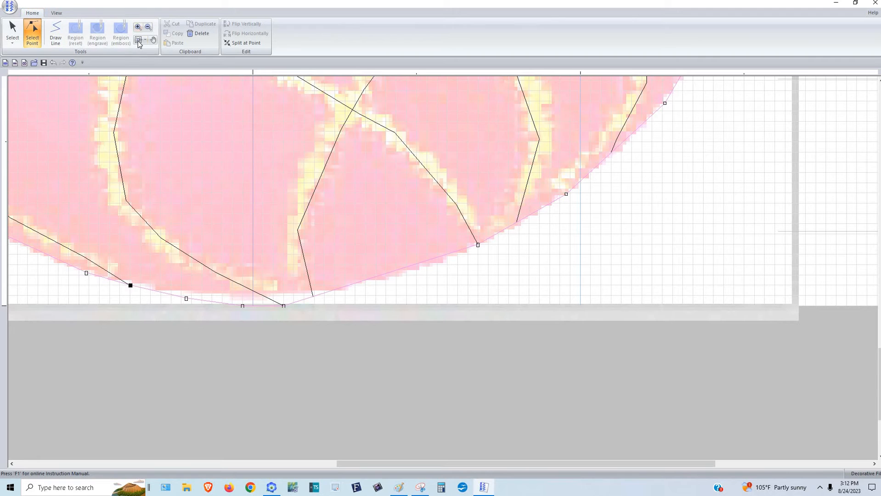
left_click(139, 41)
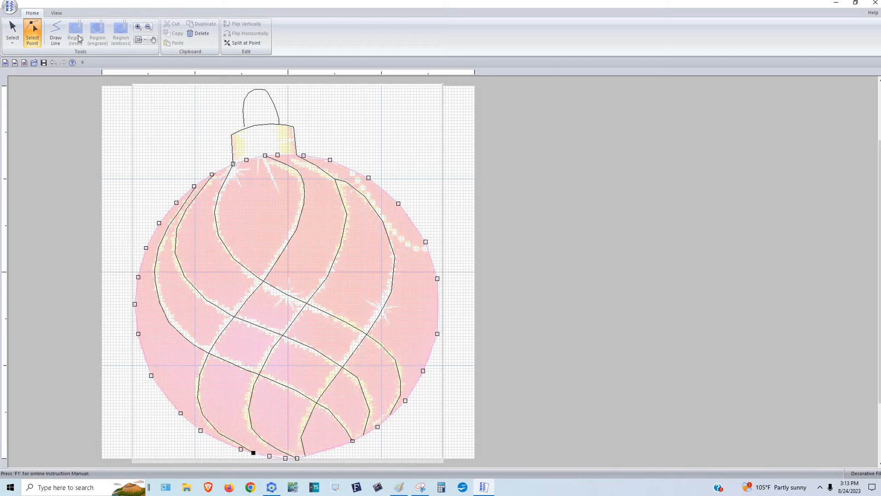
left_click(56, 13)
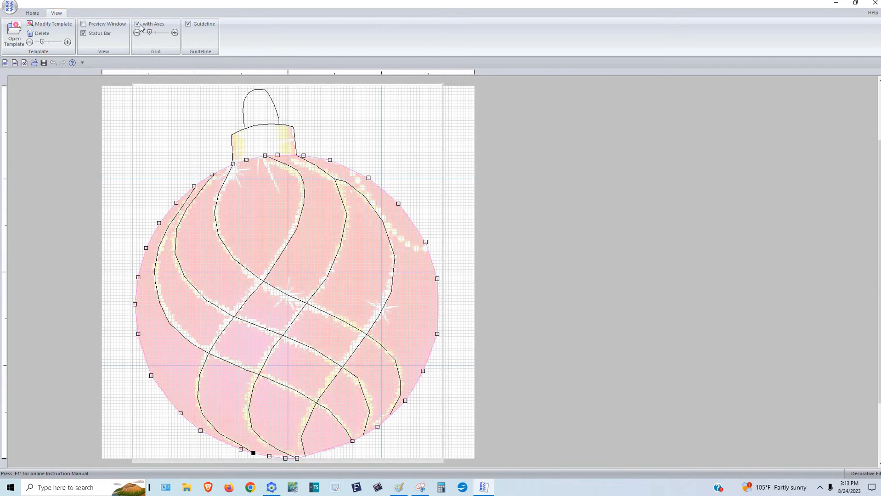
left_click(137, 24)
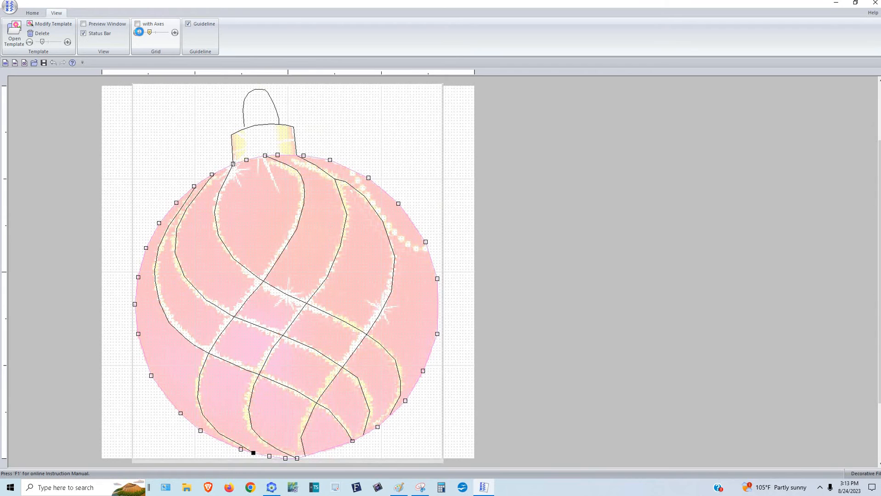
left_click(137, 33)
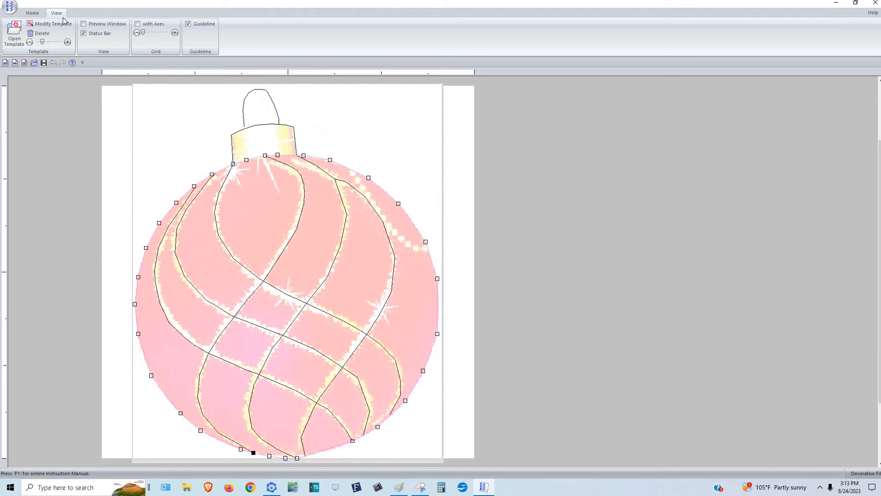
left_click(34, 14)
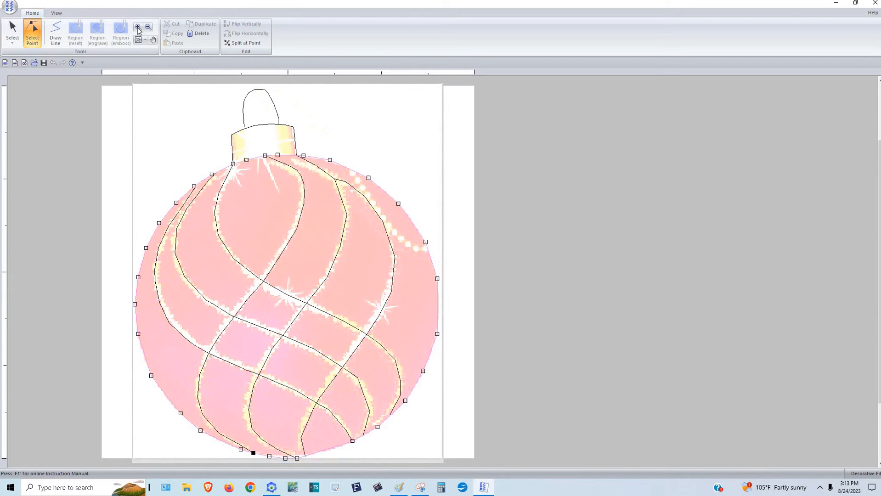
Step: Insert a point in the upper part of the middle swirl line and reshape the line there into a smoother curve
left_click(138, 27)
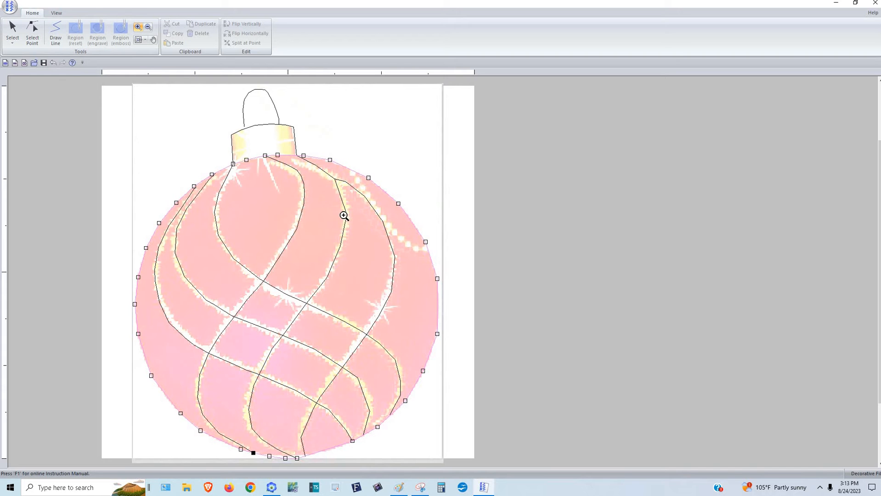
left_click_drag(286, 159, 397, 263)
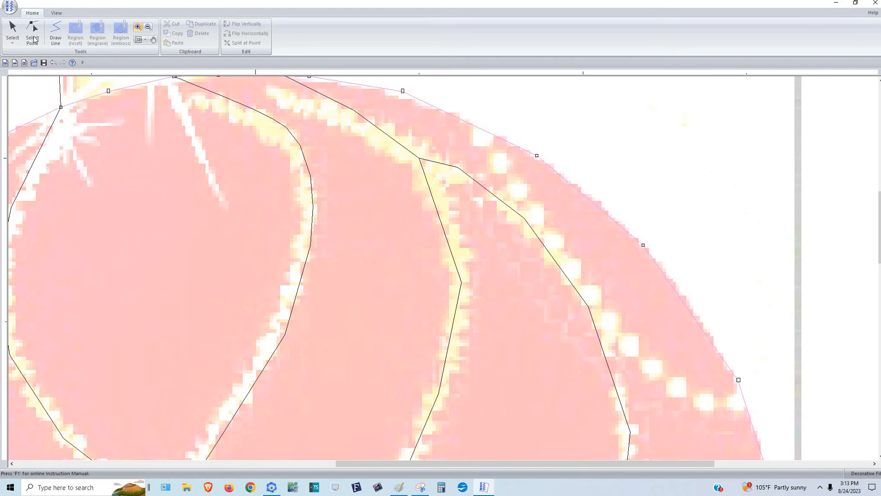
left_click(34, 40)
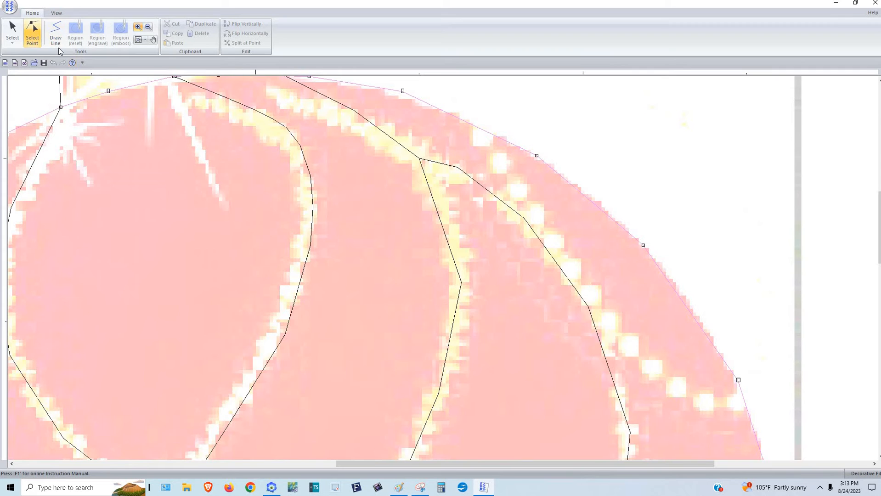
left_click(138, 28)
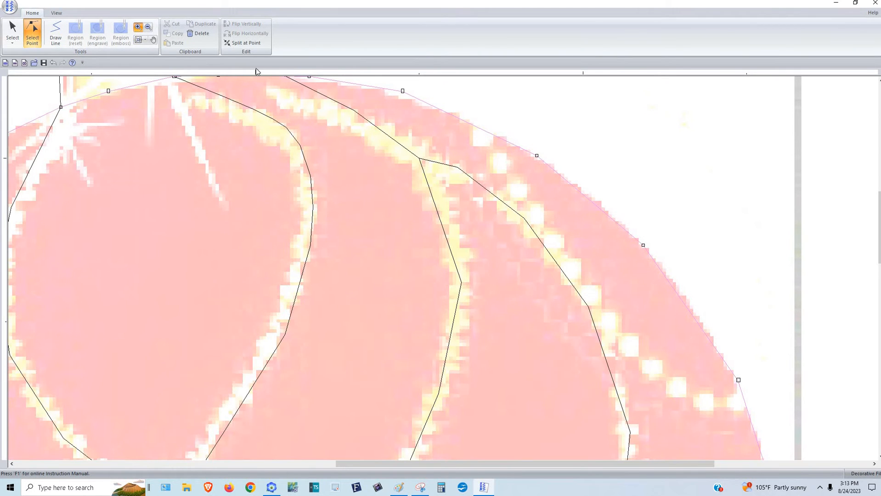
left_click(142, 42)
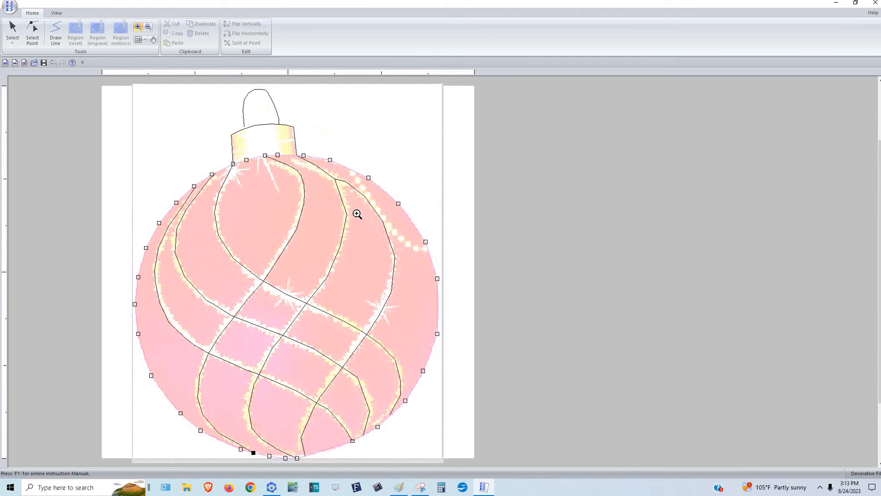
left_click_drag(335, 200, 361, 233)
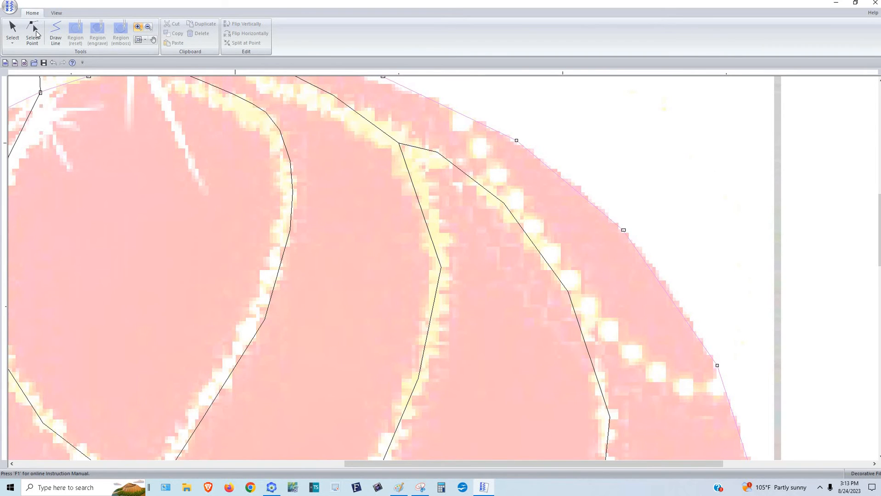
left_click(36, 34)
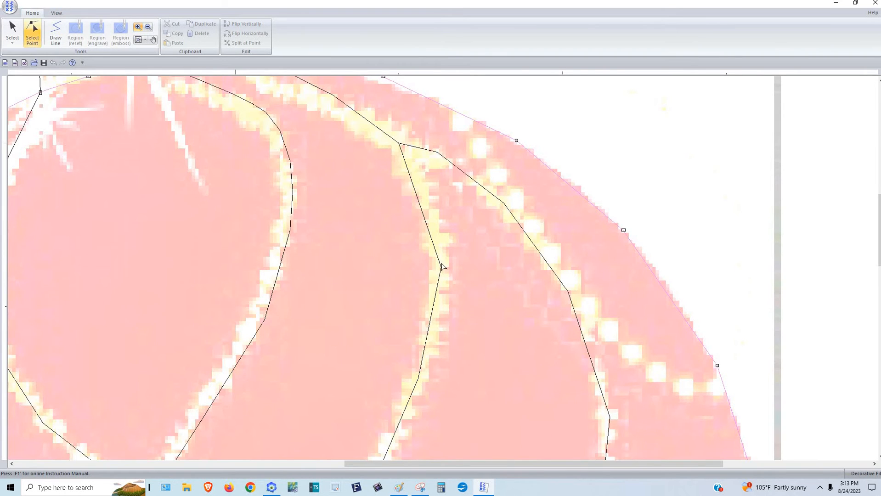
left_click(427, 230)
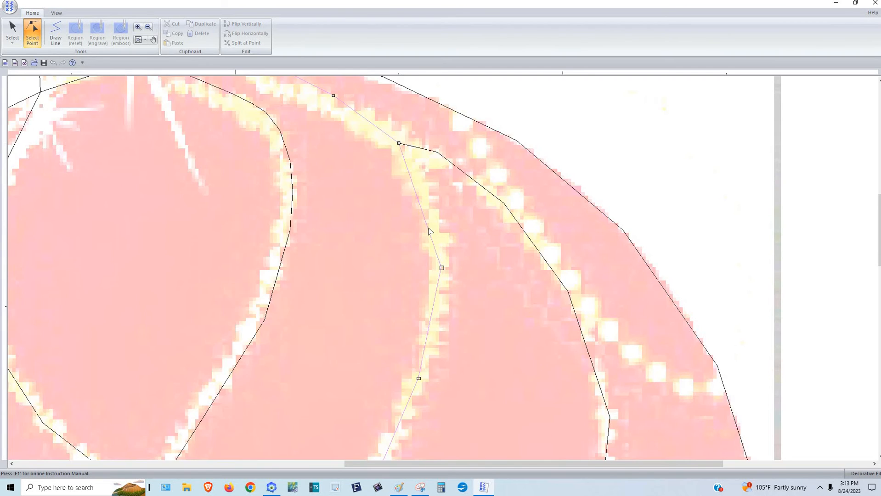
left_click(441, 268)
left_click_drag(434, 276, 432, 284)
Step: Nudge the bend points on the swirl lines either side of the middle one, and above the middle line's central crossing, to smooth their curves
left_click(266, 317)
left_click(262, 318)
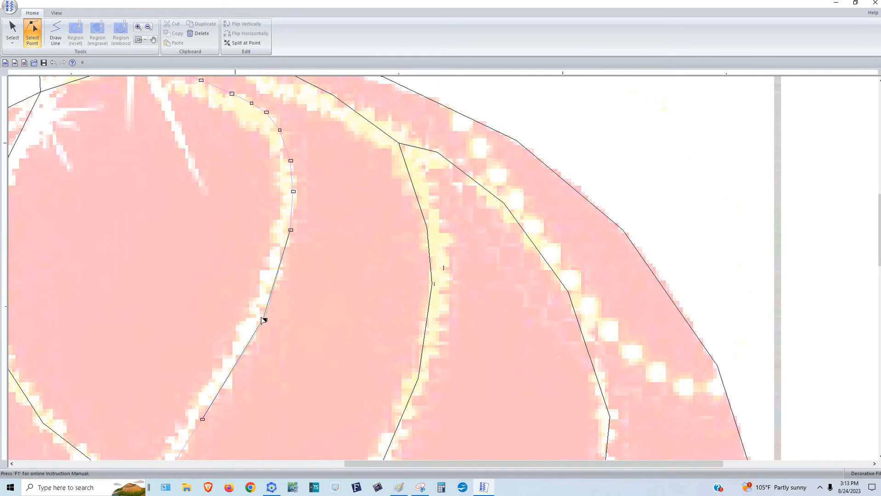
left_click(560, 284)
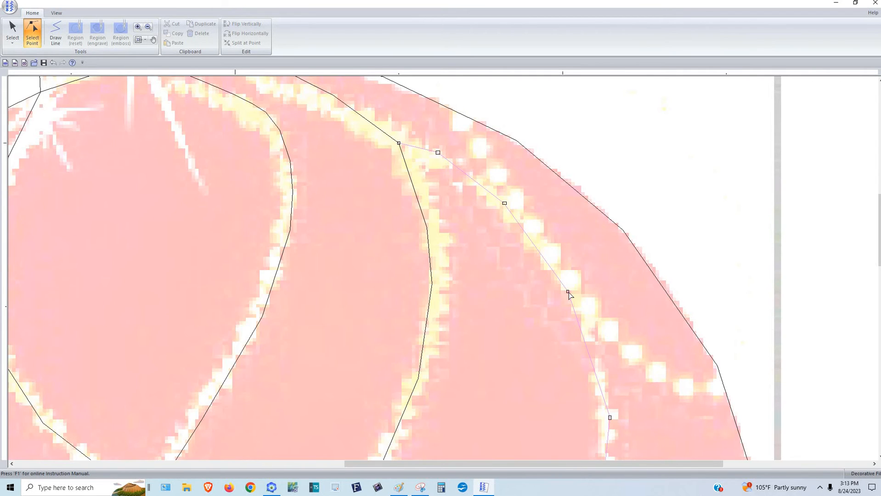
left_click(567, 295)
left_click_drag(434, 155, 435, 156)
scroll(453, 213, "down", 5)
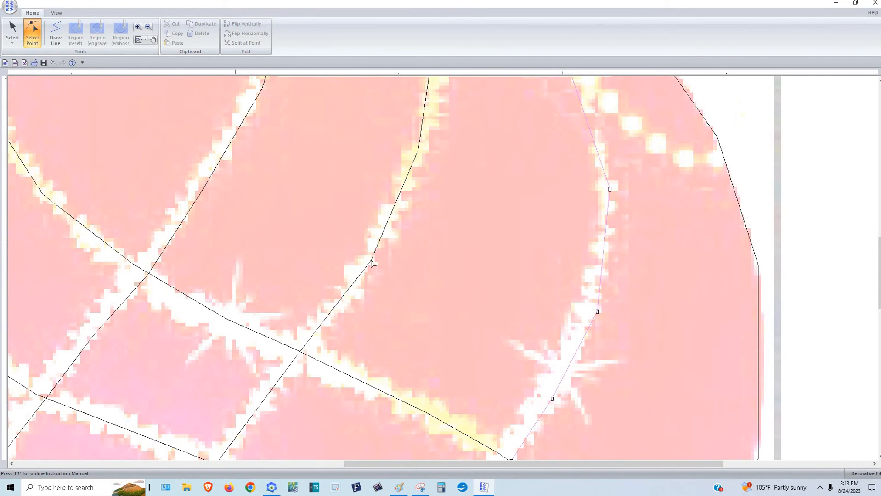
left_click(371, 262)
scroll(395, 261, "down", 5)
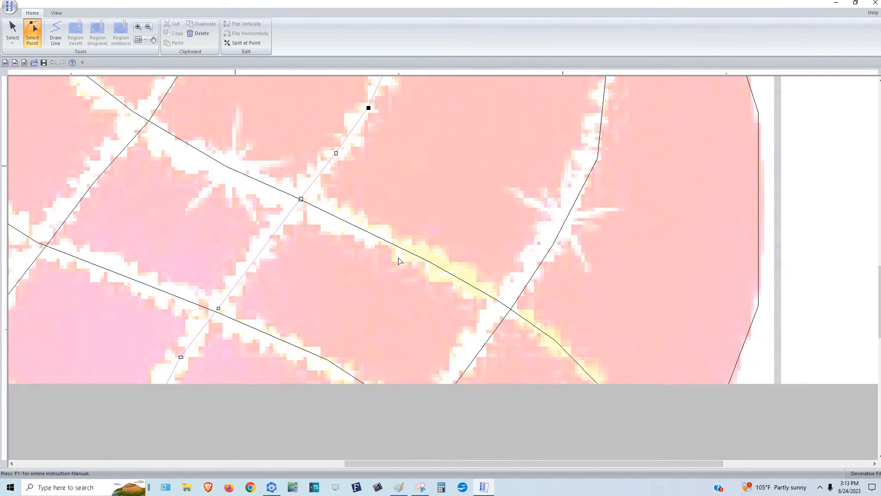
Step: Soften the sharp bends in the three swirl lines that end on the ball's lower-right outline by shifting their bend points
scroll(624, 236, "down", 2)
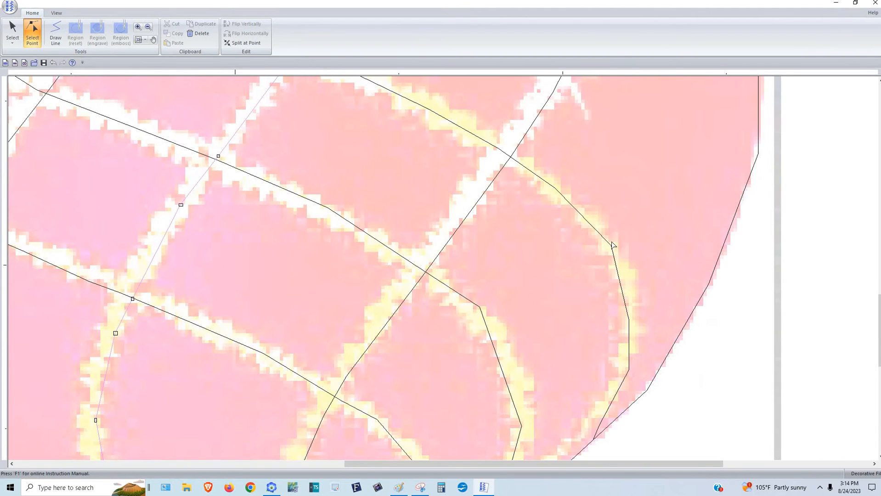
left_click(610, 246)
left_click(610, 246)
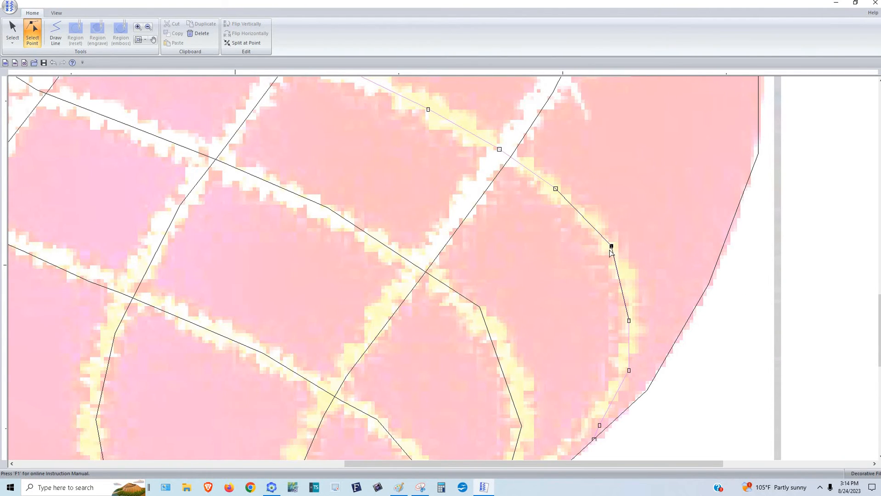
left_click_drag(609, 249, 610, 251)
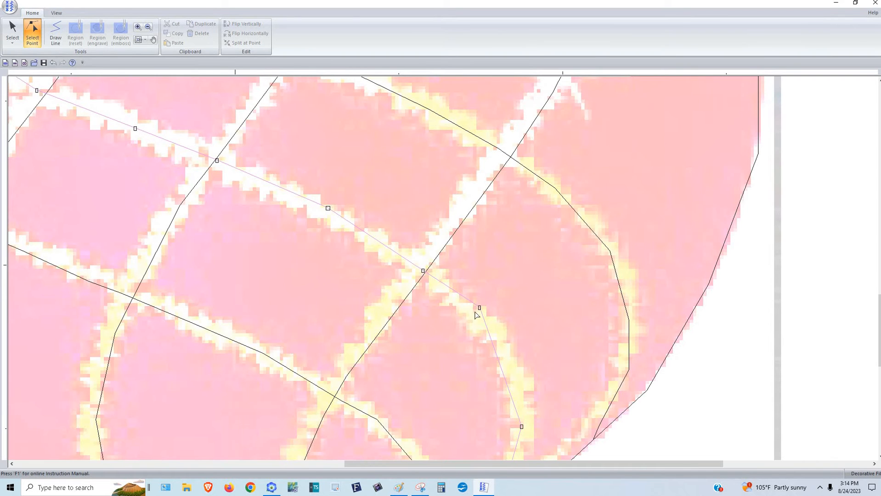
left_click(479, 310)
scroll(450, 303, "down", 5)
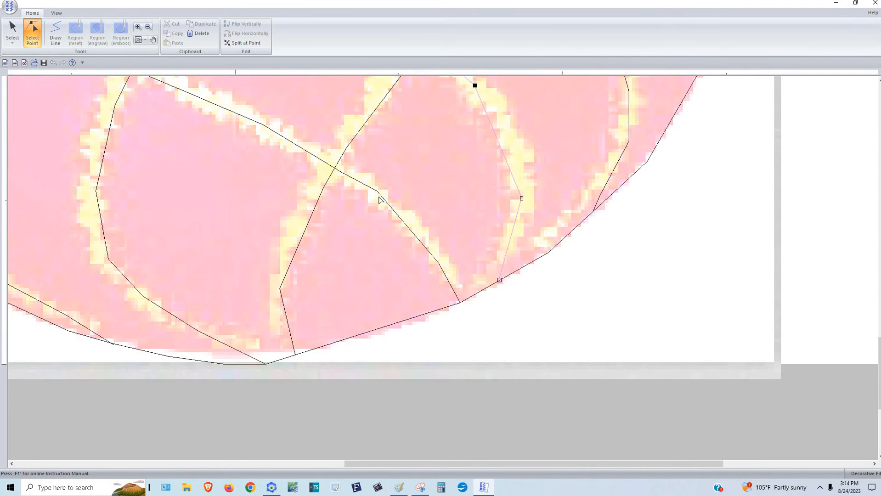
left_click(379, 195)
left_click(377, 192)
Step: Add points to the lower part of the swirl line ending just right of the ball's lowest point and round its curve
left_click(278, 289)
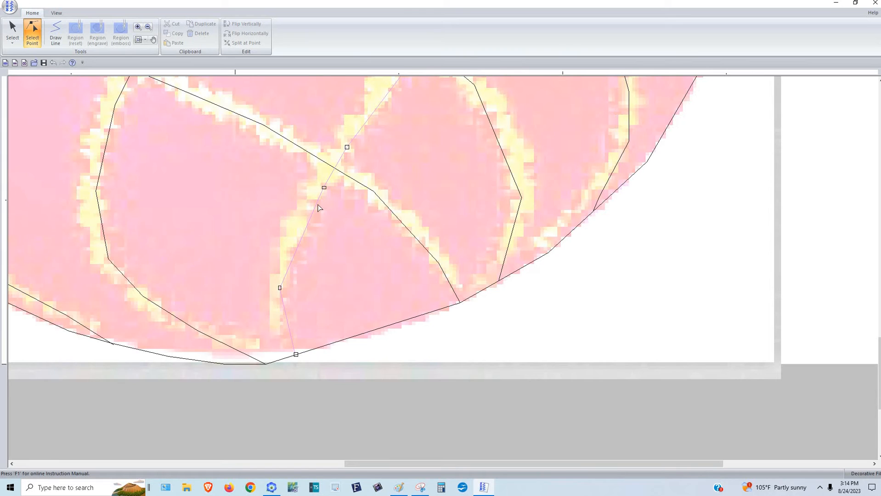
left_click(324, 188)
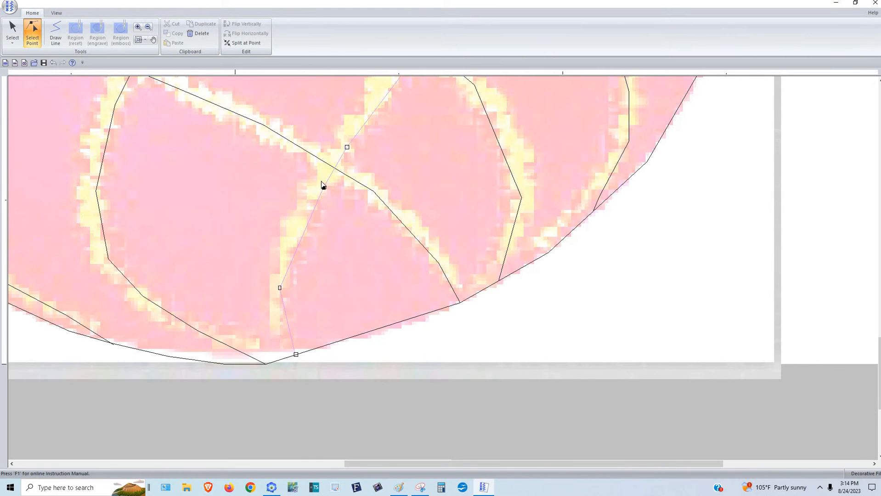
left_click_drag(324, 187, 347, 148)
left_click(342, 145)
mouse_move(280, 286)
left_mouse_down()
mouse_move(295, 243)
mouse_move(296, 278)
mouse_move(283, 289)
left_mouse_up()
Step: Insert two points in the lower bend of the swirl line ending at the ball's lowest point and round out the curve
scroll(174, 299, "up", 2)
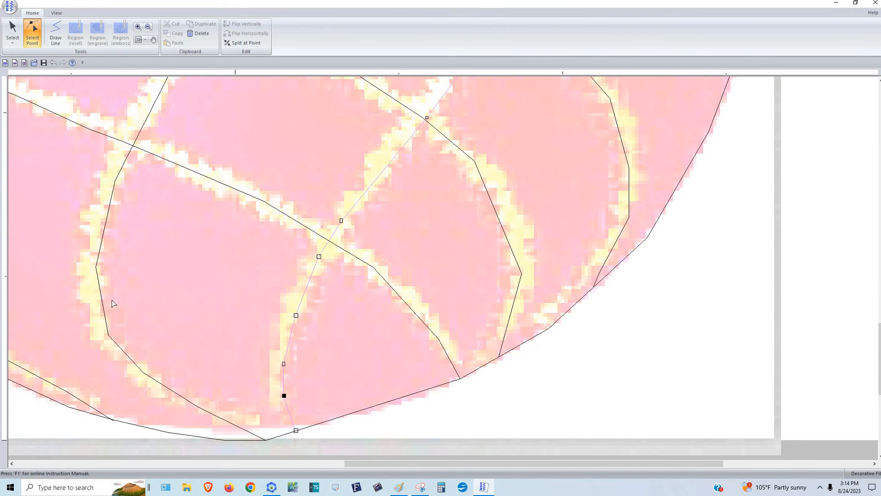
left_click(101, 298)
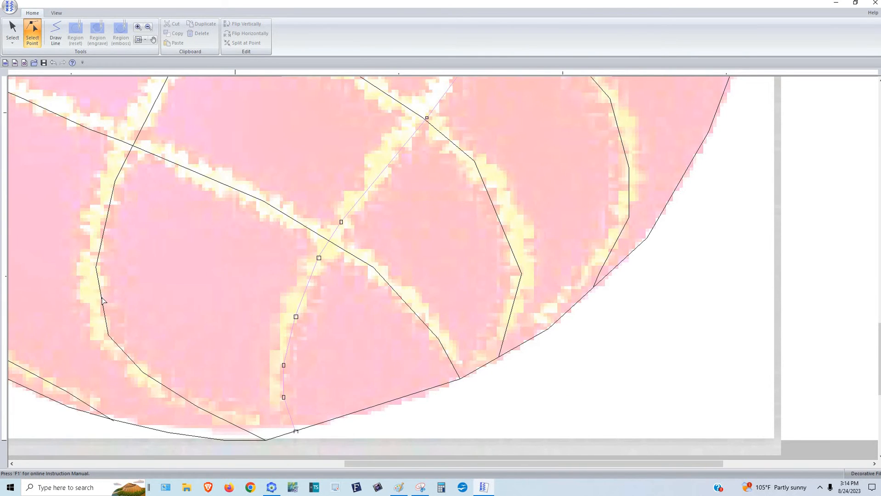
left_click(103, 299)
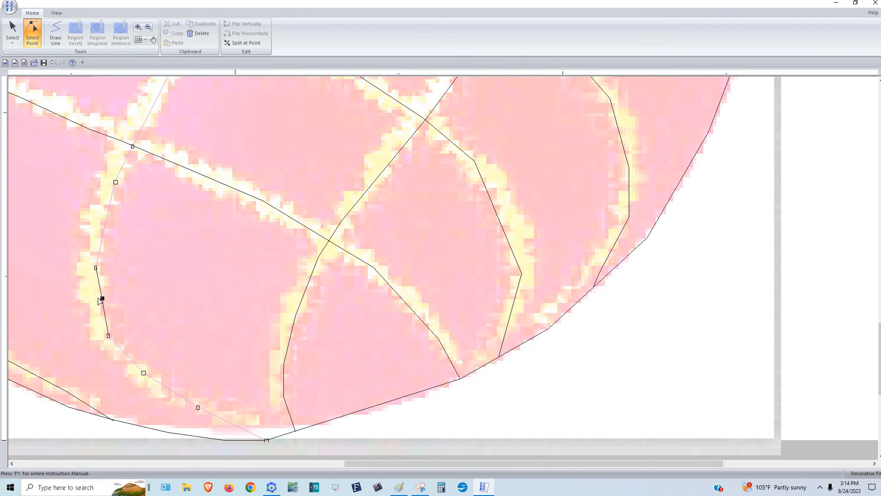
left_click(104, 224)
scroll(207, 227, "up", 6)
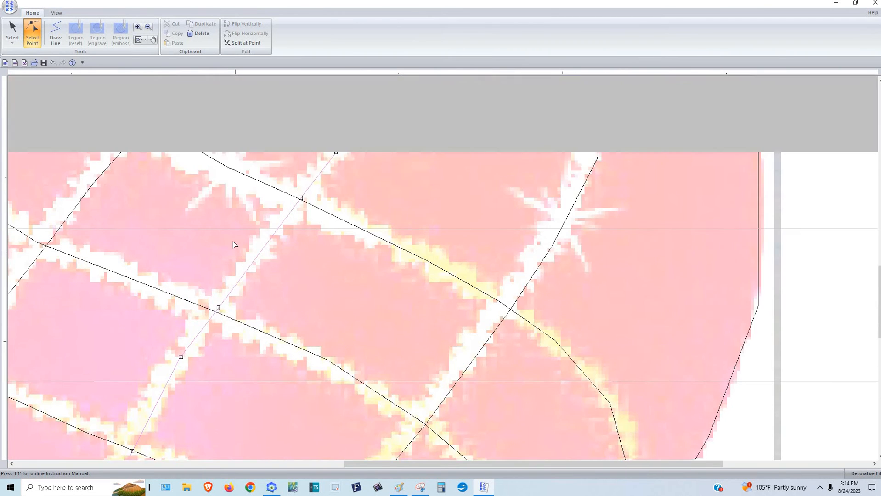
scroll(252, 270, "up", 3)
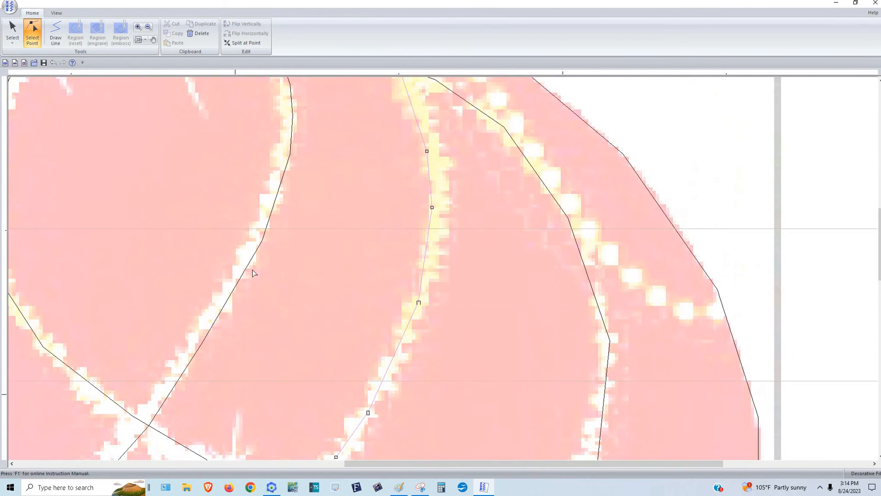
Step: Fit the whole ornament in view and save the edited decorative fill pattern
left_click(138, 40)
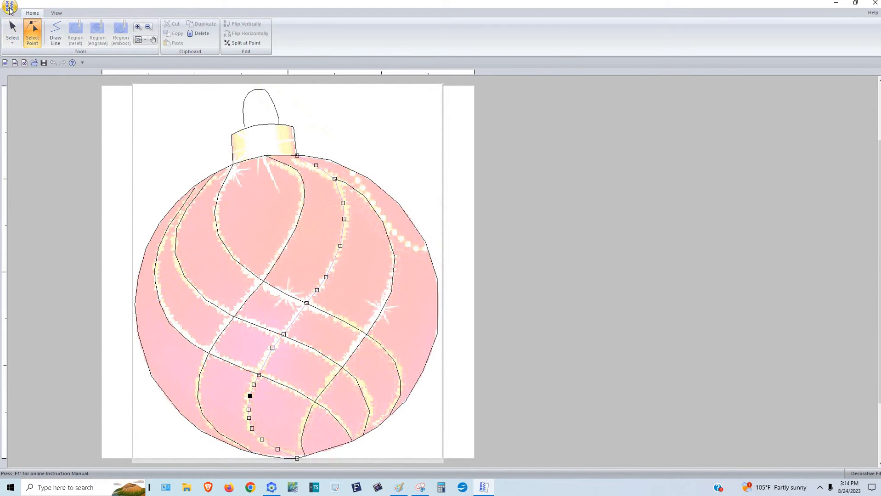
left_click(9, 6)
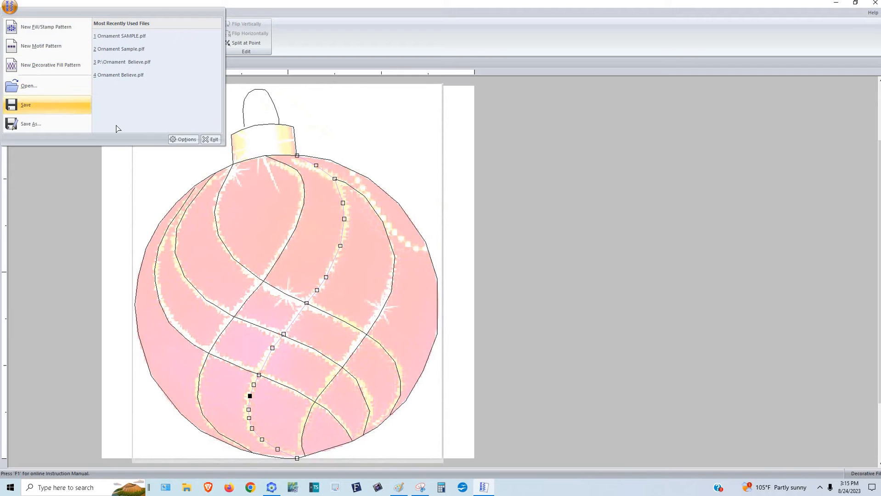
left_click(279, 160)
Step: Switch to the Palette 11 layout window and reload the edited ornament pattern as the square region's decorative fill
key("alt")
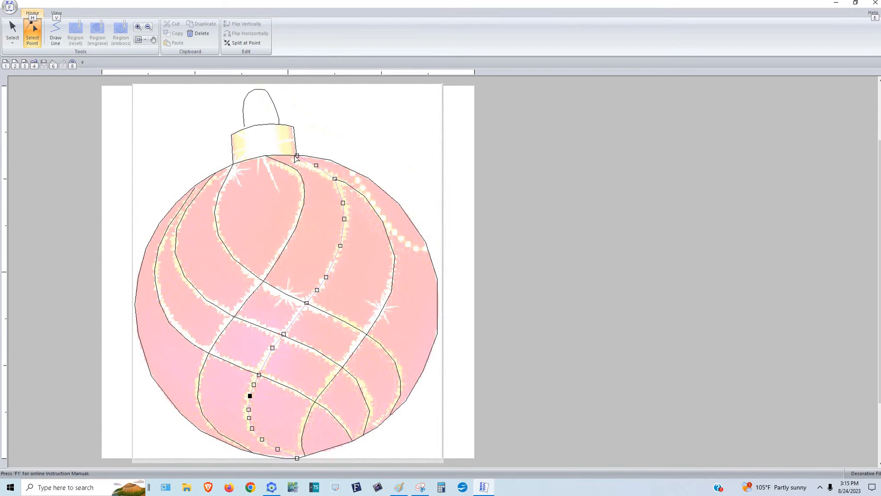
key("alt+Tab")
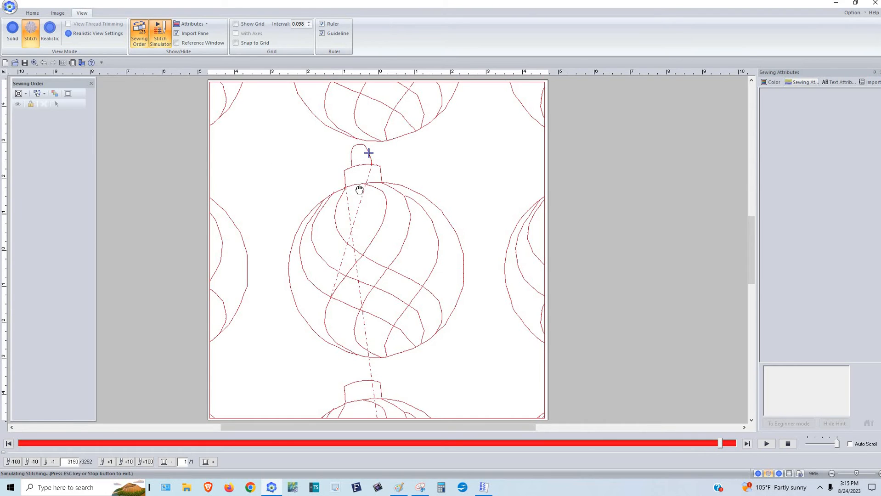
left_click(28, 13)
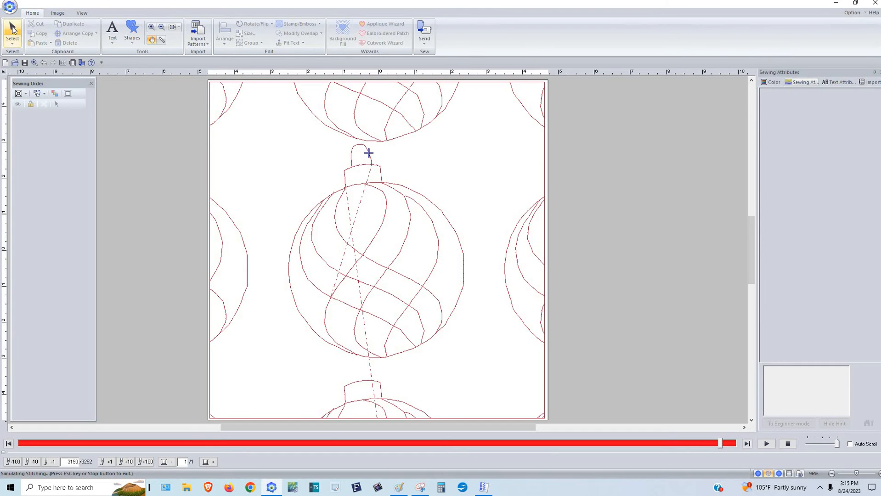
left_click(399, 186)
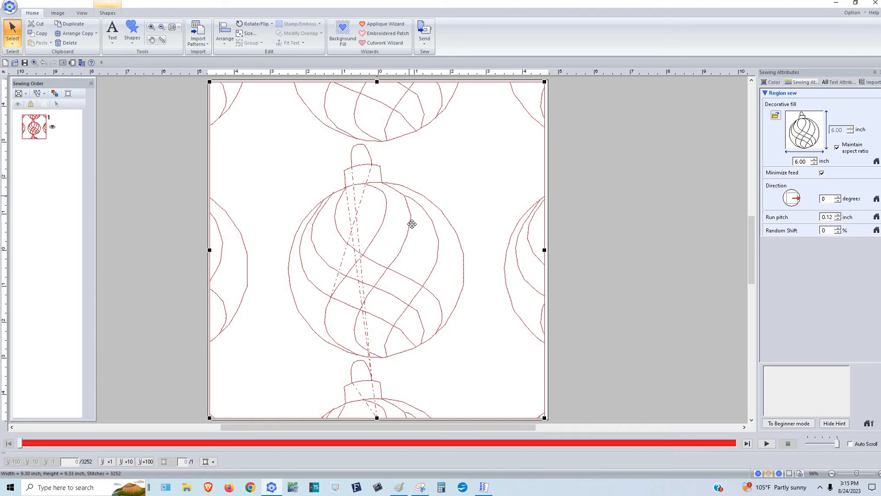
left_click(807, 138)
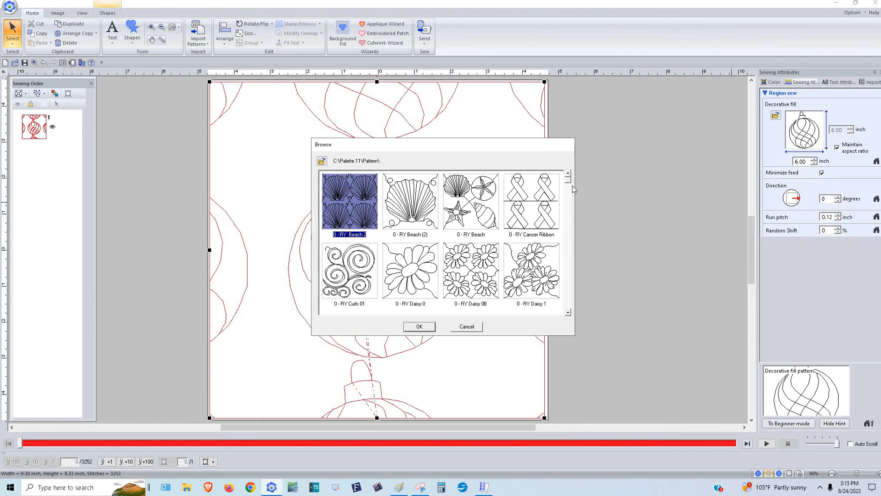
left_click_drag(568, 183, 567, 309)
left_click(419, 326)
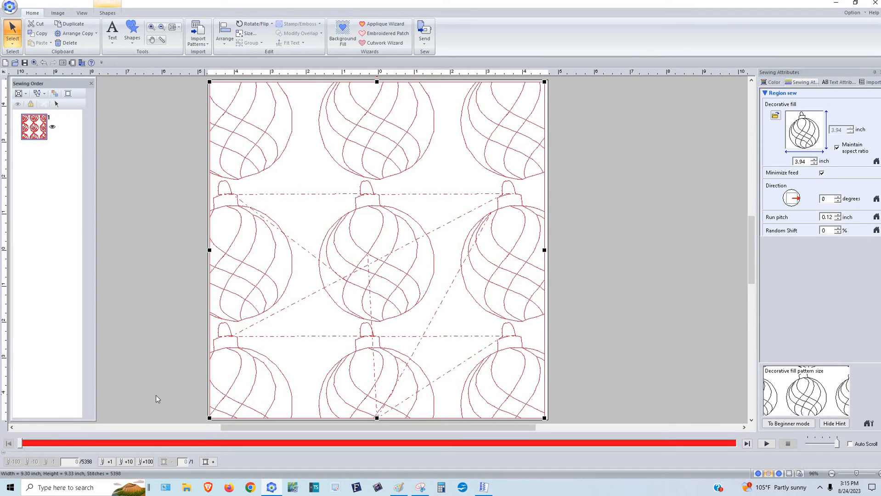
Step: Scrub through the stitch simulation of the ornament fill to examine the sewing order and the jumps between ornaments
left_click(102, 401)
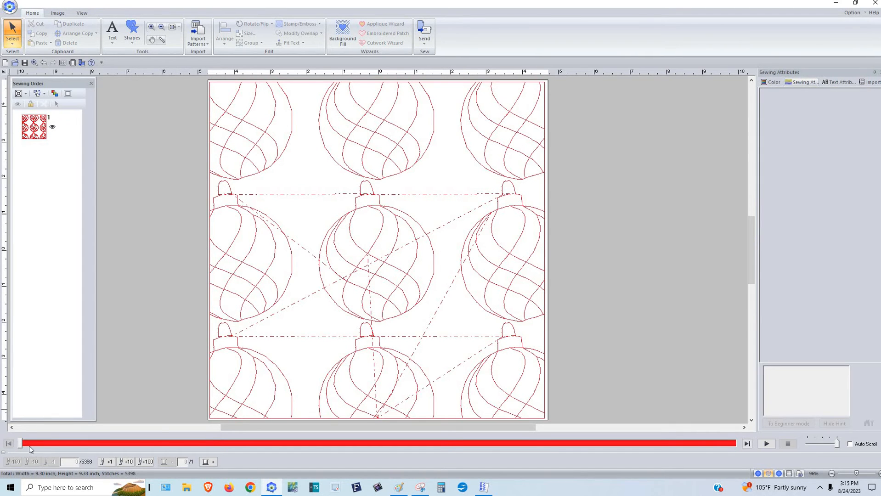
left_click_drag(20, 444, 68, 447)
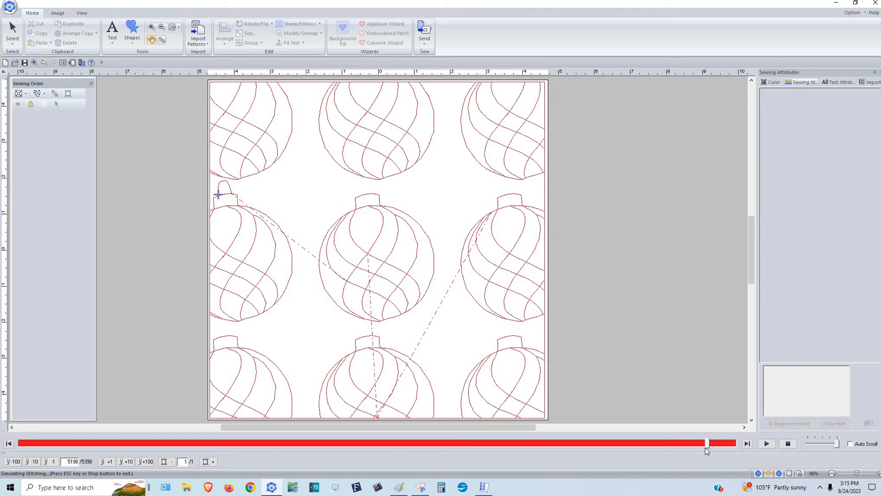
left_click_drag(705, 447, 701, 447)
left_click_drag(700, 448, 699, 448)
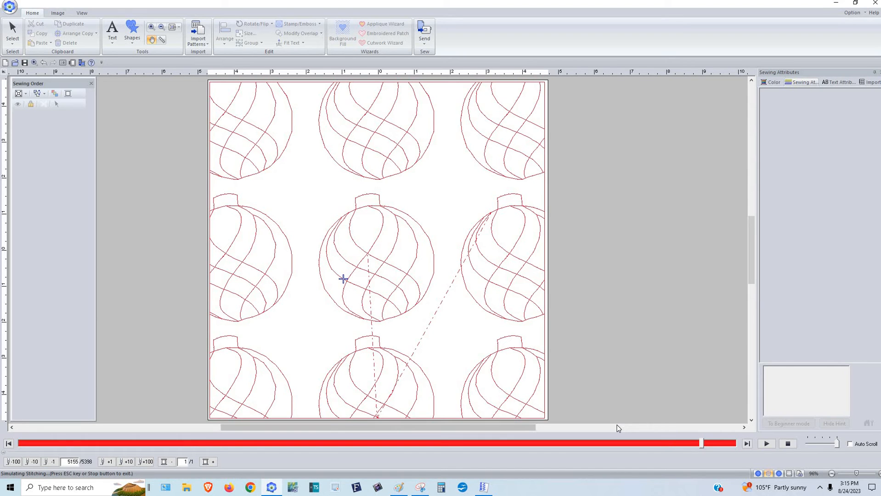
key("alt")
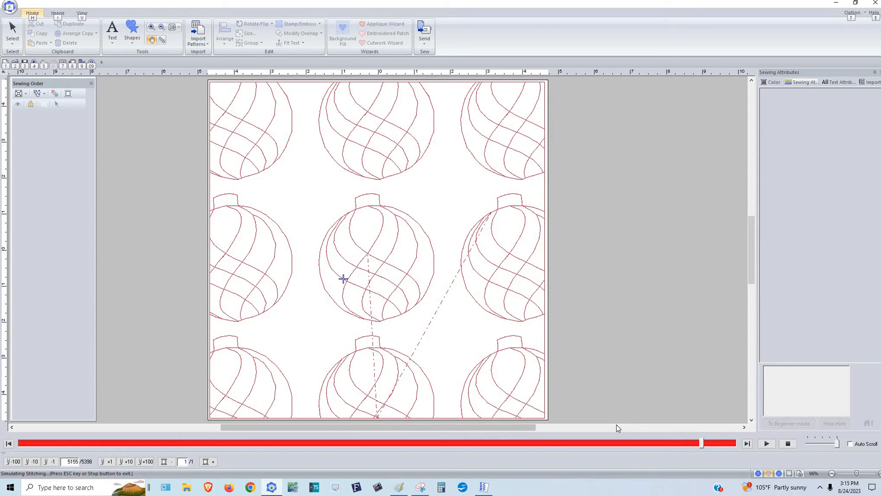
Step: Switch to Programmable Stitch Creator and extend the hanger loop's open left end down to the ornament cap's upper edge
key("alt+Tab")
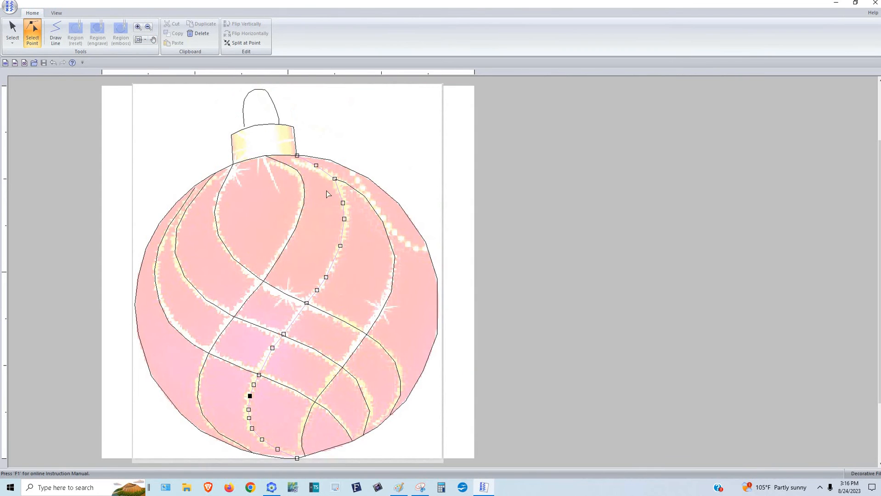
left_click(138, 28)
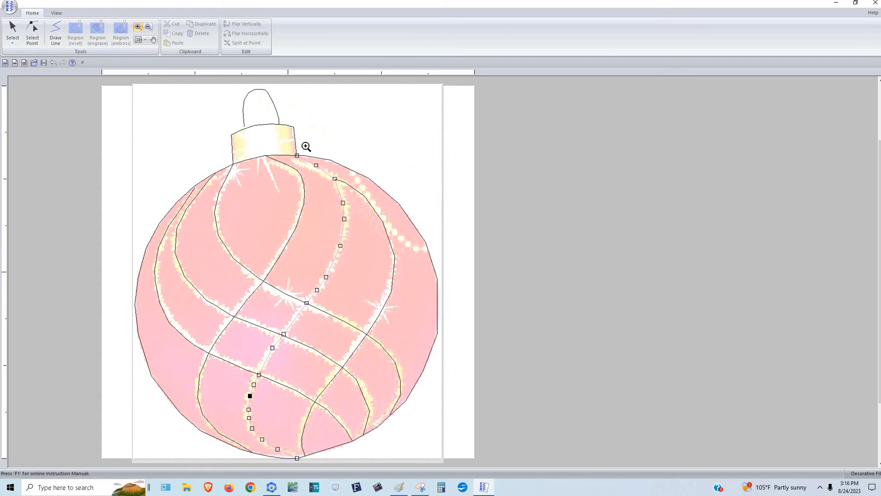
left_click_drag(306, 147, 228, 84)
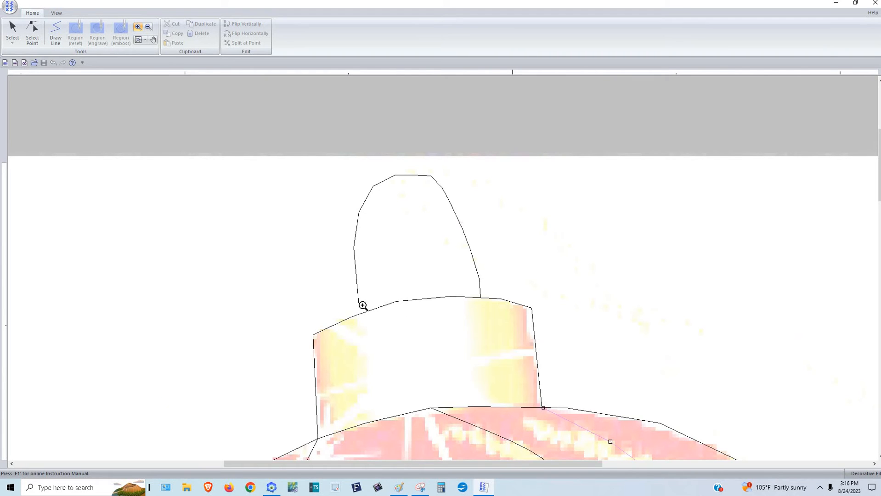
left_click(32, 33)
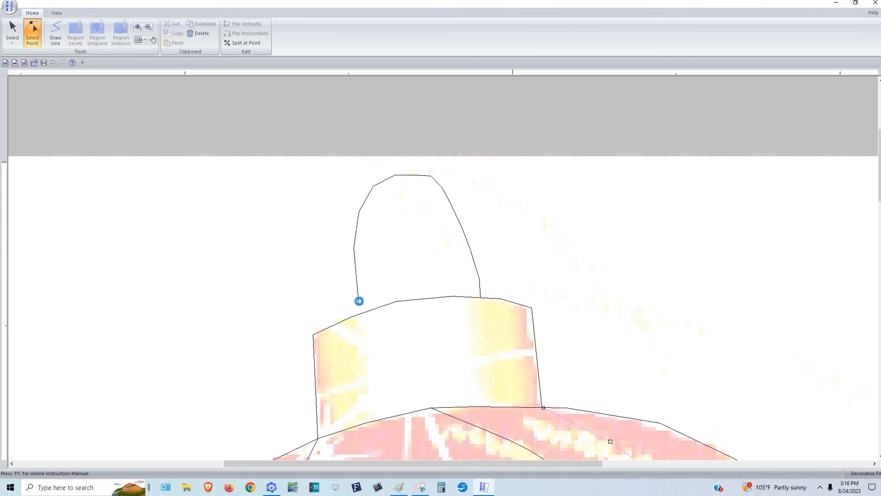
left_click(359, 306)
left_click(359, 311)
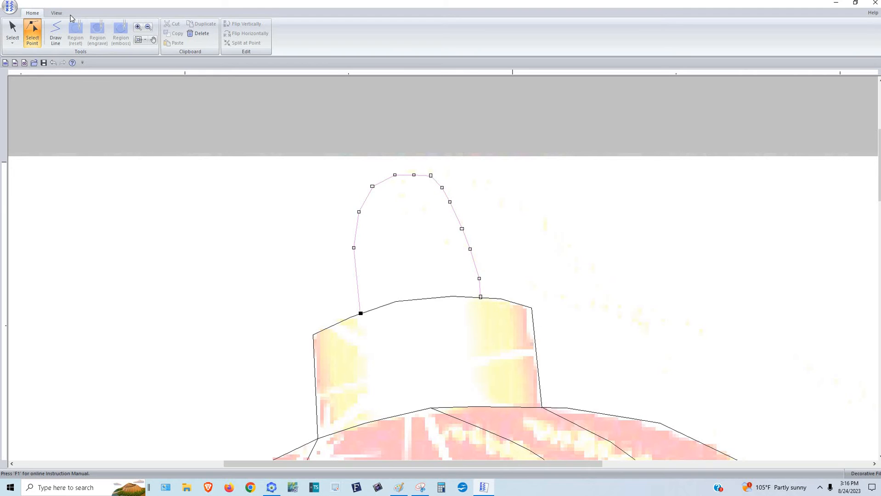
Step: Show the grid with axes and snap the hanger loop's left end and the nearby cap outline point to the same grid intersection
left_click(57, 13)
left_click(137, 25)
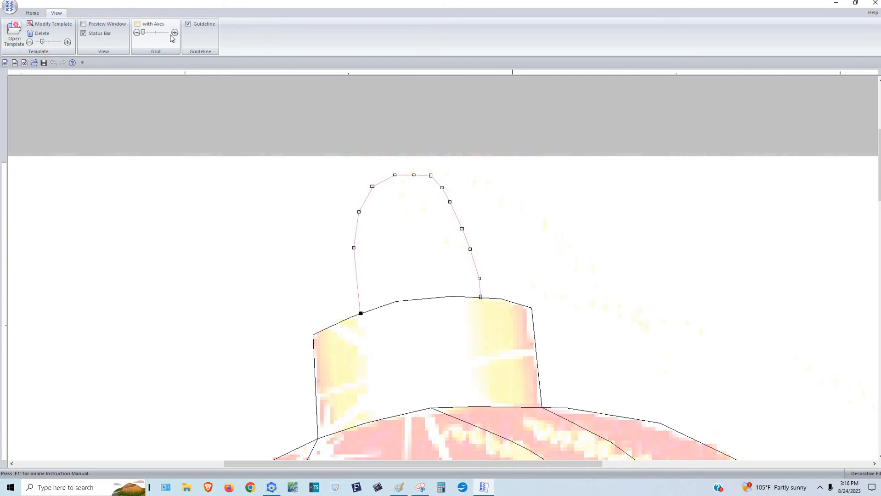
left_click(175, 32)
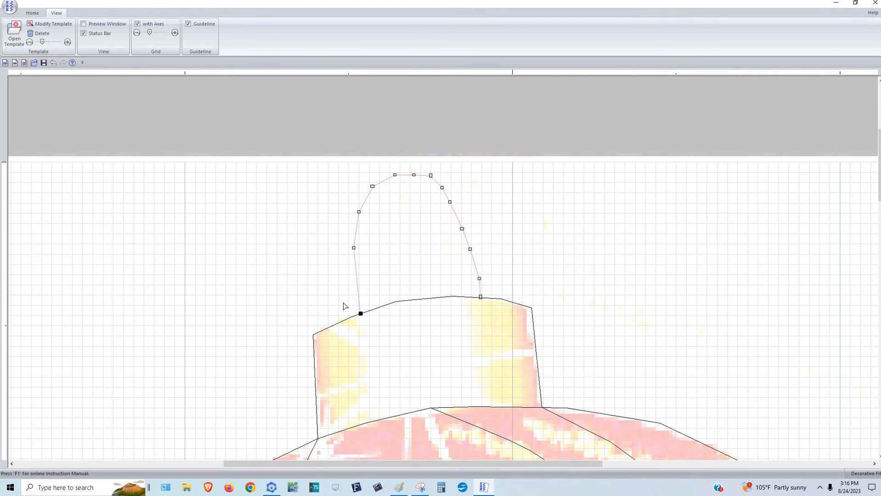
left_click_drag(360, 314, 360, 316)
left_click(351, 317)
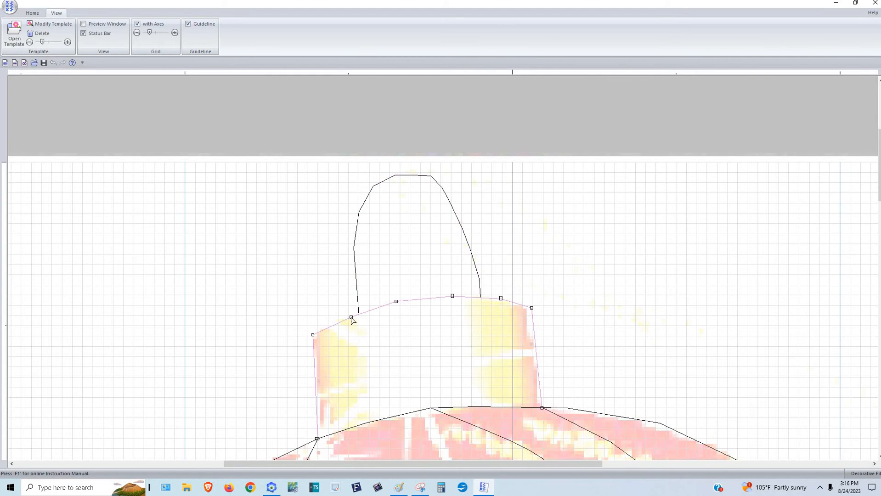
left_click(357, 315)
left_click_drag(366, 313, 366, 312)
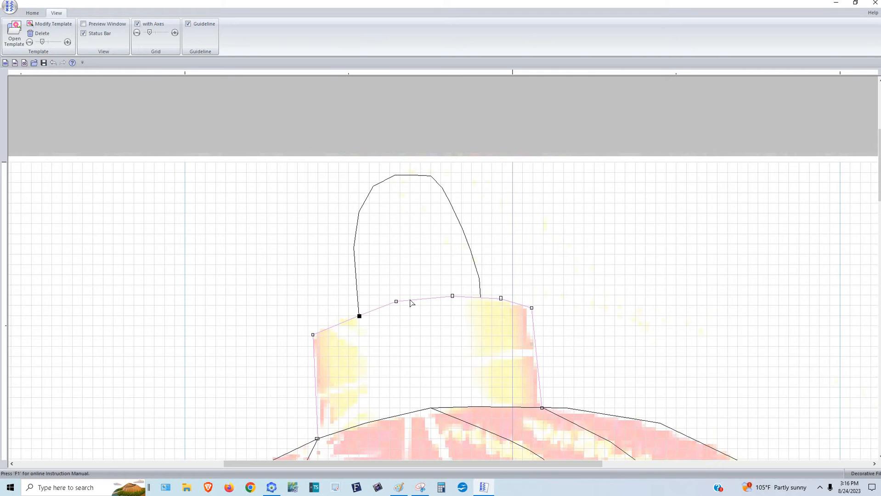
Step: Turn off the grid and reposition the points along the hanger loop's right side and peak to round out its curve
left_click(452, 206)
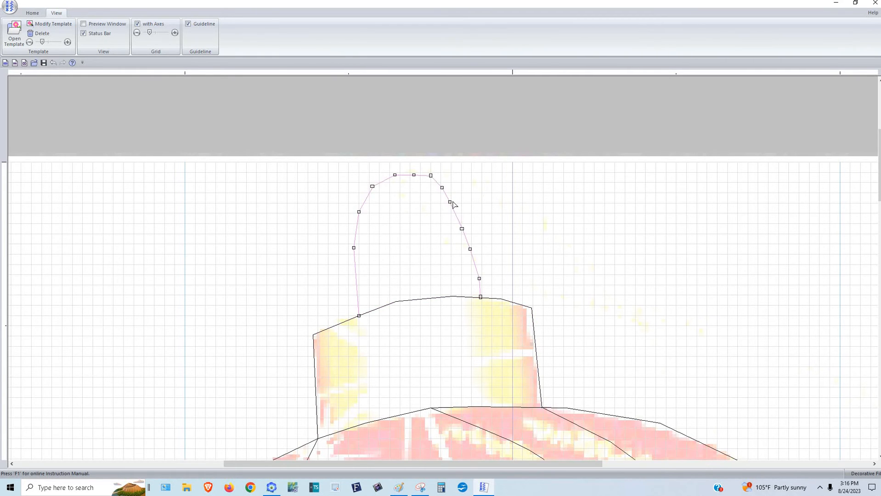
left_click(138, 25)
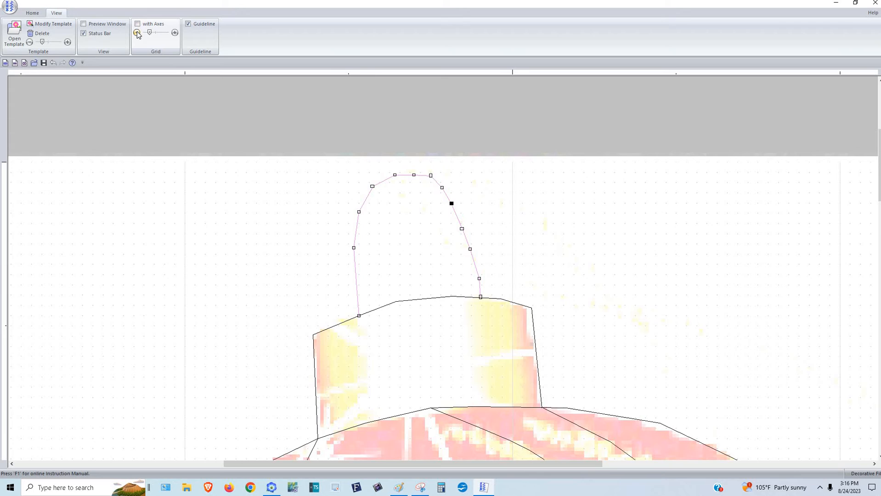
left_click(137, 33)
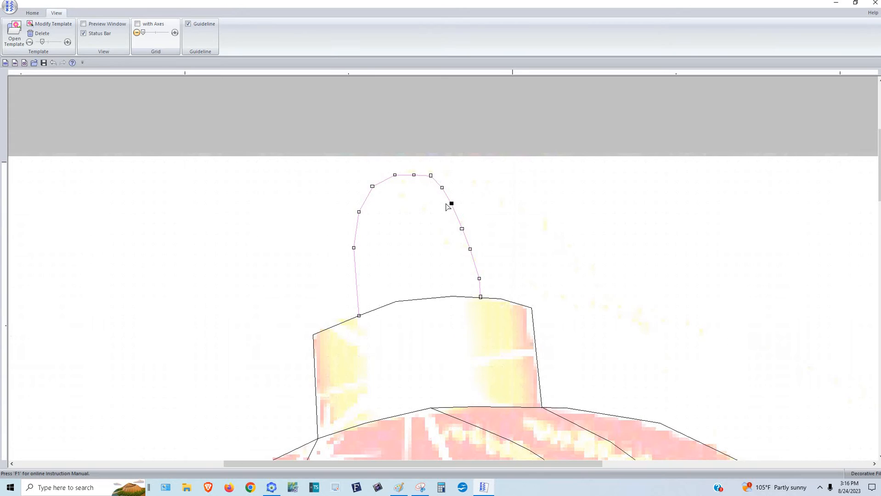
left_click_drag(452, 204, 457, 204)
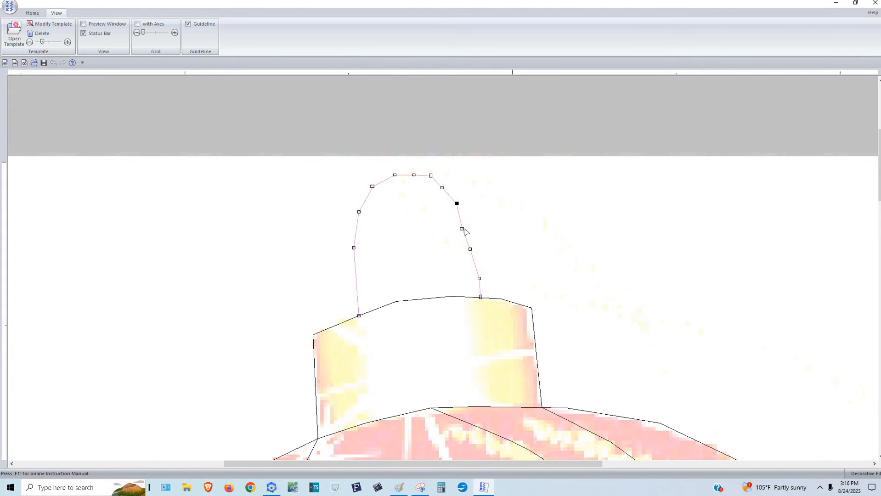
left_click(465, 228)
left_click(470, 249)
left_click(479, 278)
left_click_drag(444, 188, 449, 186)
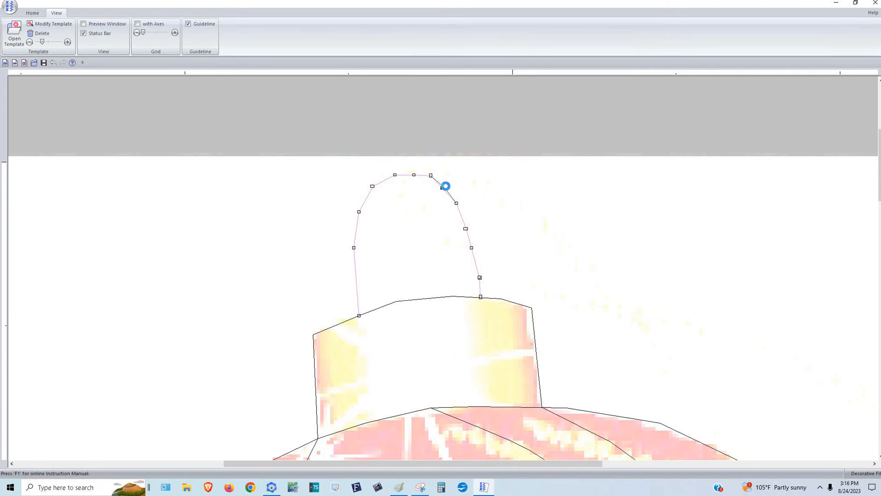
left_click(413, 175)
Step: Fine-tune the point on the cap's upper edge just right of the loop's left end and save the edited decorative fill pattern
left_click(397, 303)
left_click(397, 302)
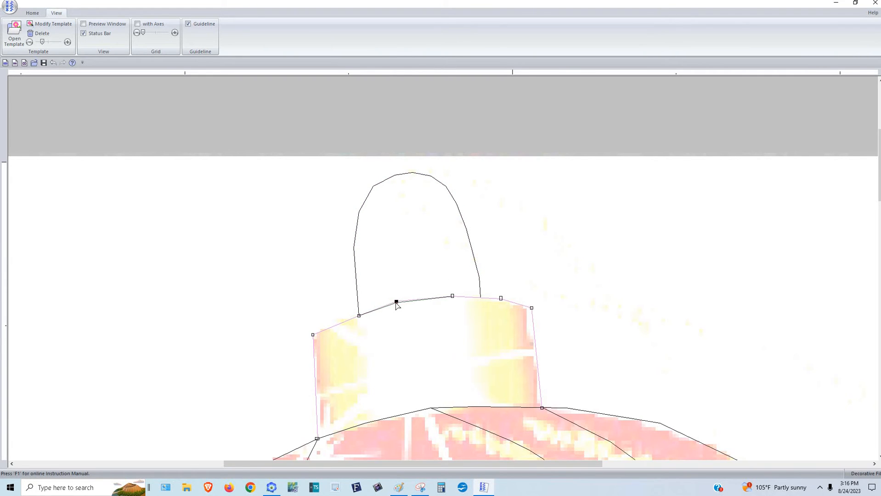
scroll(318, 357, "down", 2)
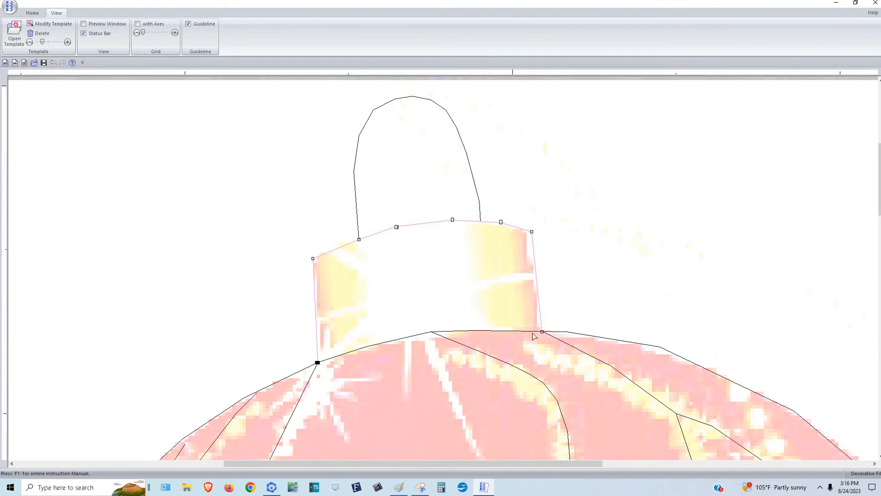
left_click(10, 7)
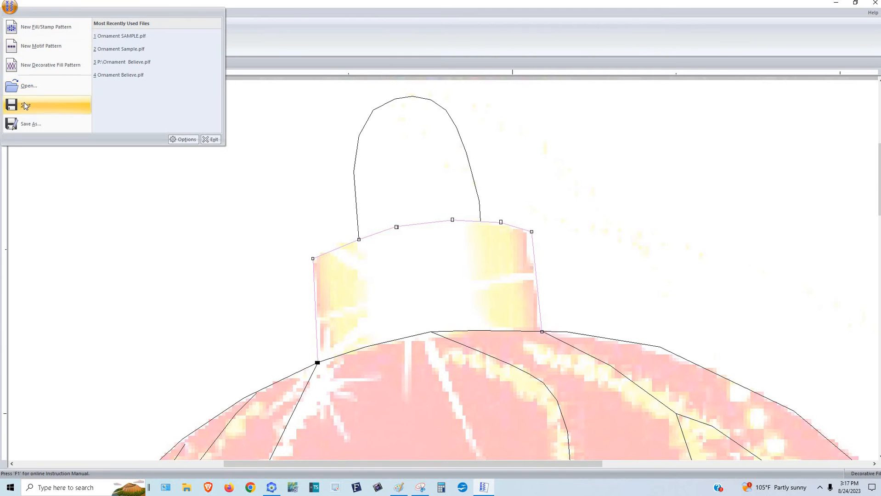
left_click(270, 138)
key("alt")
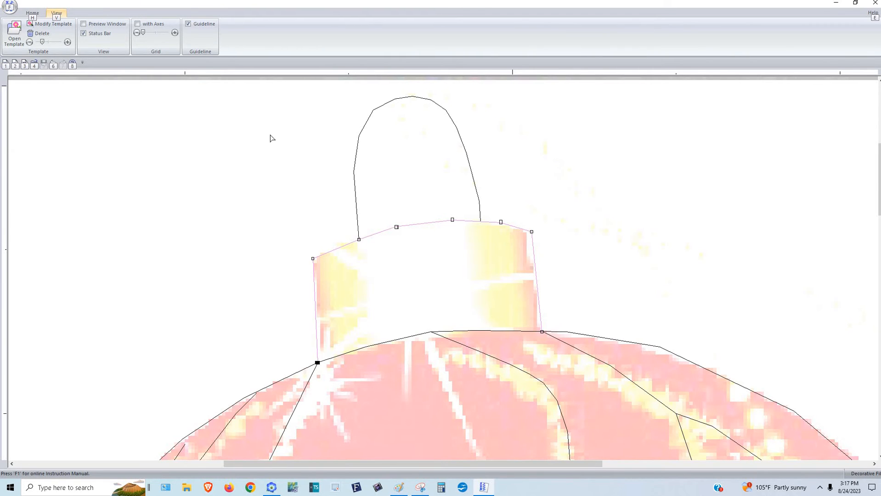
Step: Switch to the embroidery layout window and reapply the Ornament SAMPLE pattern as the square region's decorative fill
key("alt+Tab")
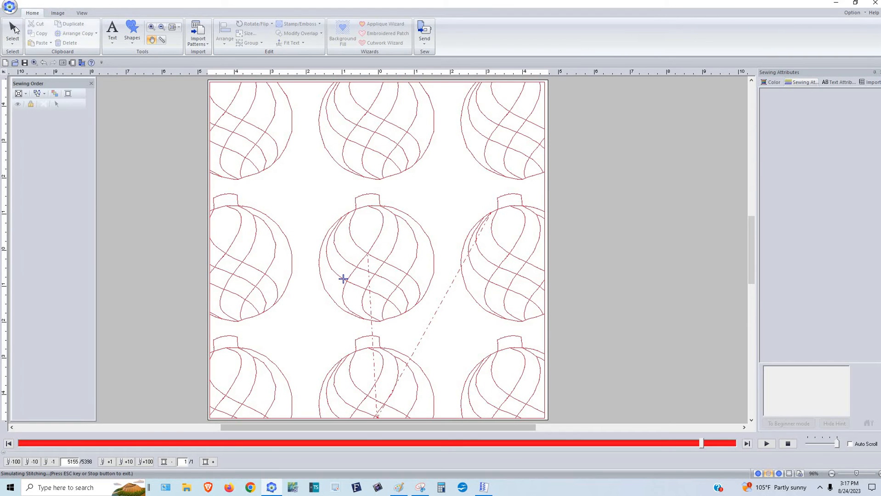
left_click(14, 30)
left_click(365, 132)
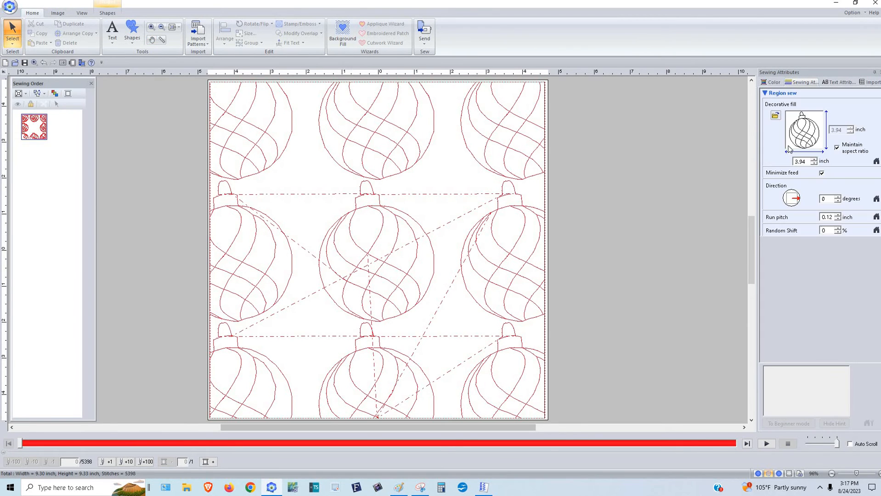
left_click(776, 116)
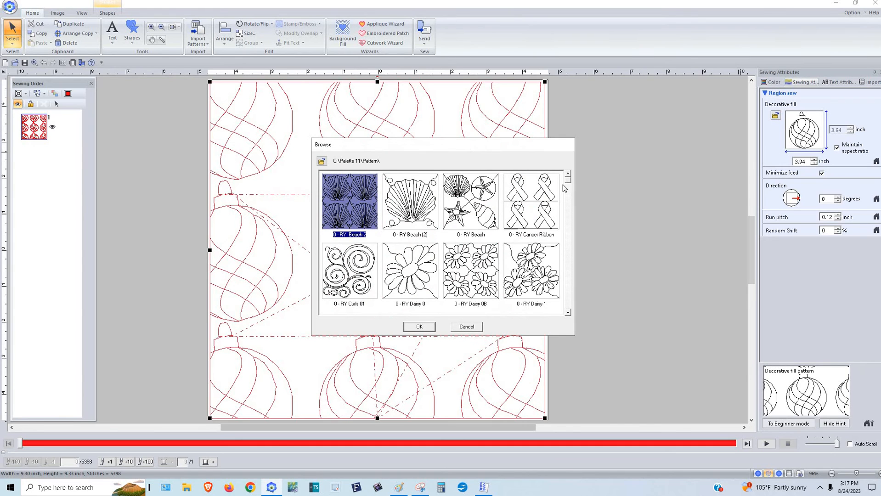
left_click_drag(568, 180, 561, 312)
left_click(477, 276)
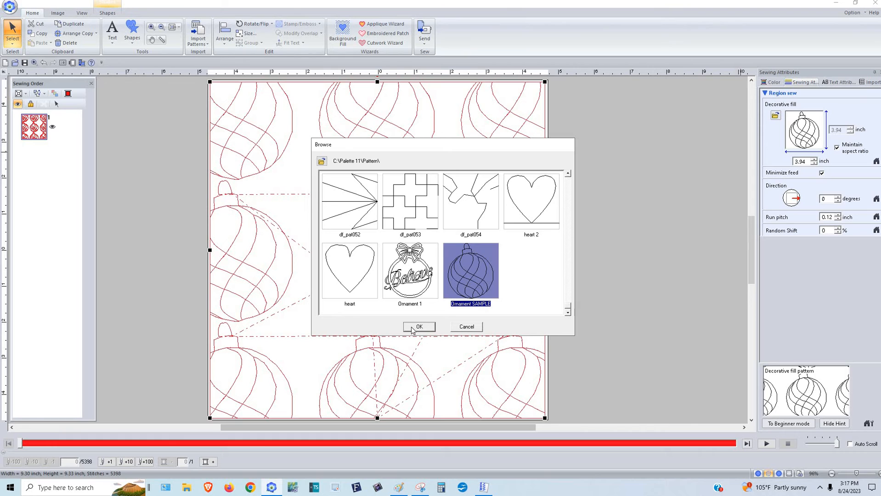
left_click(420, 326)
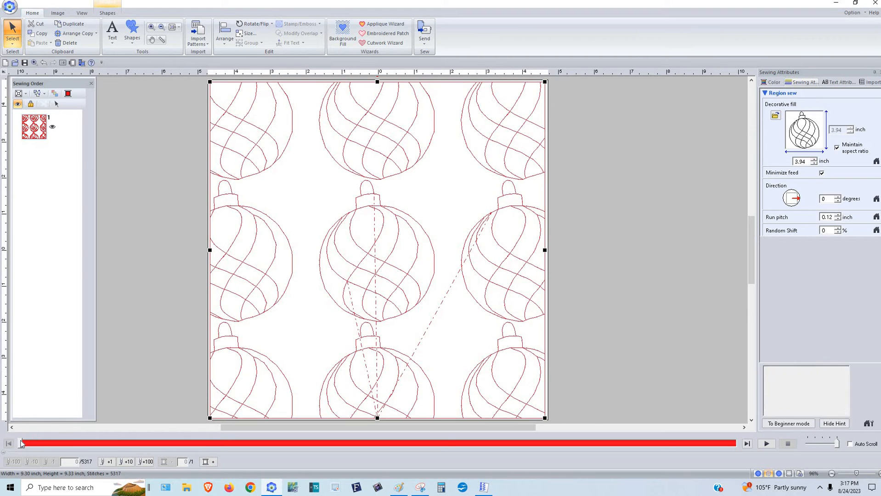
Step: Step through the stitch simulation of the ornament fill to examine its sewing order and jumps
left_click_drag(22, 442, 111, 445)
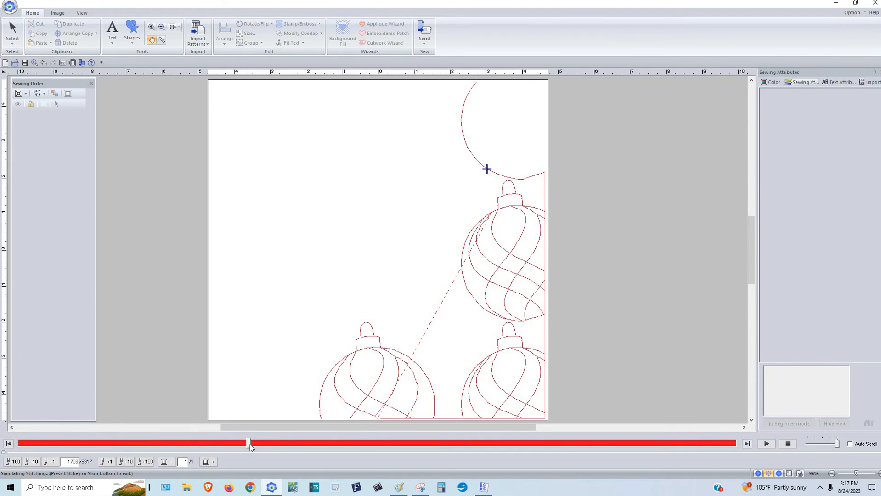
left_click_drag(249, 443, 432, 445)
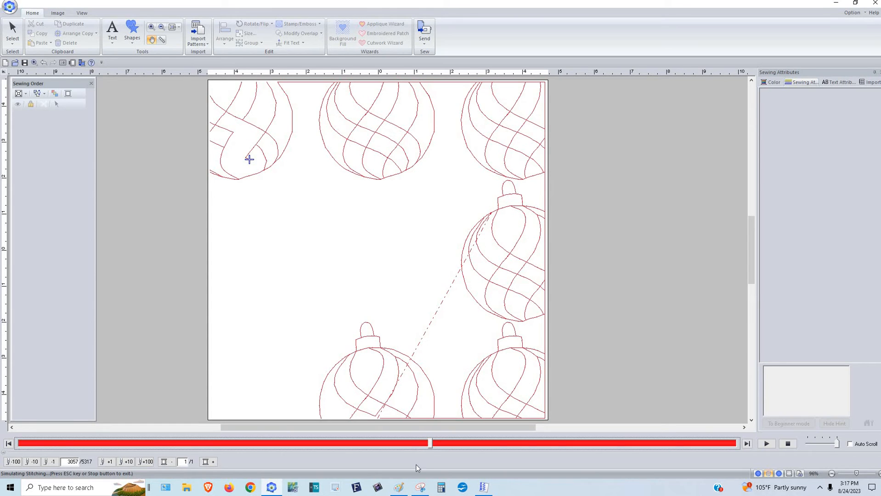
left_click_drag(437, 444, 625, 449)
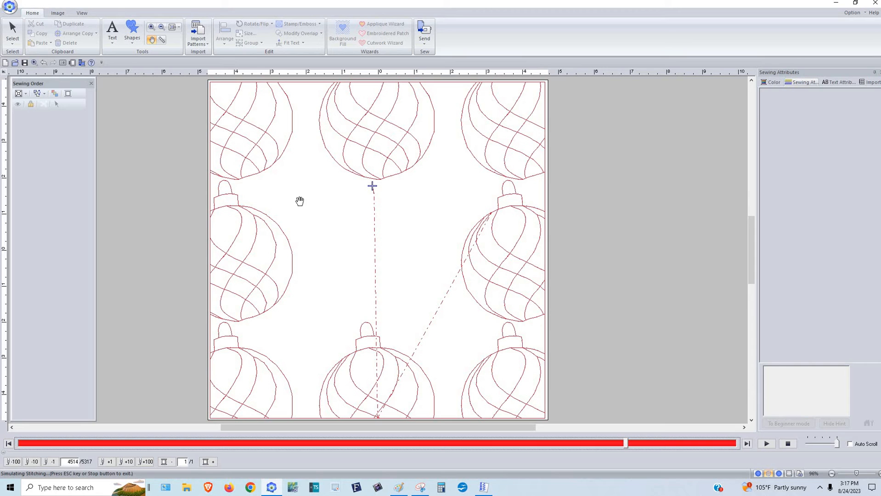
Step: Switch back to the pattern editor, fit the whole ornament in view and fade out the background template image completely
key("alt+Tab")
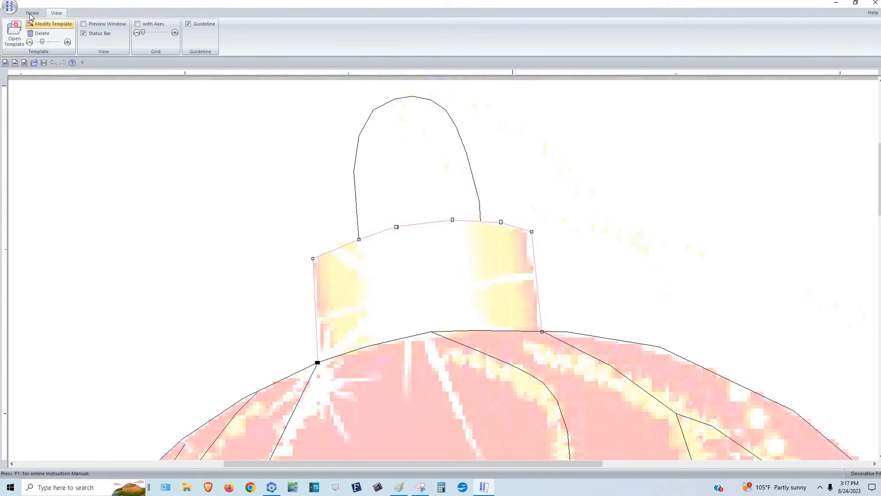
left_click(53, 26)
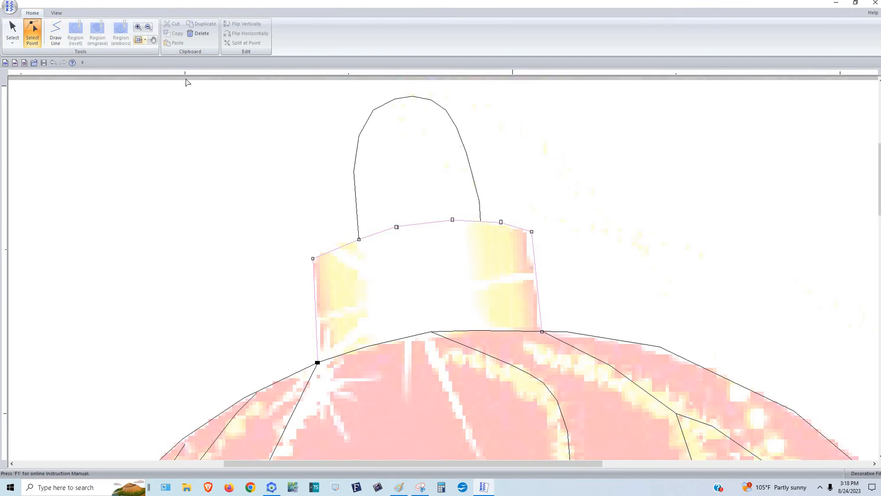
left_click(139, 39)
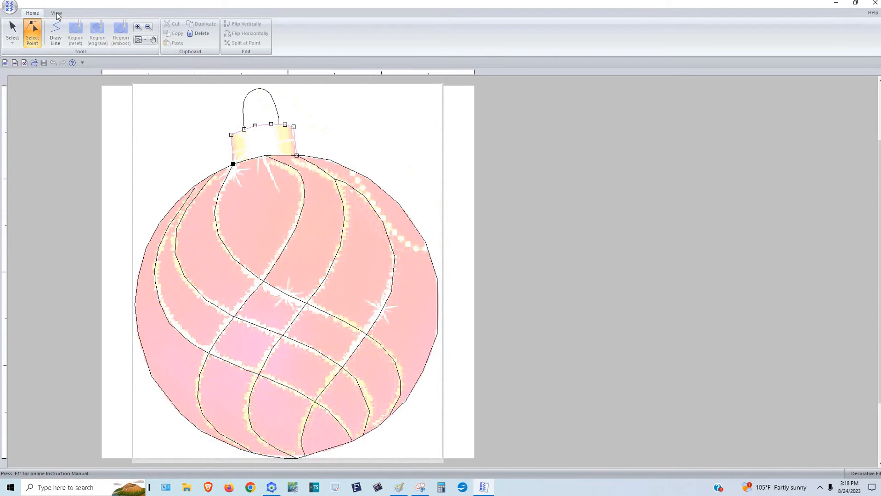
left_click(57, 13)
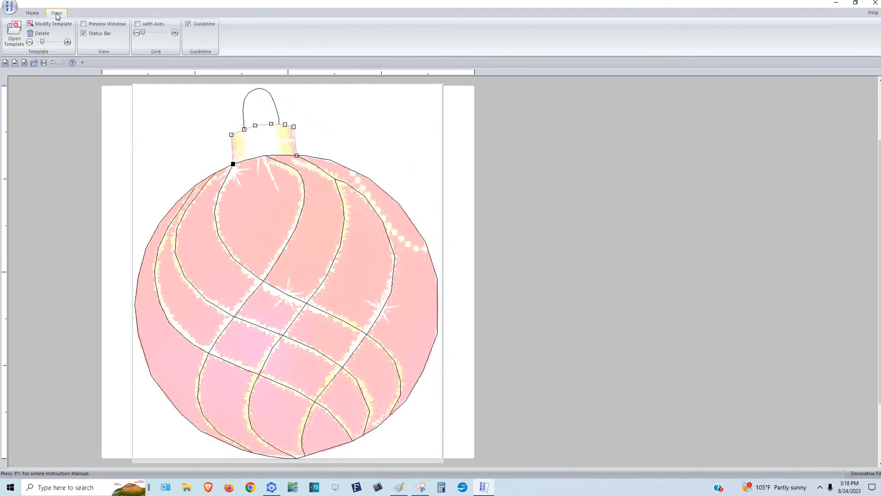
left_click(30, 42)
left_click(30, 42)
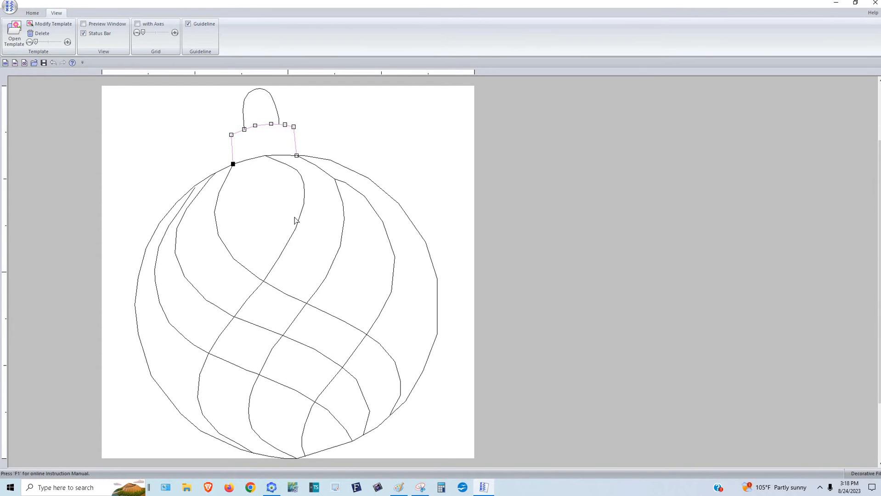
Step: Select all the ornament's lines and stretch them upward so the hanger loop touches the page's top edge
left_click(36, 14)
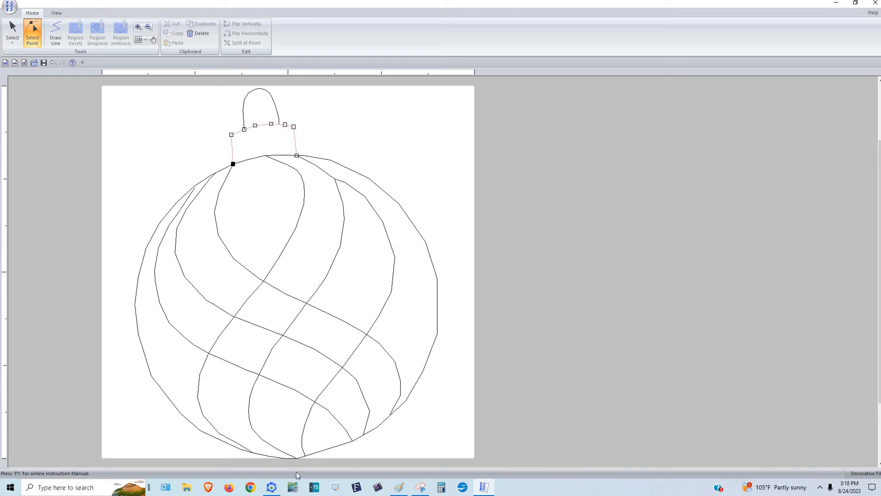
left_click(12, 29)
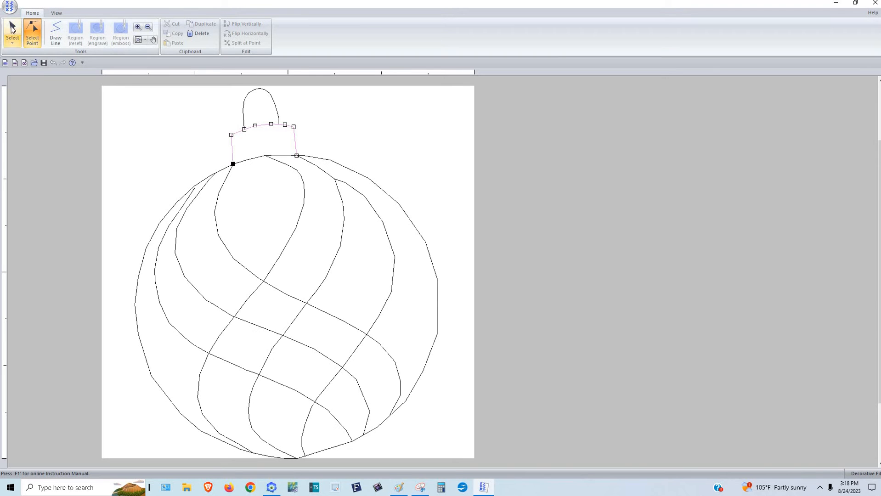
left_click(135, 89)
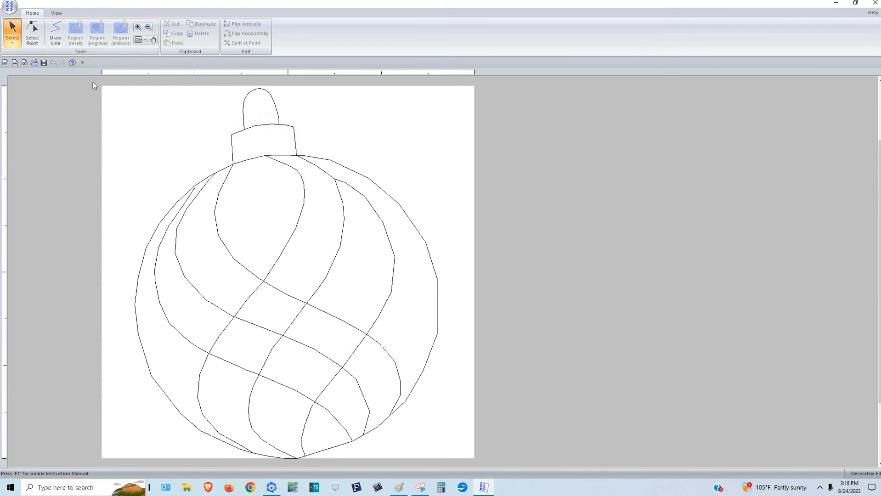
left_click_drag(96, 80, 459, 459)
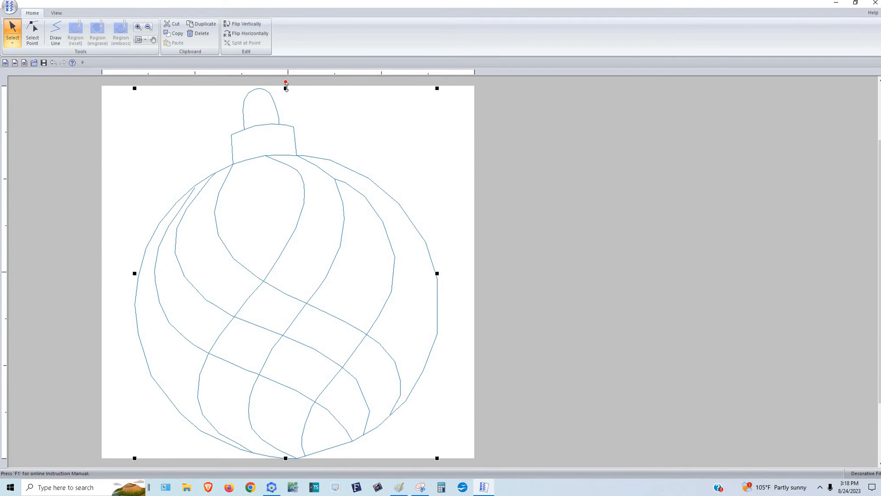
left_click_drag(286, 87, 286, 85)
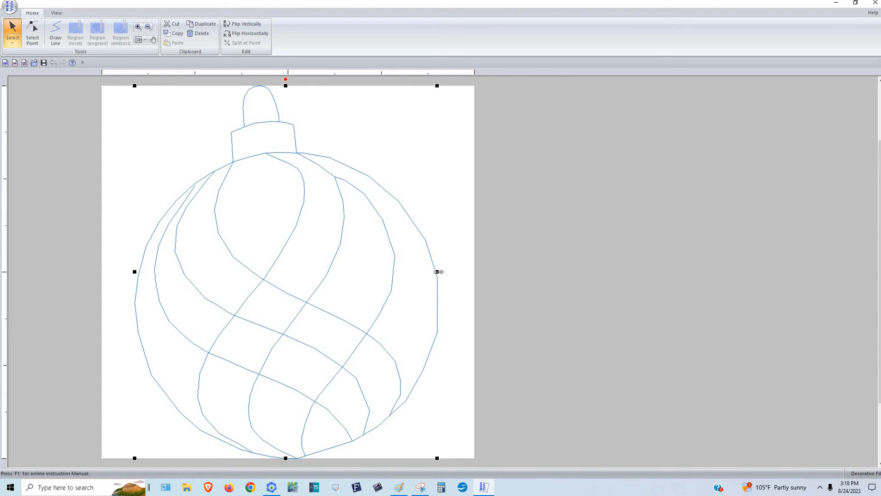
Step: Place guidelines through the page's horizontal and vertical centres, plus a horizontal one a quarter of the way down
left_click(4, 271)
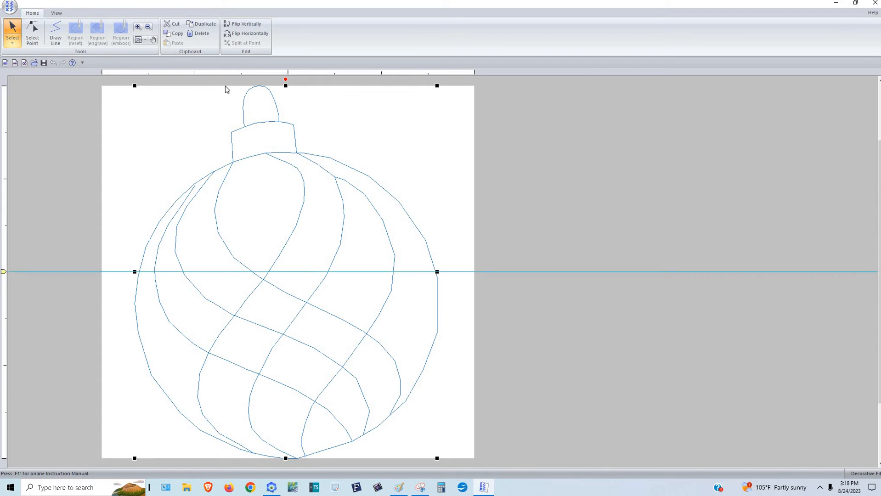
left_click(288, 73)
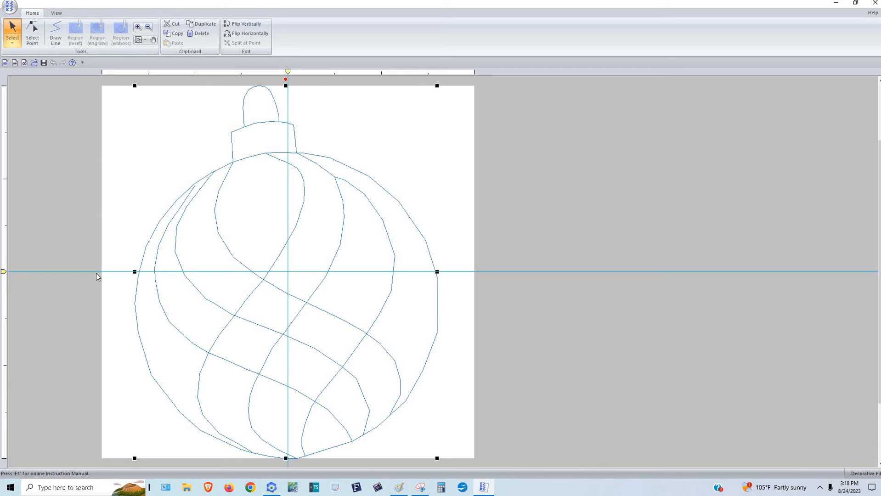
left_click(6, 180)
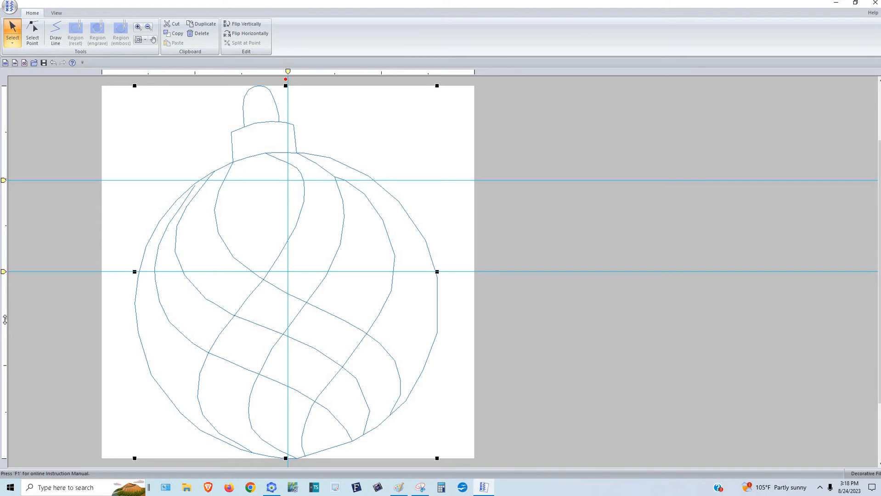
Step: Add three extra horizontal guidelines around the ornament's middle and remove them again
left_click(5, 319)
left_click(6, 299)
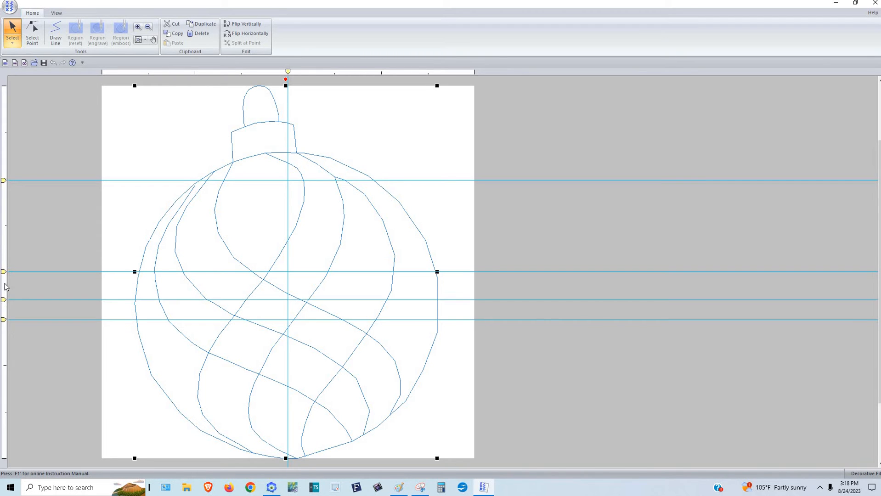
left_click(4, 256)
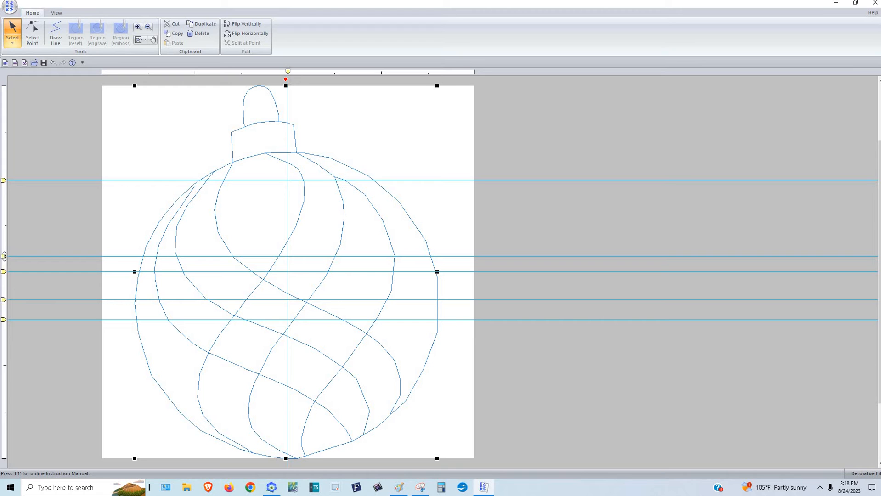
mouse_move(1, 273)
left_mouse_down()
mouse_move(2, 321)
mouse_move(116, 318)
left_mouse_up()
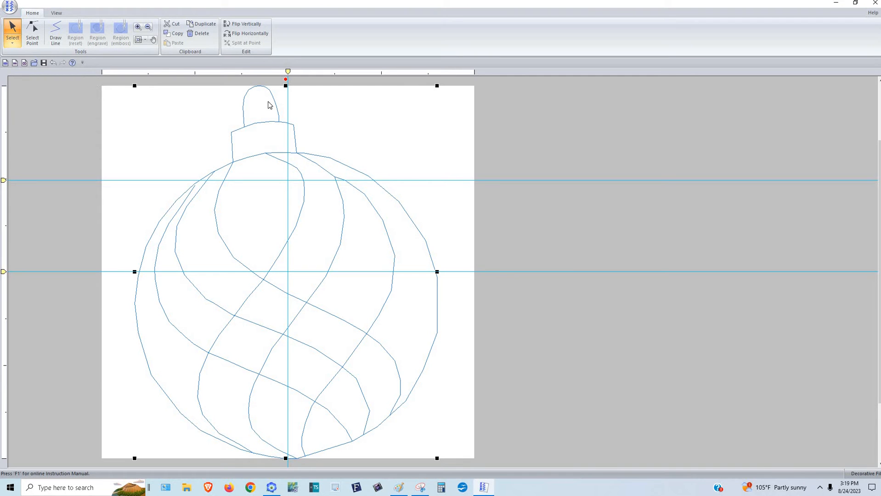
Step: Save the stretched ornament pattern and switch to the embroidery layout window
left_click(10, 8)
left_click(308, 163)
key("alt+Tab")
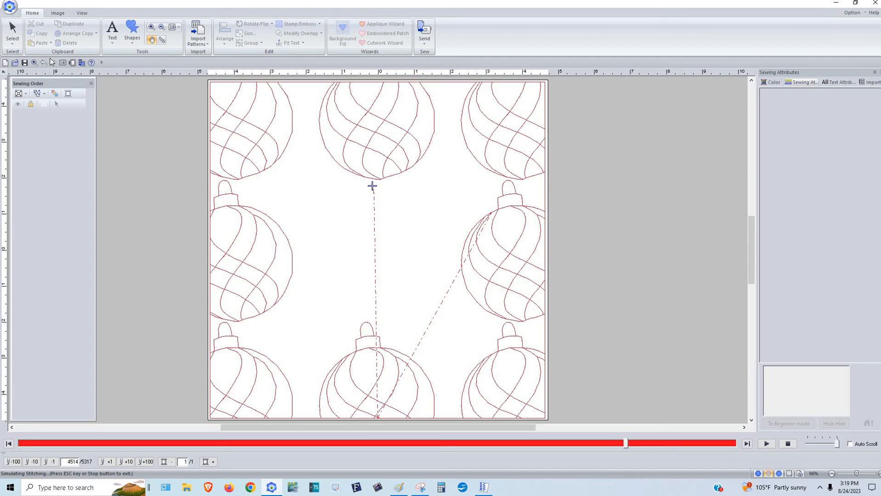
Step: Reload the saved Ornament SAMPLE pattern as the square region's decorative fill and run through its stitch simulation
left_click(13, 33)
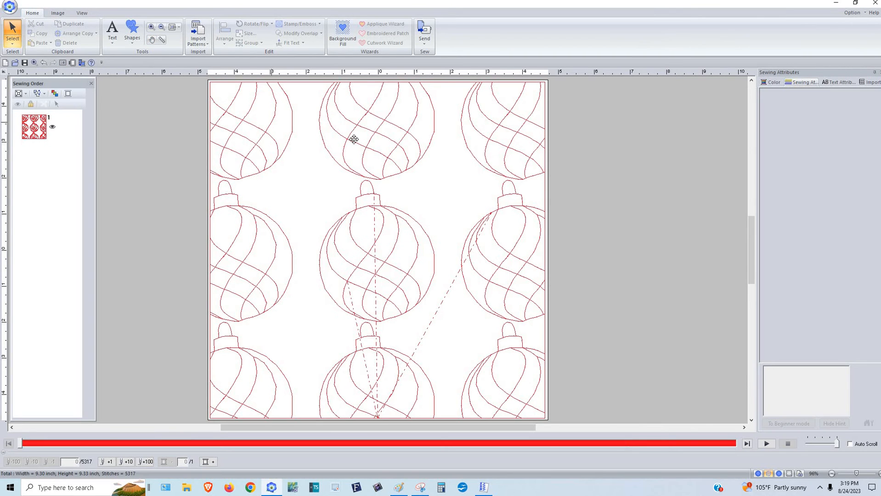
left_click(542, 130)
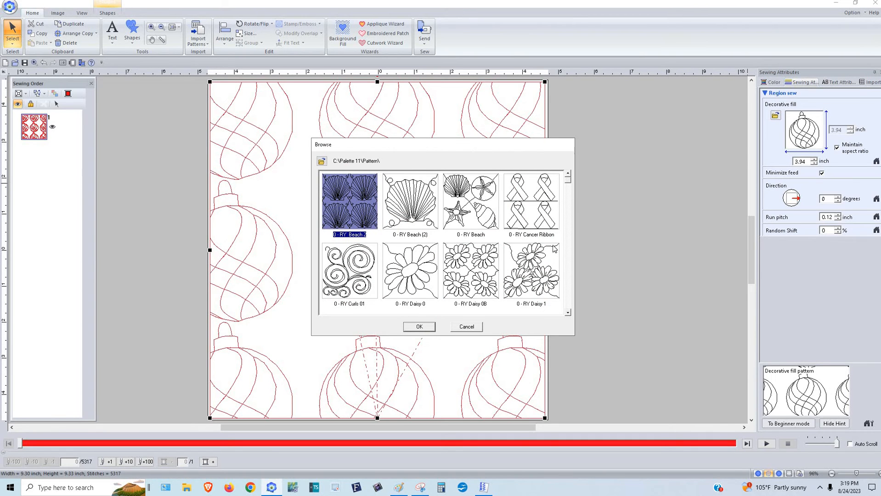
left_click(568, 304)
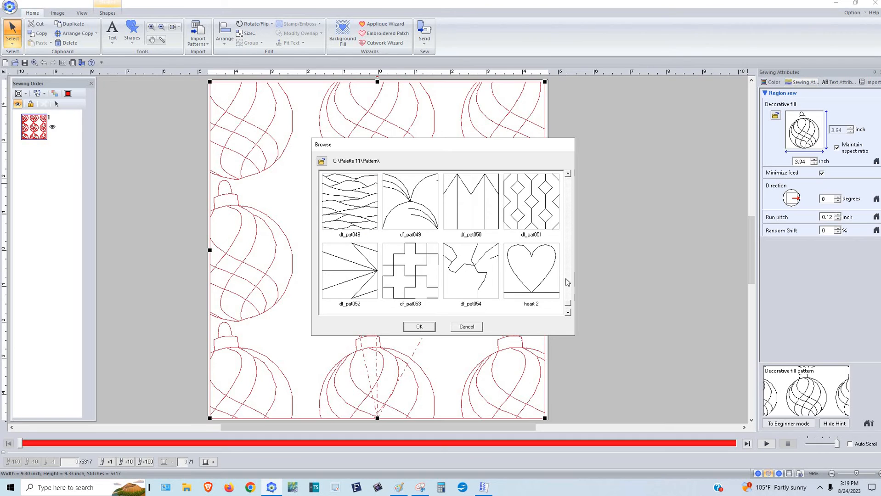
left_click(568, 312)
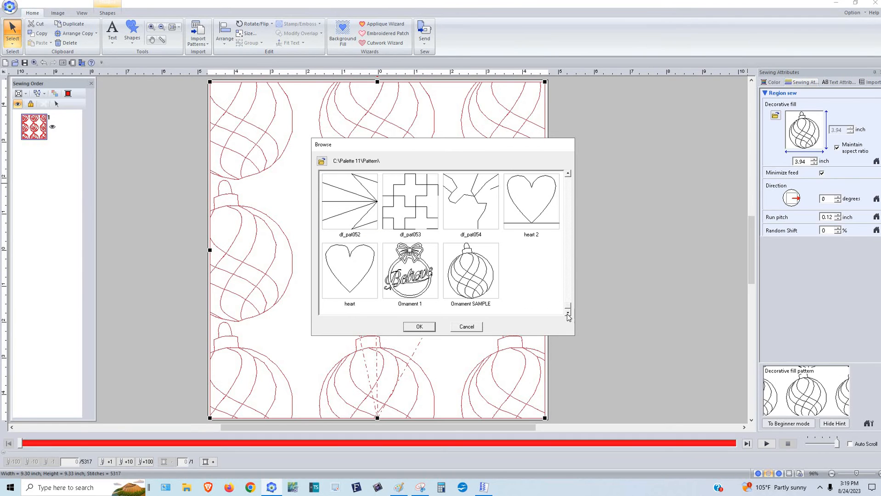
left_click(568, 174)
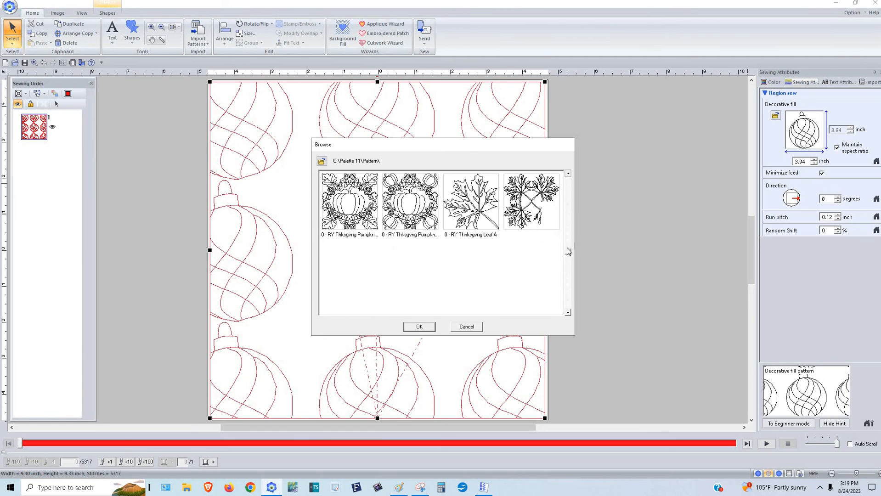
scroll(456, 280, "down", 5)
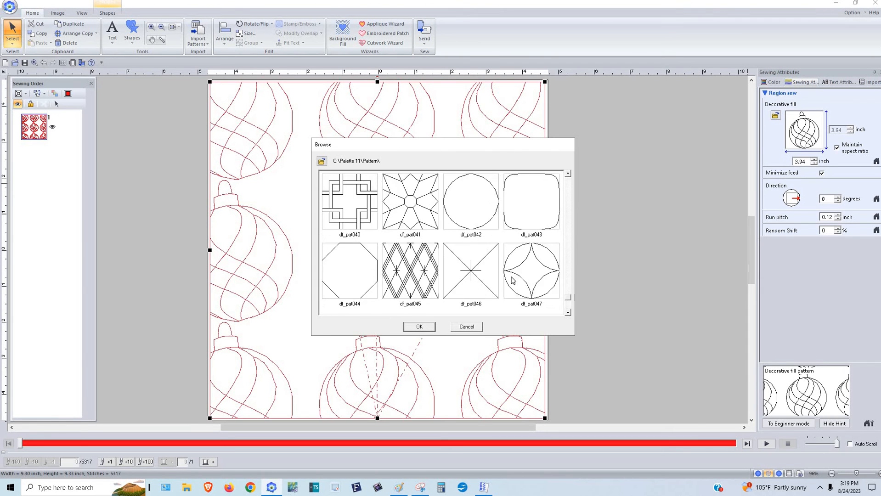
left_click(418, 326)
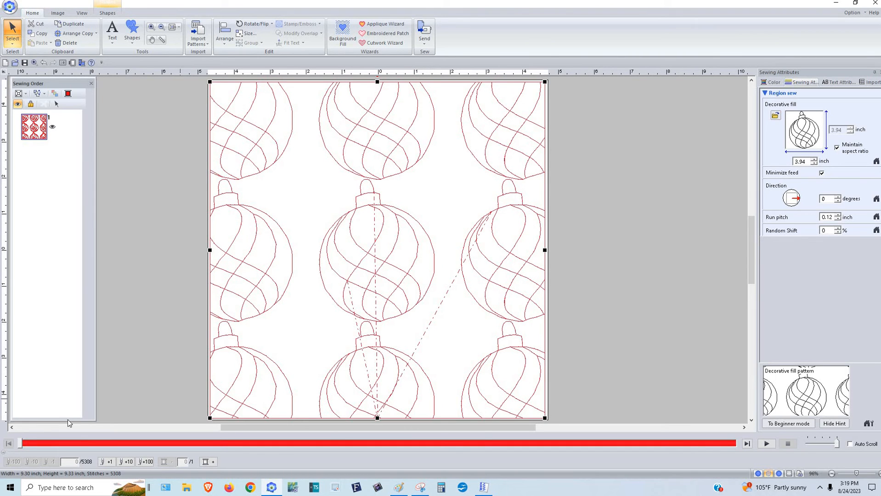
mouse_move(20, 443)
left_mouse_down()
mouse_move(346, 433)
mouse_move(468, 446)
mouse_move(635, 445)
left_mouse_up()
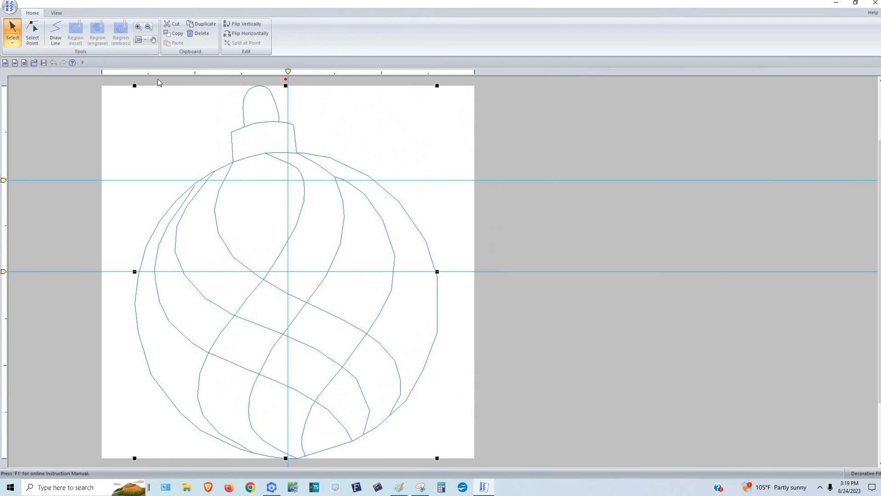
Step: Select the entire ornament drawing and scale it down slightly within the page
left_click(113, 80)
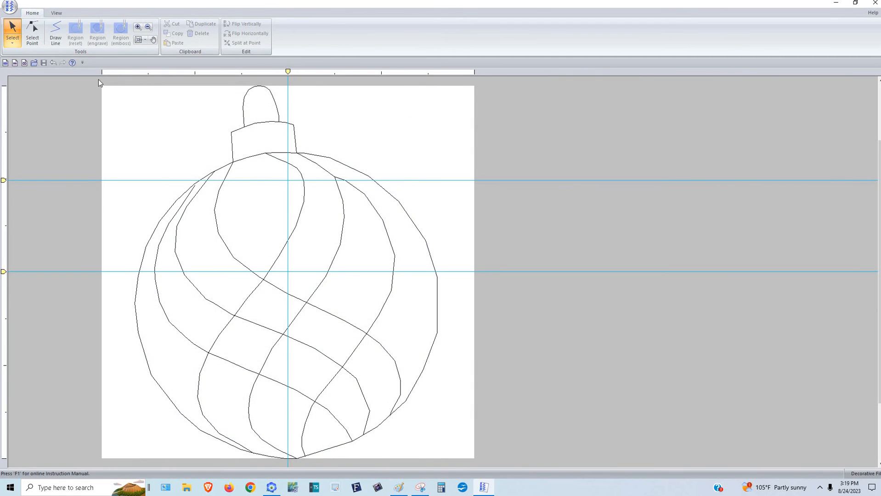
left_click_drag(381, 133, 447, 463)
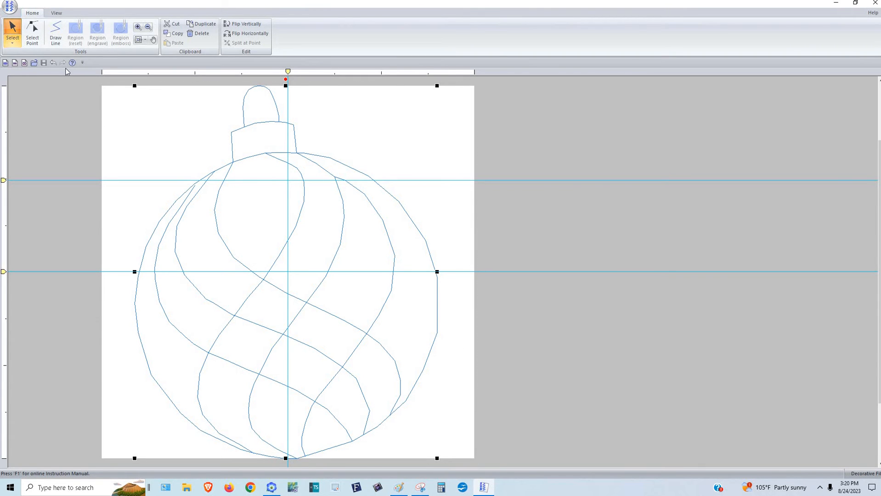
left_click(86, 80)
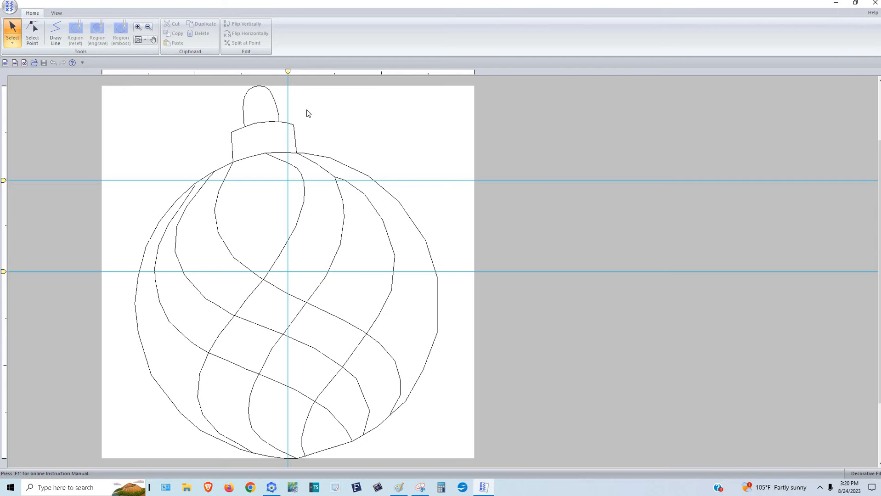
left_click_drag(456, 225, 433, 455)
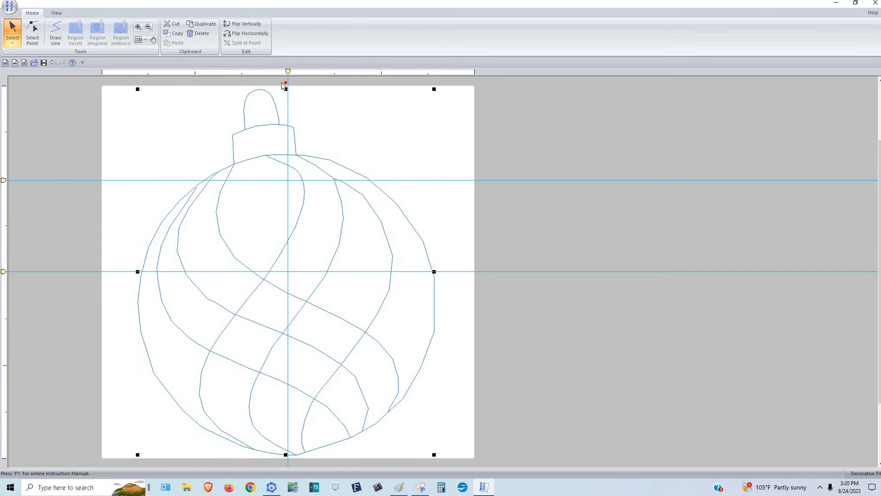
Step: Rotate the ornament slightly clockwise and stretch it vertically to meet the page's upper and lower edges
mouse_move(285, 81)
left_mouse_down()
mouse_move(295, 82)
mouse_move(288, 83)
left_mouse_up()
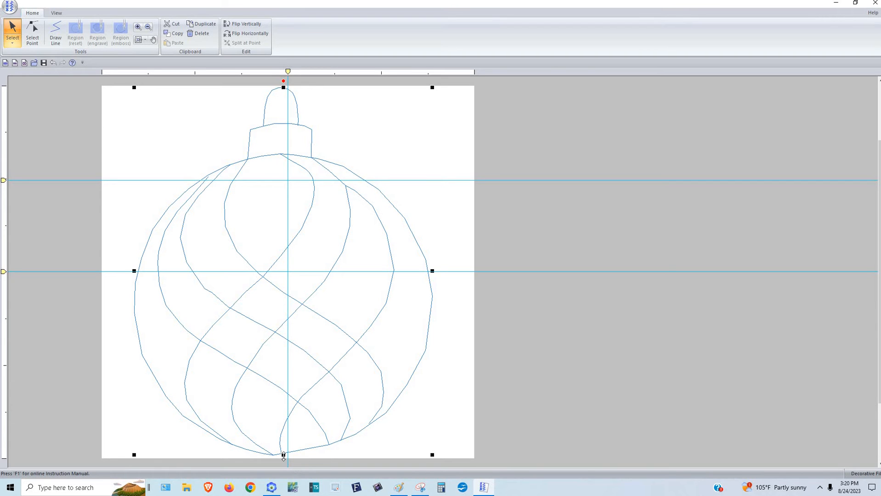
left_click_drag(283, 461, 284, 460)
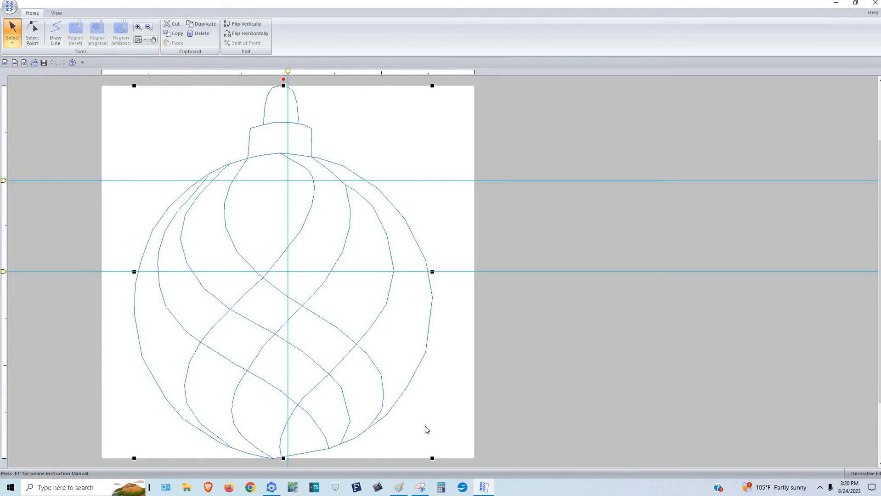
left_click(279, 459)
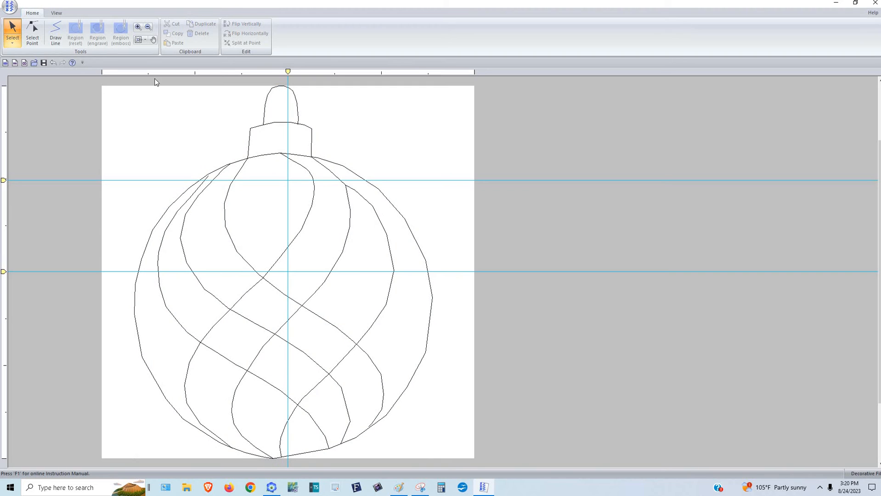
Step: Add a point to the ornament's outline just beside its lowest point and move it down onto the page's lower edge
left_click(138, 26)
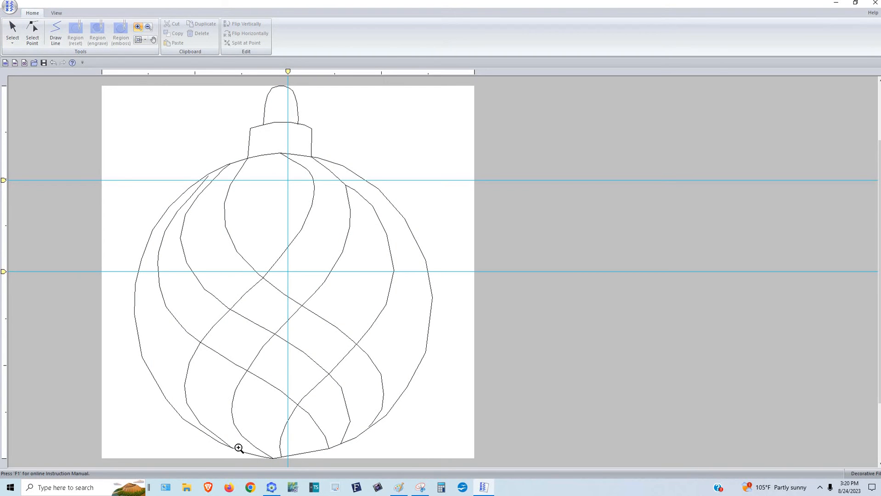
left_click(266, 455)
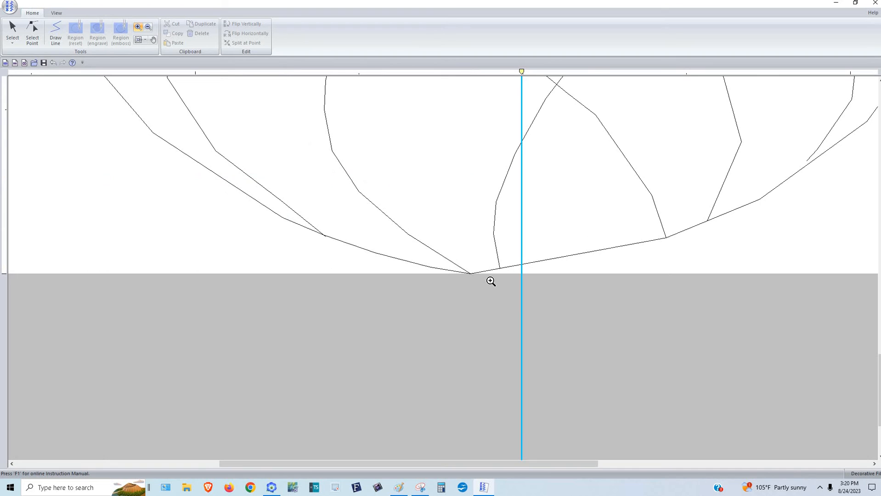
left_click(35, 28)
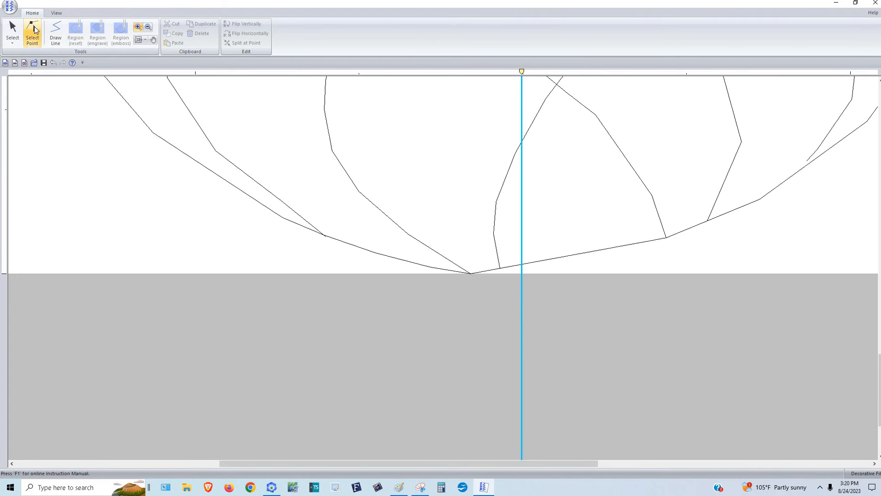
left_click(35, 30)
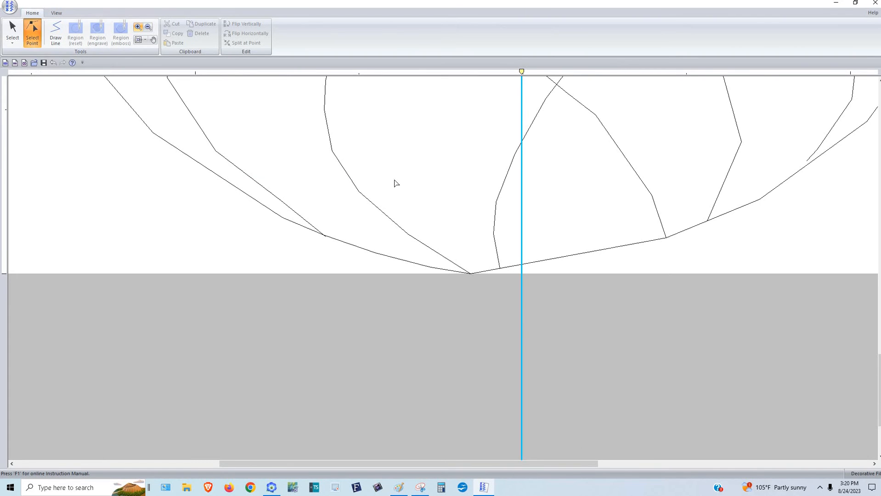
left_click(485, 274)
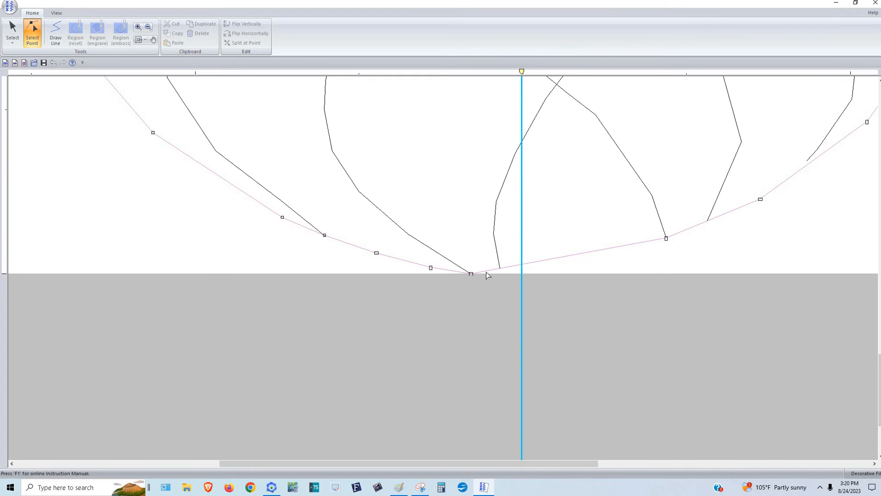
left_click(487, 273)
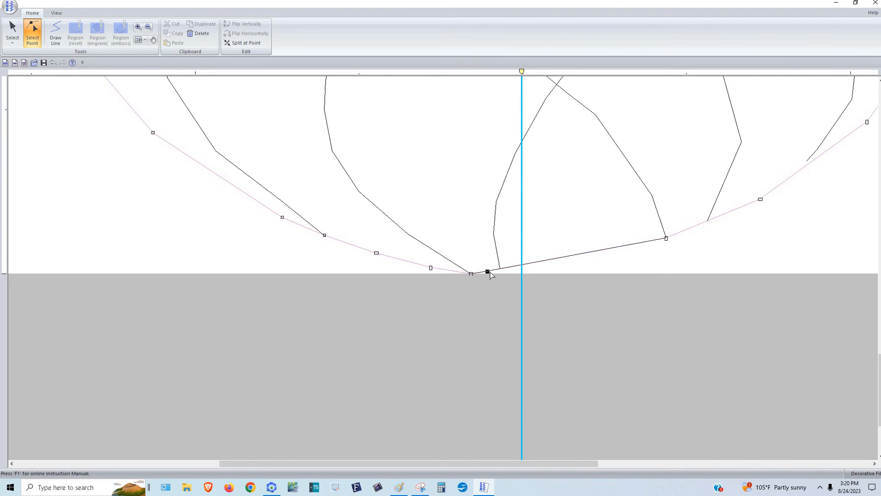
left_click_drag(499, 271, 502, 273)
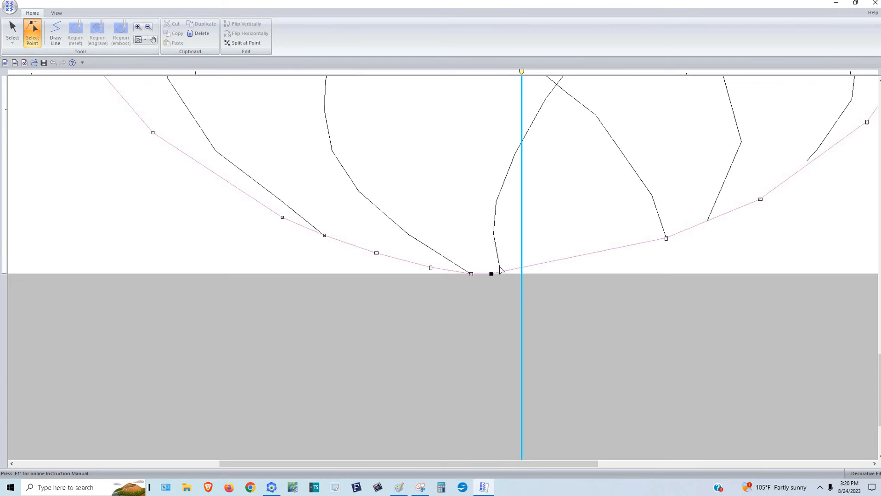
Step: Move the nearby inner curve's lower end onto the outline and add an outline point where they meet
left_click(500, 271)
left_click(500, 270)
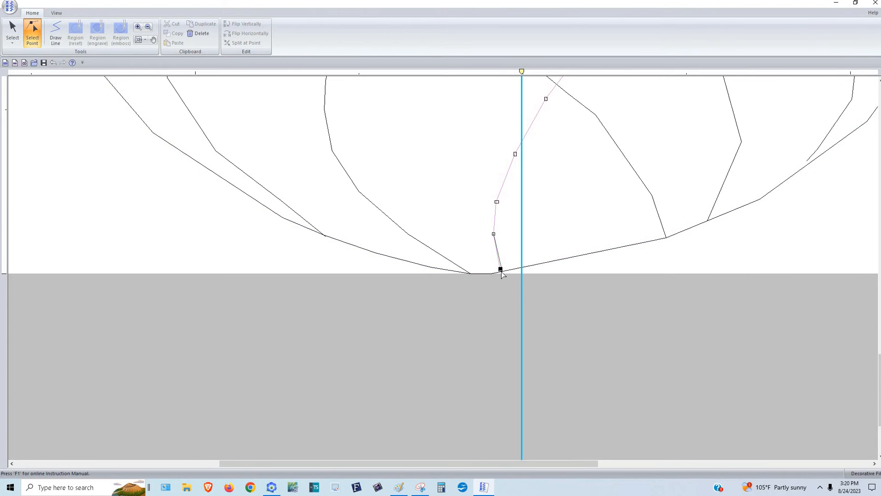
left_click_drag(501, 270, 502, 270)
left_click(503, 274)
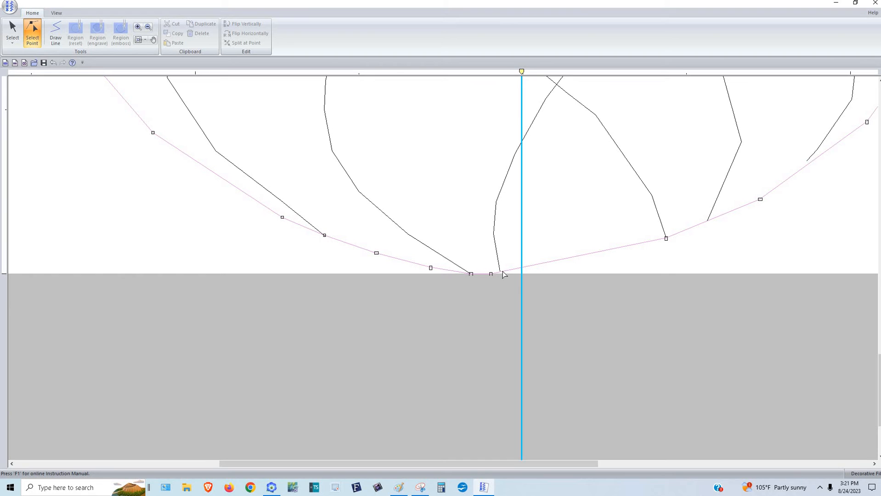
left_click(500, 272)
Step: Add a point to each of the two lower-left inner curves and shift it slightly to smooth the bend
left_click(247, 178)
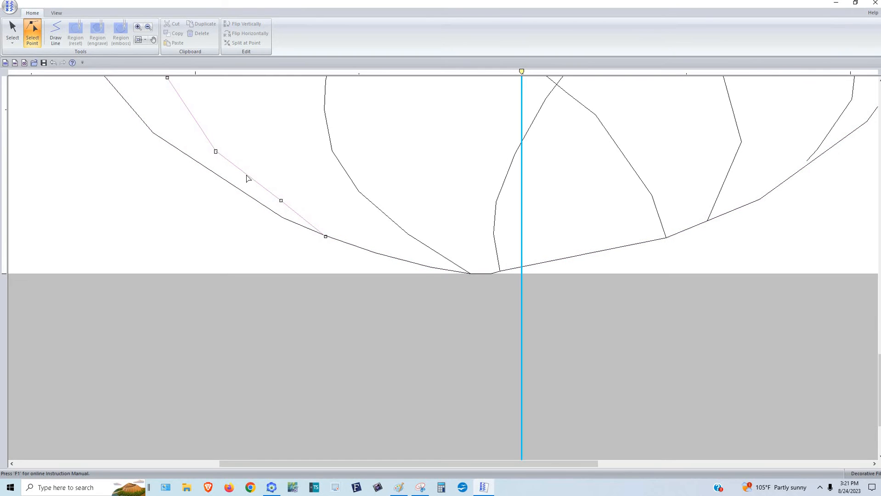
left_click(246, 177)
left_click_drag(244, 176, 244, 178)
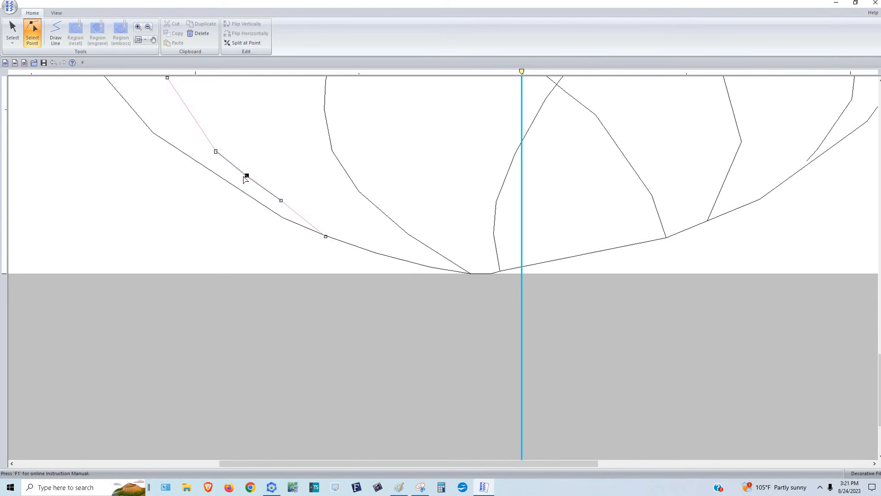
left_click(345, 176)
left_click(344, 175)
left_click_drag(344, 177, 343, 176)
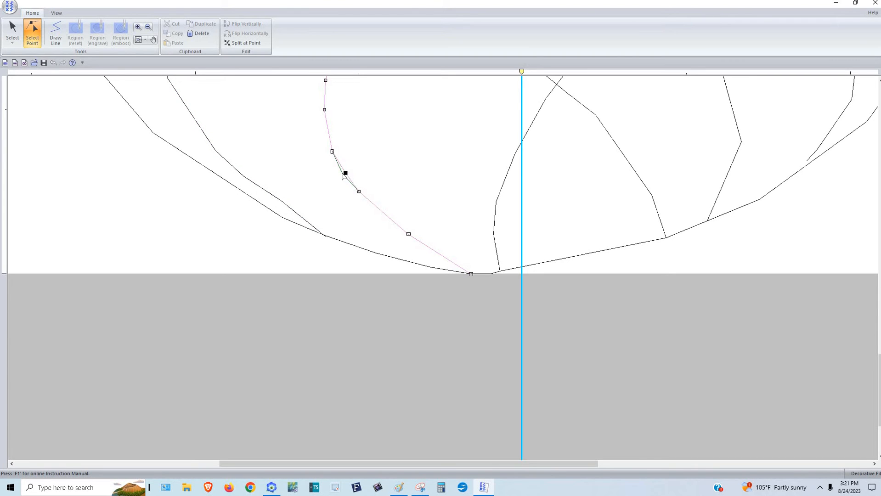
Step: Add a point to the ornament's lower-left outline and nudge it and the next point outward to round the edge
left_click(199, 164)
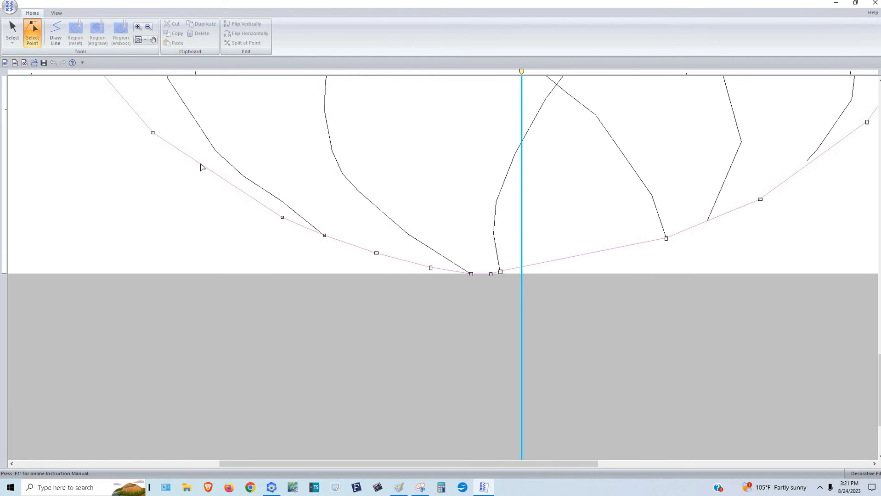
left_click(202, 164)
left_click_drag(202, 164, 198, 168)
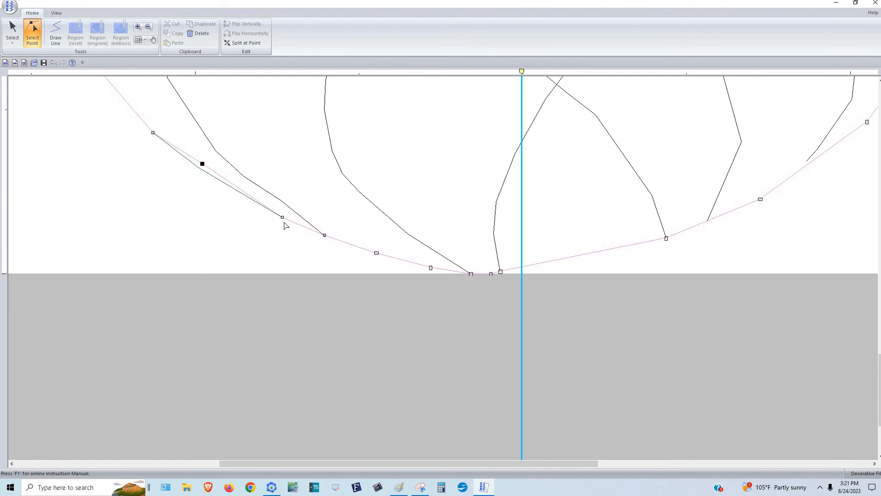
left_click_drag(279, 218, 280, 219)
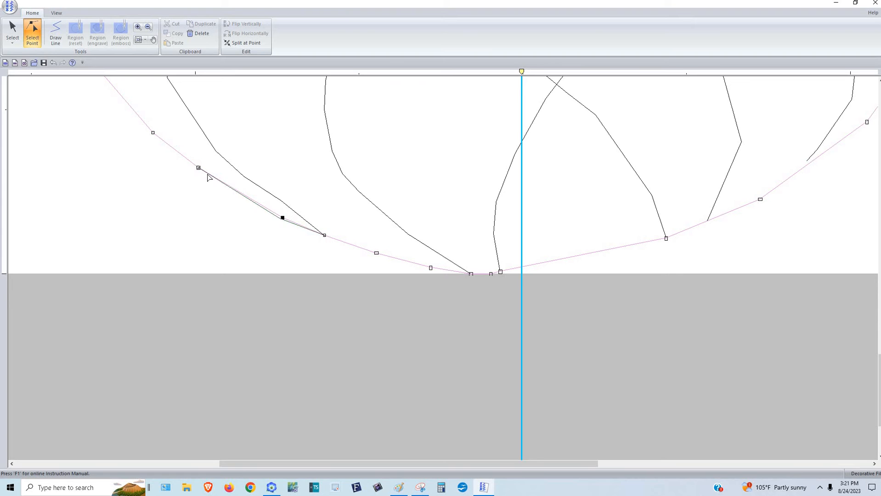
Step: Save the edited ornament pattern and switch to the Layout & Editing window
left_click(10, 6)
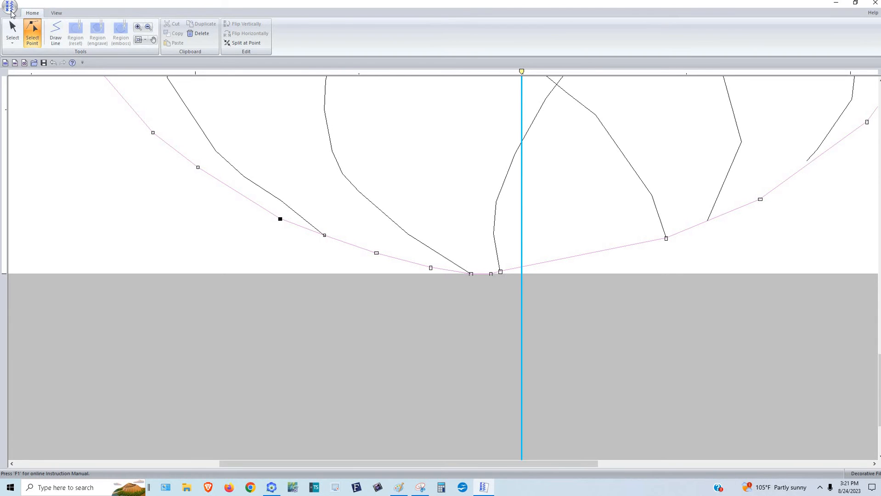
key("alt+Tab")
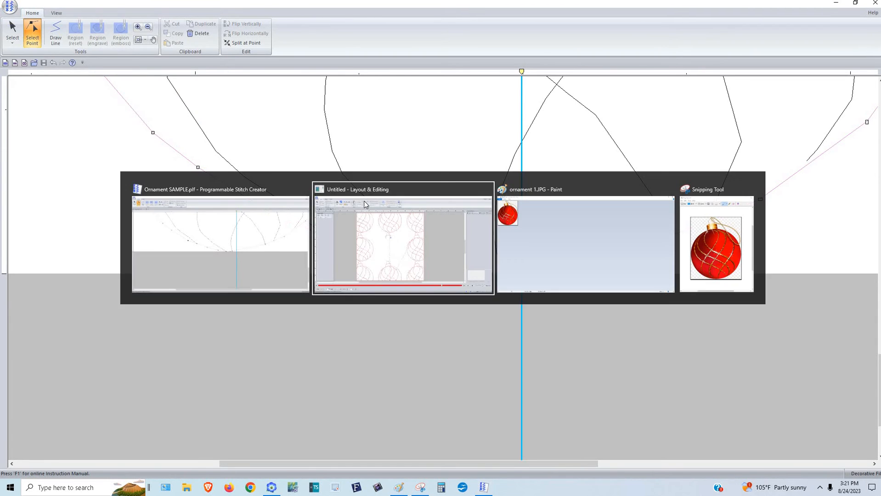
left_click(394, 206)
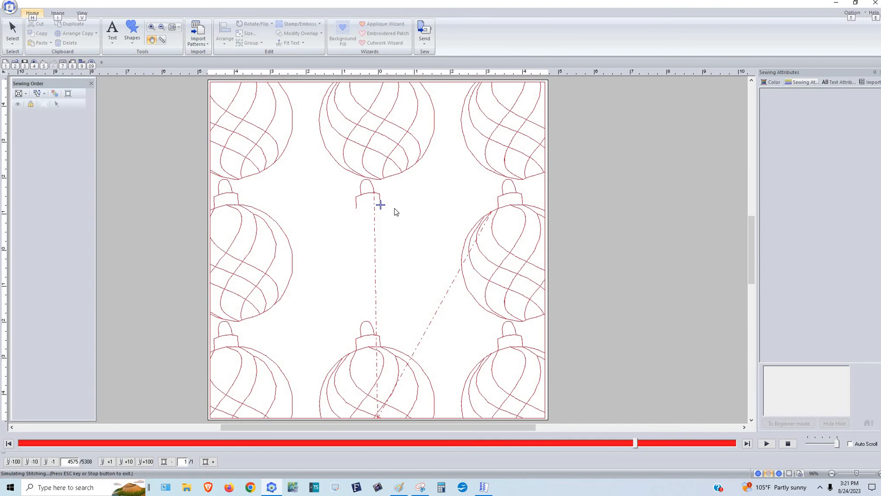
key("alt+Tab")
key("Tab")
key("Tab")
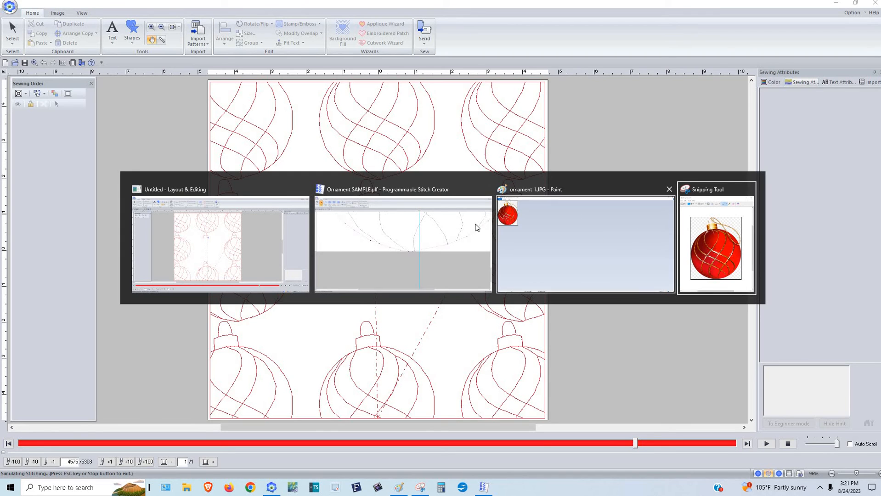
key("Tab")
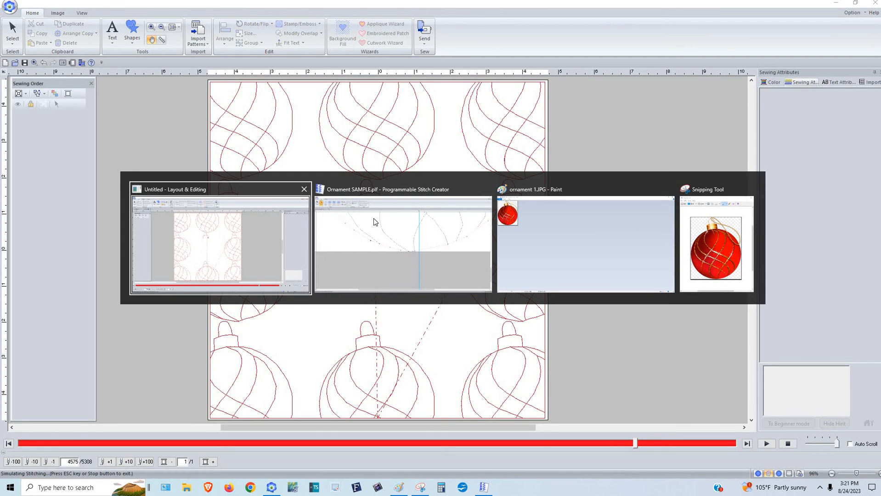
key("Tab")
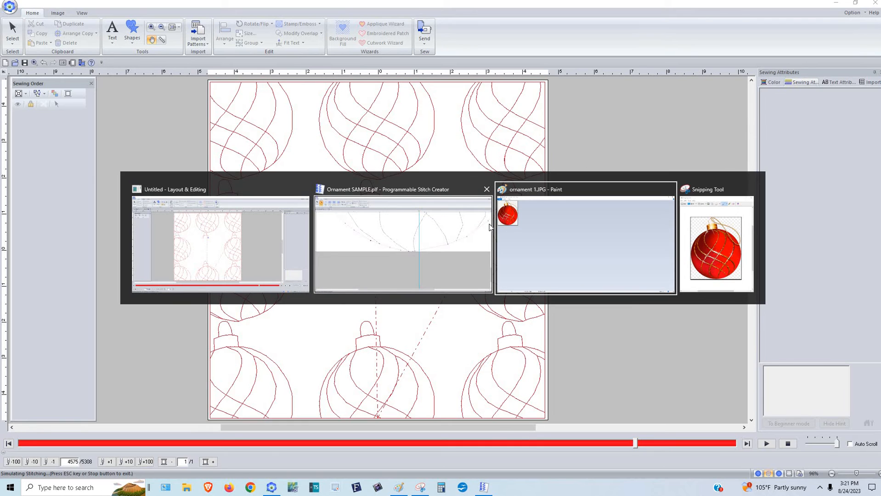
key("Tab")
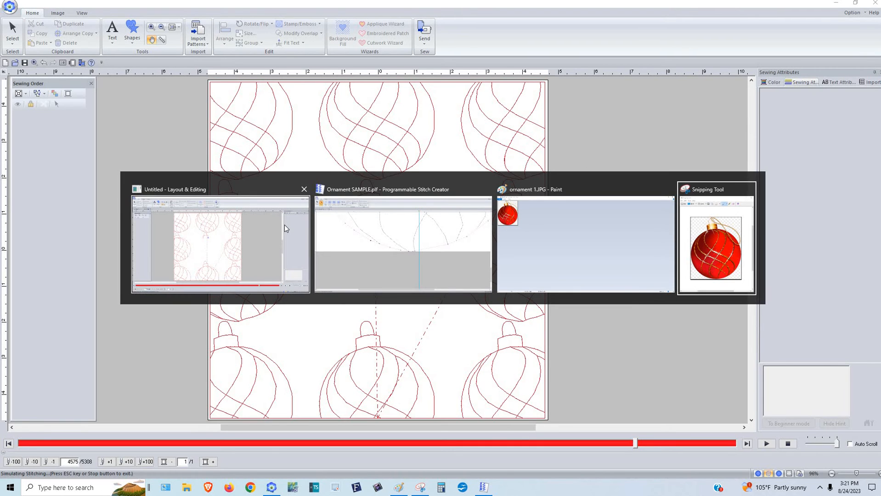
key("Tab")
key("Tab")
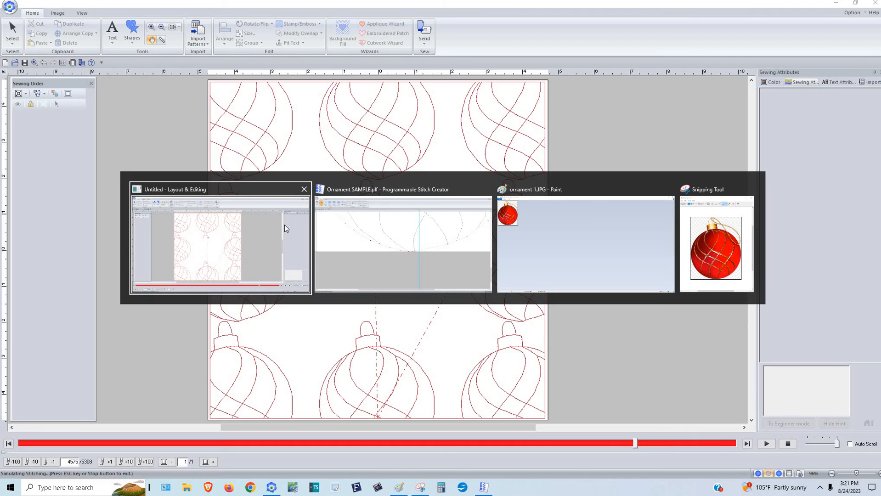
key("Tab")
key("Tab")
key("Tab")
key("Tab")
key("Tab")
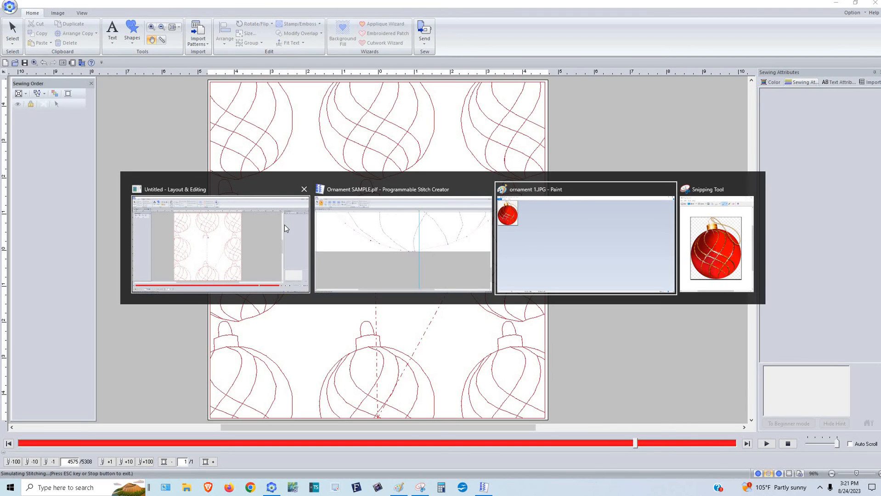
key("Tab")
key("Tab")
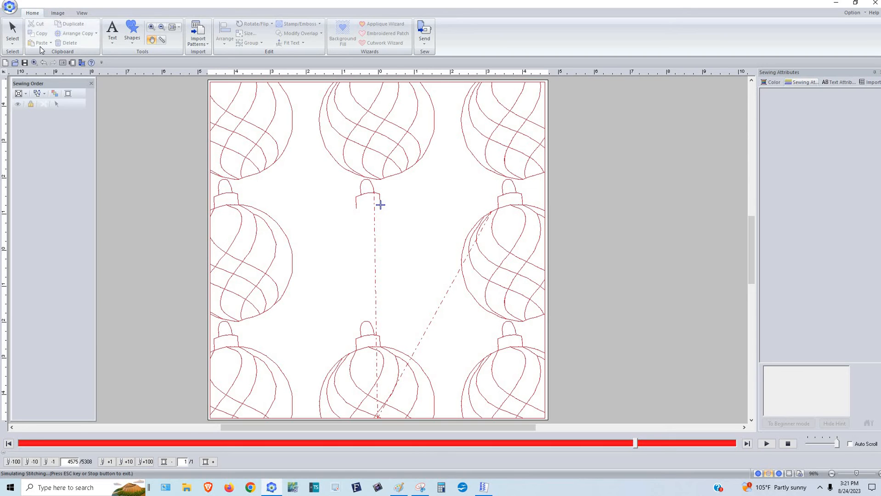
Step: Leave the stitch simulation, switch to the decorative fill pattern editor and check the file commands for the ornament pattern
left_click(13, 30)
key("alt+Tab")
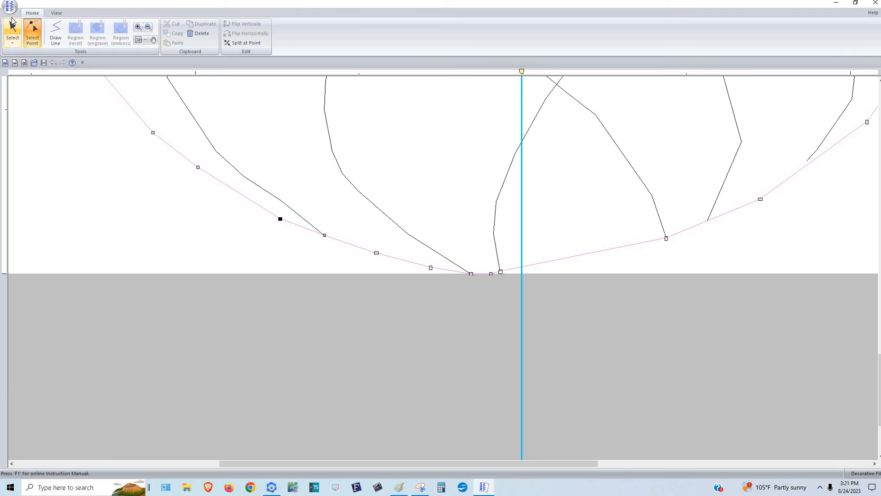
left_click(9, 7)
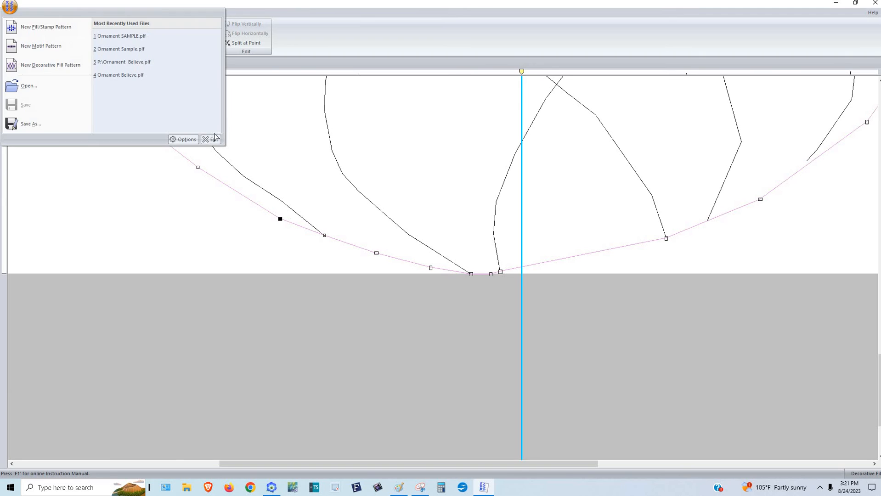
left_click(214, 139)
Step: Browse the pattern library and apply the Ornament SAMPLE pattern as the region's decorative fill
left_click(438, 170)
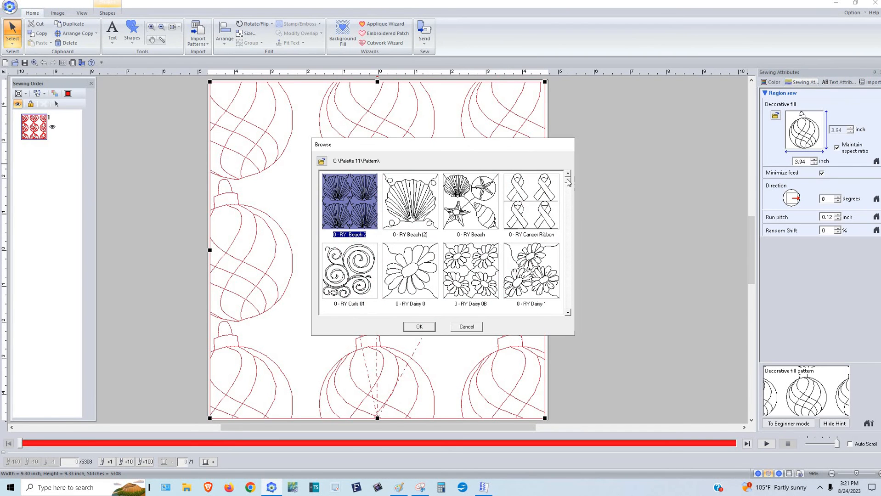
scroll(570, 202, "down", 3)
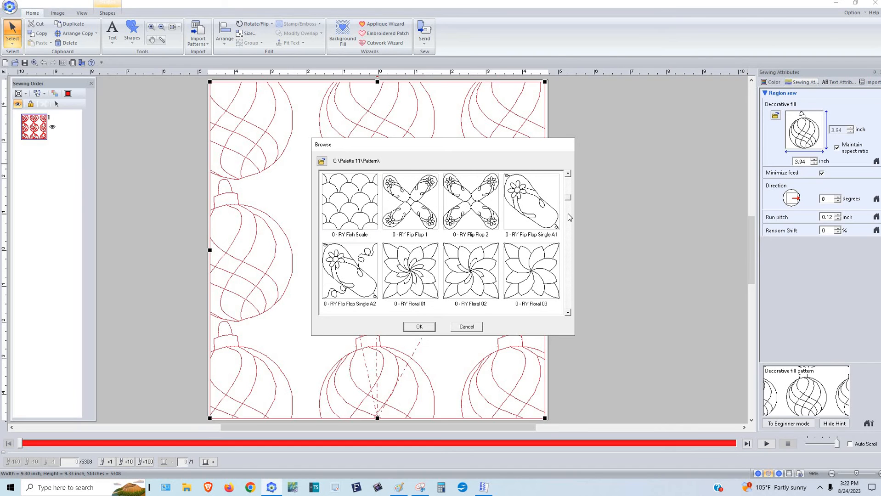
scroll(558, 281, "down", 10)
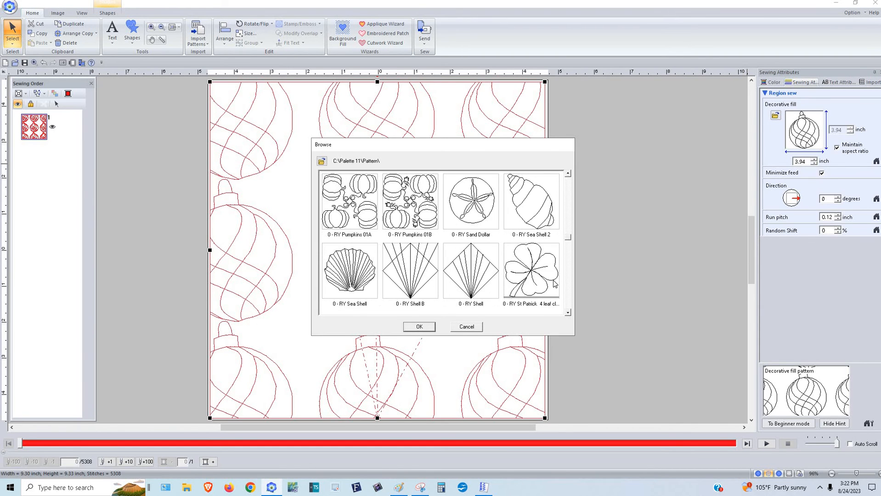
scroll(551, 280, "down", 5)
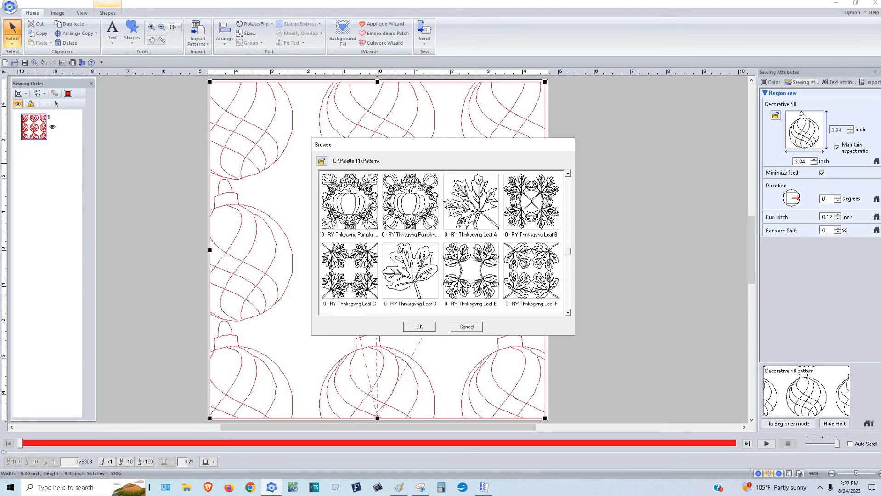
scroll(499, 256, "down", 6)
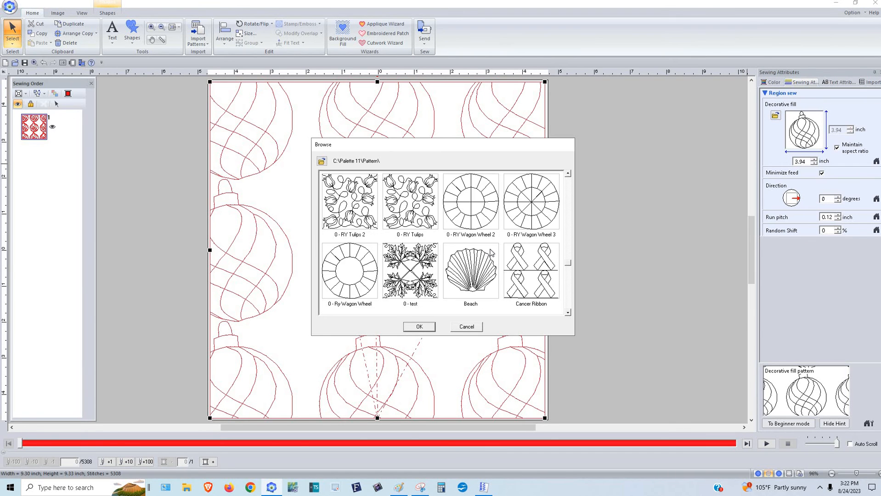
scroll(491, 254, "up", 3)
scroll(481, 243, "down", 10)
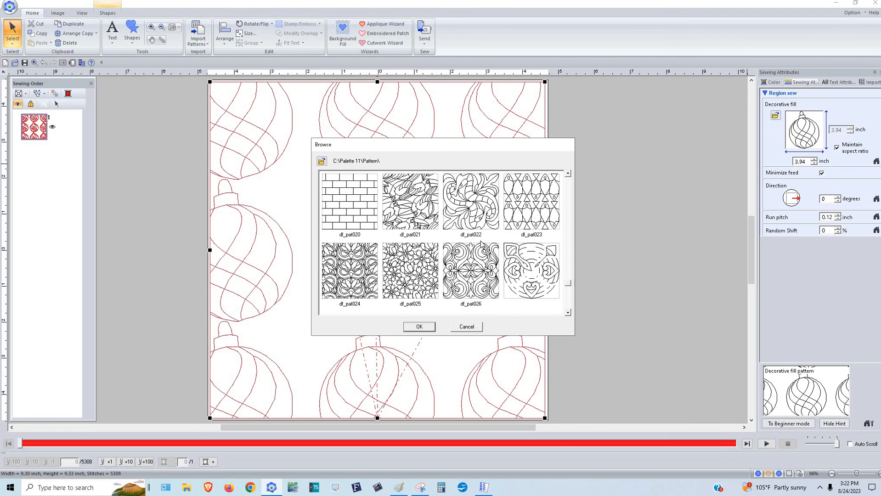
left_click(454, 289)
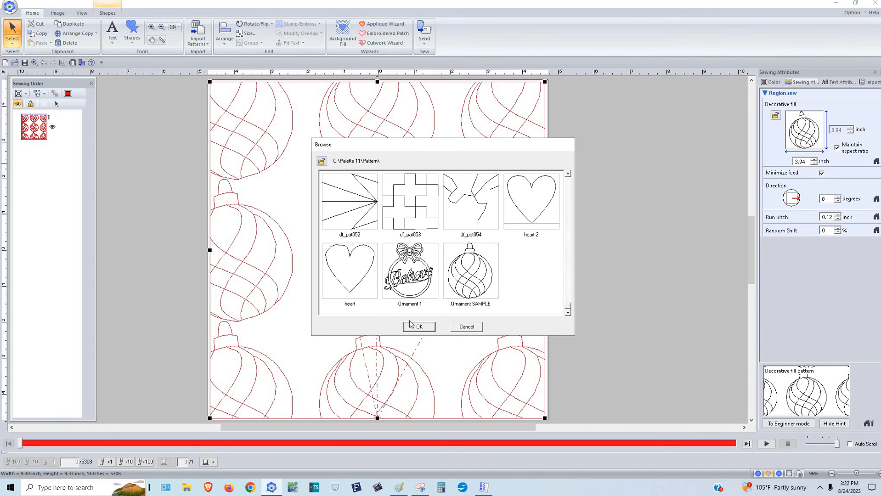
left_click(417, 327)
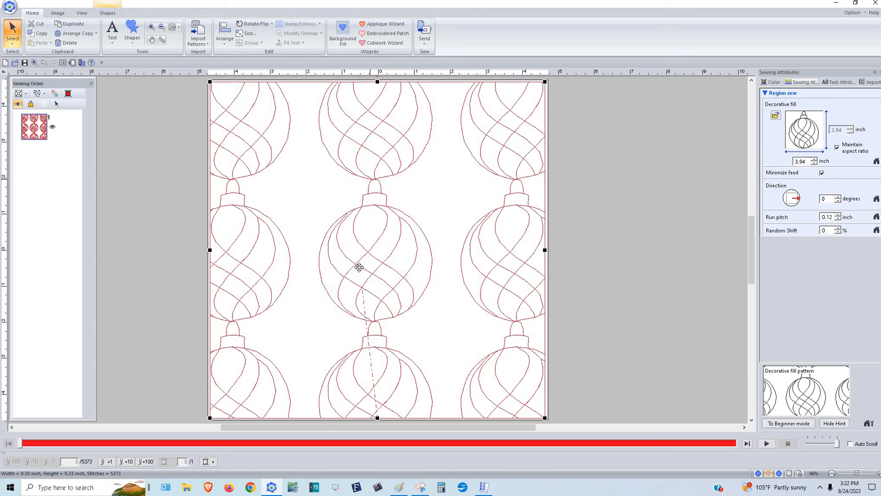
Step: Set the decorative fill's pattern size to 2.63 inch and its direction to 33 degrees
right_click(411, 312)
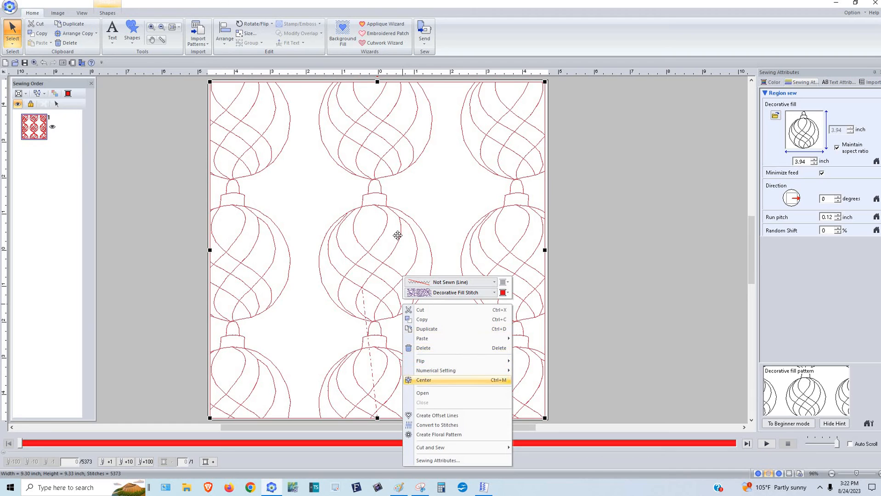
left_click(384, 223)
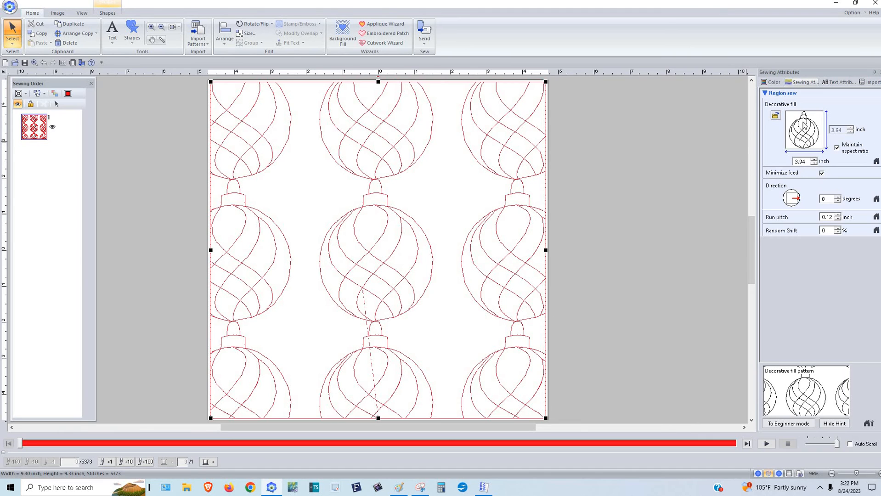
left_click(768, 161)
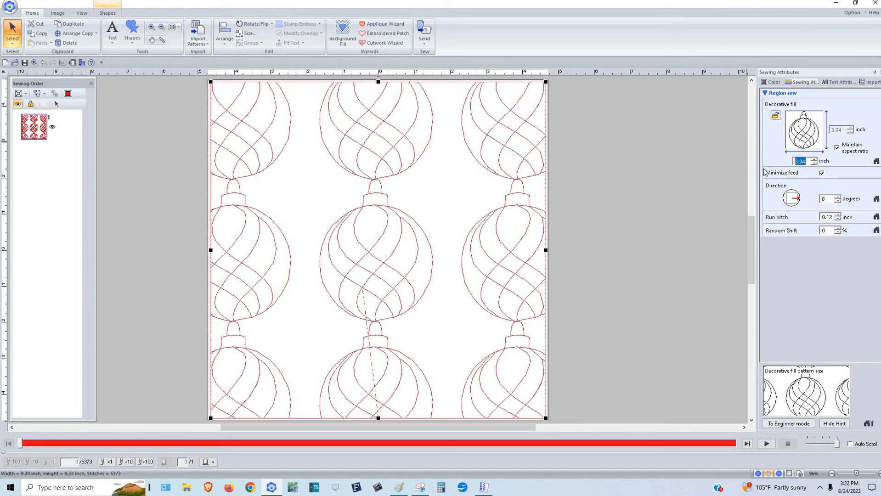
type("2.63")
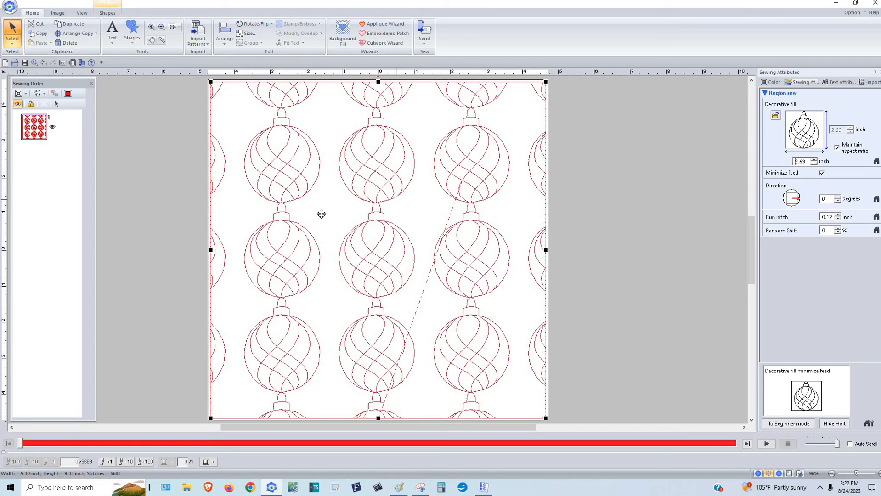
left_click_drag(801, 202, 799, 193)
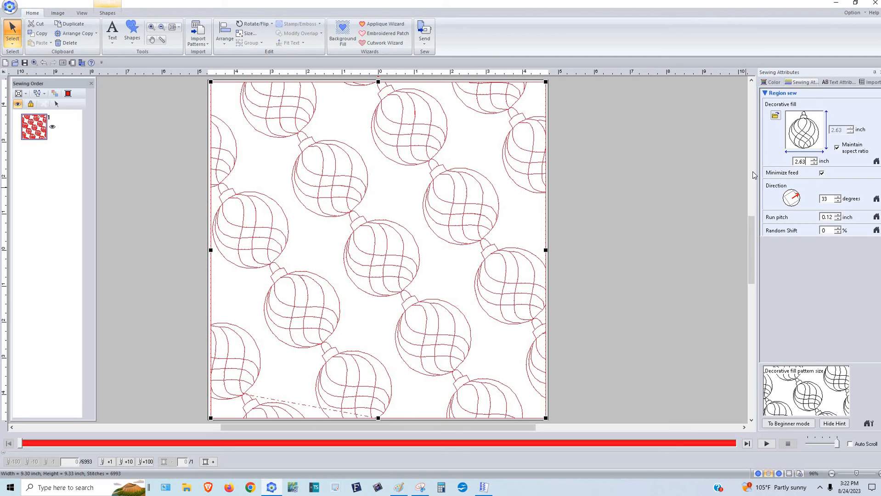
Step: Try smaller decorative fill pattern sizes of 2.53 and 2.40 inch
double_click(800, 162)
type("2.53")
key("Return")
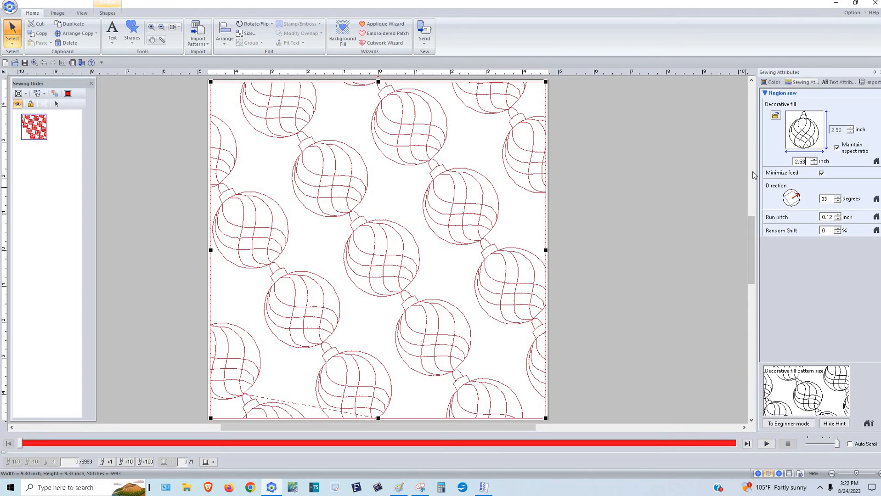
left_click(814, 163)
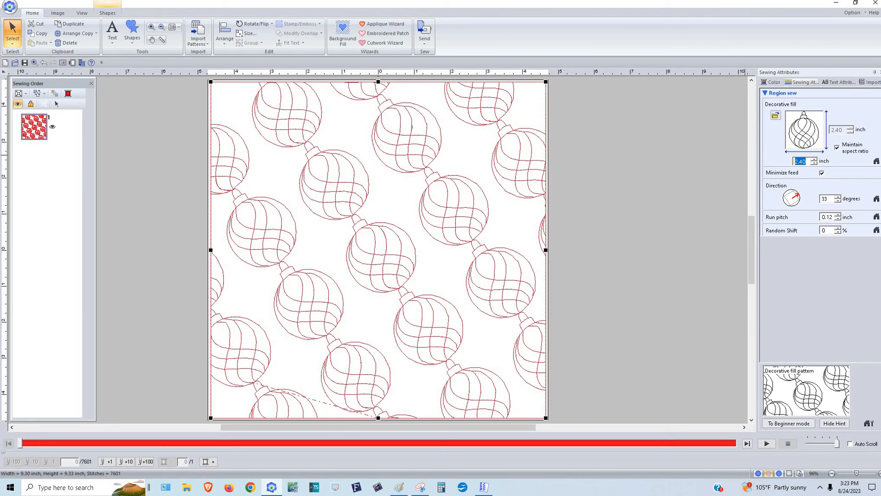
Step: Try larger decorative fill pattern sizes of 6.50, 7.50 and 6.25 inch
type("6.5")
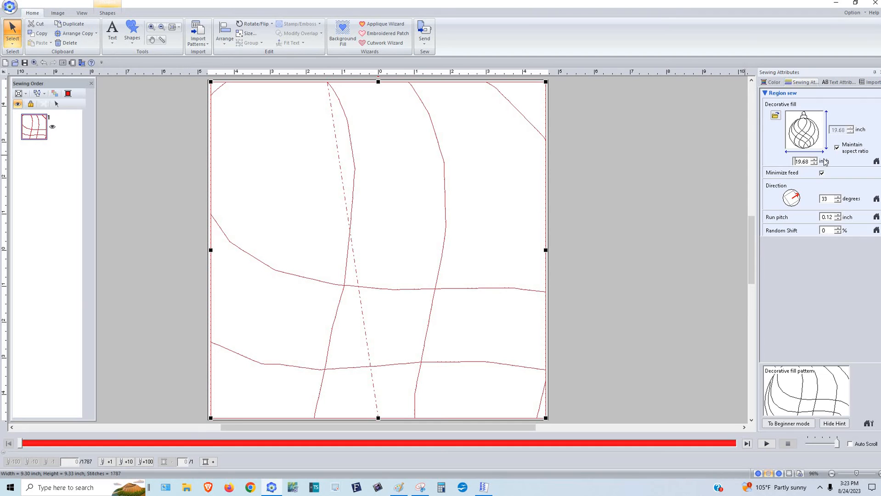
type("6.50")
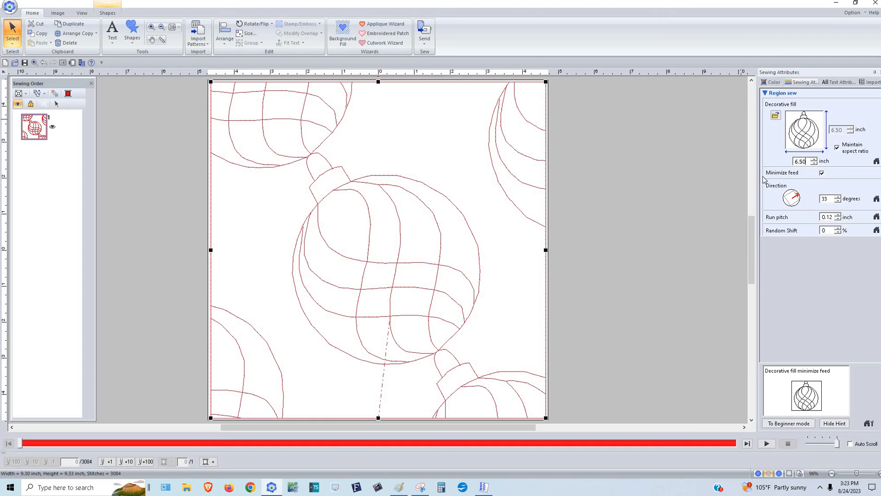
type("7")
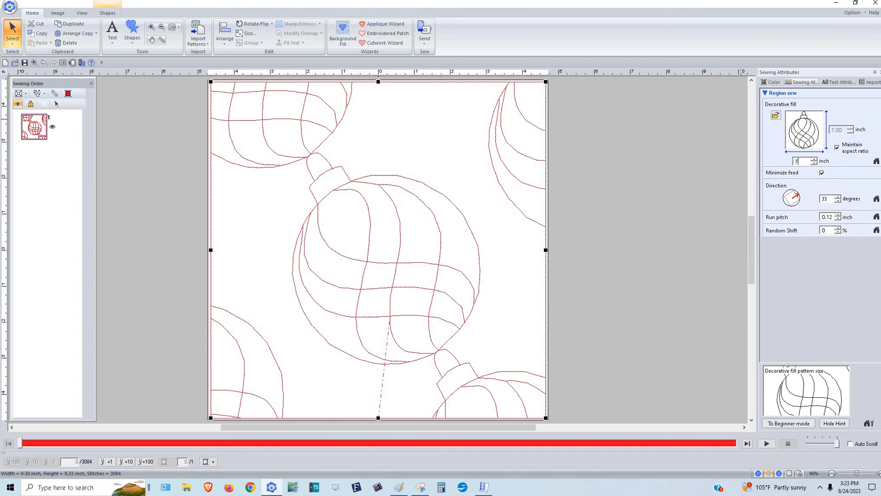
type(".5")
key("Return")
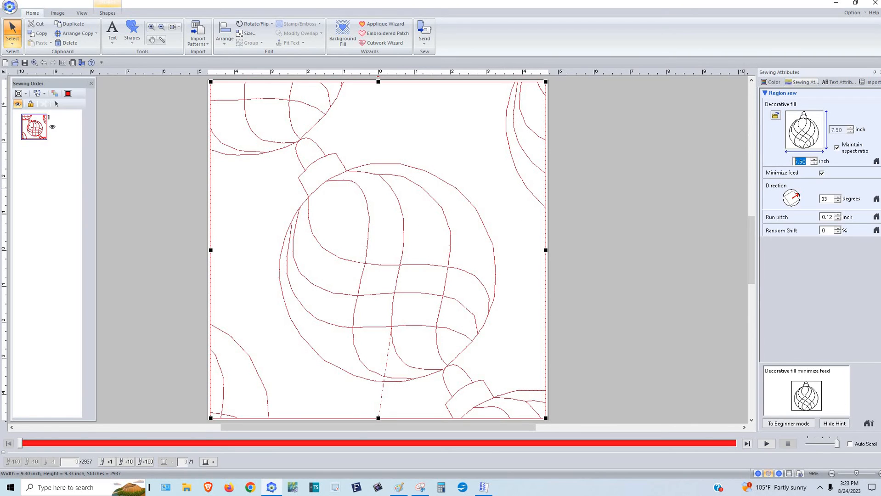
type("6.25")
key("Return")
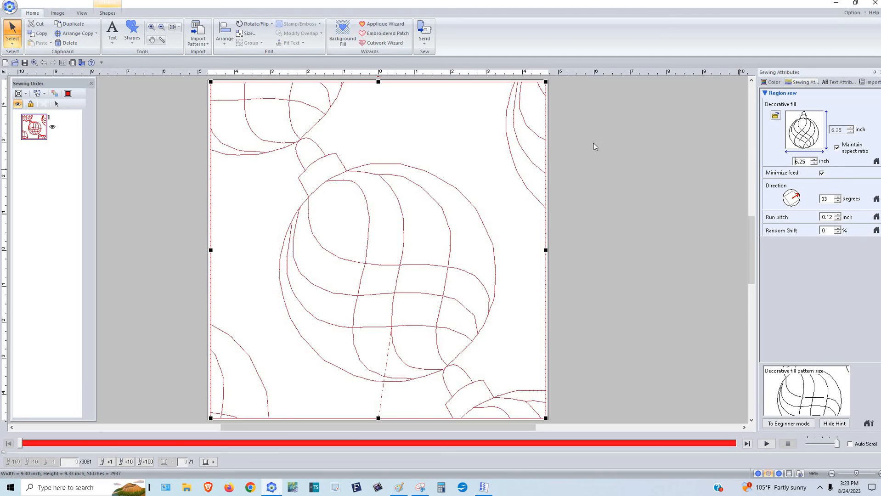
Step: Select the region's points to expose the fill's origin marker and reposition it several times, ending in the region's lower-left area
left_click(15, 43)
left_click(31, 66)
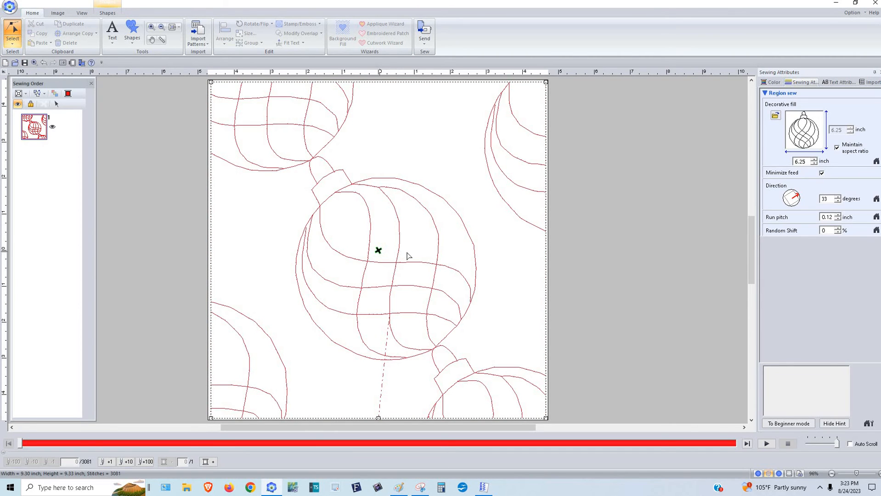
left_click(439, 253)
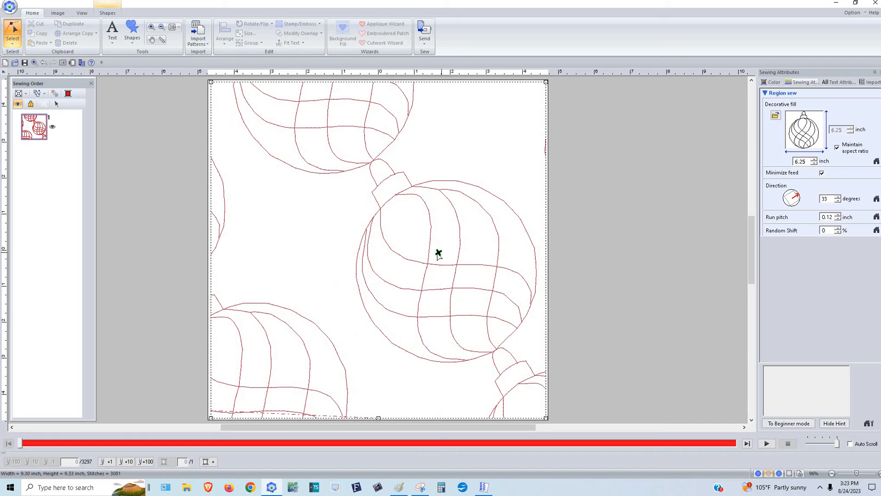
left_click(478, 248)
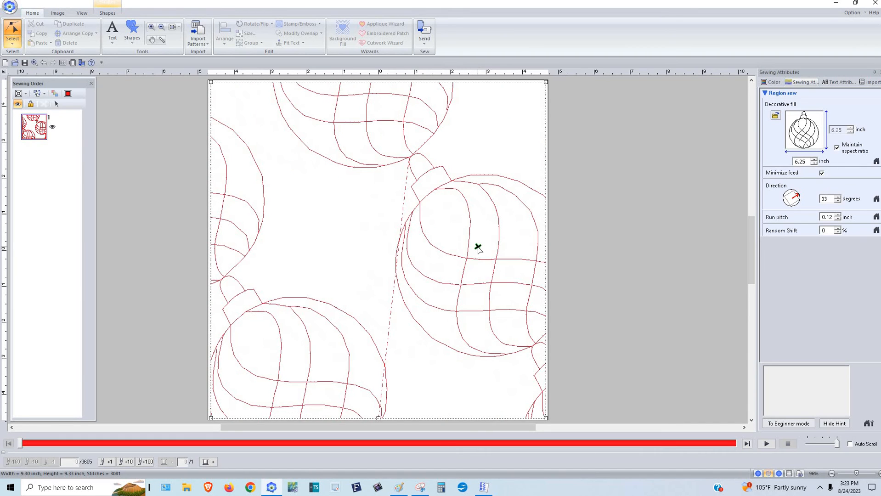
left_click(392, 221)
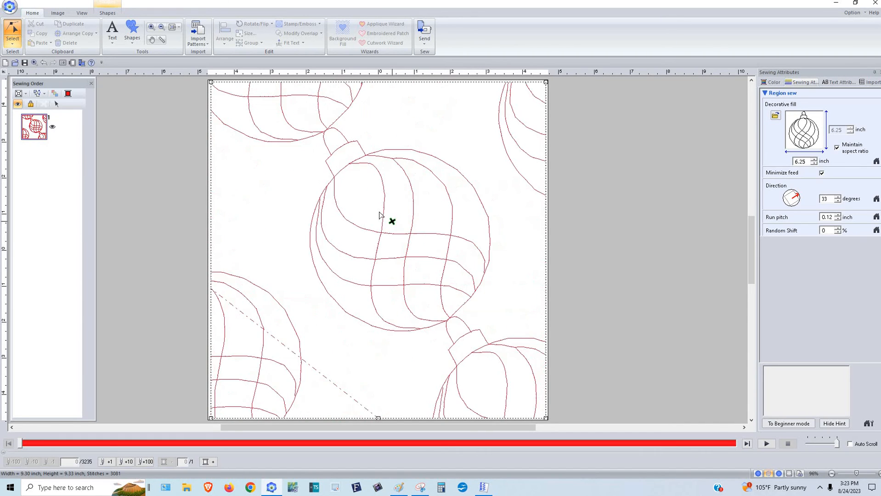
left_click(302, 224)
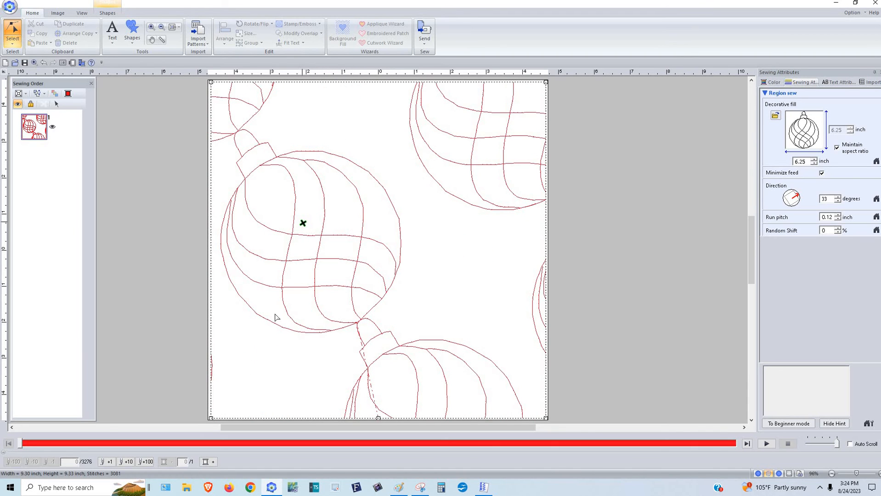
left_click(281, 333)
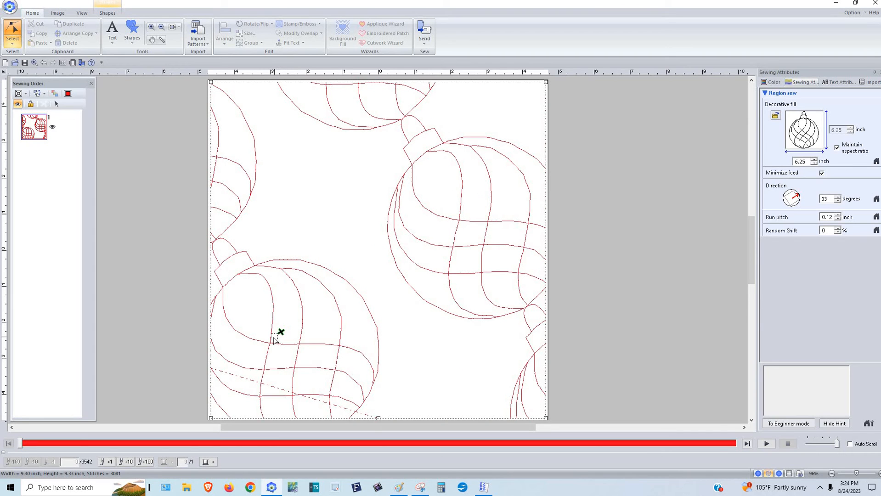
left_click(272, 338)
left_click(289, 335)
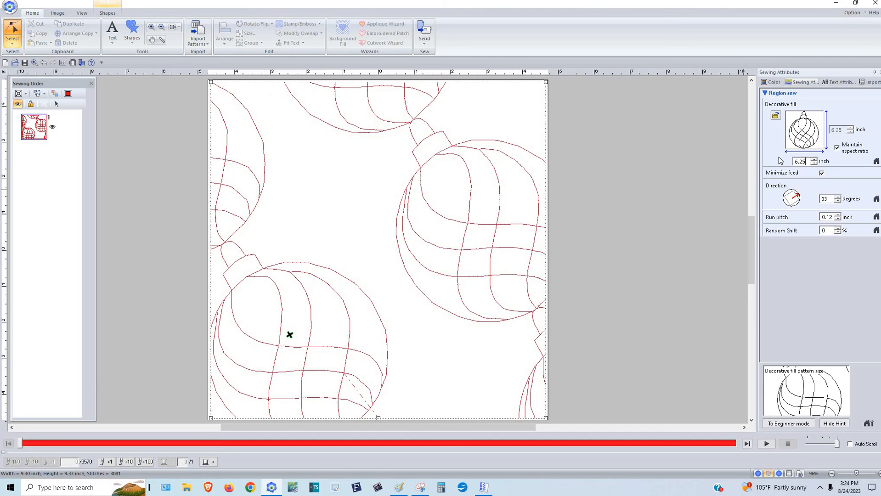
Step: Set the decorative fill's pattern size to 5.50 inch and move its origin slightly up so two whole ornaments fit inside the region
double_click(802, 161)
type("5.50")
key("Return")
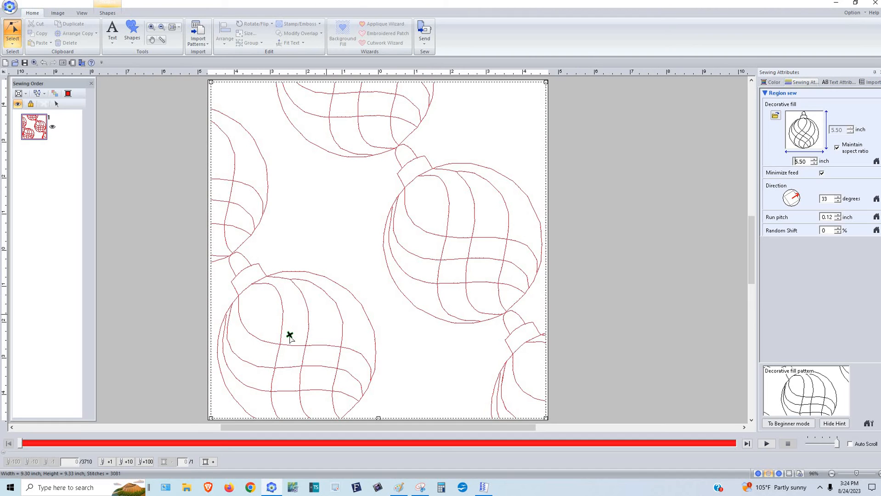
left_click(298, 325)
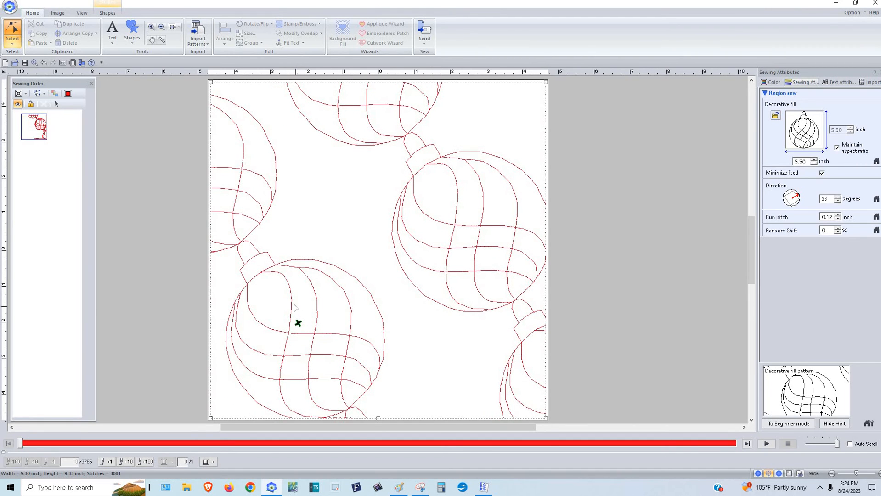
left_click(295, 306)
left_click(286, 293)
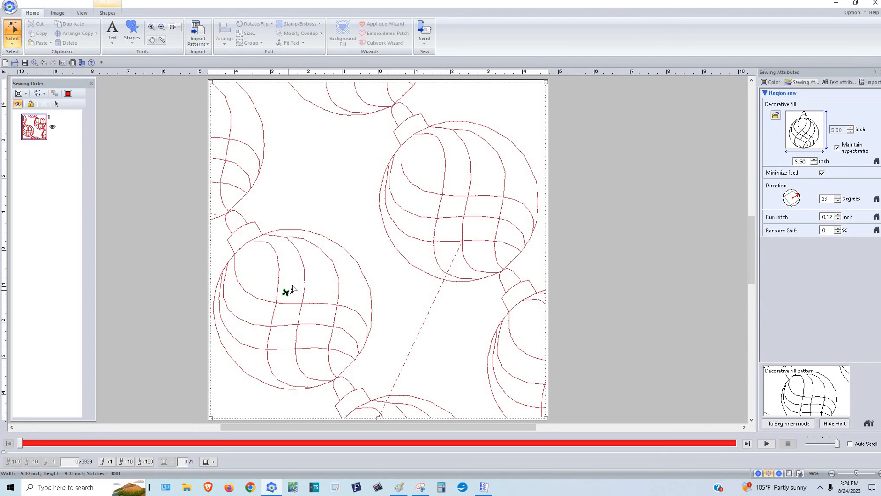
left_click(288, 291)
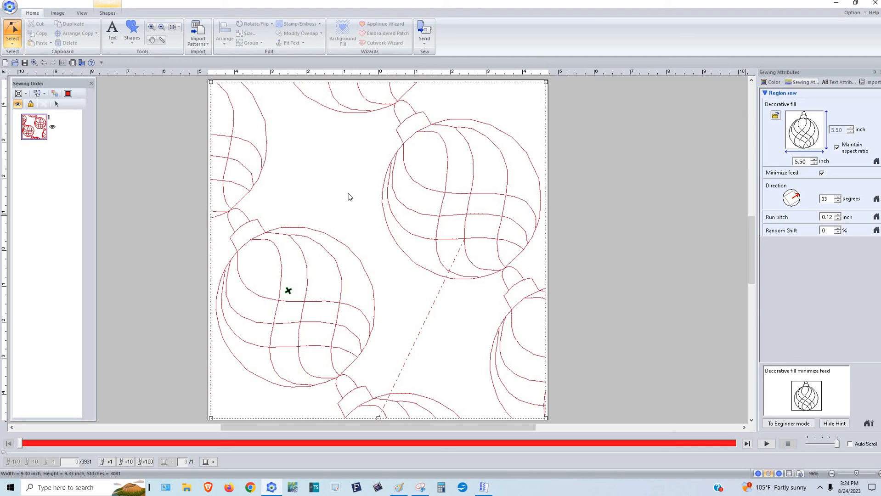
Step: Switch to the decorative fill pattern editor and rotate the whole ornament counterclockwise until its cap points to the canvas's upper-left corner
key("alt+Tab")
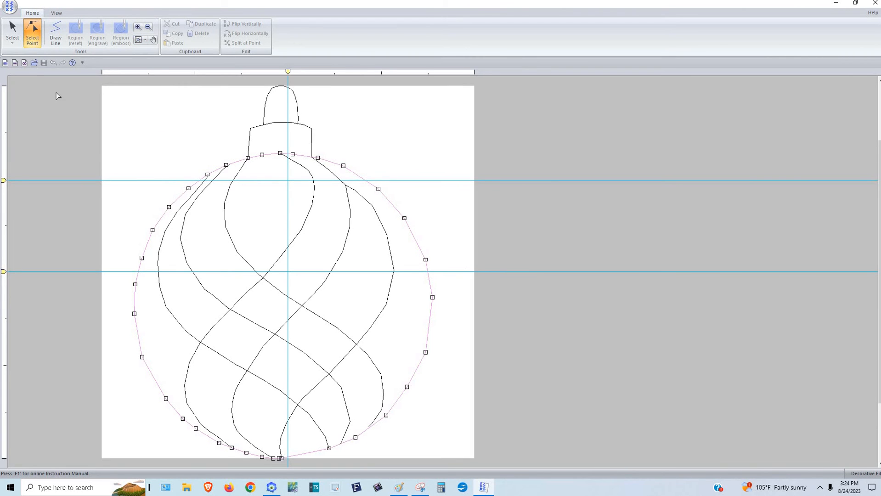
left_click(19, 41)
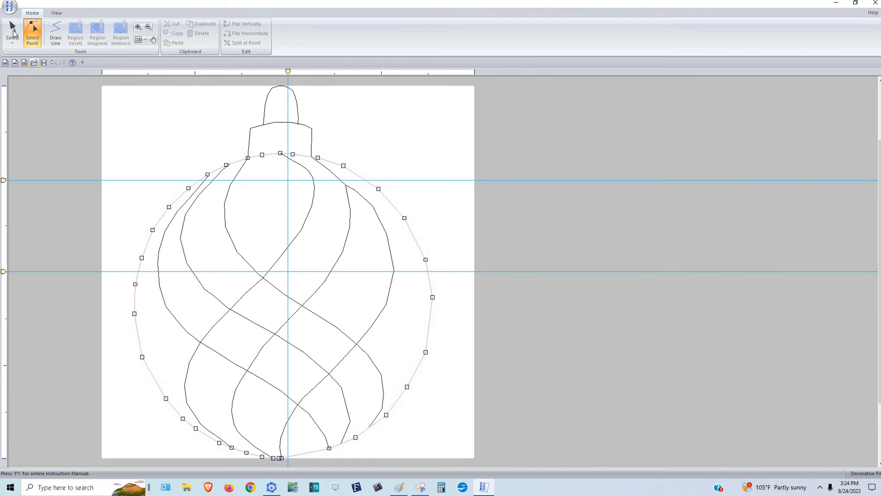
left_click(120, 89)
left_click_drag(120, 82, 463, 468)
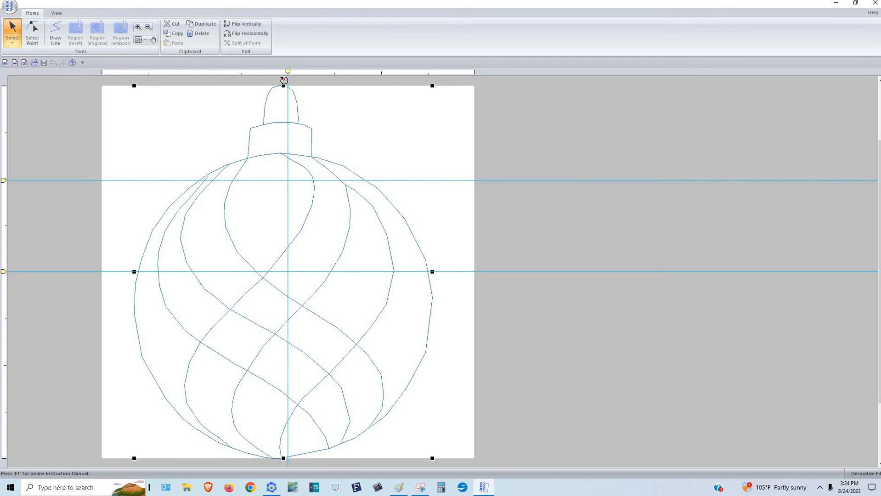
left_click_drag(284, 79, 214, 137)
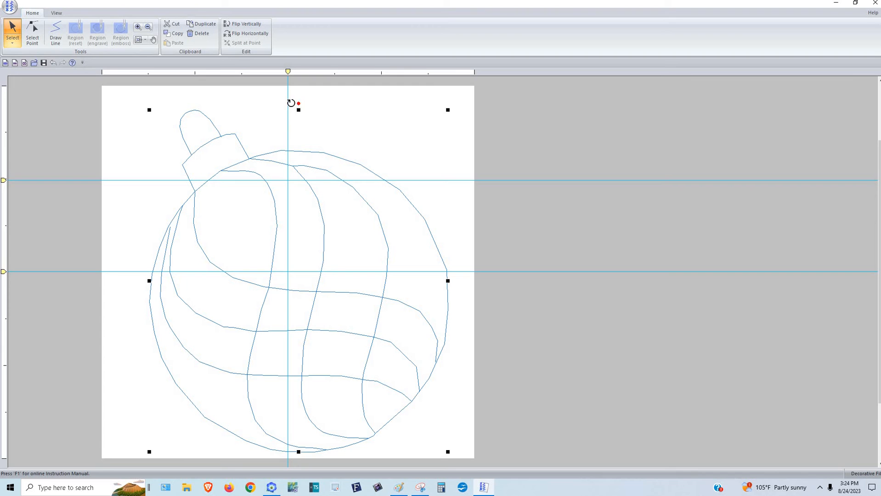
left_click_drag(282, 103, 104, 86)
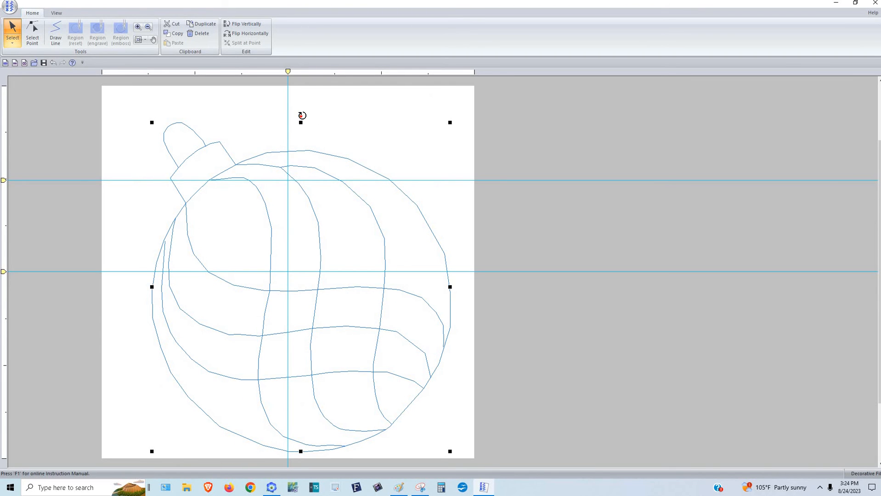
left_click_drag(301, 115, 297, 114)
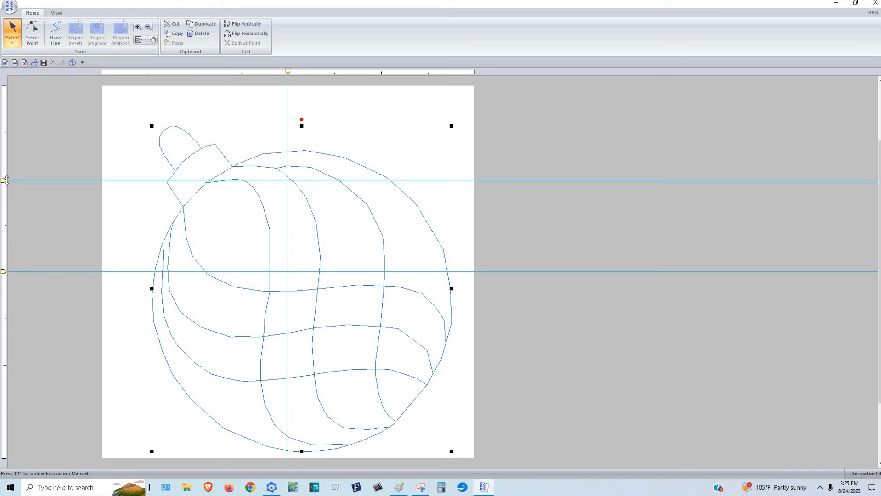
Step: Remove the upper horizontal guide line and move the rotated ornament up and left to centre it on the remaining guides
mouse_move(4, 181)
left_mouse_down()
mouse_move(216, 91)
mouse_move(283, 74)
left_mouse_up()
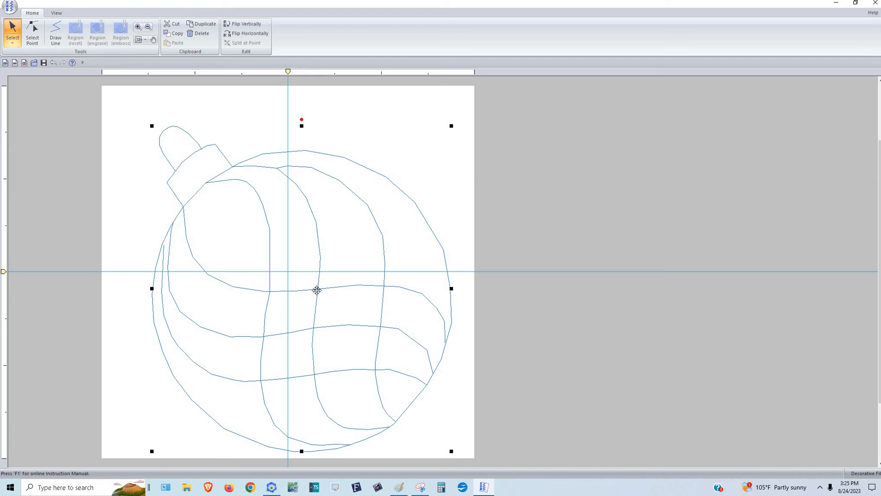
left_click_drag(317, 289, 313, 282)
mouse_move(310, 276)
left_mouse_down()
mouse_move(303, 267)
mouse_move(306, 273)
left_mouse_up()
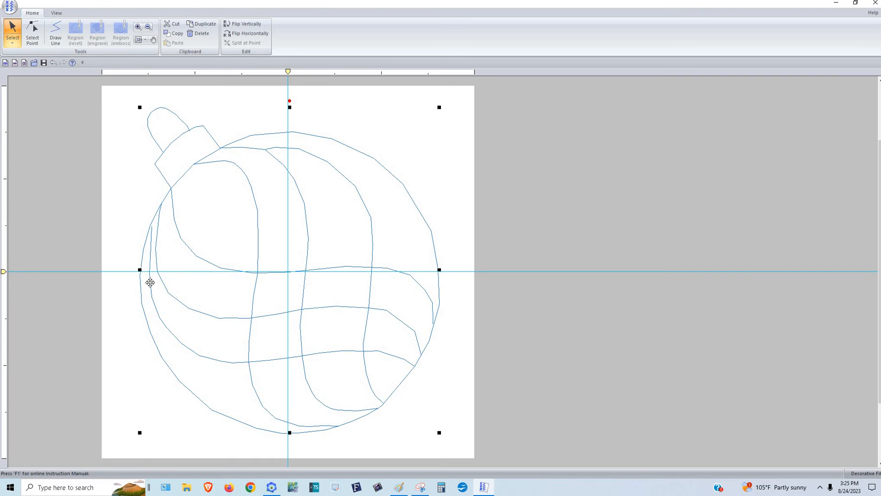
left_click(480, 153)
left_click(58, 43)
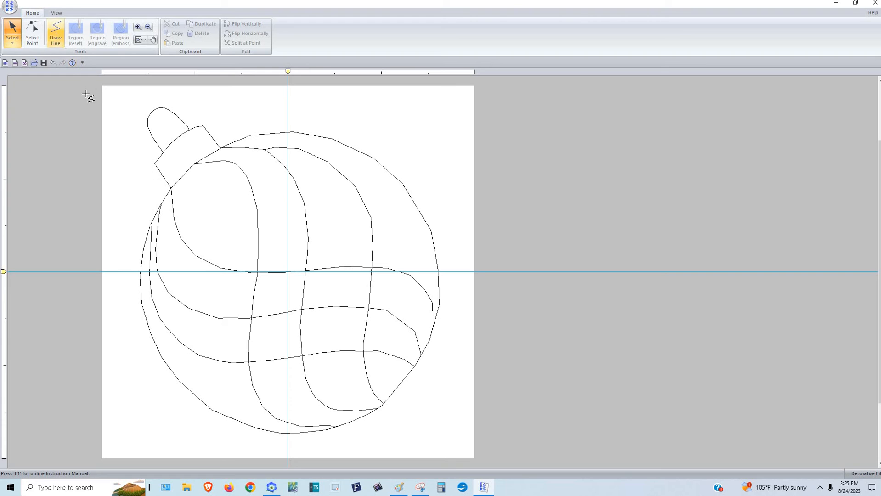
left_click_drag(101, 86, 139, 112)
left_click_drag(263, 274, 474, 457)
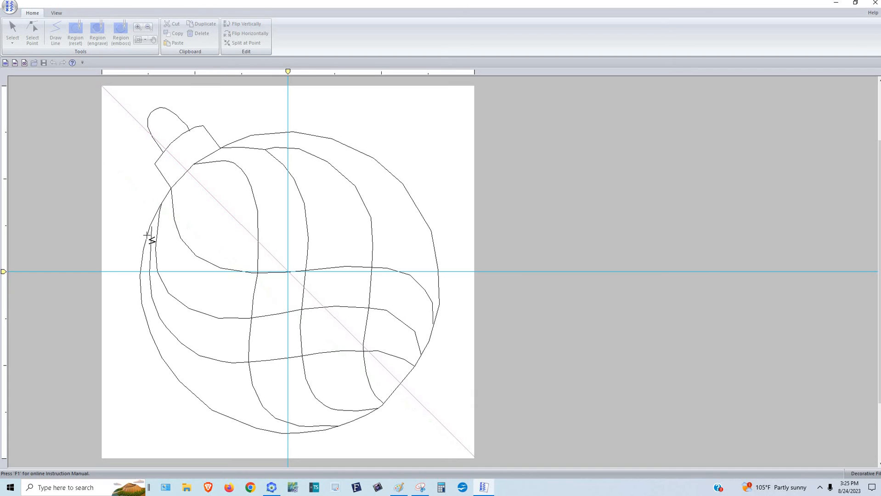
right_click(275, 271)
right_click(275, 271)
Step: Select all of the ornament's lines and rotate them slightly further counterclockwise to align with the canvas diagonal
left_click(11, 31)
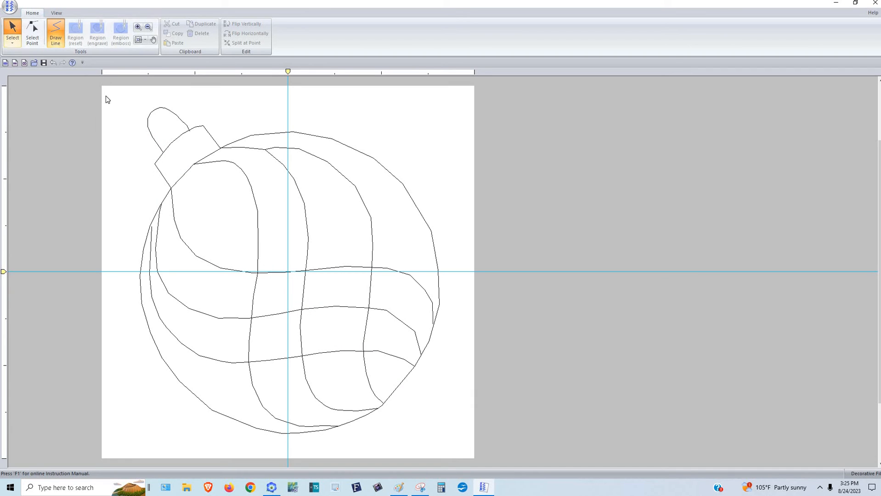
mouse_move(112, 97)
left_mouse_down()
mouse_move(442, 430)
mouse_move(466, 383)
mouse_move(466, 462)
left_mouse_up()
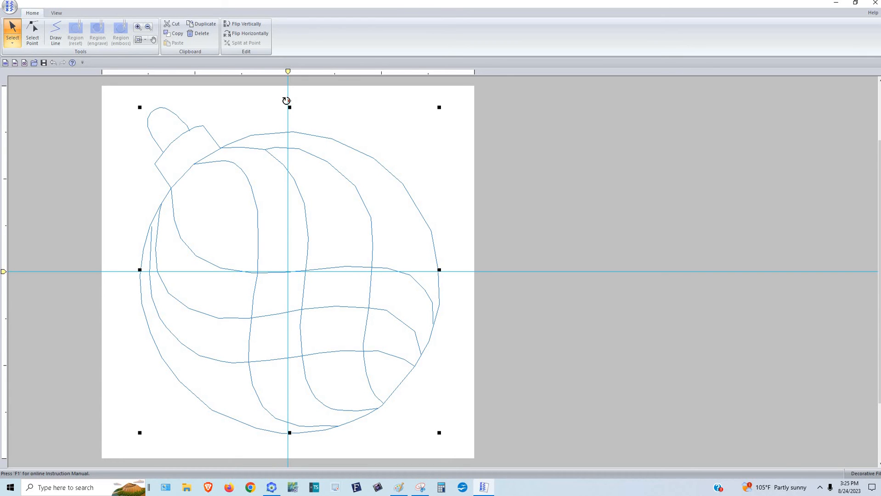
left_click_drag(285, 101, 289, 107)
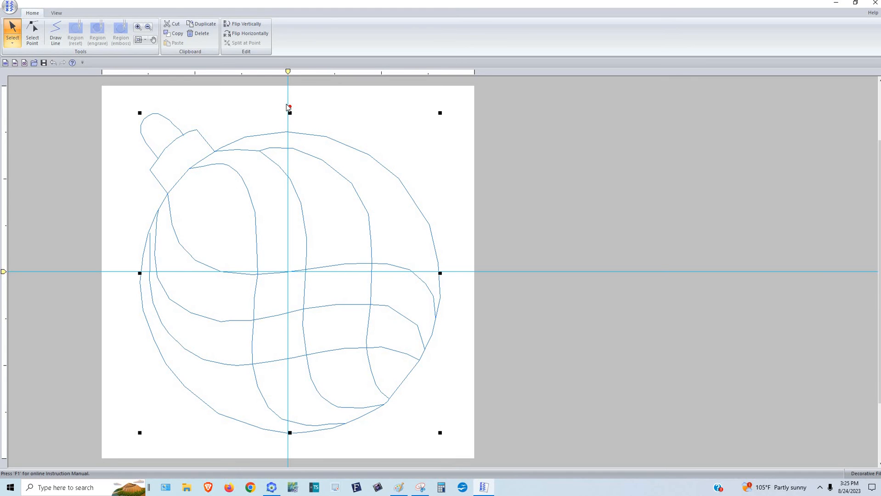
Step: Draw two straight diagonal lines across the canvas from corner to corner, crossing at the centre of the ornament
left_click(56, 33)
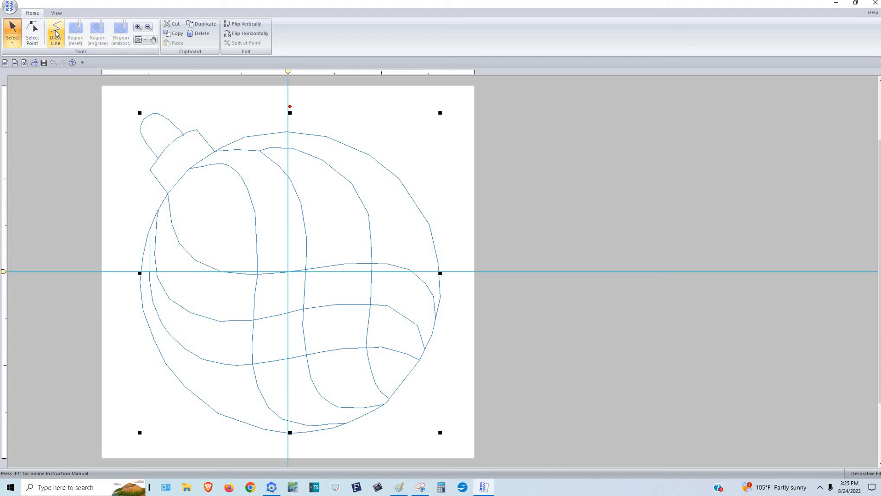
left_click(103, 85)
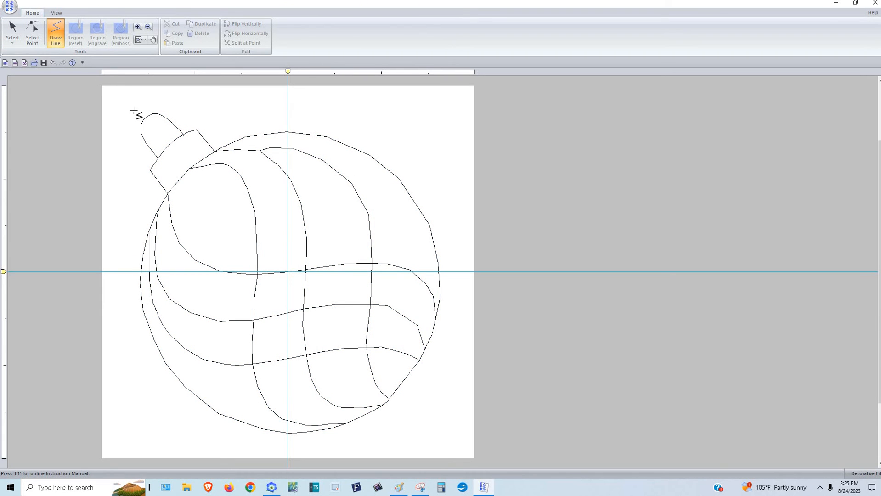
left_click(474, 458)
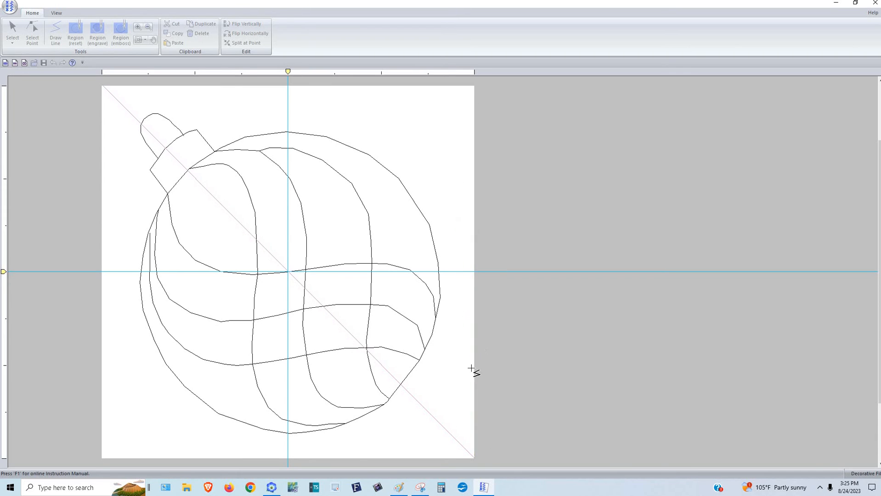
right_click(472, 457)
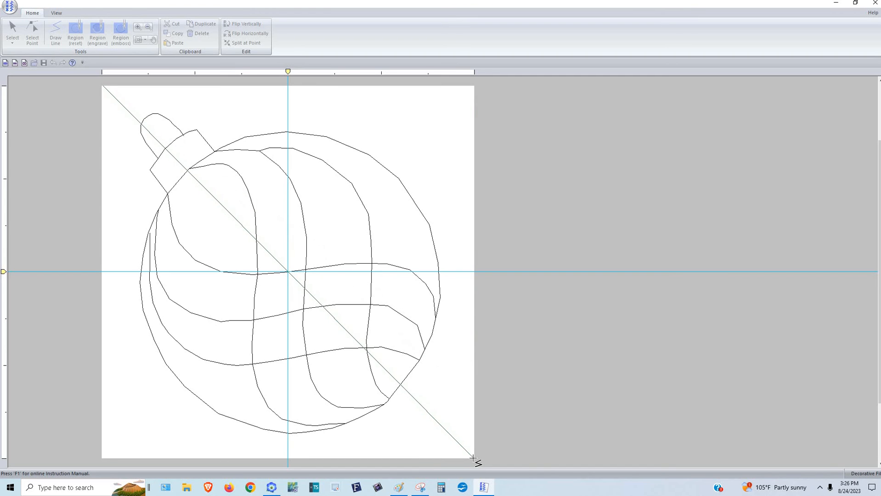
double_click(473, 458)
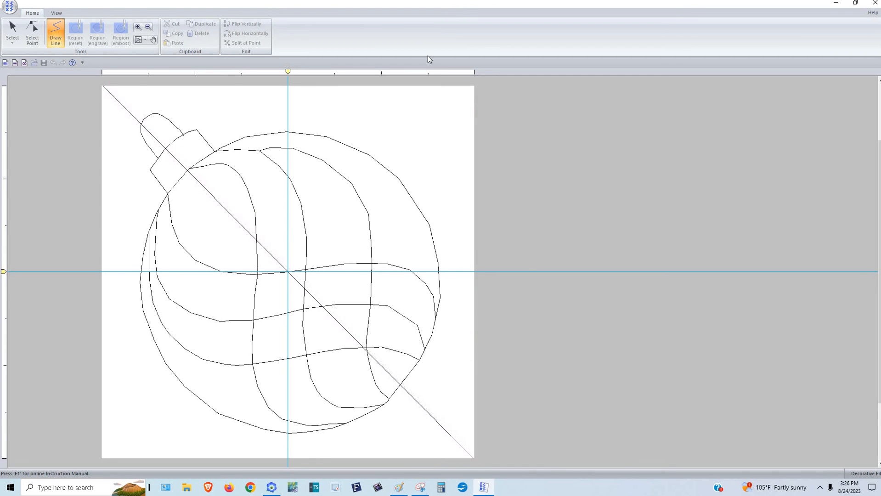
left_click(474, 87)
double_click(102, 458)
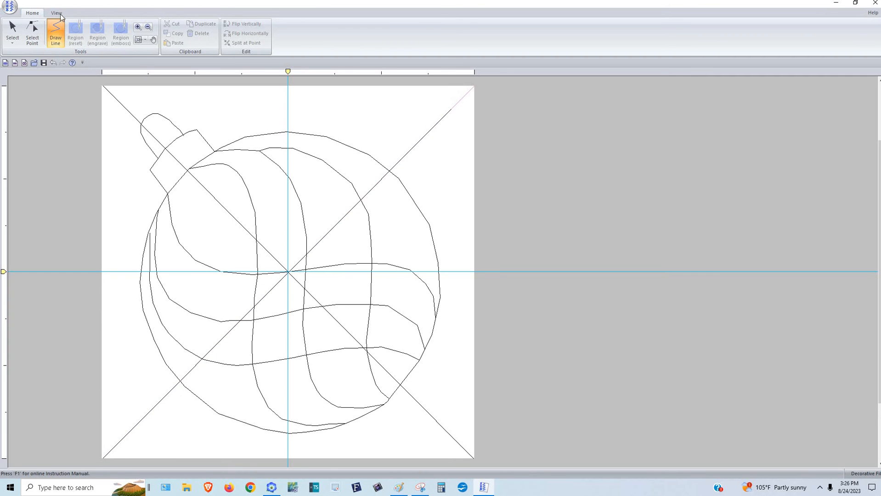
Step: Split the diagonal along the ornament's axis where it meets the hanging loop and where it crosses the ball's lower-right outline
left_click(32, 35)
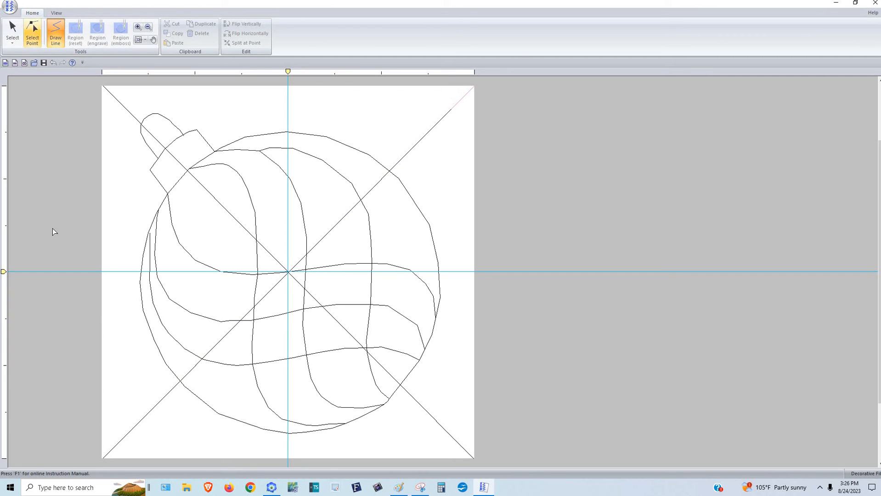
left_click(104, 458)
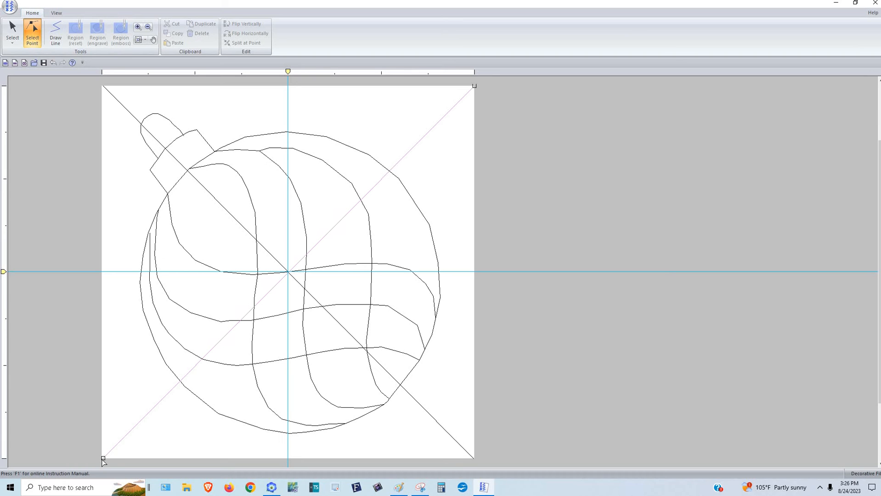
left_click(102, 459)
left_click(140, 128)
left_click(141, 125)
left_click(141, 125)
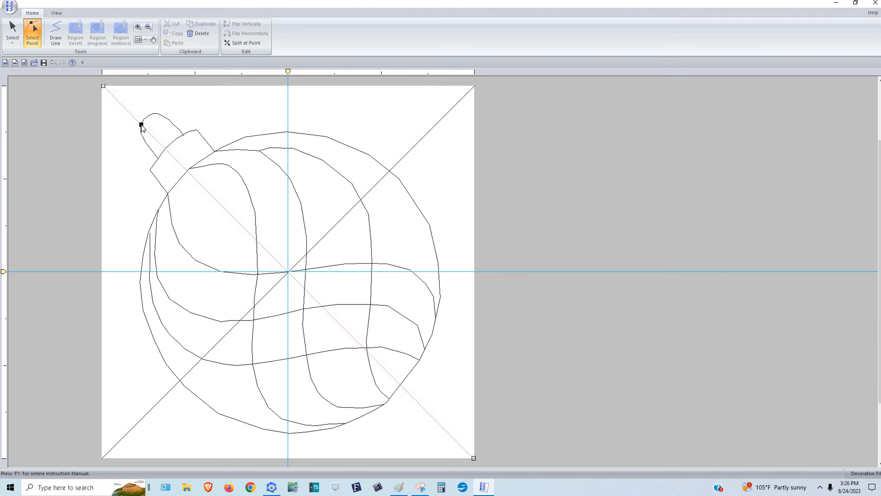
right_click(164, 135)
left_click(163, 131)
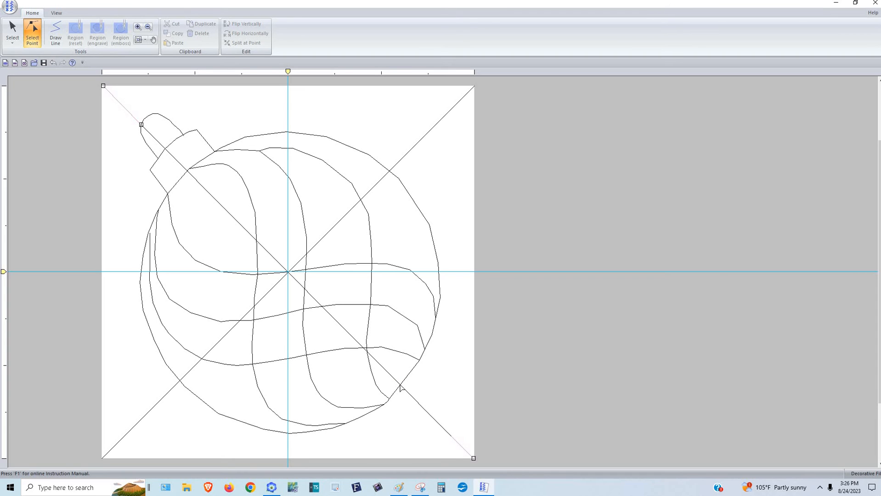
left_click(399, 385)
left_click(400, 385)
right_click(400, 384)
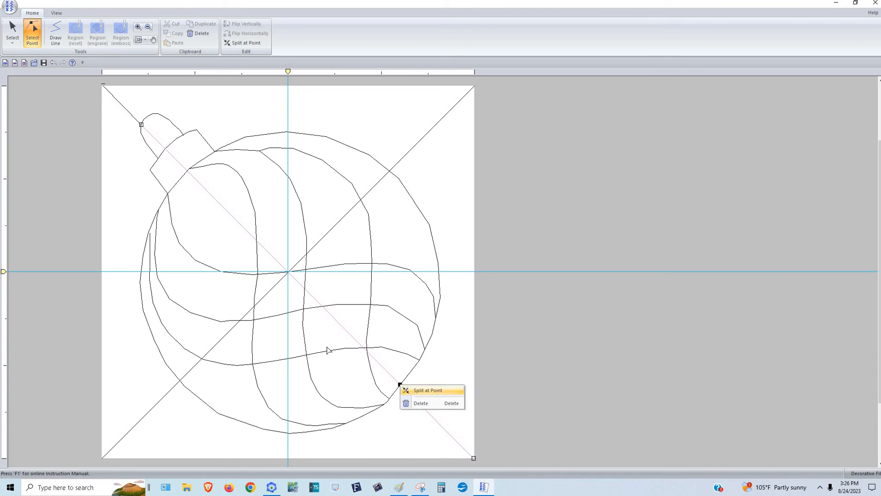
left_click(421, 391)
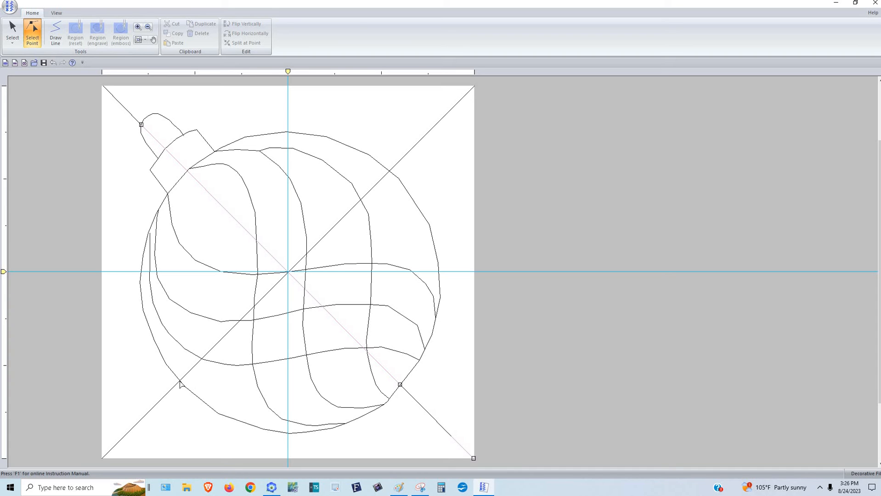
Step: Split the other diagonal at its lower-left and upper-right crossings with the ball's outline
left_click(180, 380)
left_click(179, 381)
right_click(180, 380)
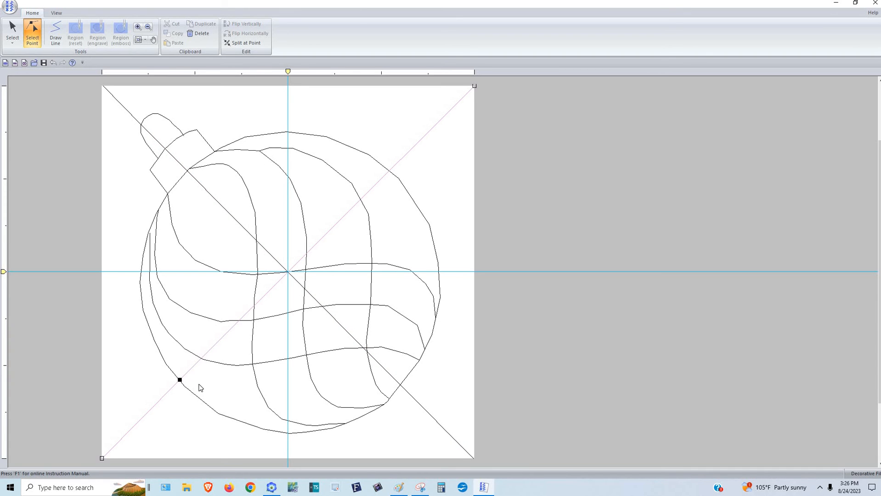
left_click(199, 385)
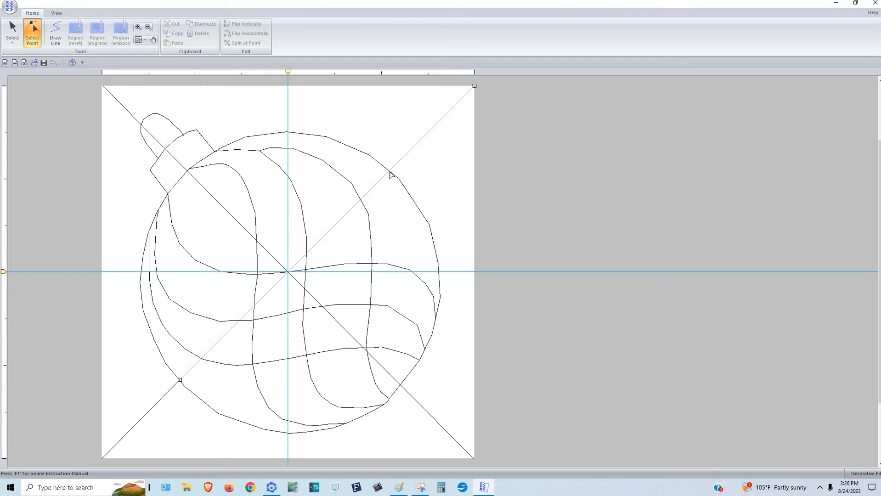
left_click(388, 171)
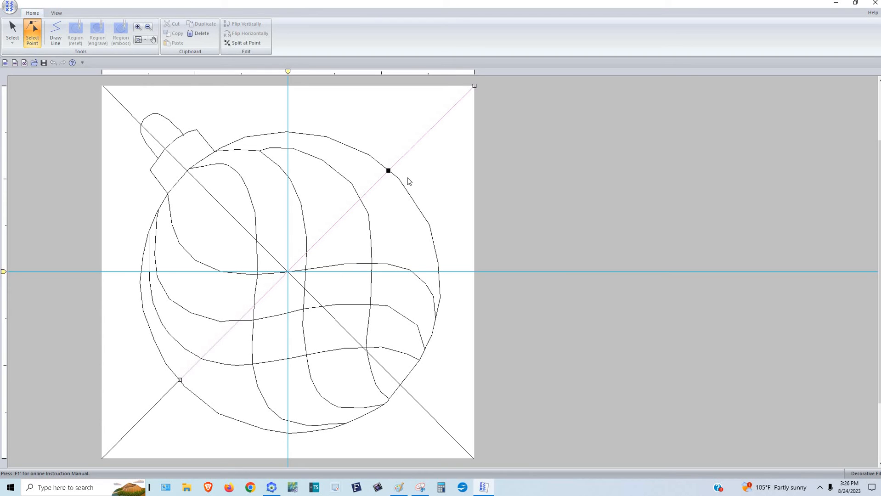
right_click(389, 170)
left_click(408, 175)
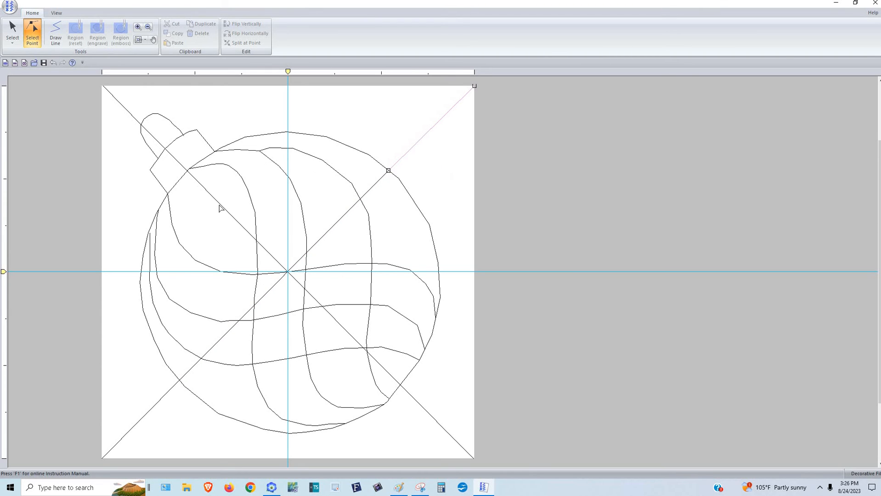
Step: Delete the inner segments of both diagonals, keeping only the connectors between the ornament and the canvas corners
left_click(220, 205)
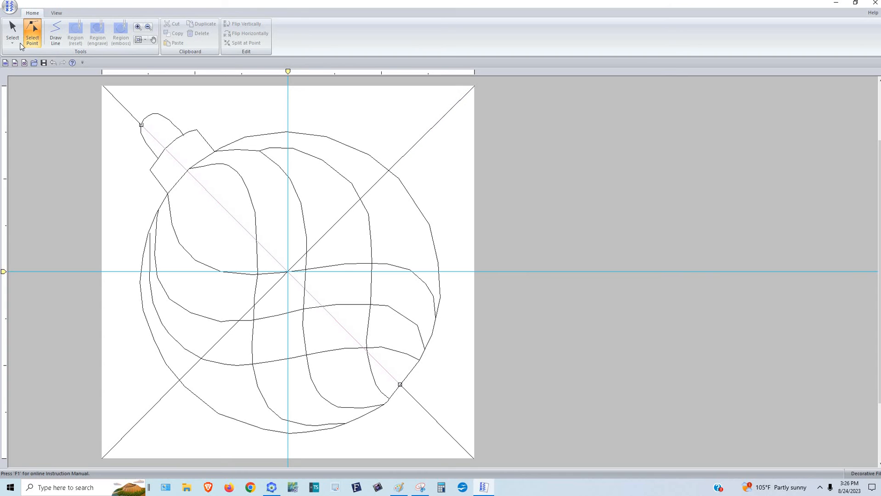
left_click(12, 32)
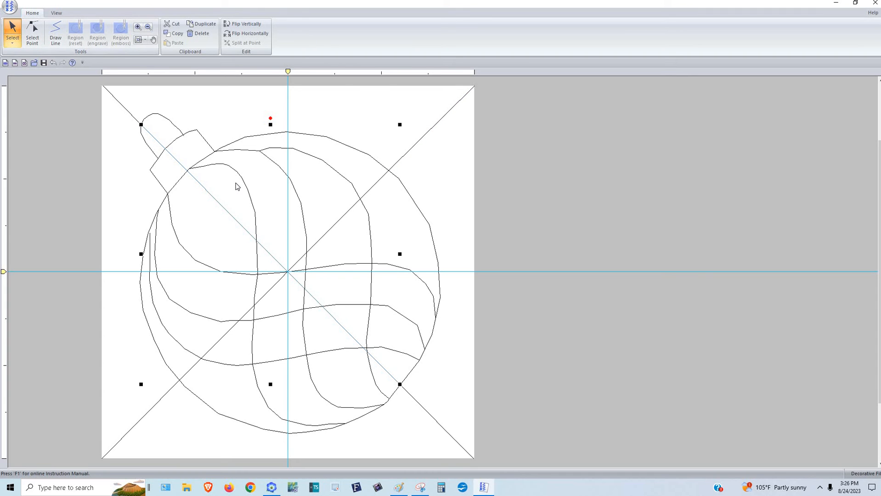
key("Delete")
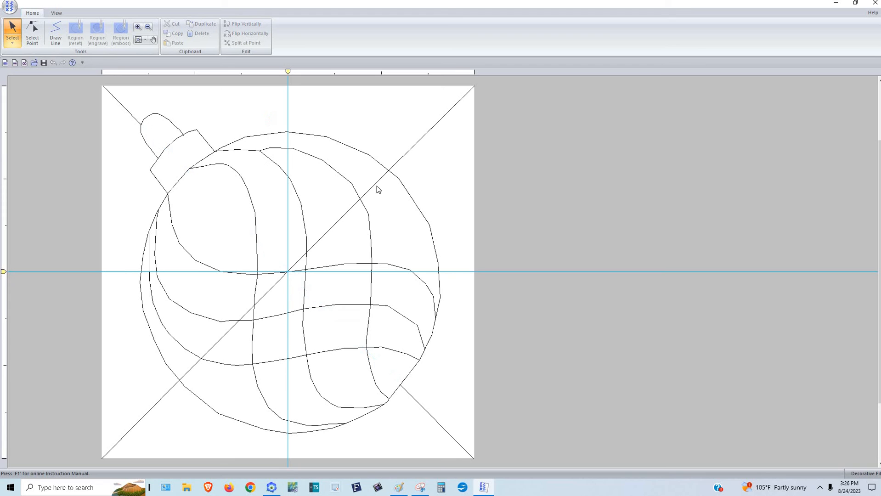
left_click(374, 185)
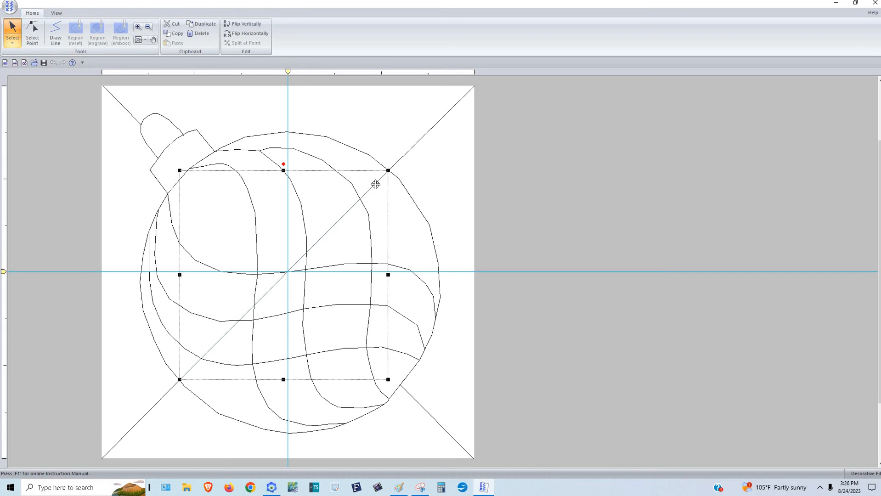
key("Delete")
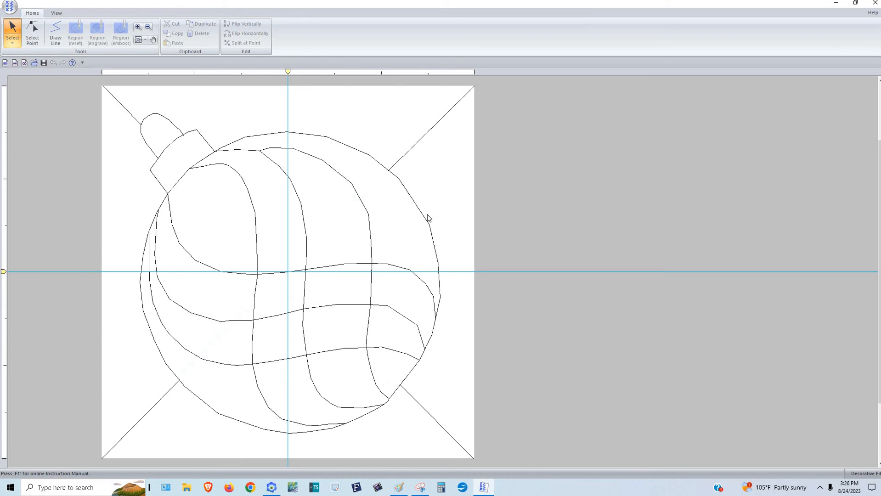
Step: Save the rotated ornament with its diagonal connectors as a new decorative fill file named Ornament 2
left_click(9, 7)
left_click(19, 122)
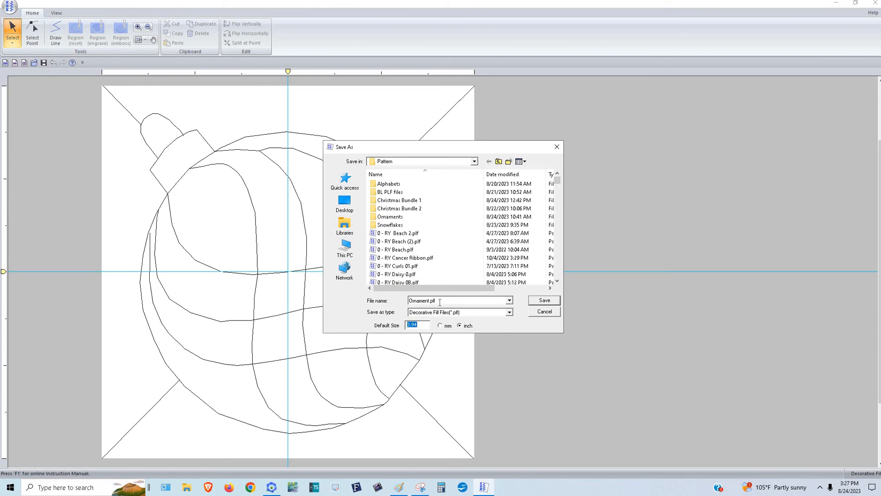
double_click(440, 301)
left_click(440, 302)
key("BackSpace")
key("BackSpace")
type("2")
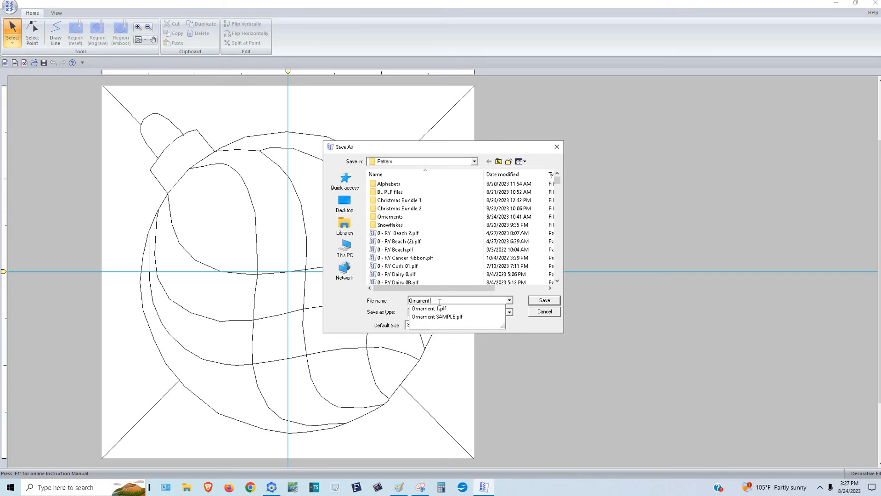
key("Return")
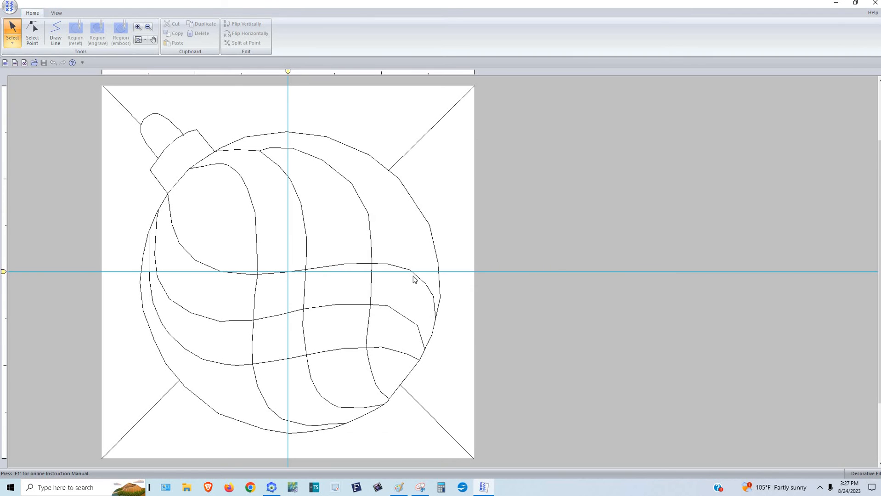
Step: Switch to the embroidery layout and apply the Ornament 2 pattern as the region's decorative fill
key("alt+Tab")
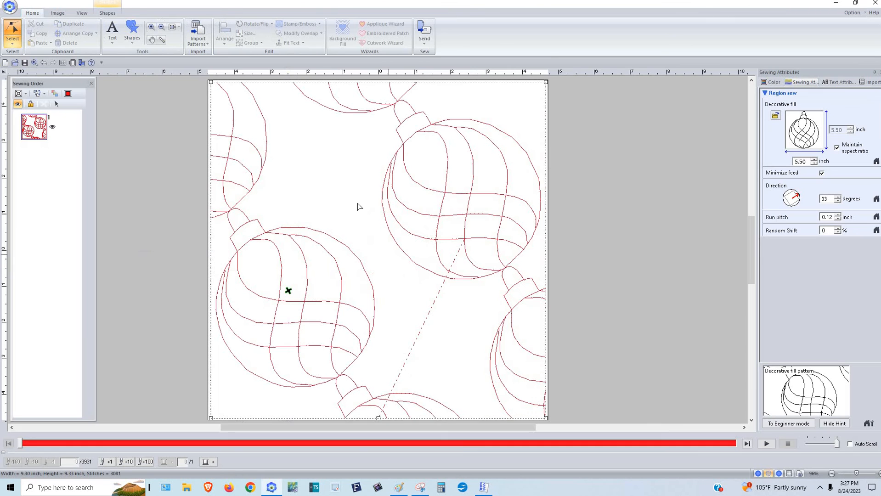
left_click(802, 143)
scroll(557, 259, "down", 5)
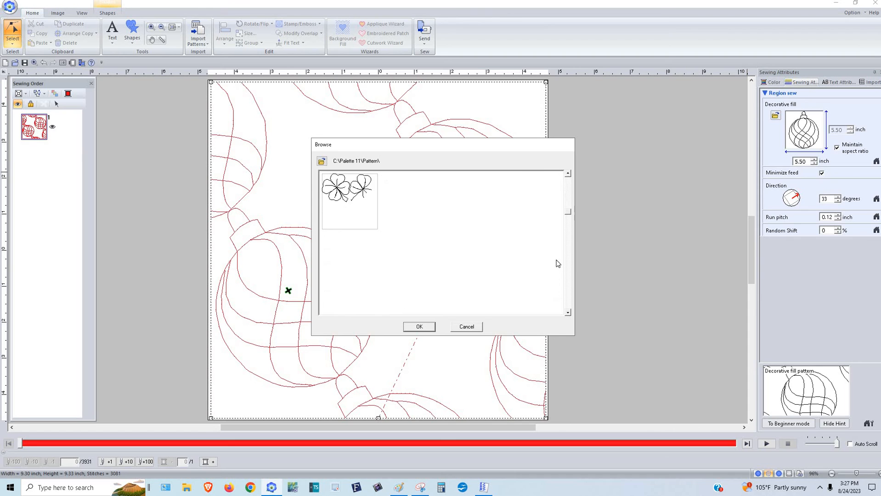
scroll(441, 240, "down", 6)
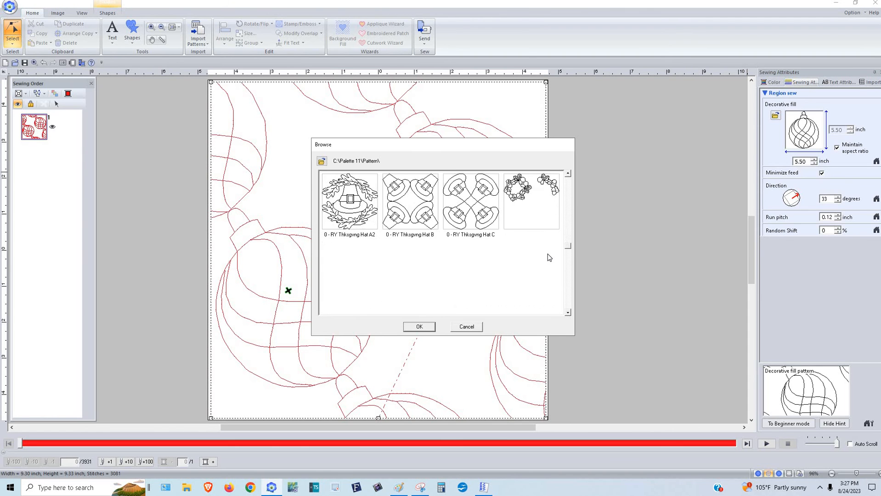
scroll(441, 240, "down", 5)
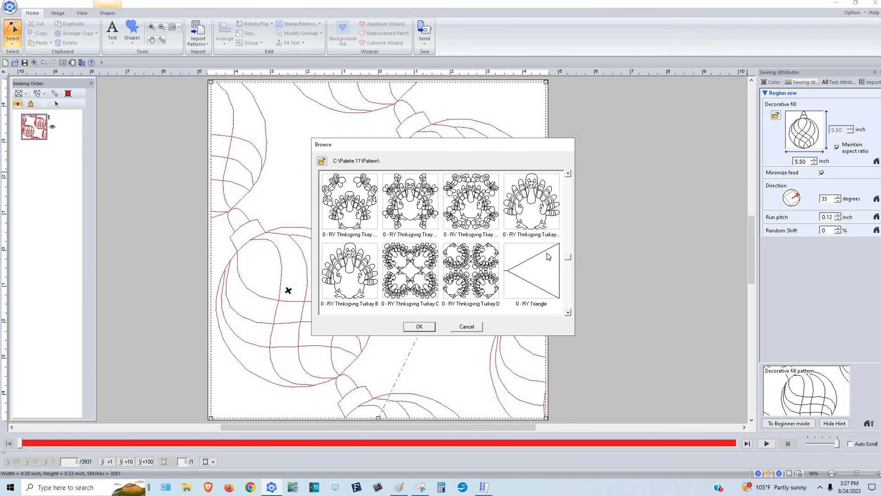
scroll(550, 252, "down", 5)
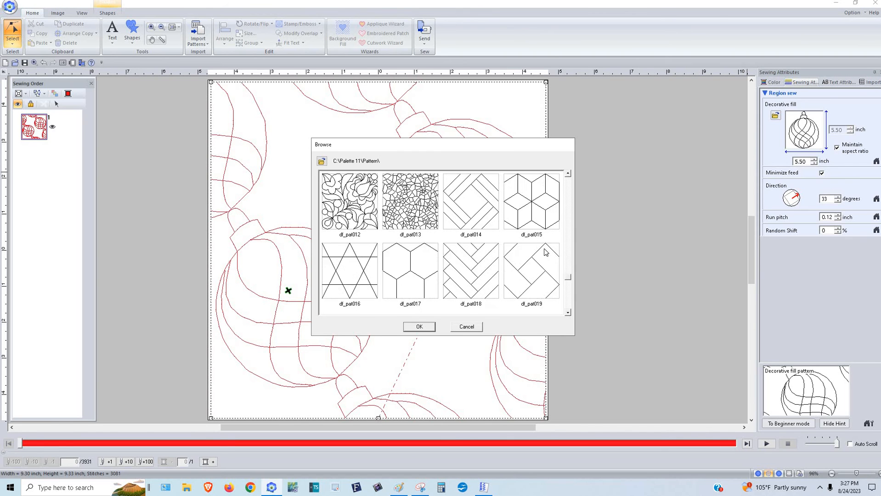
scroll(545, 249, "up", 5)
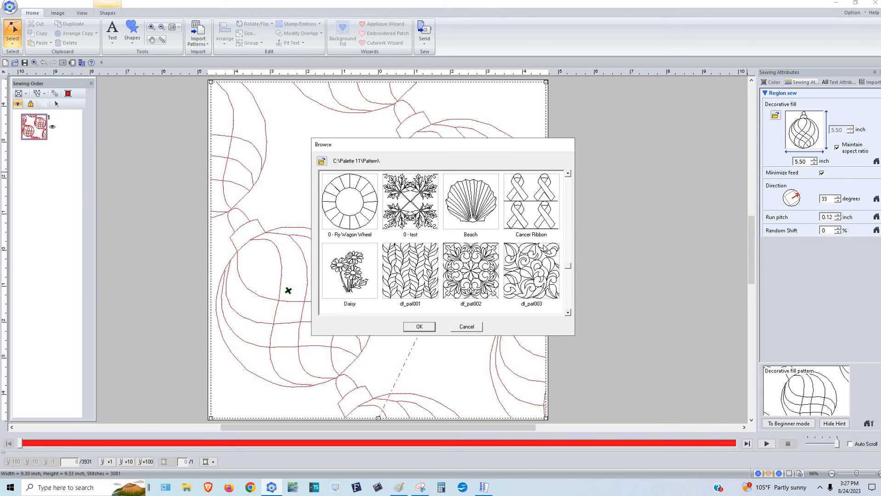
scroll(545, 249, "up", 1)
scroll(546, 248, "up", 2)
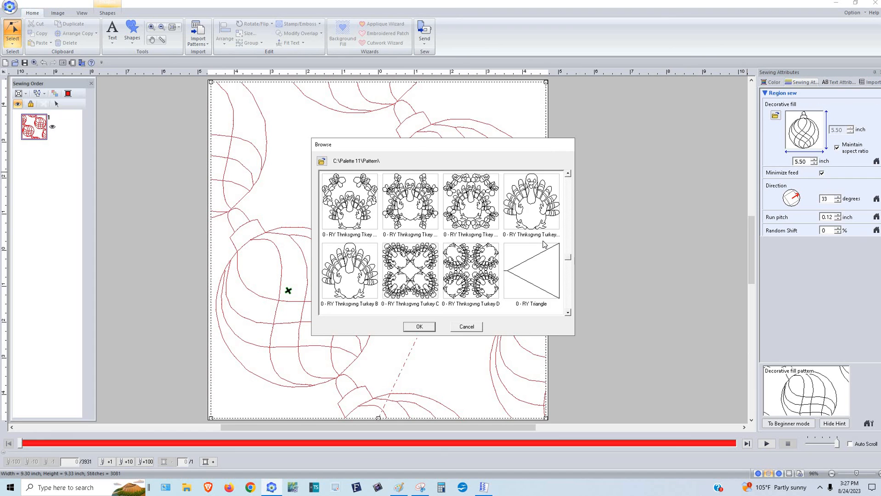
scroll(538, 239, "up", 2)
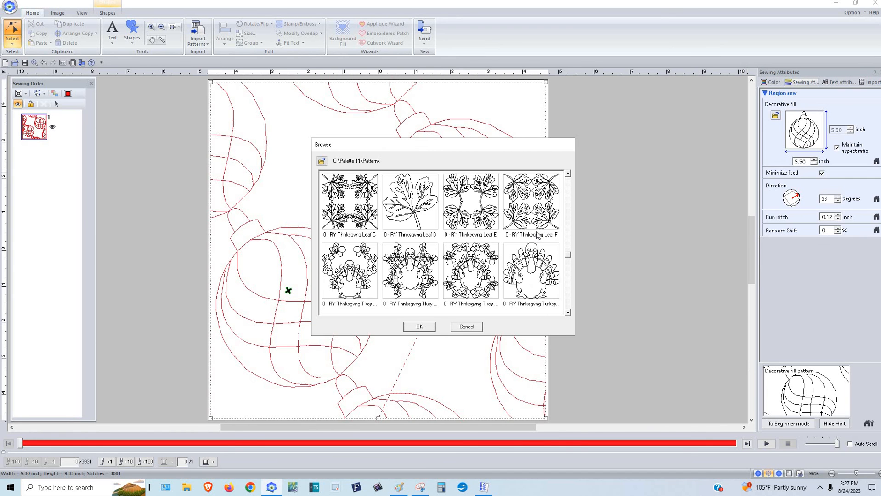
scroll(534, 236, "up", 1)
scroll(528, 248, "down", 8)
scroll(569, 277, "down", 5)
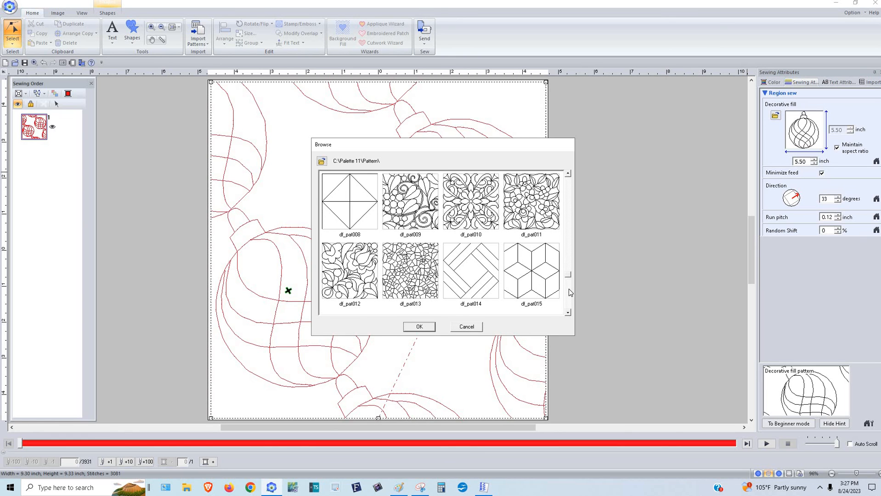
scroll(545, 275, "down", 1)
left_click(535, 285)
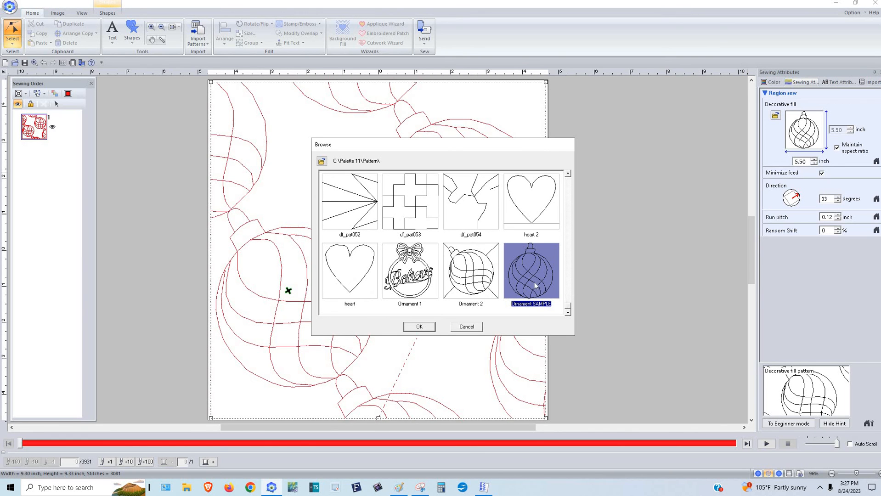
left_click(471, 271)
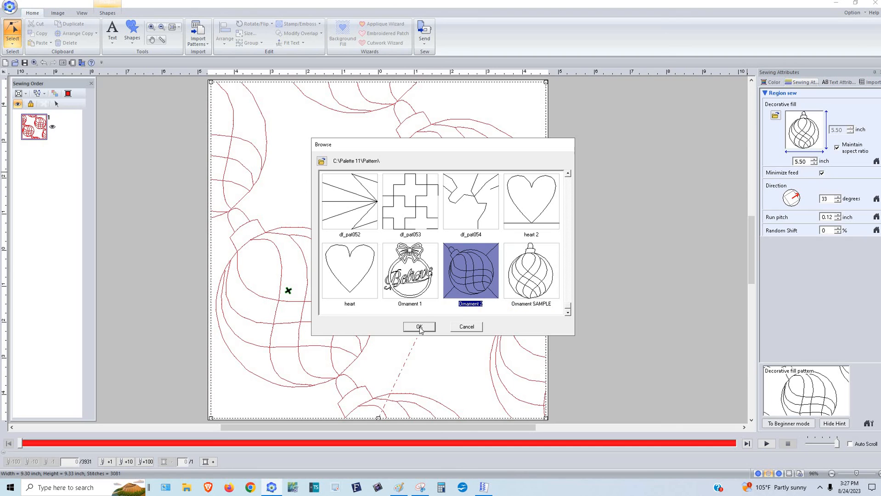
left_click(419, 327)
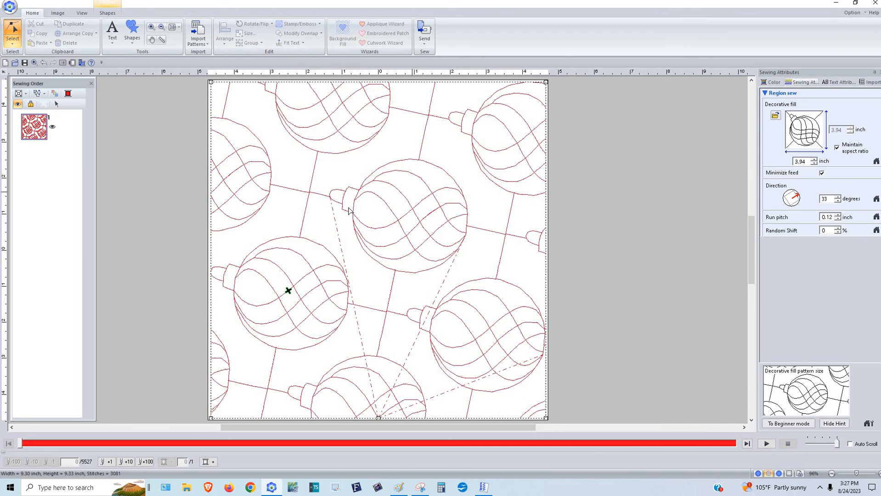
Step: Set the decorative fill's direction to 0 degrees and advance the stitch simulation to about four-fifths of the sequence
left_click(798, 197)
left_click(801, 198)
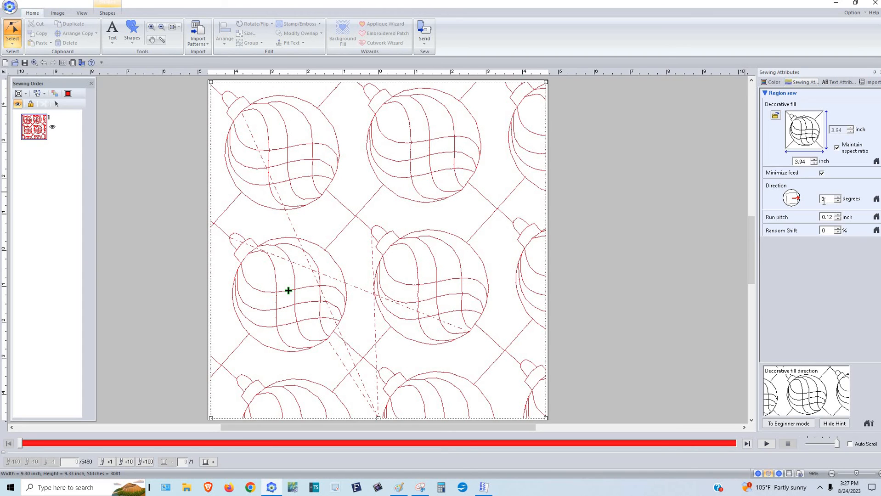
key("Delete")
type("0")
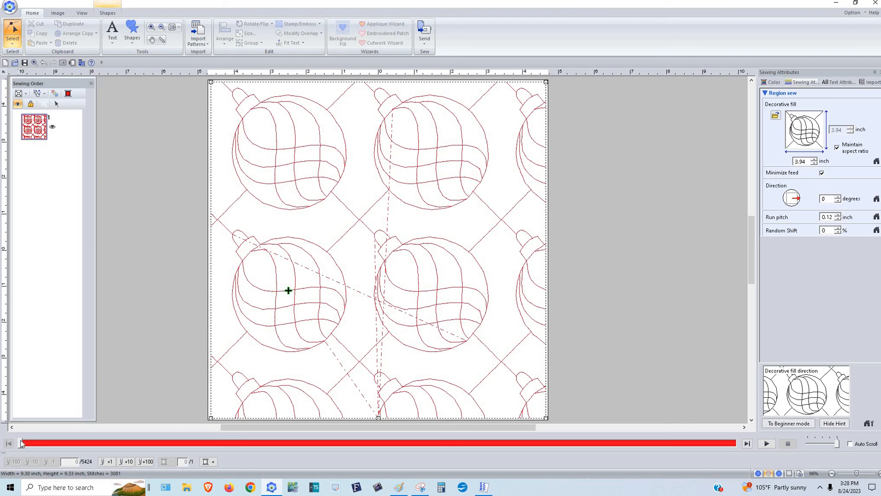
mouse_move(45, 442)
left_mouse_down()
mouse_move(469, 455)
mouse_move(521, 433)
mouse_move(599, 430)
left_mouse_up()
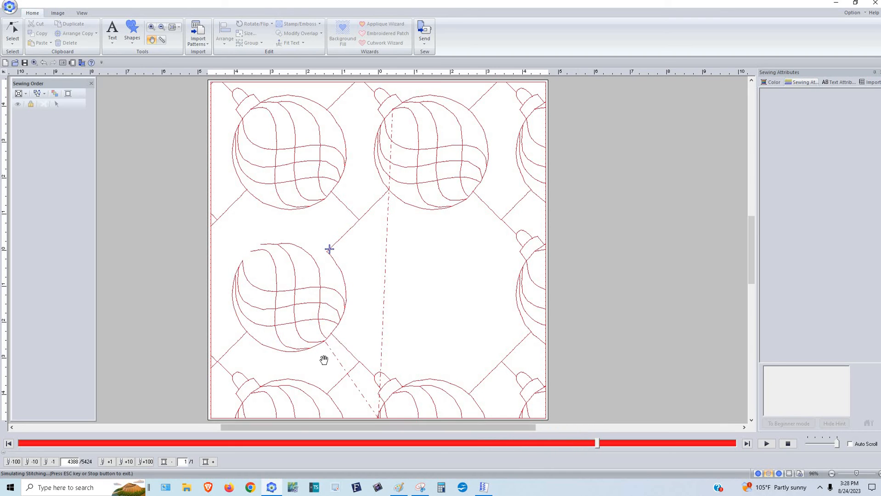
Step: Switch back to the pattern editor and add points on the ball's outline where the lower-right and upper-right connectors meet it
key("alt+Tab")
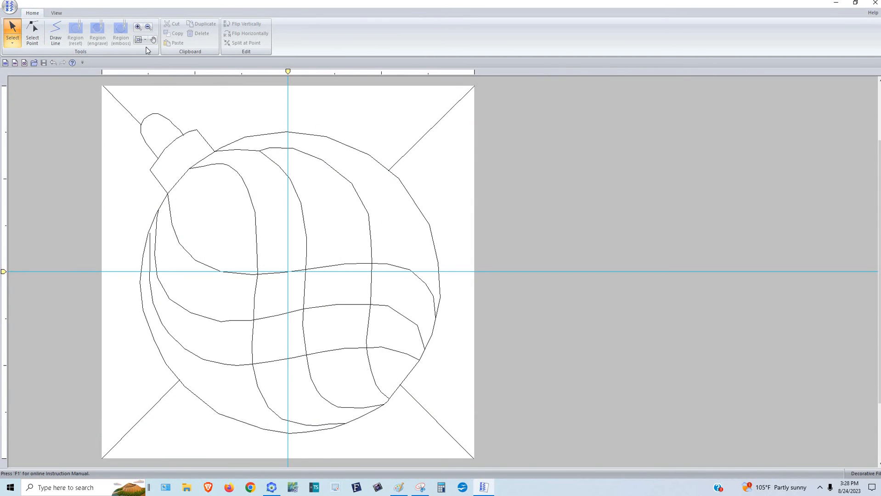
left_click(138, 28)
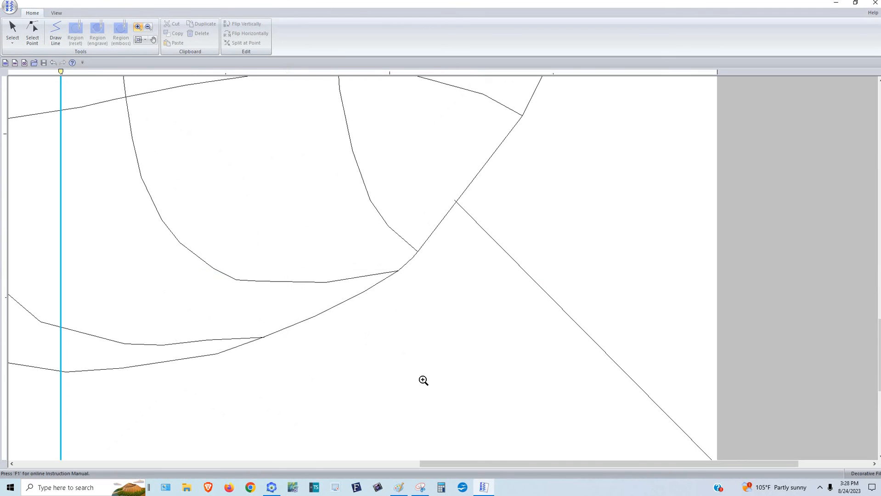
left_click(423, 410)
left_click(33, 32)
left_click(455, 202)
left_click(454, 201)
left_click(461, 198)
left_click(456, 204)
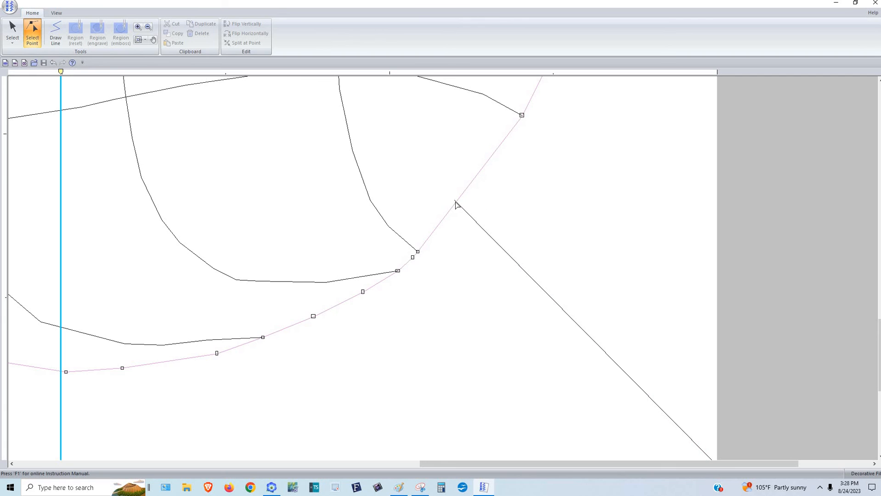
left_click(455, 201)
scroll(196, 232, "up", 13)
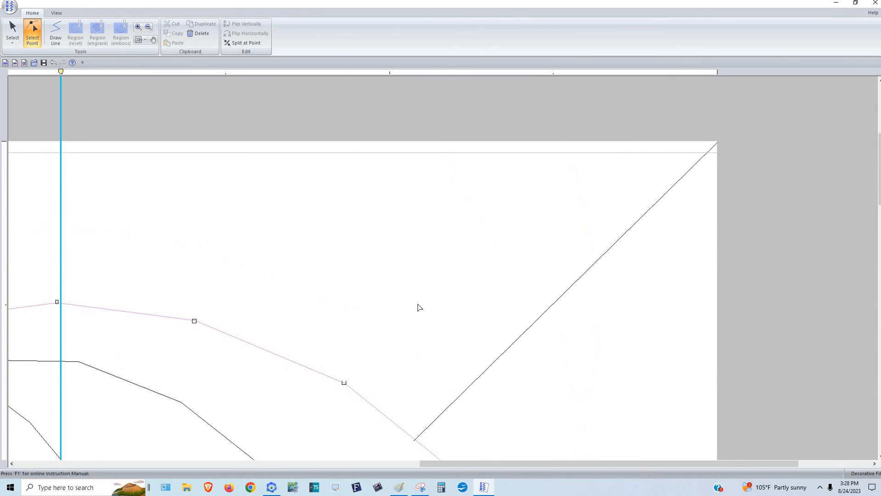
scroll(419, 307, "down", 3)
left_click(415, 287)
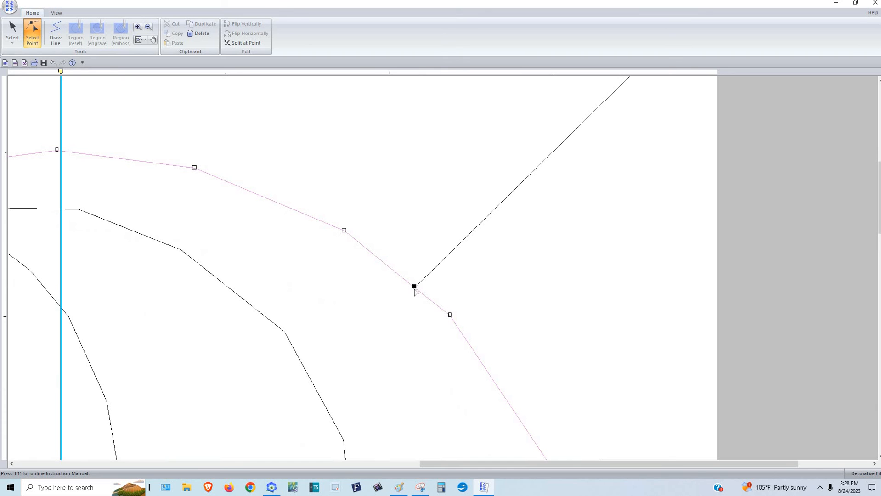
Step: Move the hanging loop's right end onto the cap's outline and add a matching point on the cap there
left_click_drag(464, 465, 241, 409)
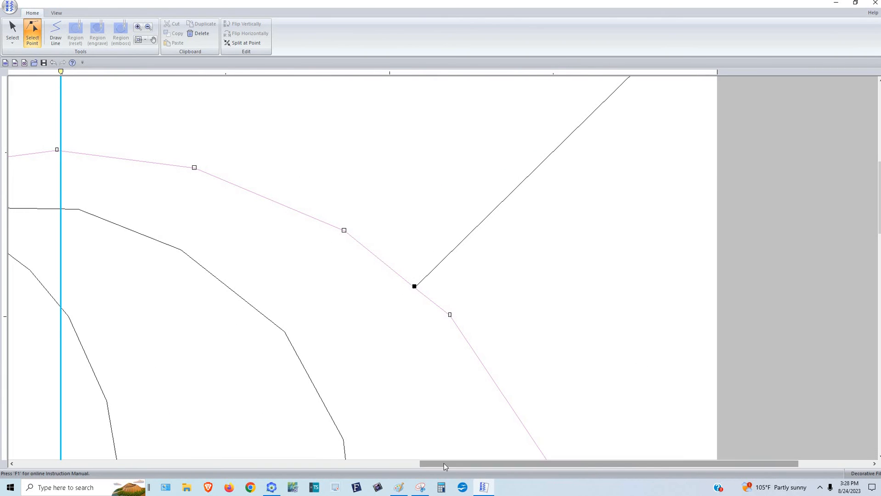
mouse_move(444, 462)
left_mouse_down()
mouse_move(187, 431)
mouse_move(217, 261)
mouse_move(198, 248)
left_mouse_up()
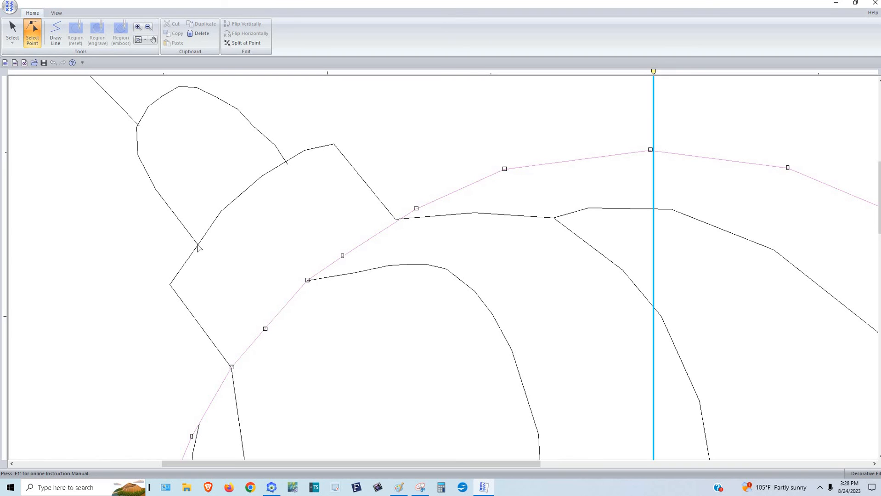
left_click(197, 245)
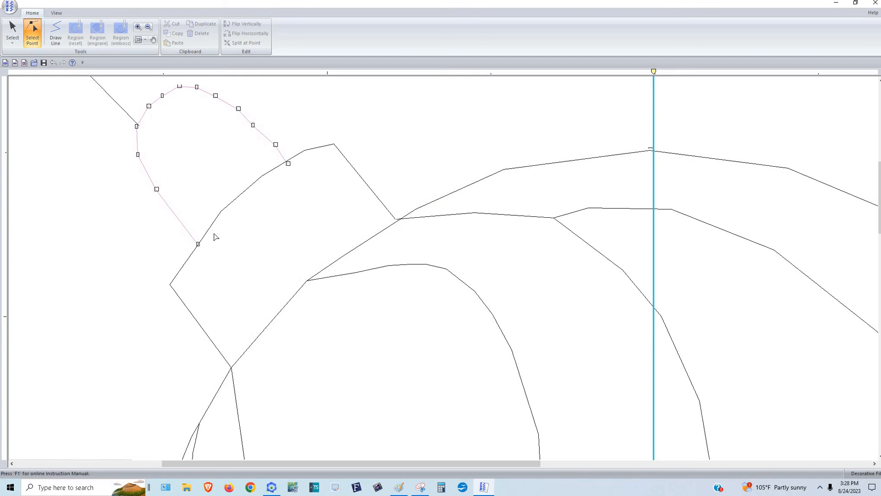
left_click(288, 164)
left_click(288, 163)
left_click_drag(296, 167, 292, 163)
left_click(290, 166)
left_click(287, 163)
left_click(288, 160)
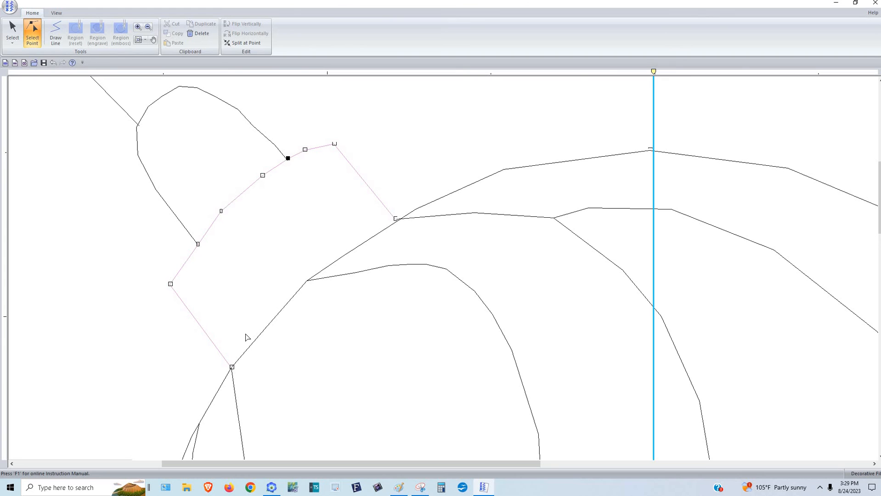
Step: Attach the outermost left stripe's upper end to the ball's outline, add an outline point at the neighbouring stripe's end, and save the pattern
scroll(204, 285, "down", 5)
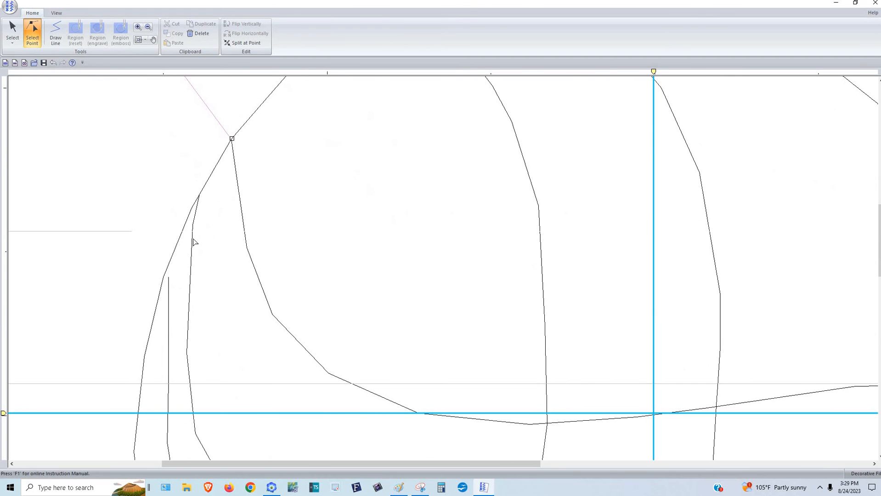
left_click(169, 281)
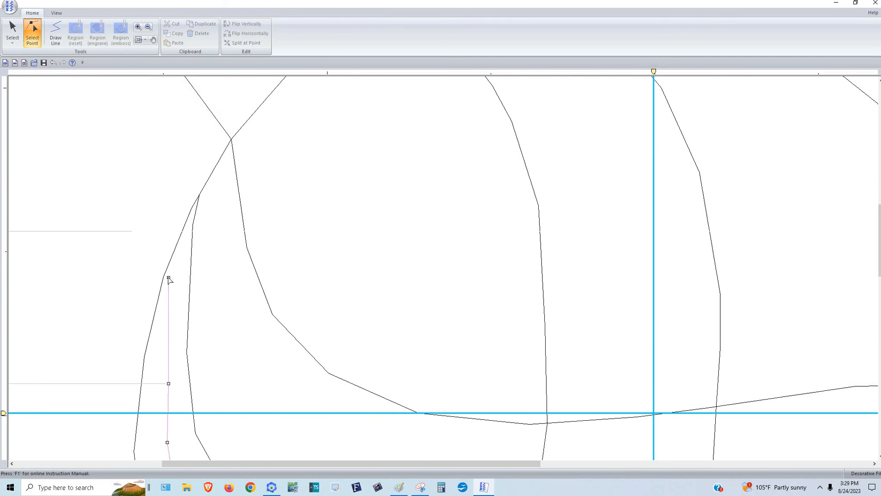
left_click_drag(168, 278, 165, 273)
left_click(165, 277)
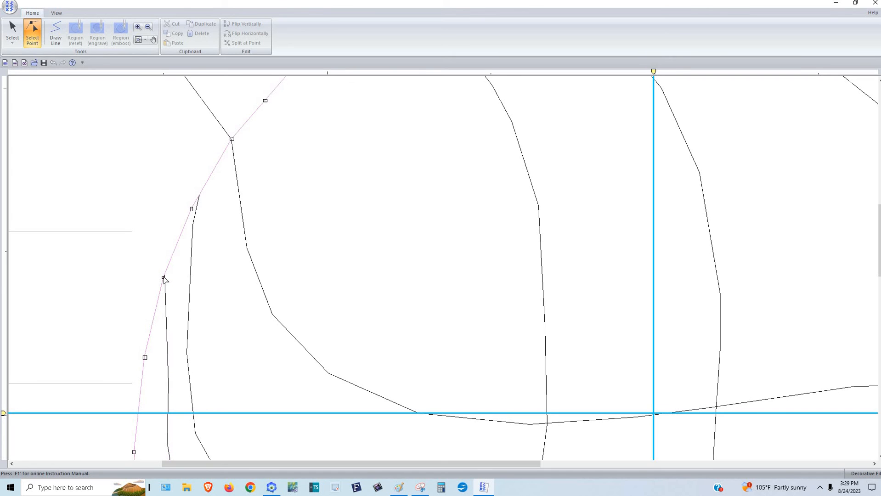
left_click(164, 278)
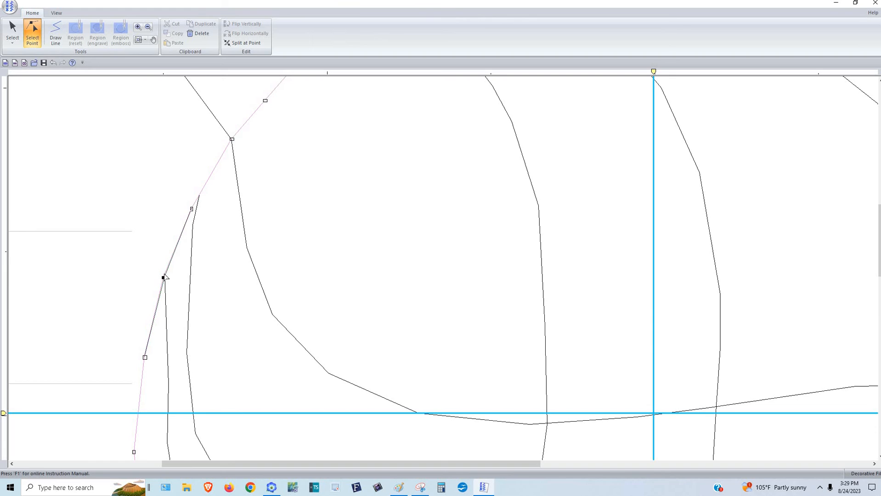
left_click_drag(164, 274, 165, 276)
left_click(199, 197)
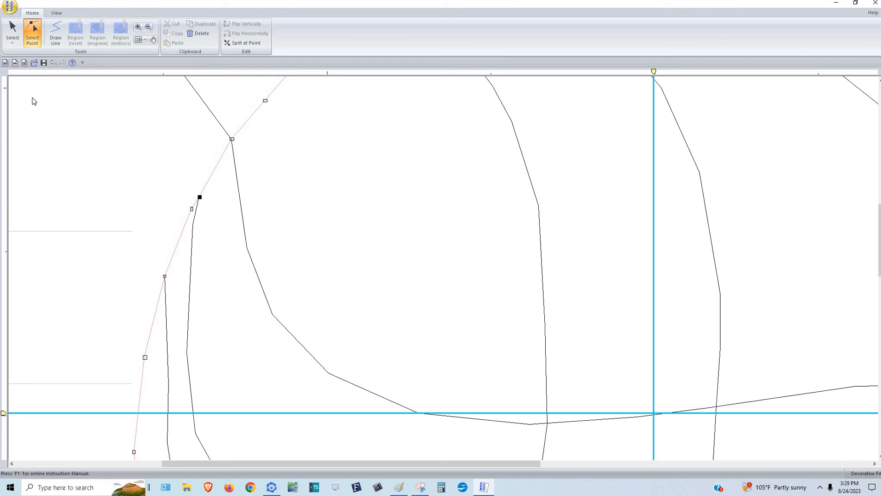
left_click(10, 6)
left_click(49, 104)
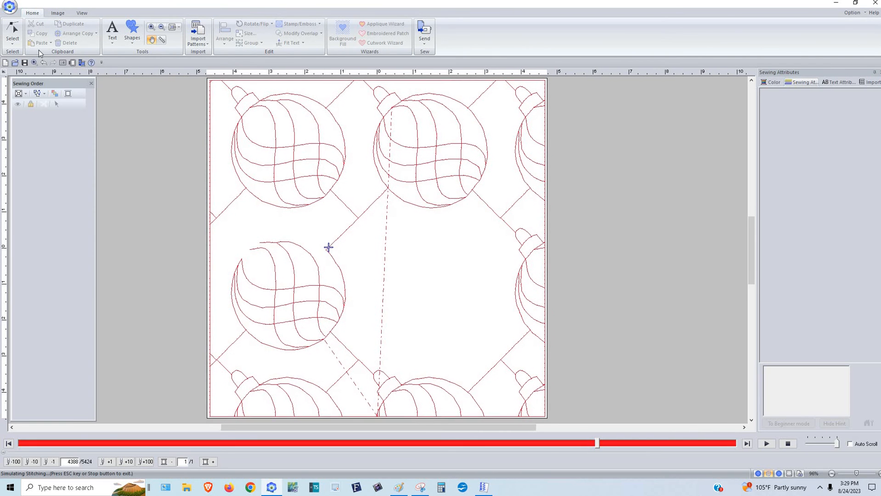
Step: Stop the stitch simulation and reload the saved Ornament 2 pattern into the square's decorative fill
key("Escape")
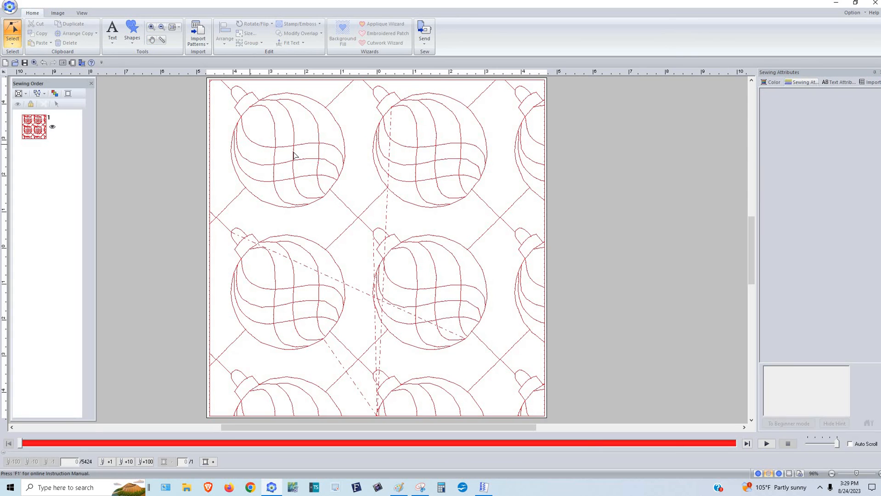
left_click(294, 156)
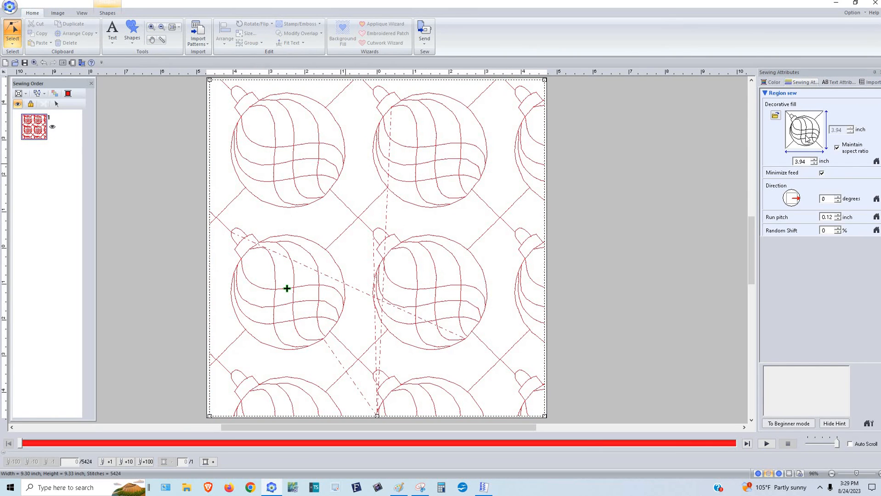
left_click(775, 115)
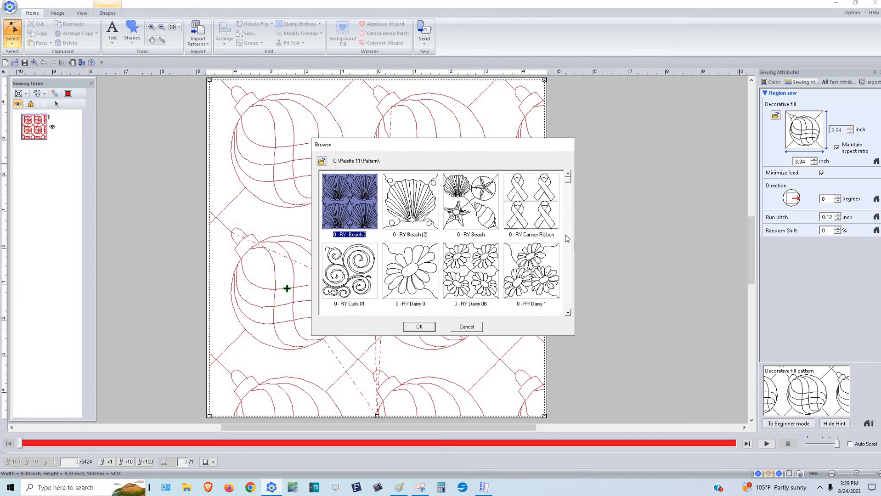
left_click(568, 202)
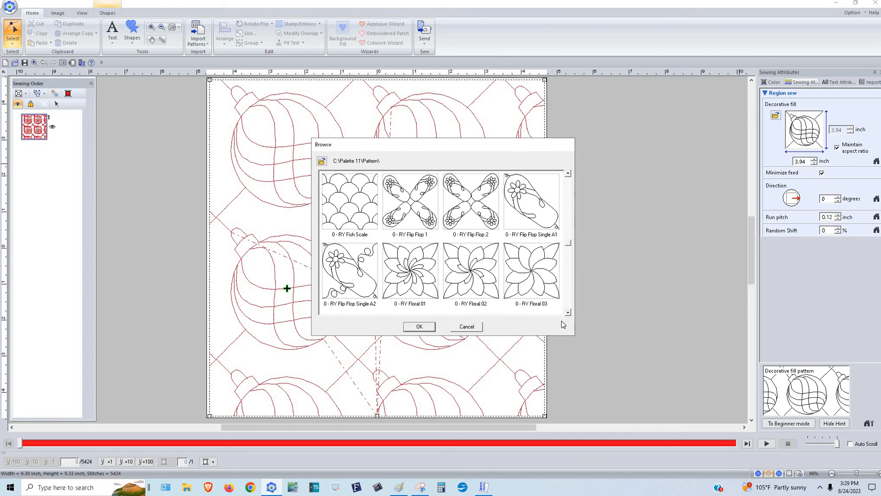
left_click(471, 274)
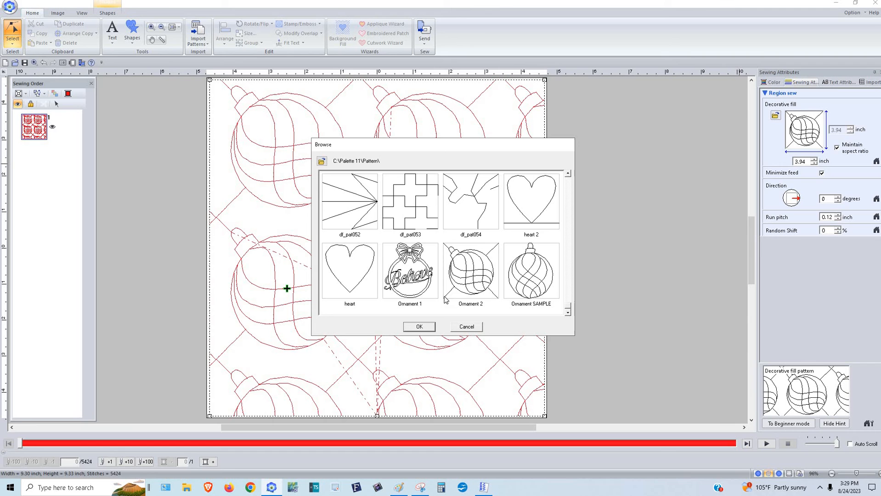
left_click(429, 326)
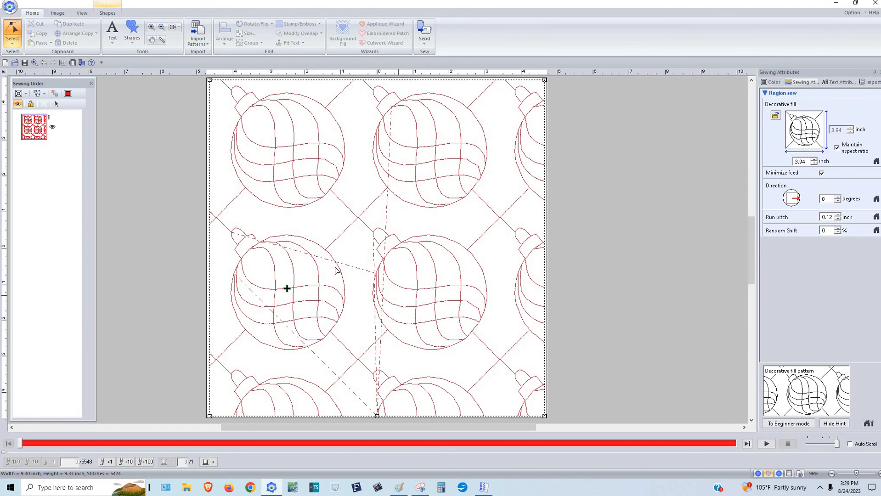
scroll(335, 270, "right", 2)
scroll(335, 271, "right", 2)
scroll(335, 271, "left", 2)
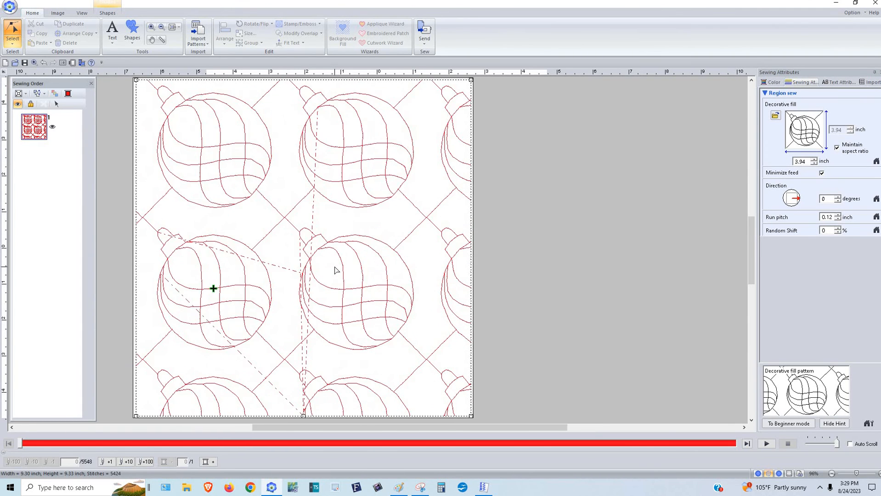
scroll(331, 280, "left", 2)
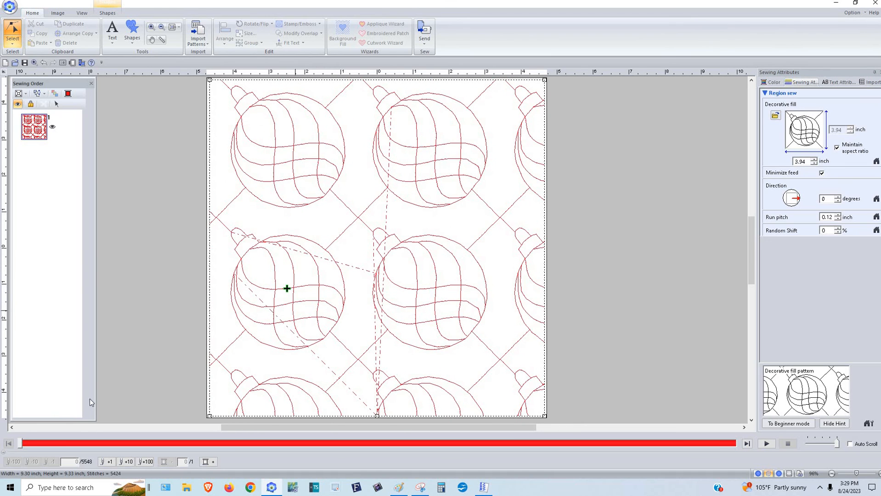
Step: Deselect the fill, advance the stitch simulation to about two-thirds of the sequence, and slow its playback speed
left_click(47, 393)
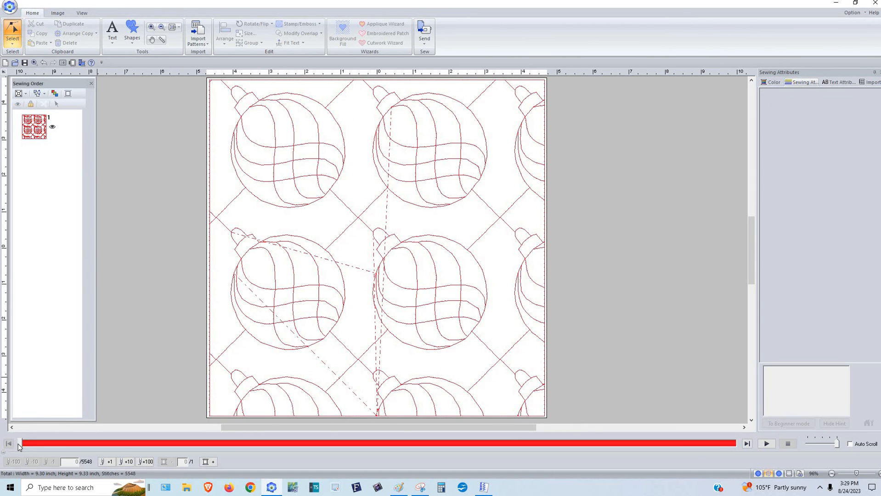
left_click(35, 443)
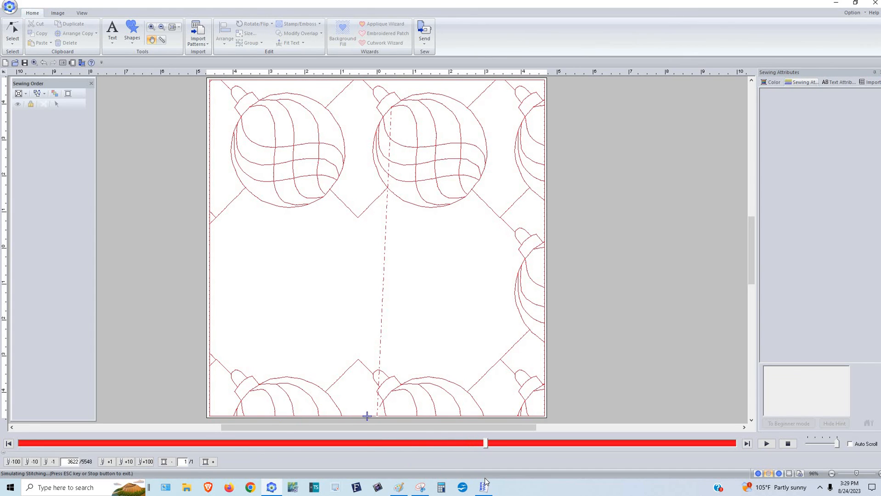
left_click(809, 444)
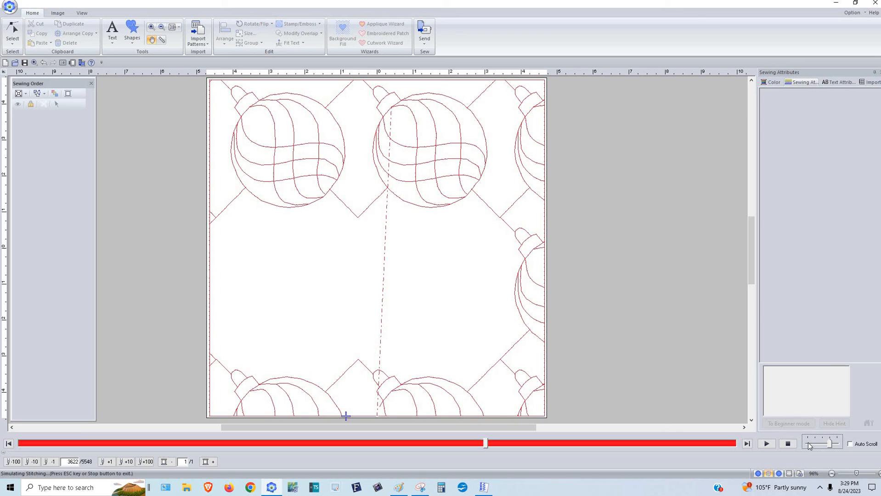
left_click(770, 444)
left_click(815, 443)
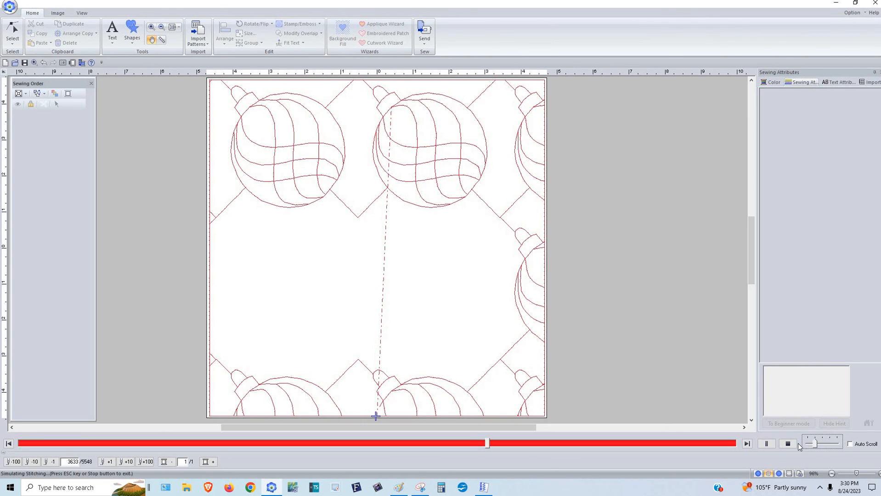
Step: Play the simulation with pauses to examine how the middle-row left ornament stitches, and stop it
left_click(770, 445)
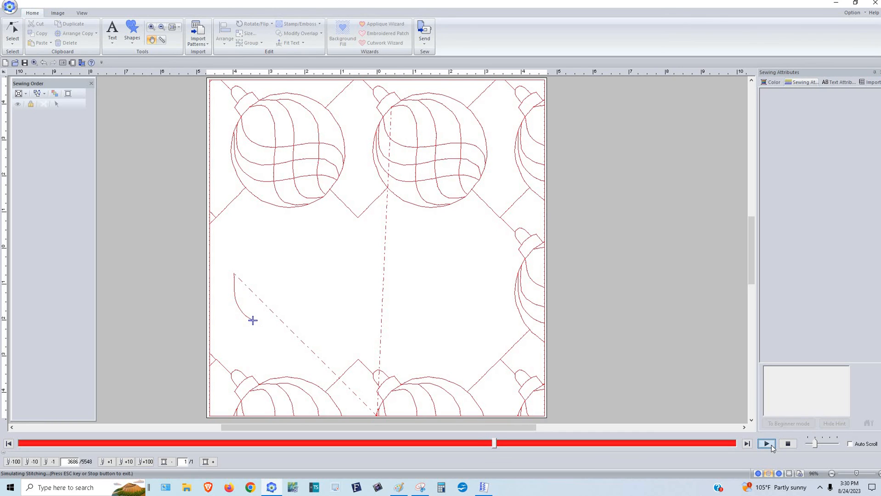
left_click(771, 444)
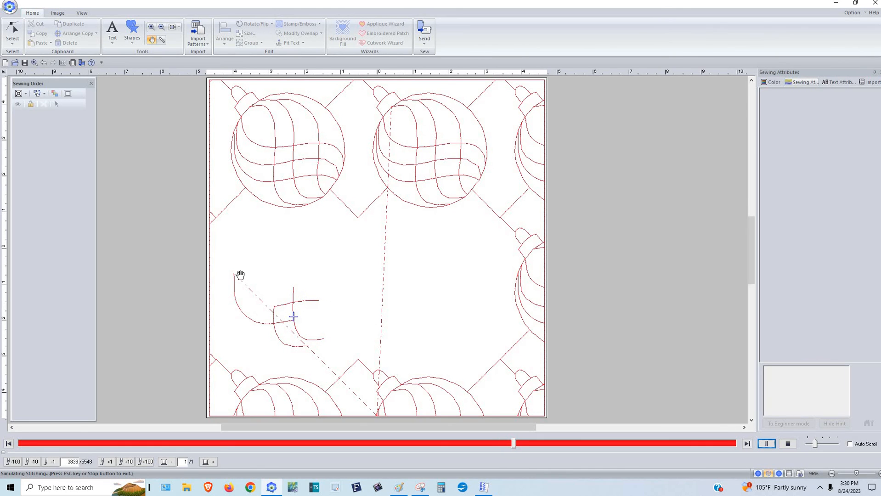
left_click(771, 443)
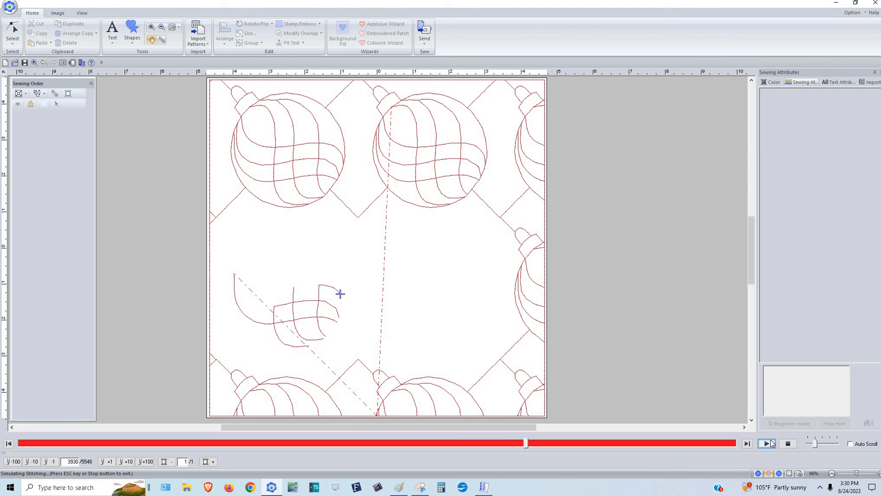
left_click(771, 444)
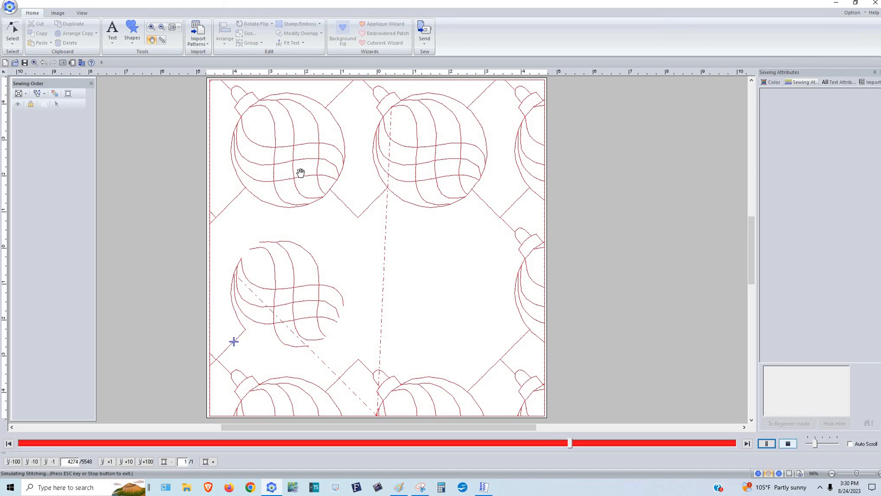
key("Escape")
Step: Switch to the pattern editor and display a grid with axes, one size step above the minimum
key("alt+Tab")
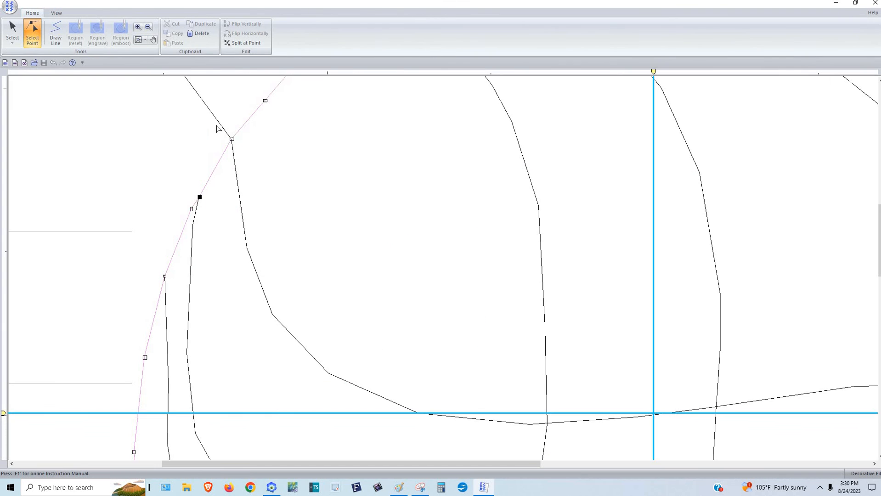
left_click(57, 14)
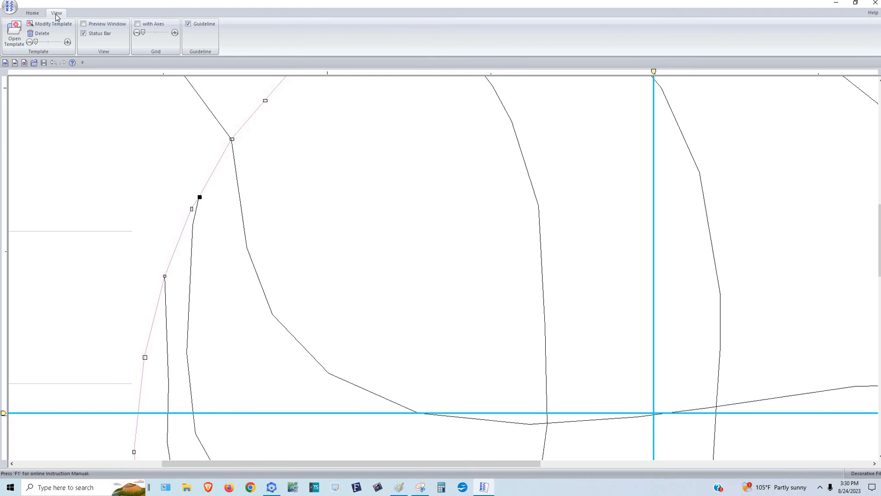
left_click(137, 23)
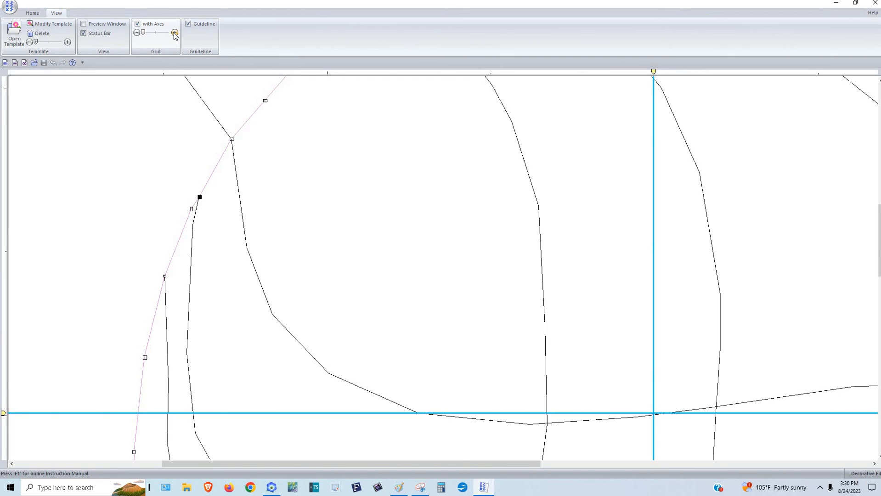
left_click(175, 33)
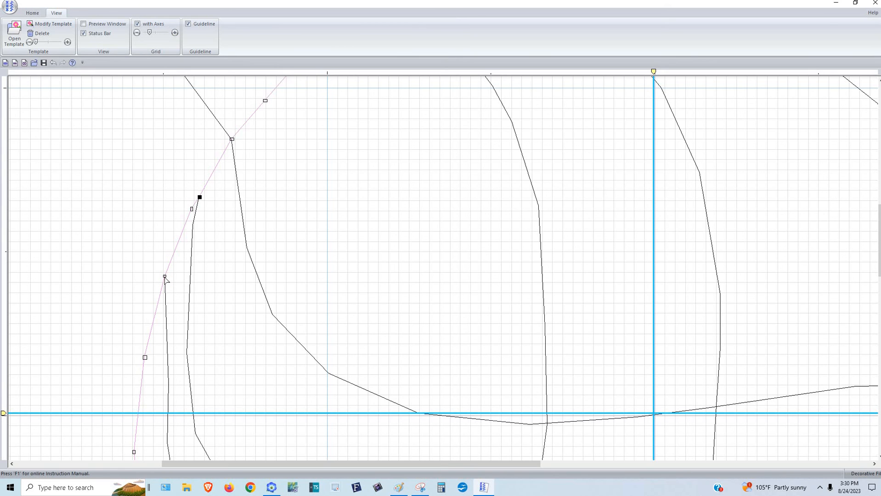
Step: Align the ball outline's point and the outermost left stripe's upper end on the same grid intersection
left_click(164, 274)
left_click(165, 276)
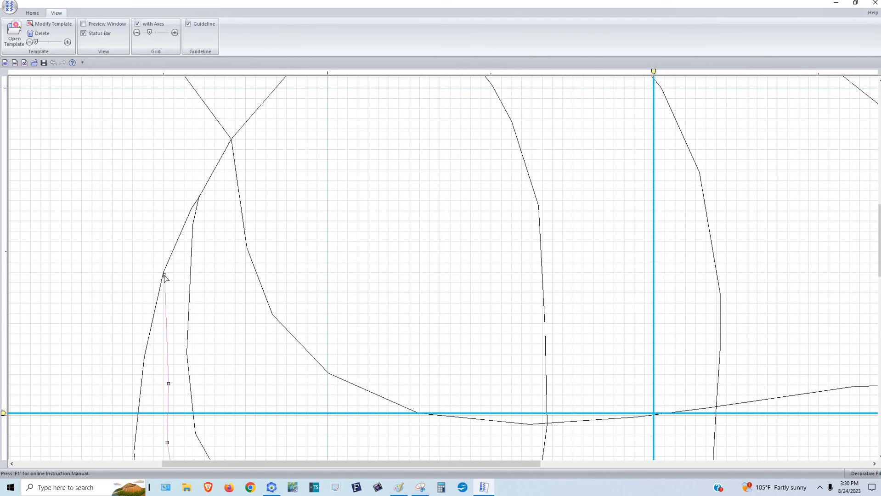
left_click(164, 275)
Step: Move the neighbouring stripe's upper end and the matching ball-outline point onto a shared grid intersection, and save the pattern
left_click(200, 198)
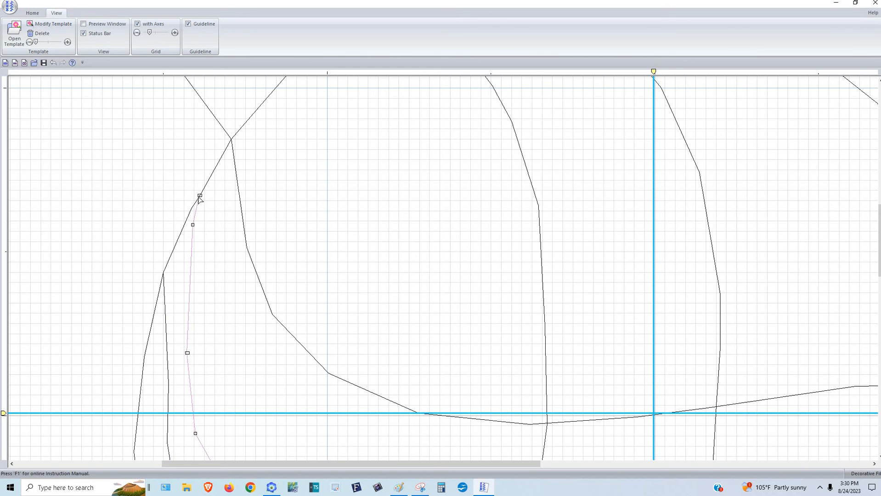
left_click(201, 196)
left_click_drag(204, 195, 207, 189)
left_click(201, 197)
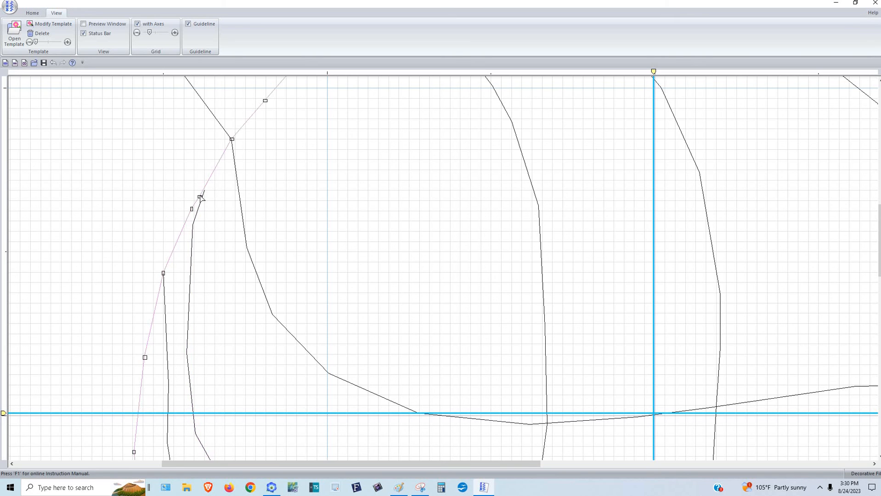
left_click(201, 196)
left_click(198, 207)
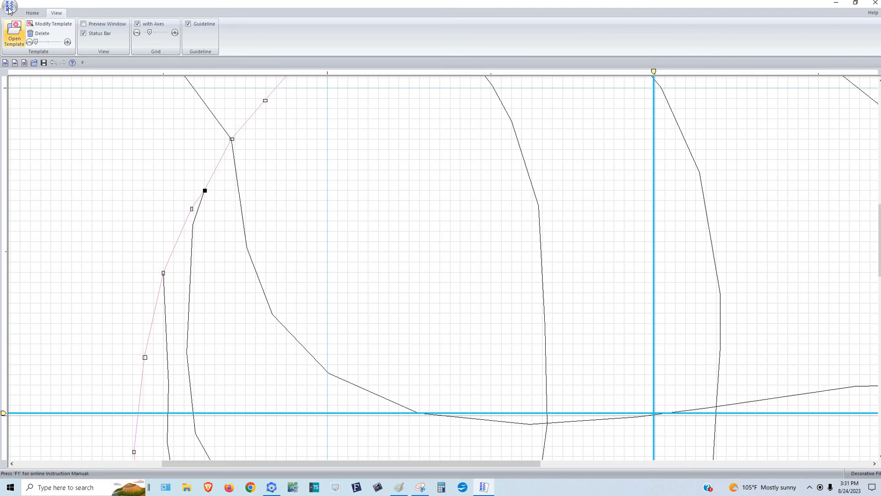
key("alt+f")
key("Escape")
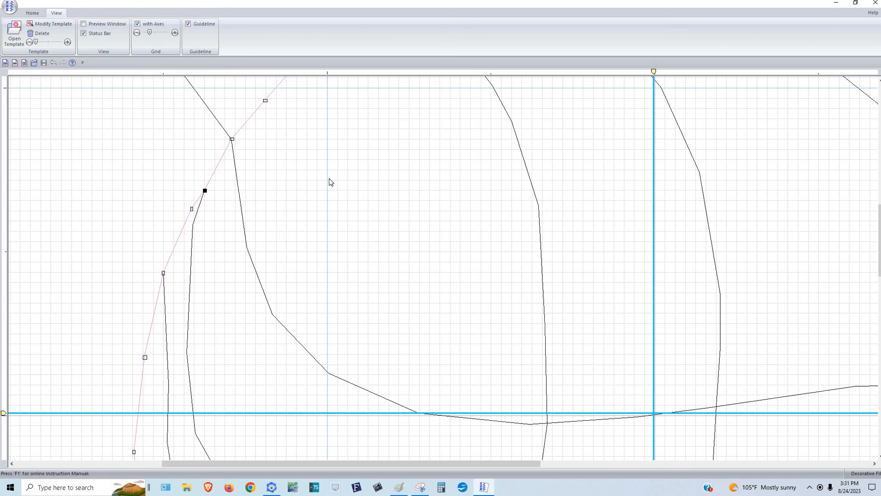
Step: Switch back to the embroidery layout and apply the updated Ornament 2 pattern to the decorative fill
key("alt+Tab")
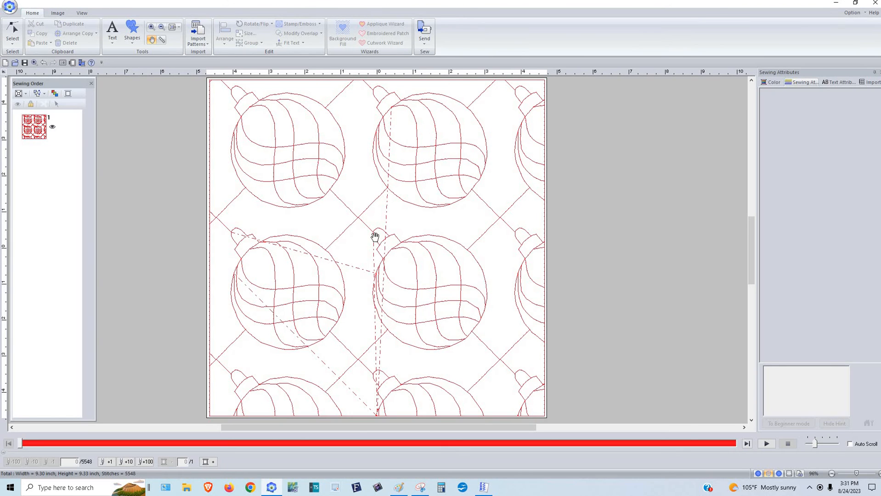
left_click(15, 35)
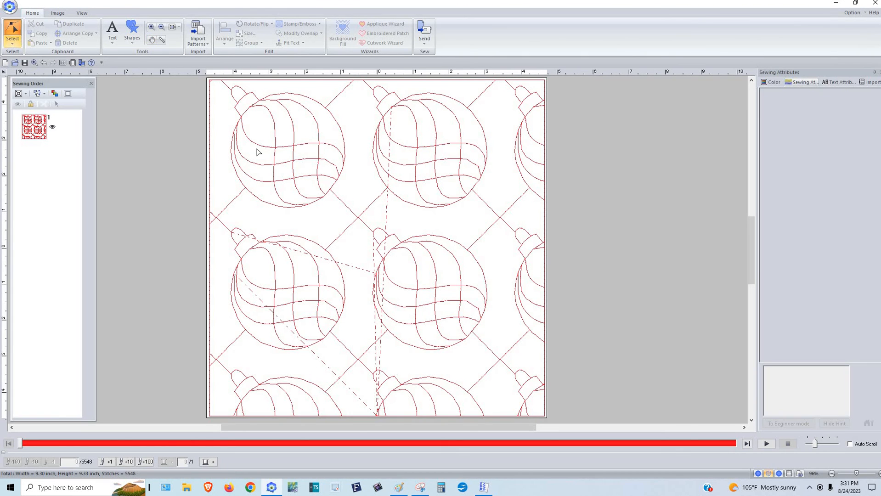
left_click(343, 154)
left_click(800, 142)
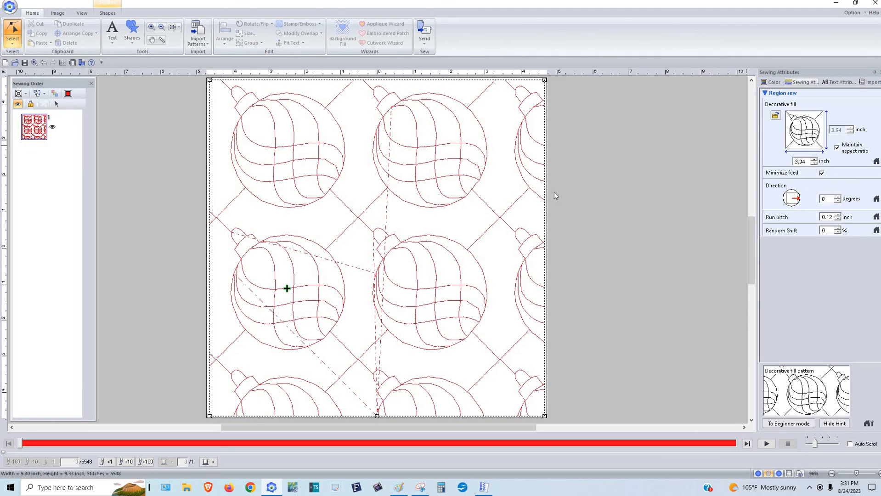
left_click(569, 313)
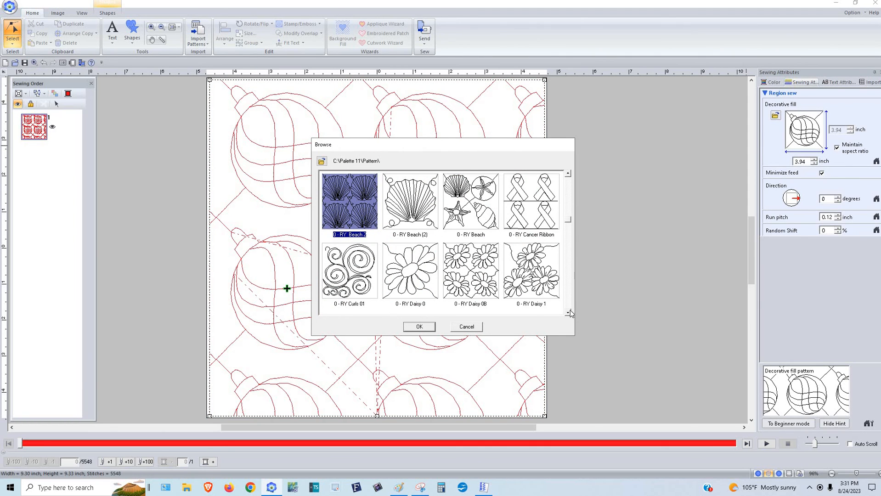
scroll(484, 301, "down", 3)
left_click(464, 294)
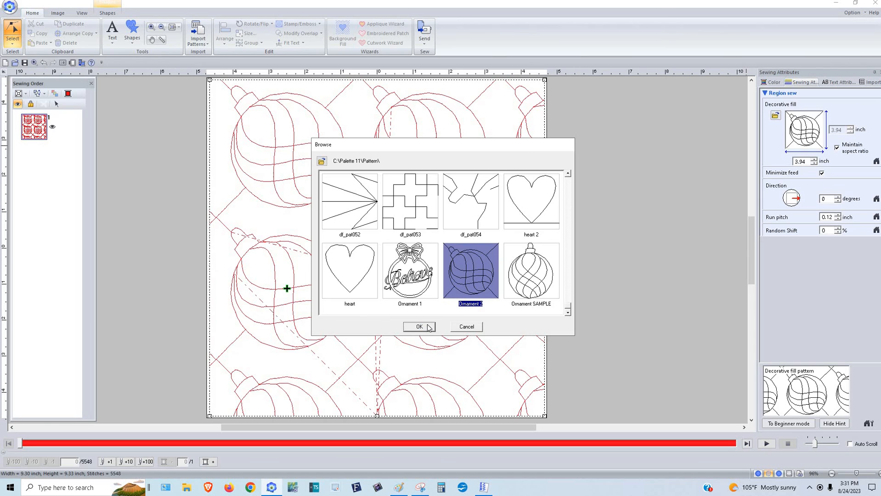
left_click(420, 327)
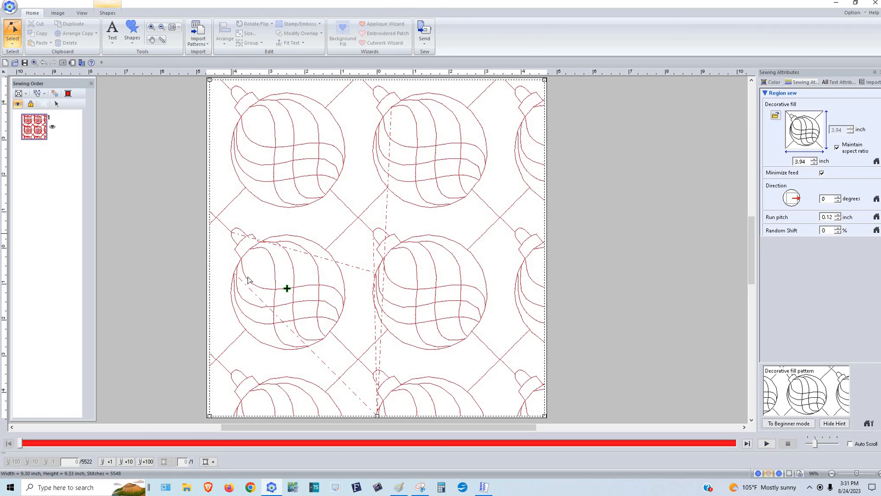
Step: Deselect the fill, advance the stitch simulation to about a tenth of the sequence, and stop it to return to selecting
left_click(243, 416)
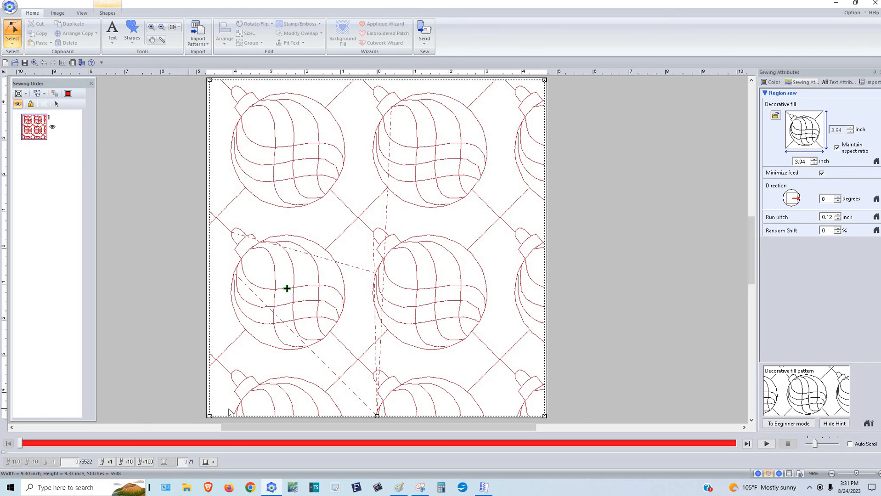
left_click(145, 393)
left_click_drag(20, 448, 93, 445)
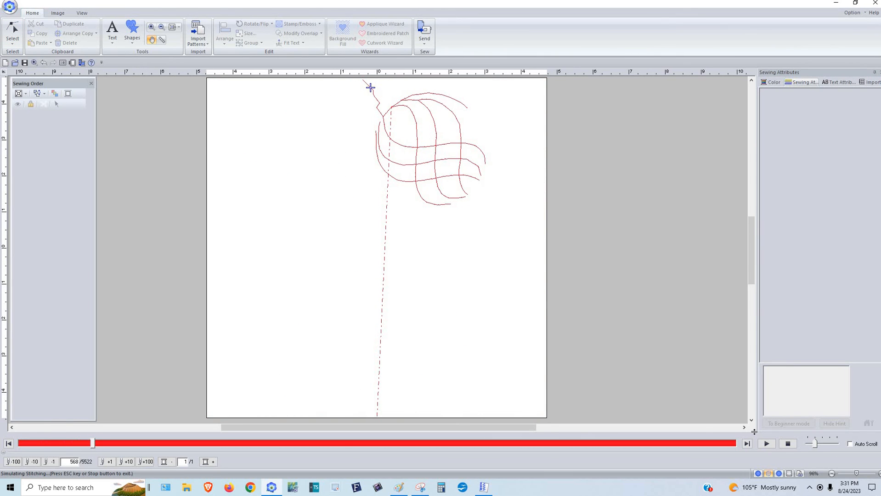
left_click(786, 444)
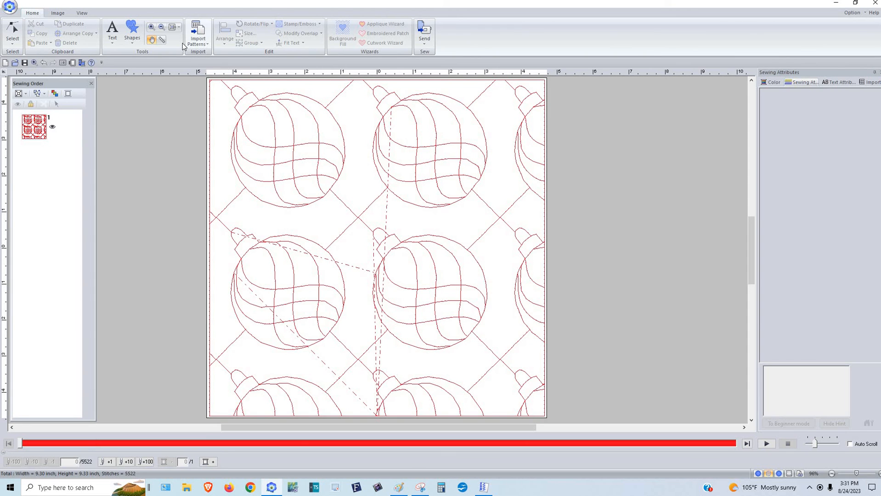
left_click(12, 32)
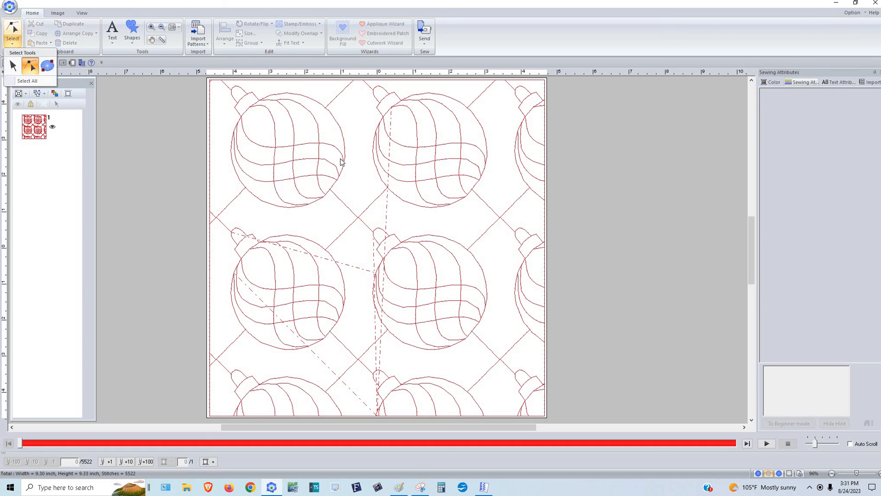
Step: Select the ornament fill and set its decorative pattern size to 6 inches
left_click(419, 167)
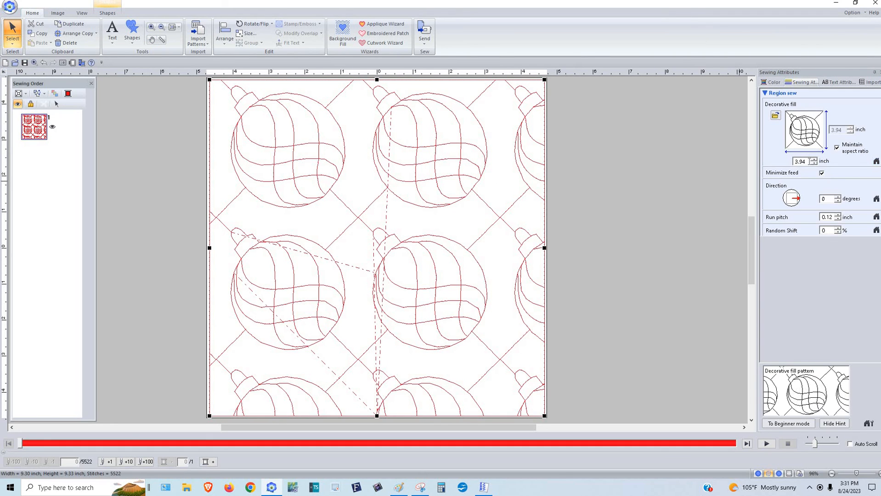
left_click_drag(806, 162, 702, 162)
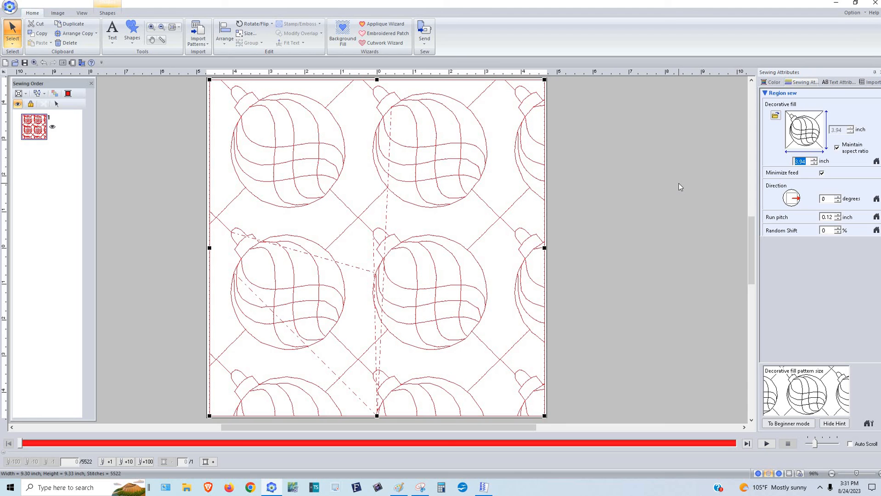
type("6")
key("Return")
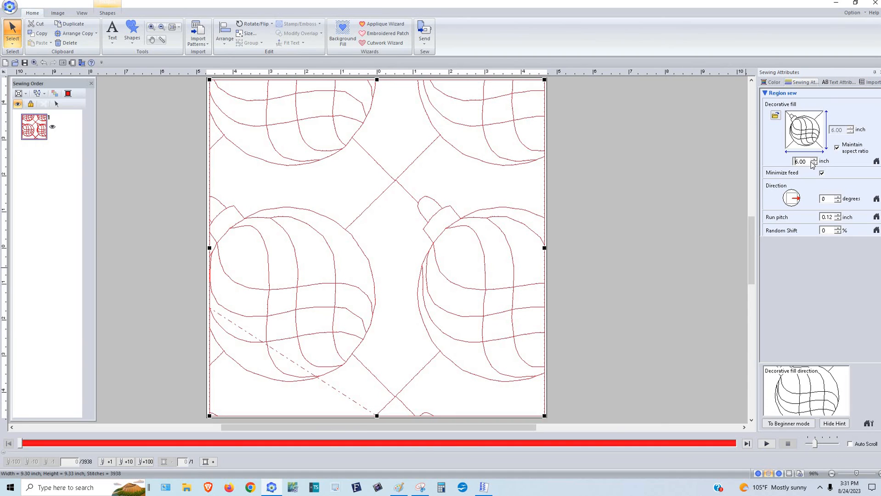
Step: Reduce the decorative fill's pattern size to 5 inches
left_click_drag(807, 162, 790, 172)
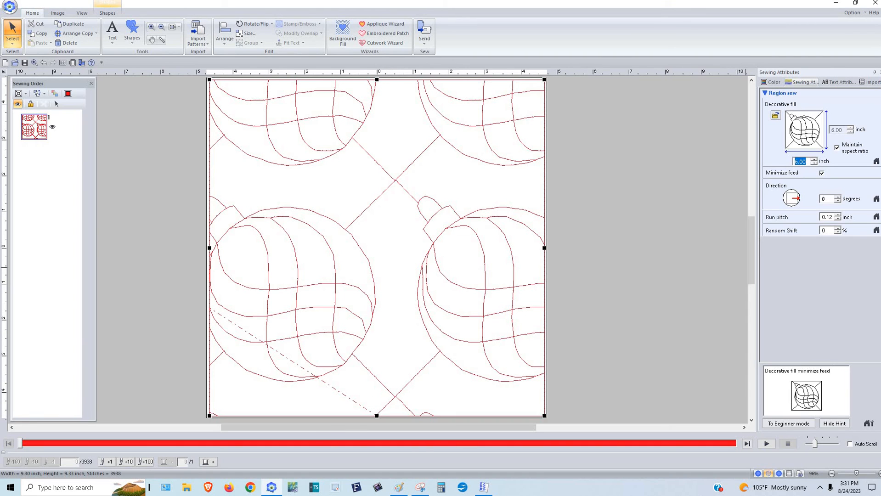
type("5.")
key("Return")
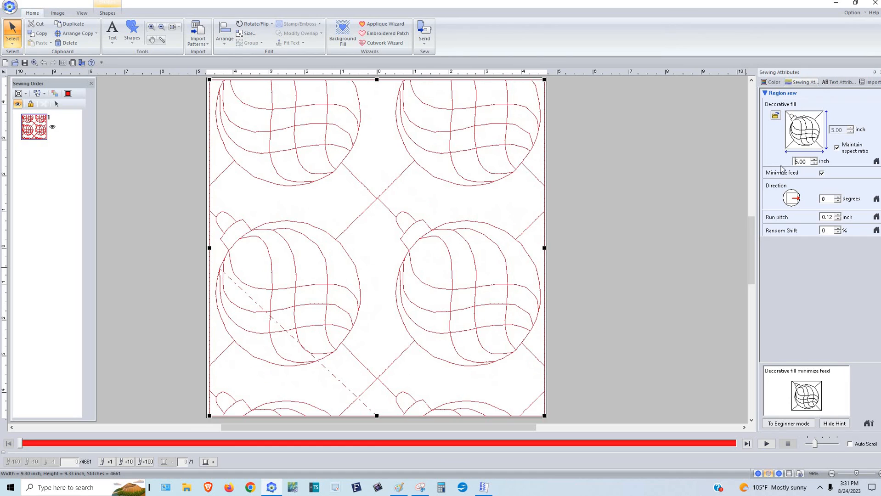
Step: Deselect the fill, run the stitch simulation through to the end to check for jumps, and reselect the fill
left_click(76, 385)
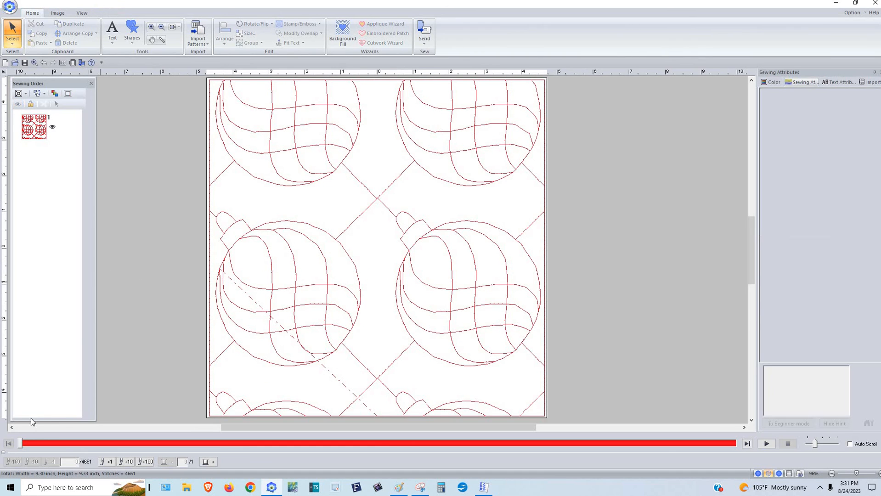
left_click(20, 445)
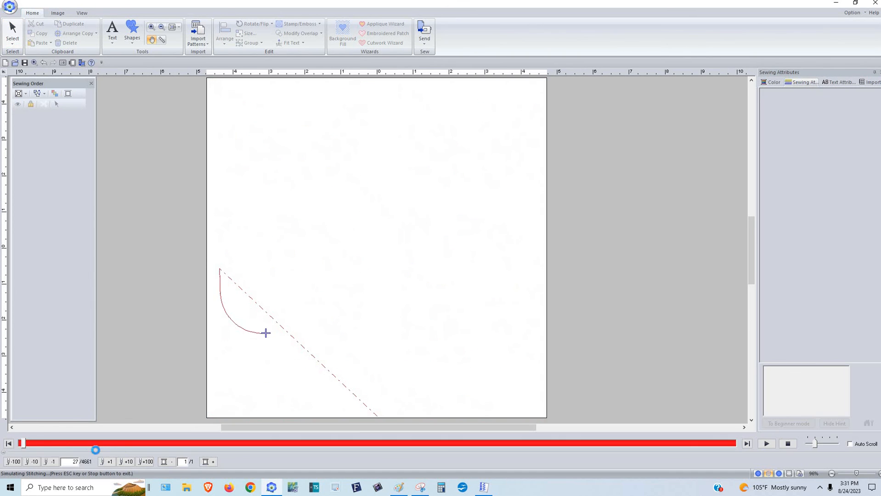
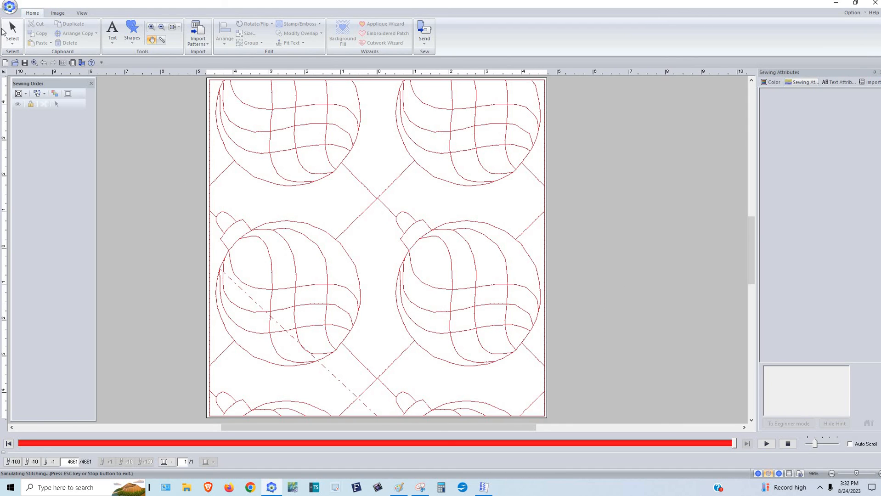
left_click(11, 32)
left_click(514, 174)
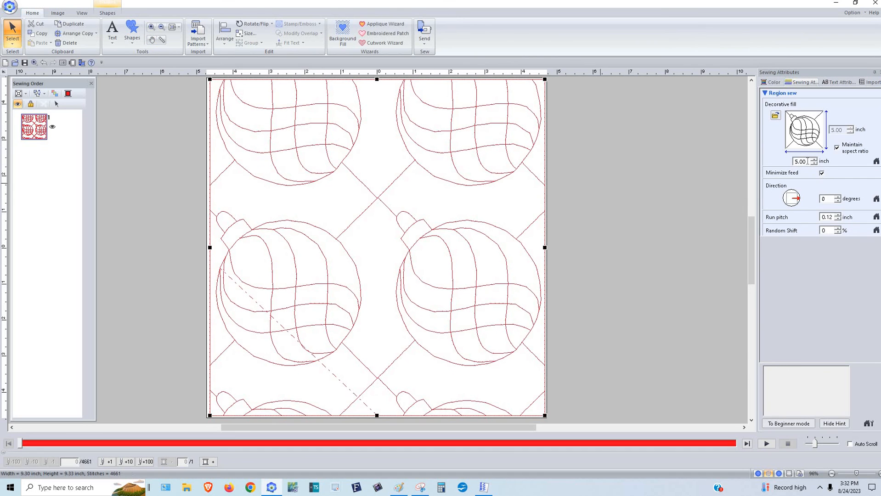
left_click(810, 144)
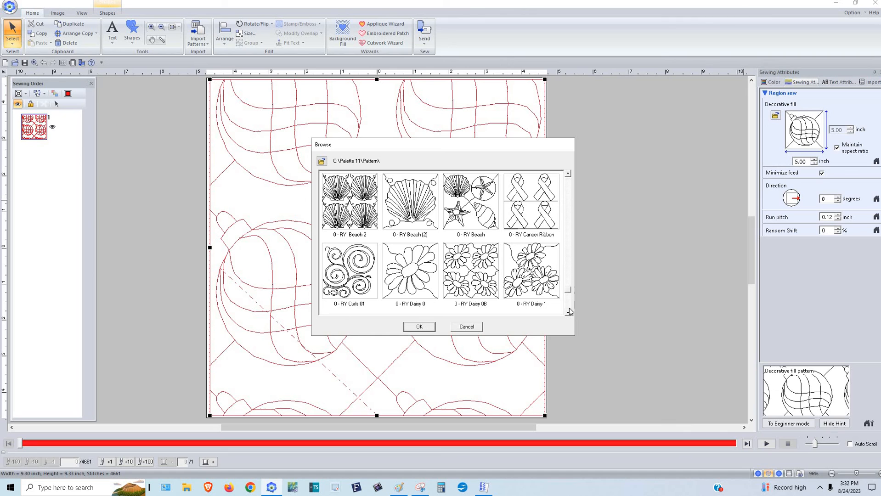
left_click_drag(570, 311, 569, 311)
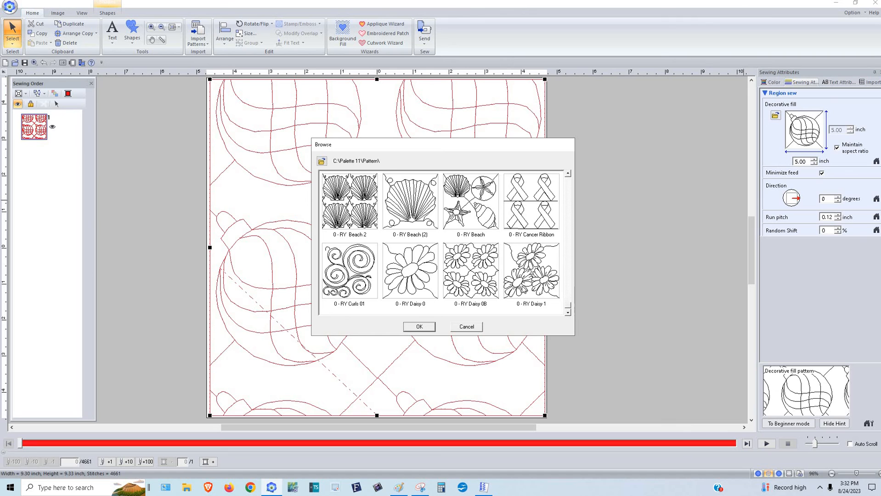
left_click(419, 325)
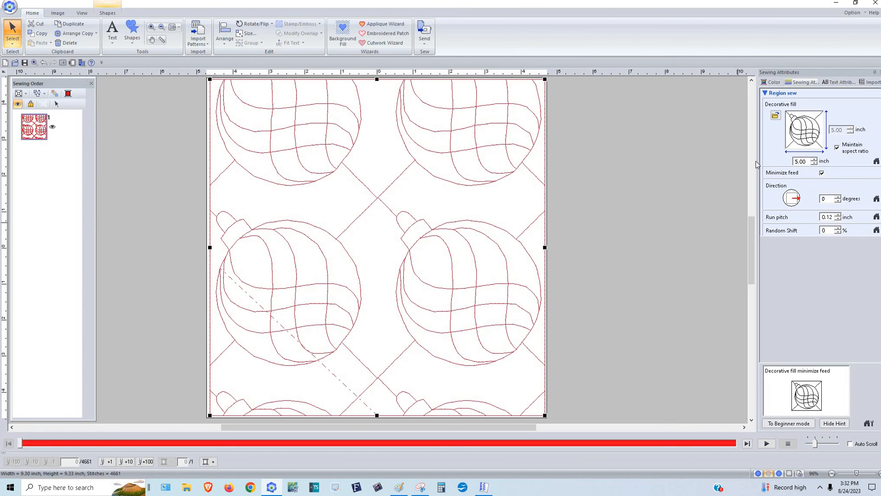
Step: Set the decorative pattern size to 3.5 inches and advance the stitch simulation to just past the middle of the sequence
left_click_drag(806, 161, 732, 185)
type("3.")
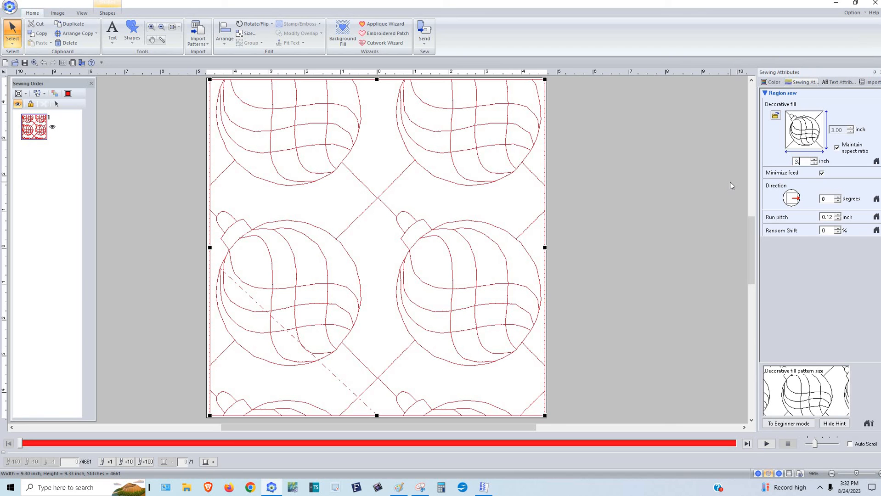
key("Return")
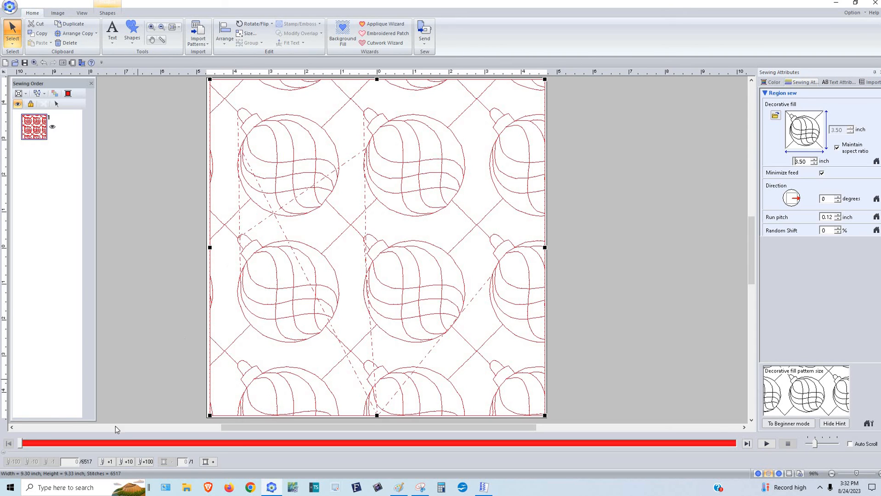
left_click(138, 379)
left_click_drag(19, 443, 425, 442)
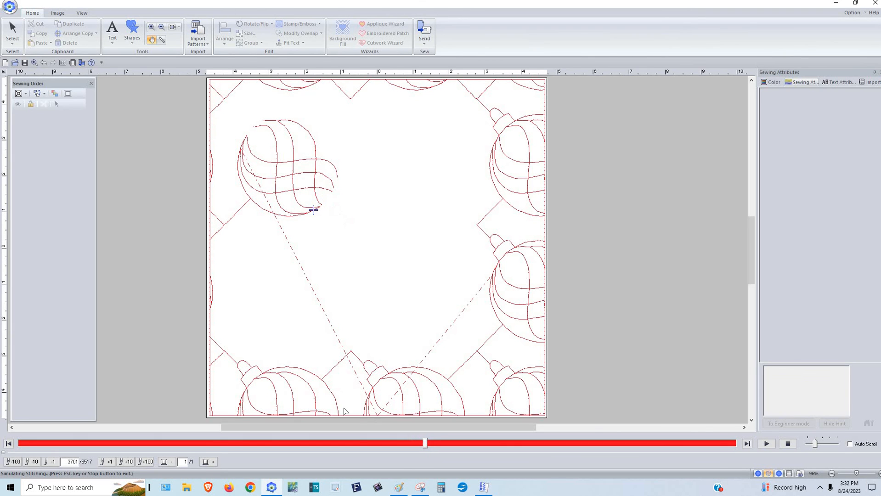
Step: Switch to the pattern editor and add a point to the ball outline's left side at the horizontal centre guideline
key("alt+Tab")
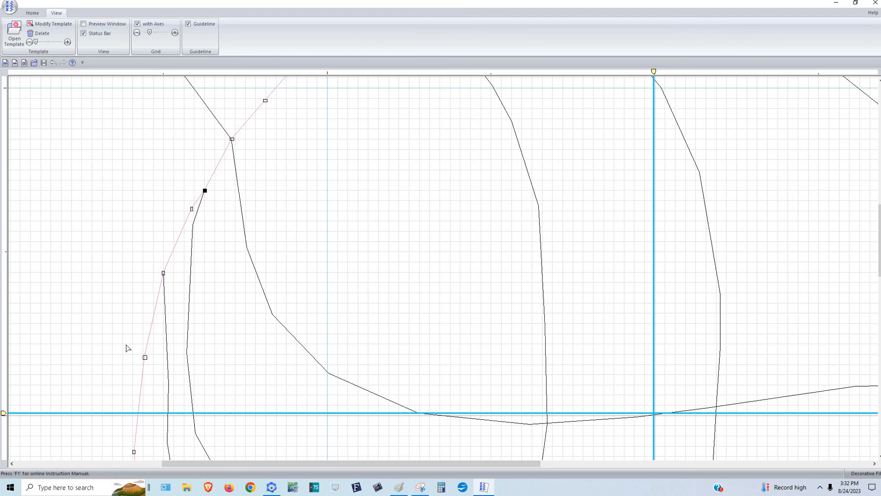
scroll(127, 348, "down", 3)
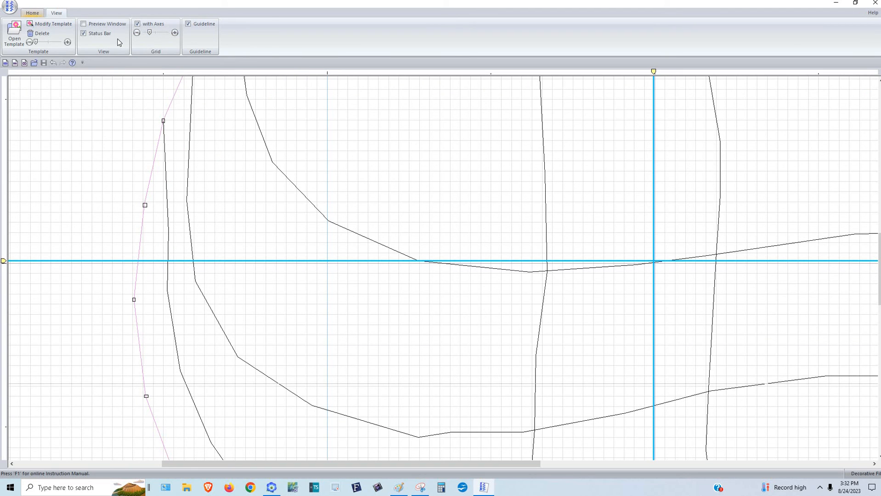
left_click(32, 13)
left_click(138, 40)
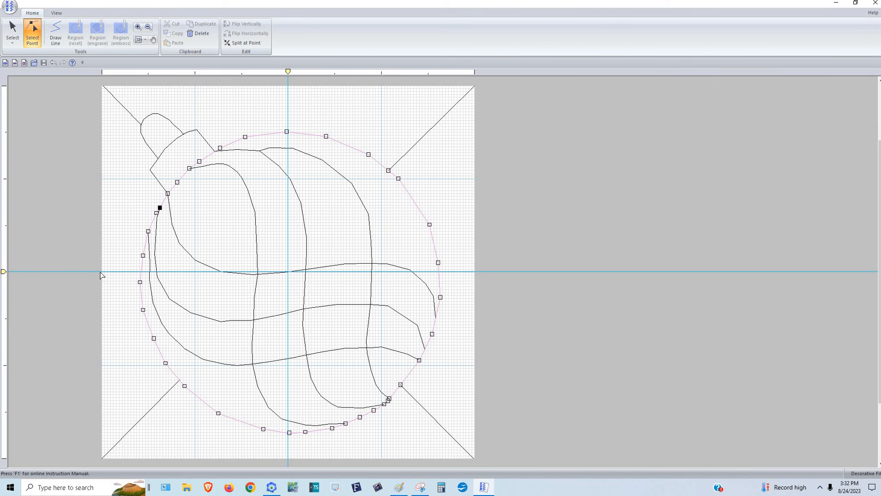
left_click(142, 272)
Step: Draw horizontal lines along the centre guideline connecting the ball outline to the left and right edges of the pattern
left_click(56, 32)
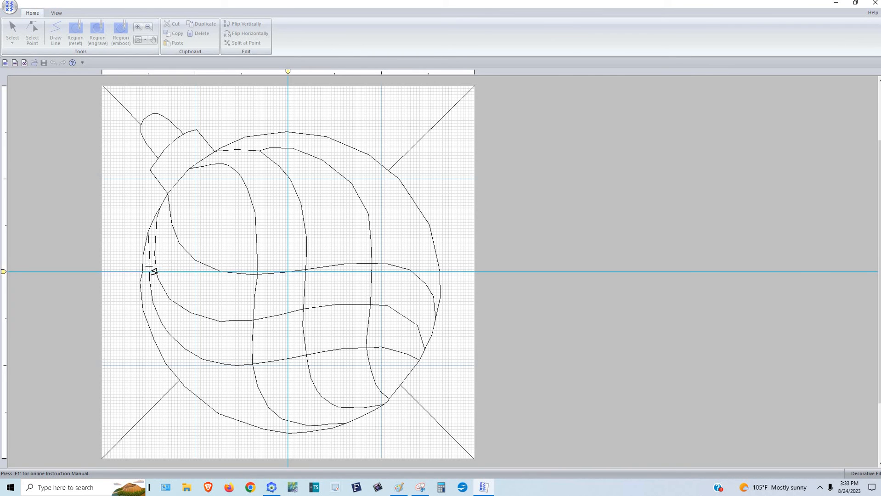
left_click(144, 270)
right_click(144, 270)
left_click(442, 271)
left_click(451, 272)
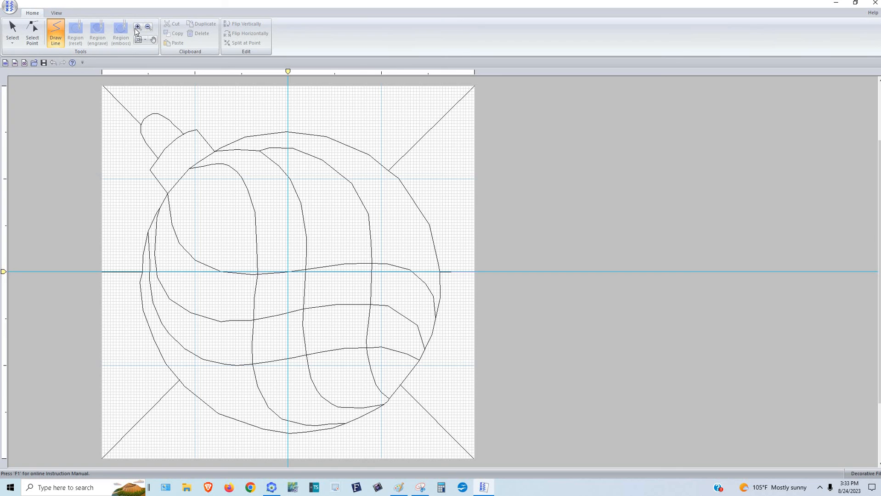
Step: Move the left connecting line's inner end and the matching ball-outline point outward onto one shared spot, and save the pattern
left_click(138, 28)
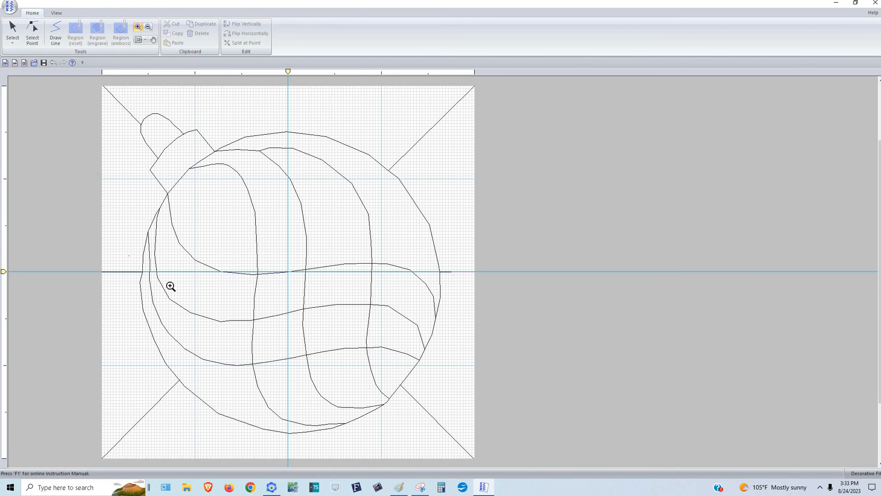
left_click(144, 270)
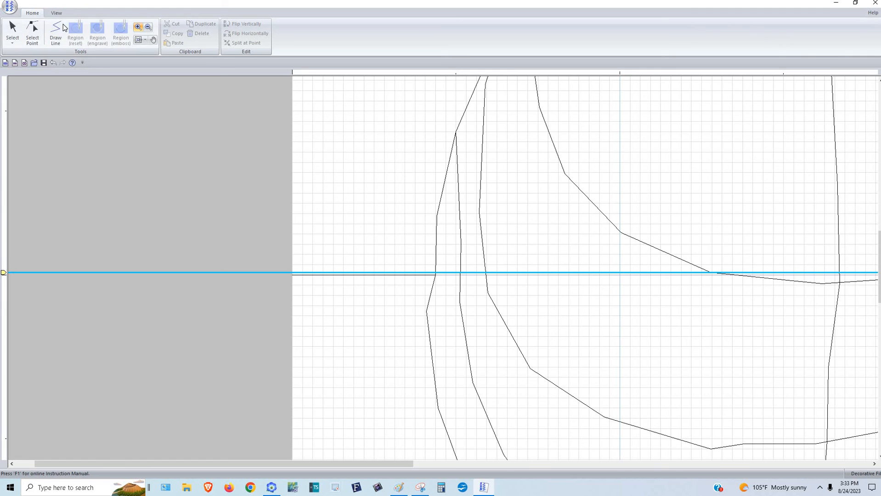
left_click(37, 32)
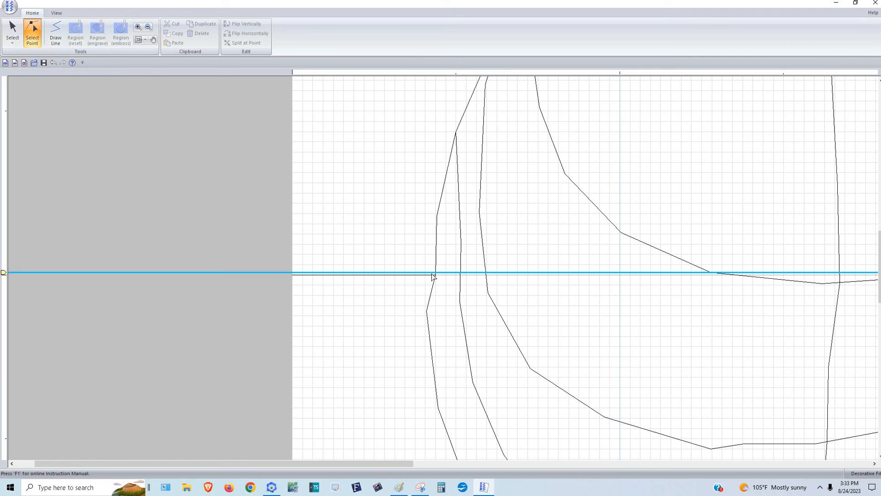
left_click(434, 275)
left_click(427, 273)
key("Delete")
left_click(435, 273)
left_click(435, 275)
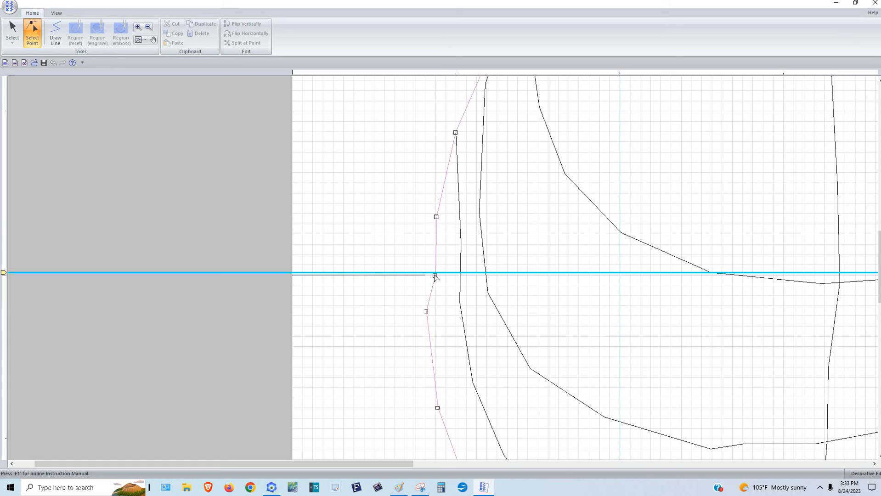
left_click_drag(435, 276, 424, 275)
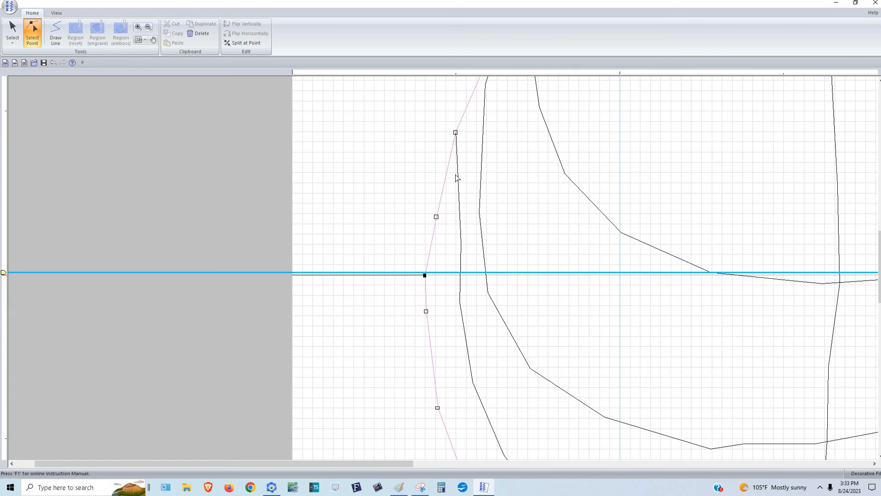
scroll(48, 42, "up", 1)
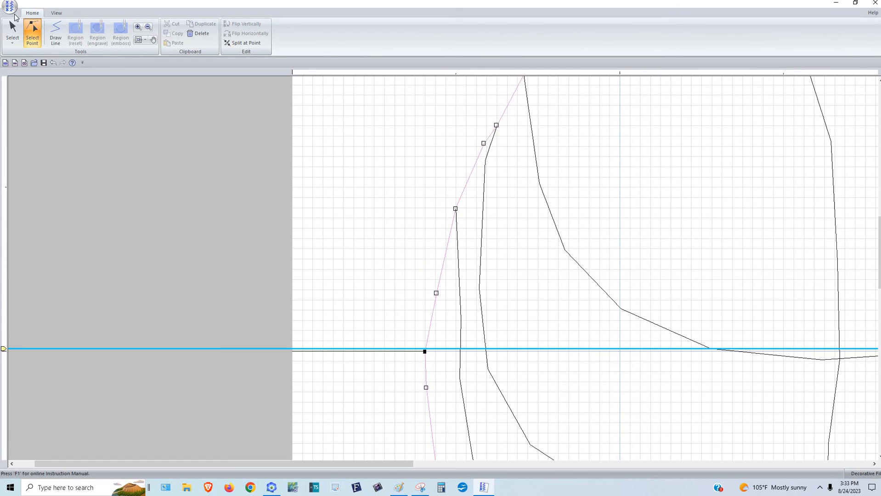
left_click(10, 6)
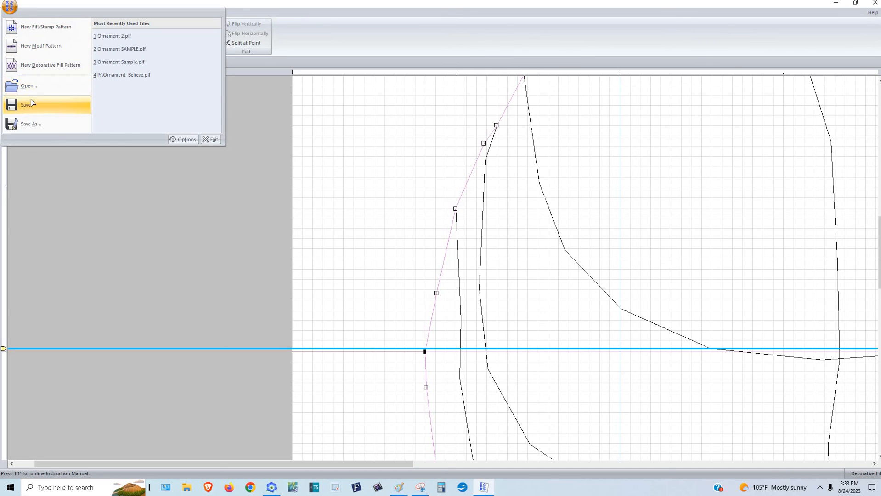
left_click(31, 103)
Step: Switch back to the embroidery layout, leave the simulation, and apply the updated Ornament 2 pattern to the decorative fill
key("alt+Tab")
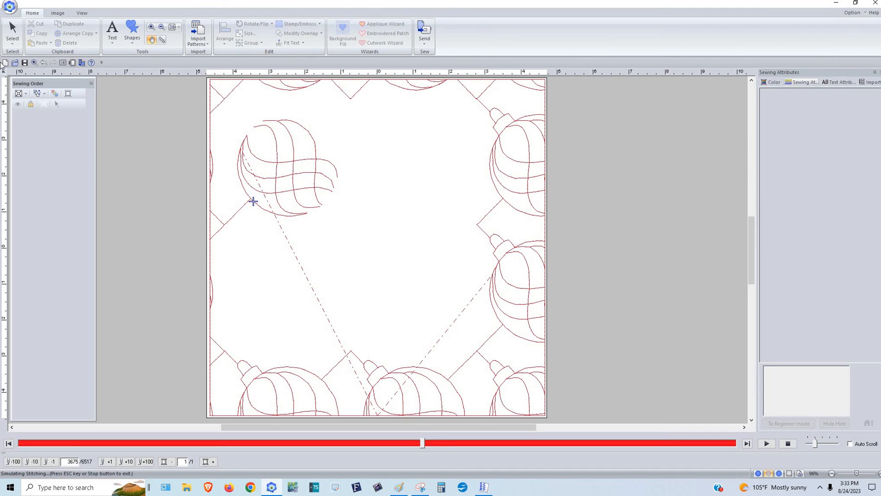
left_click(13, 32)
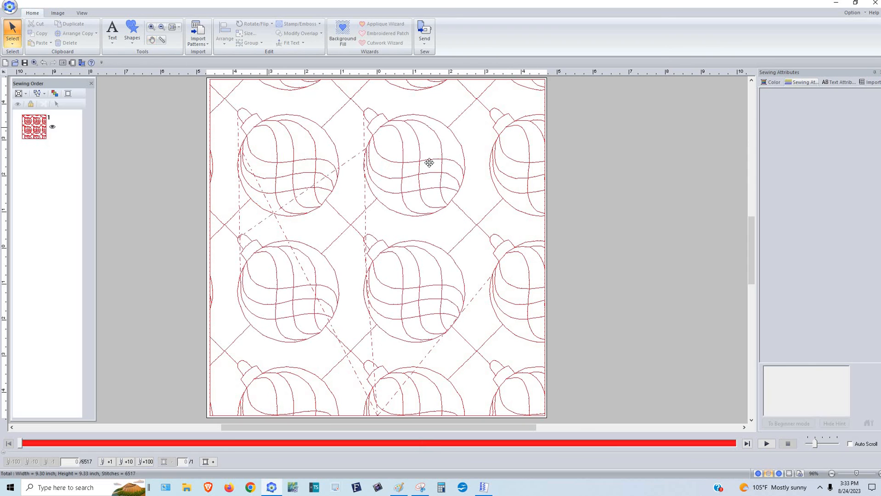
key("ctrl+a")
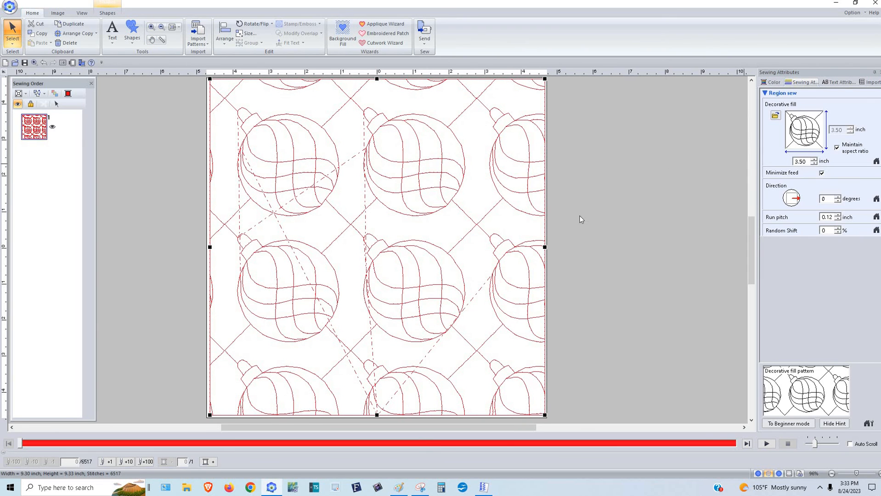
left_click(776, 115)
scroll(567, 272, "down", 5)
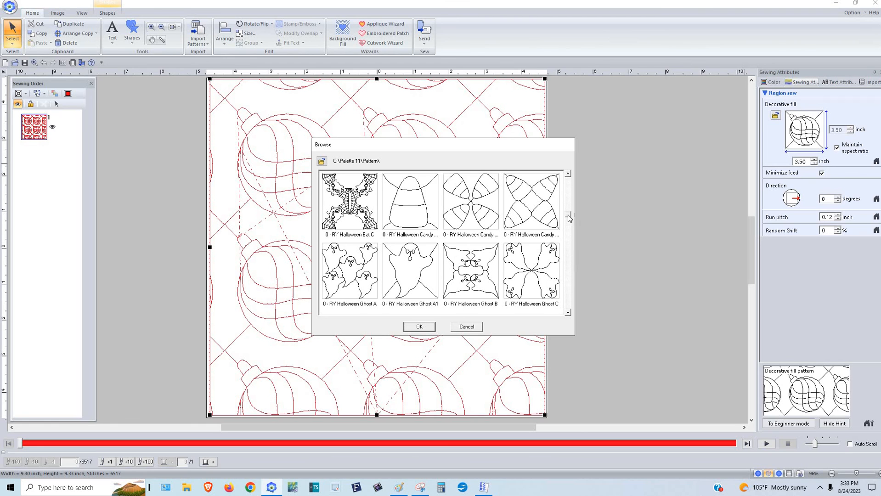
scroll(568, 293, "down", 5)
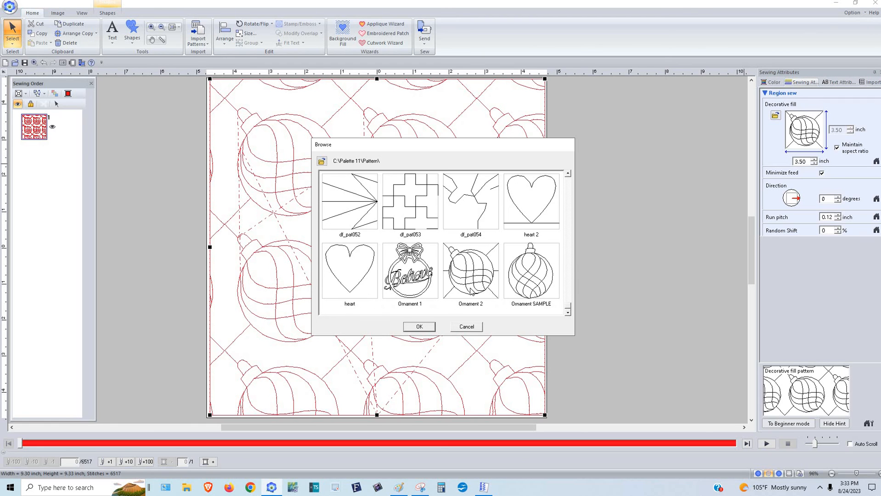
left_click(473, 289)
left_click(419, 327)
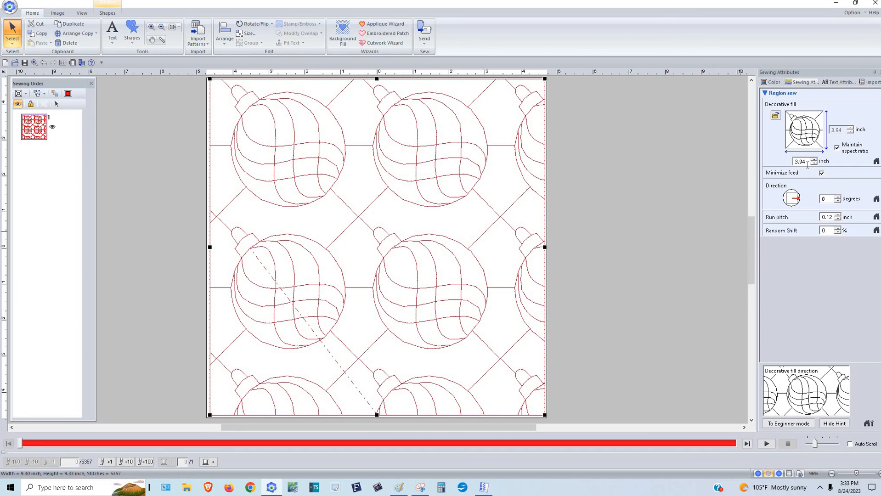
Step: Set the updated decorative fill's pattern size to 2.63 inches
left_click_drag(807, 162, 746, 170)
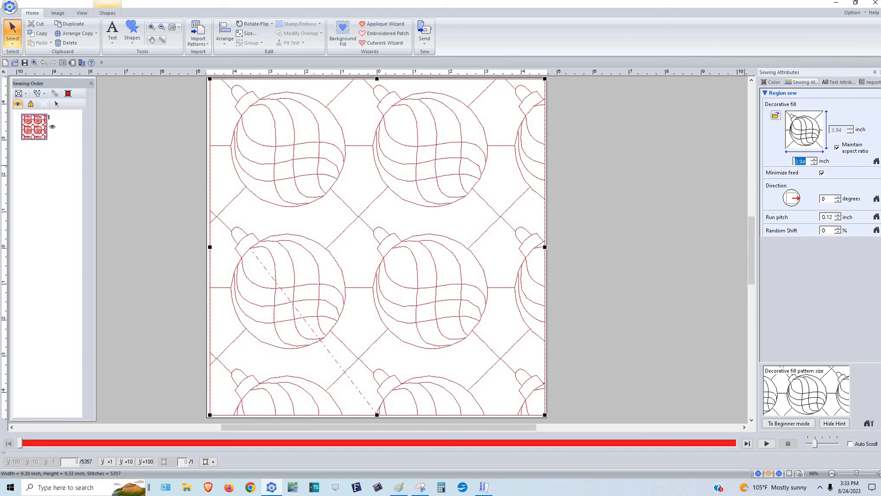
type("2.63")
key("Return")
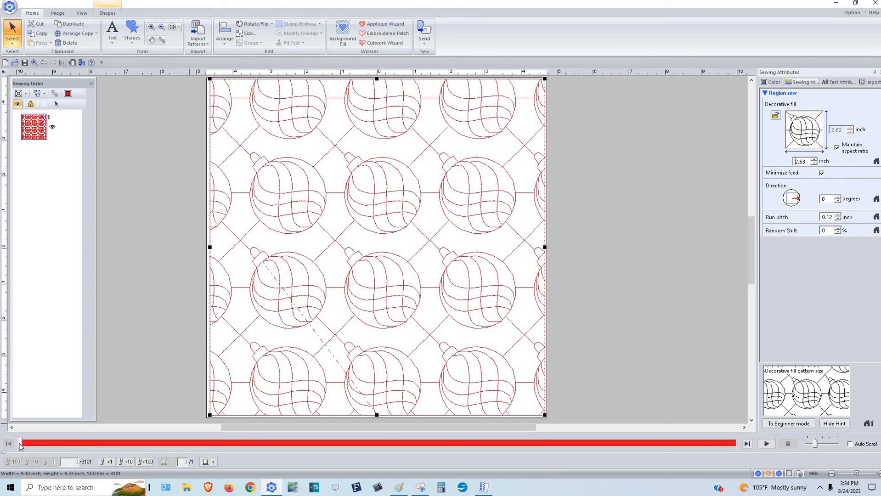
Step: Raise the stitch simulation speed and step through the decorative fill's stitch-out to check its sewing path for jump stitches
left_click(836, 443)
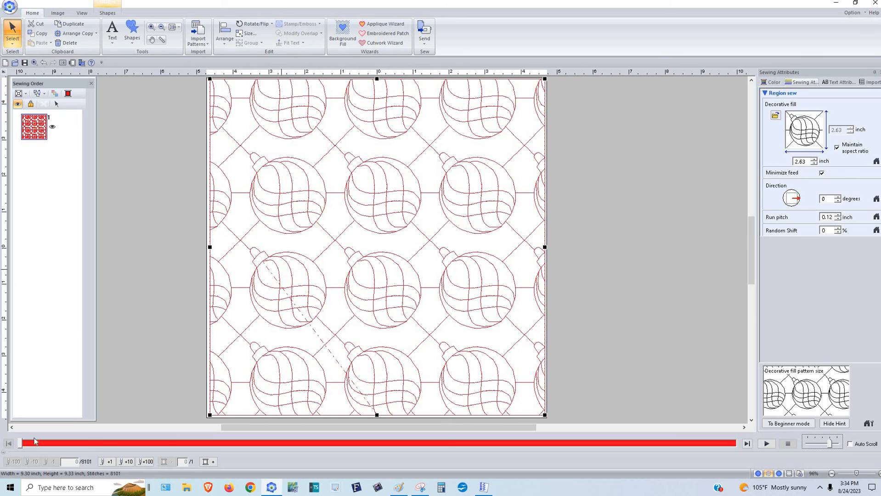
left_click_drag(21, 447, 62, 445)
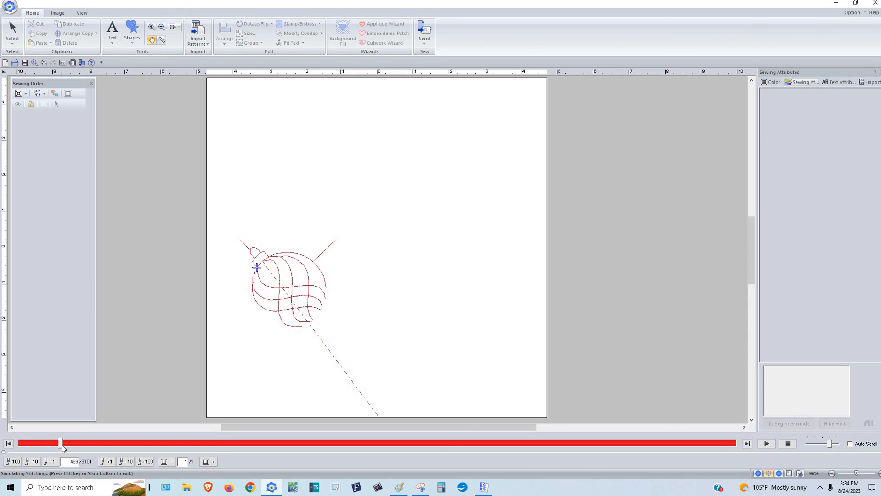
mouse_move(70, 445)
left_mouse_down()
mouse_move(373, 453)
mouse_move(668, 419)
mouse_move(657, 422)
left_mouse_up()
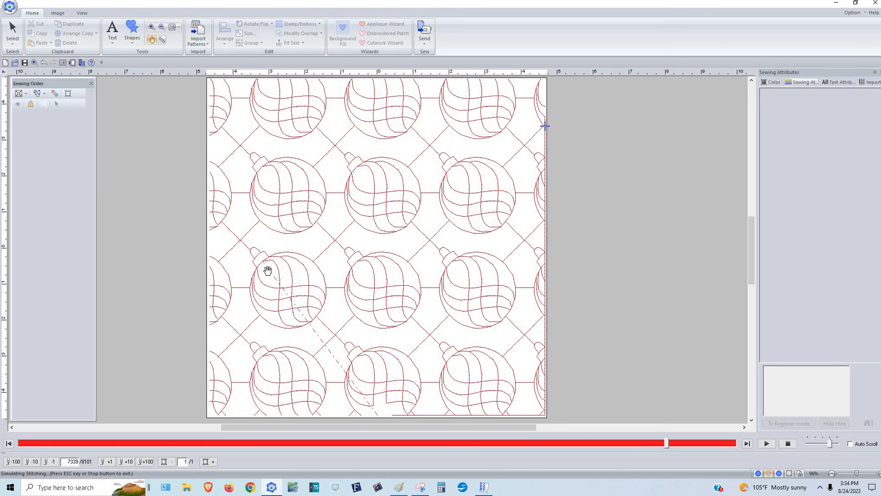
key("alt+Tab")
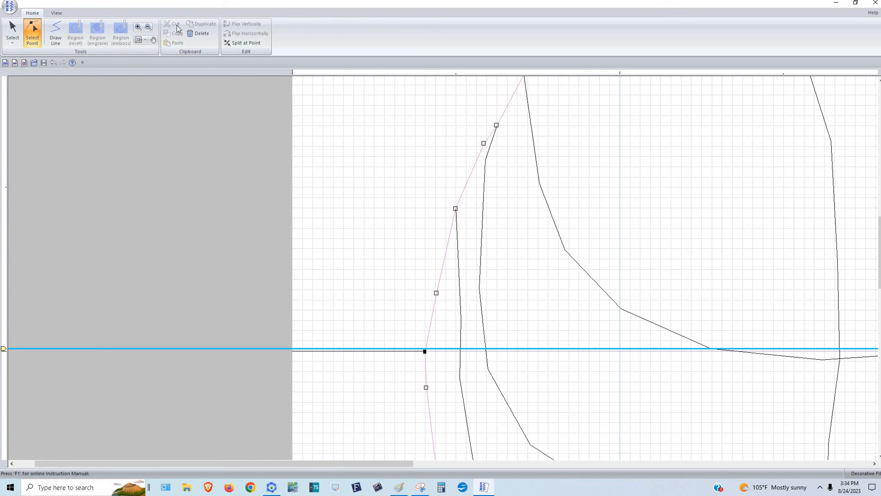
left_click(57, 14)
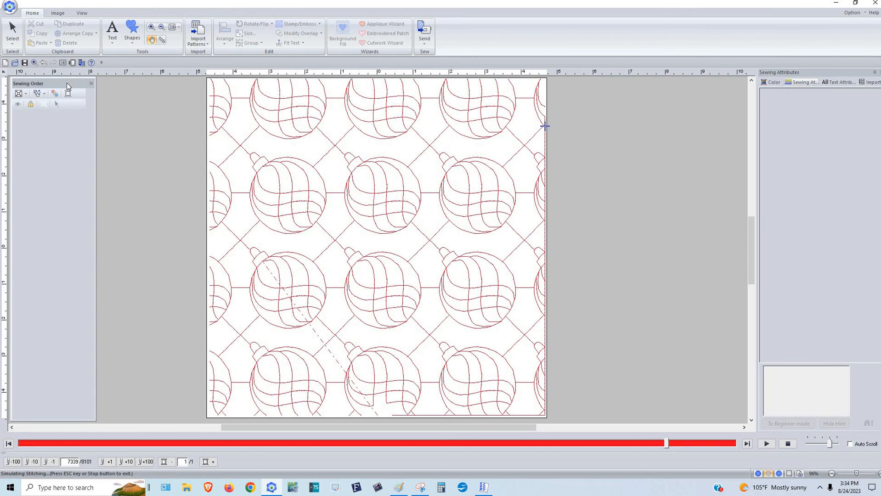
left_click_drag(66, 83, 80, 88)
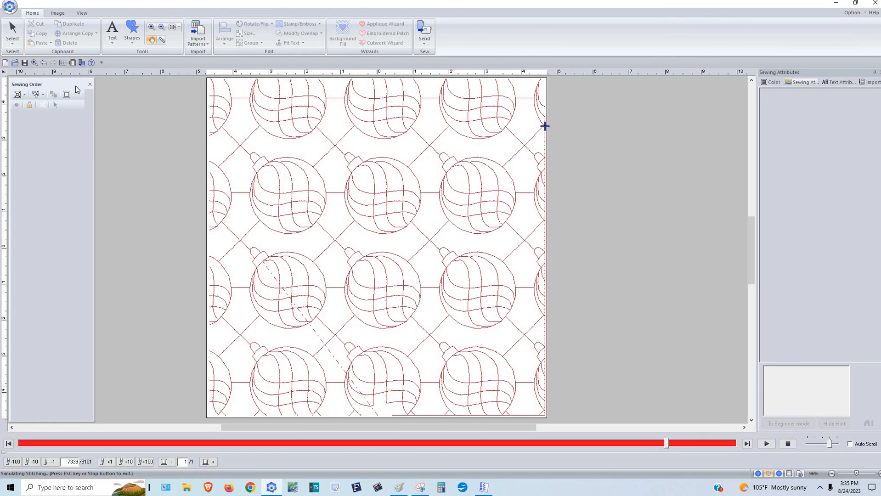